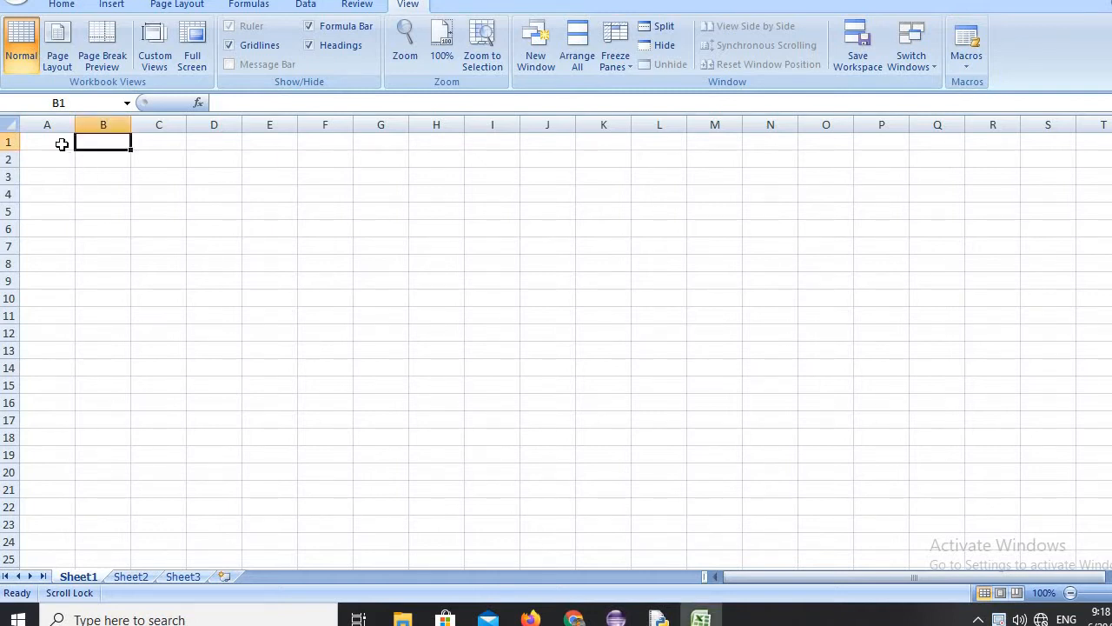
Enter the column headings name, s1, s2, s3 and s4 in cells A1 to E1.
click(61, 144)
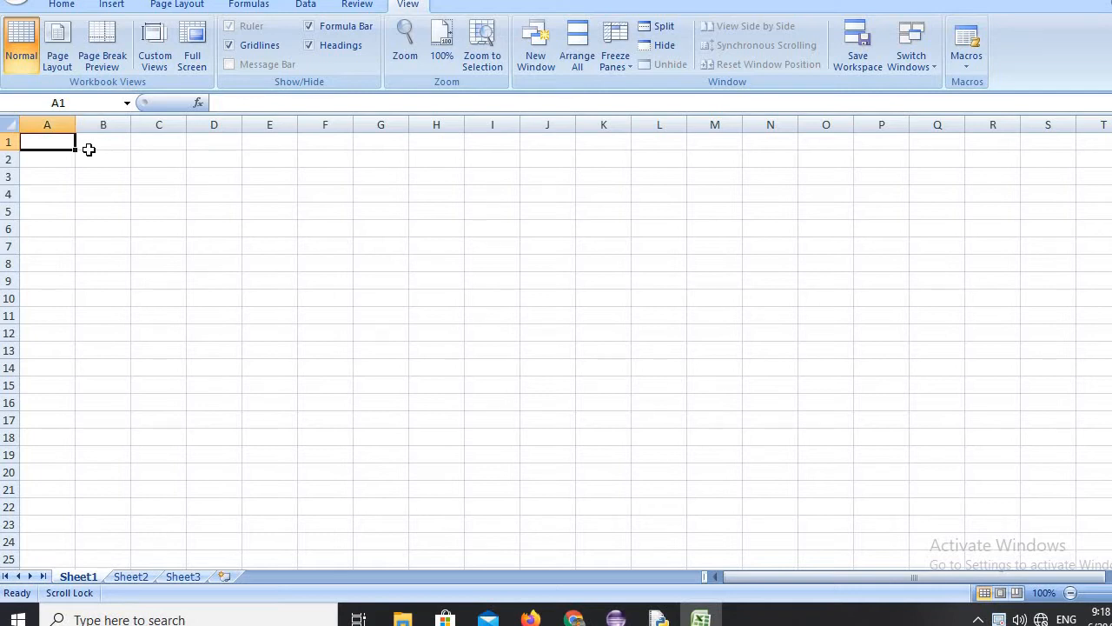
text(name)
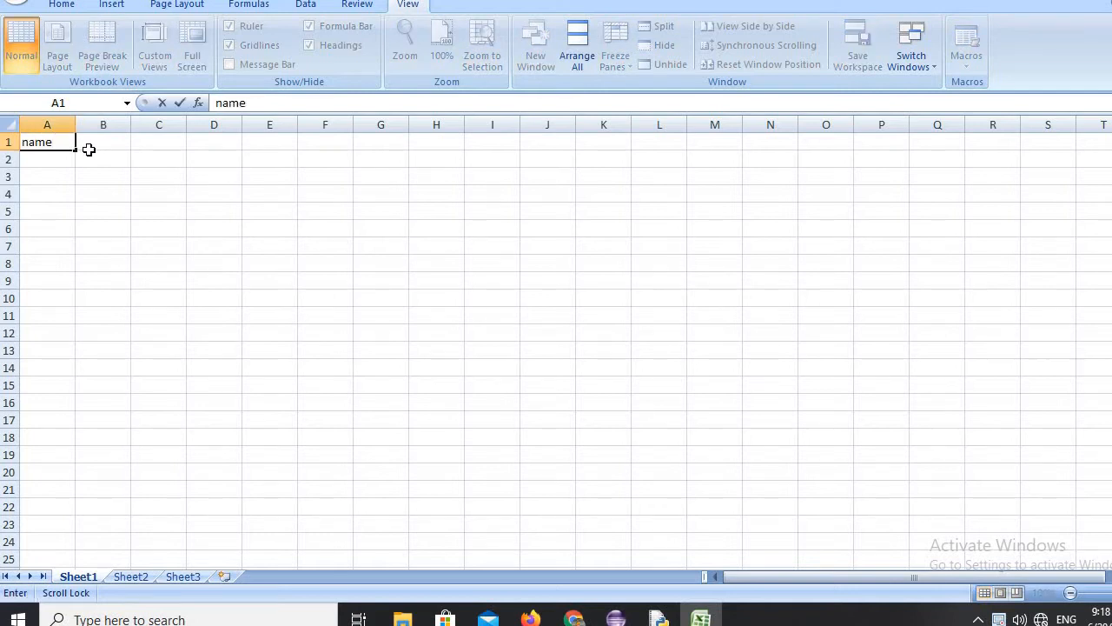
click(89, 149)
text(s1)
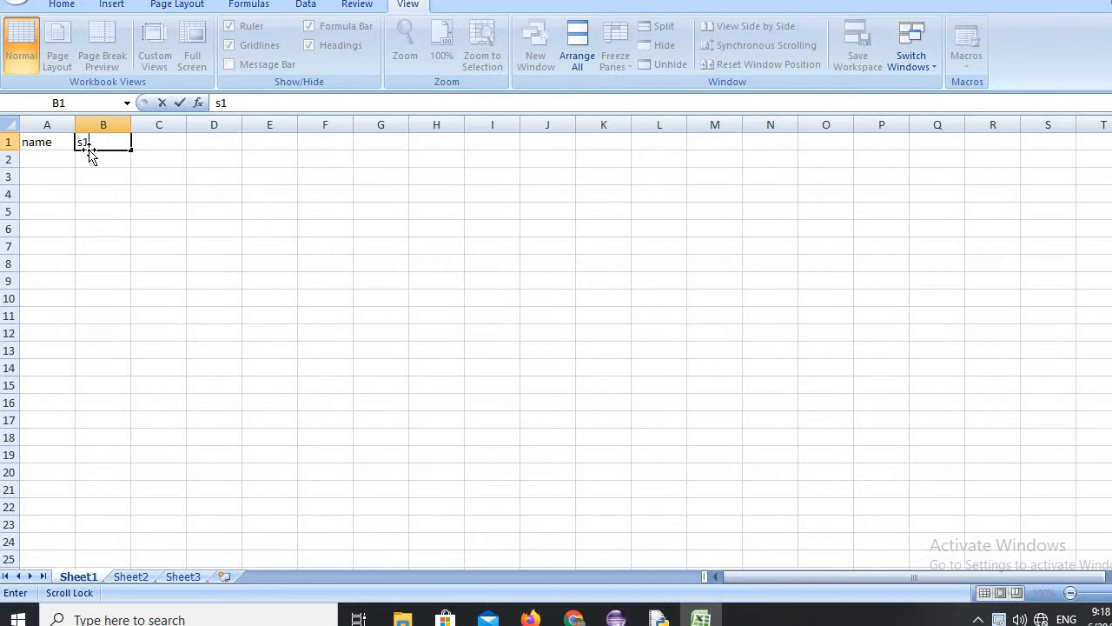
key(Tab)
text(s2)
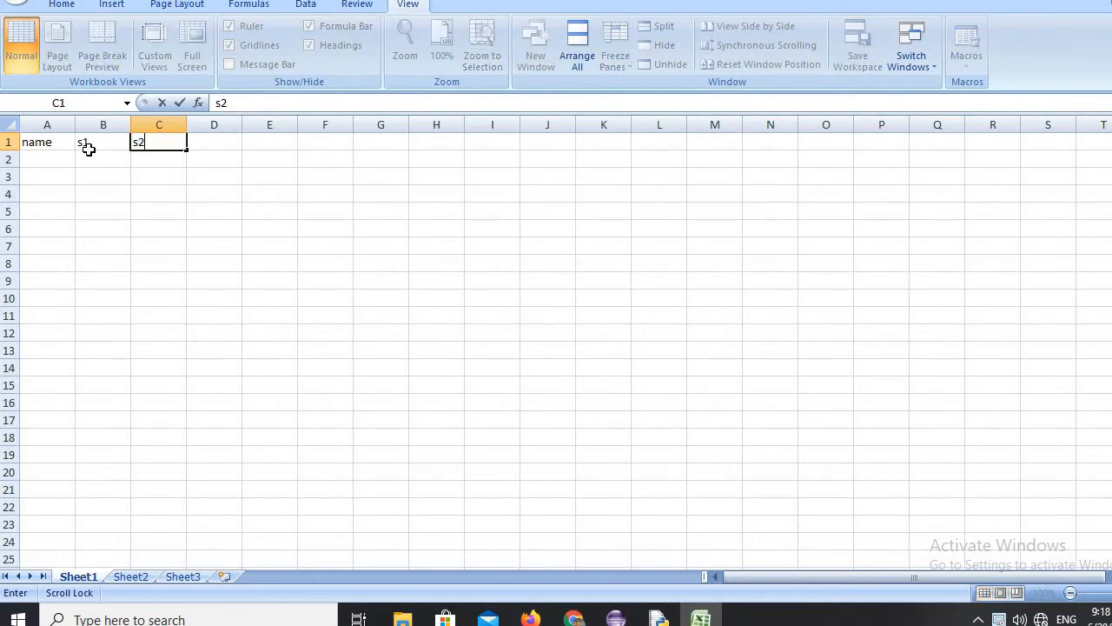
key(Tab)
text(s3)
key(Tab)
text(s)
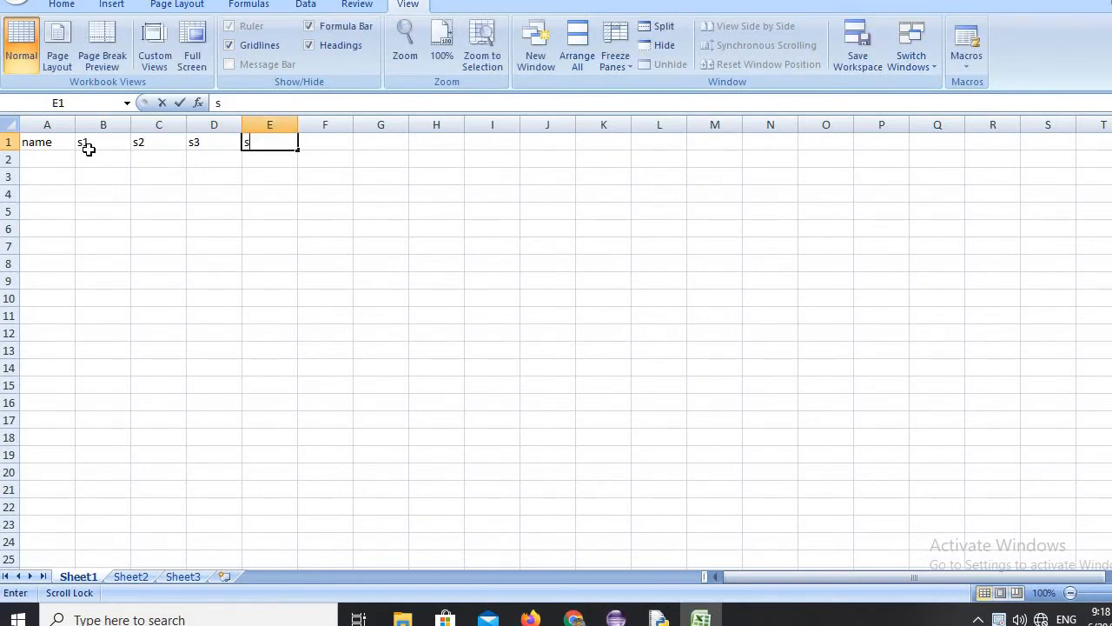
text(4)
Add the headings total and avg in cells F1 and G1 to complete the header row.
key(Tab)
text(t)
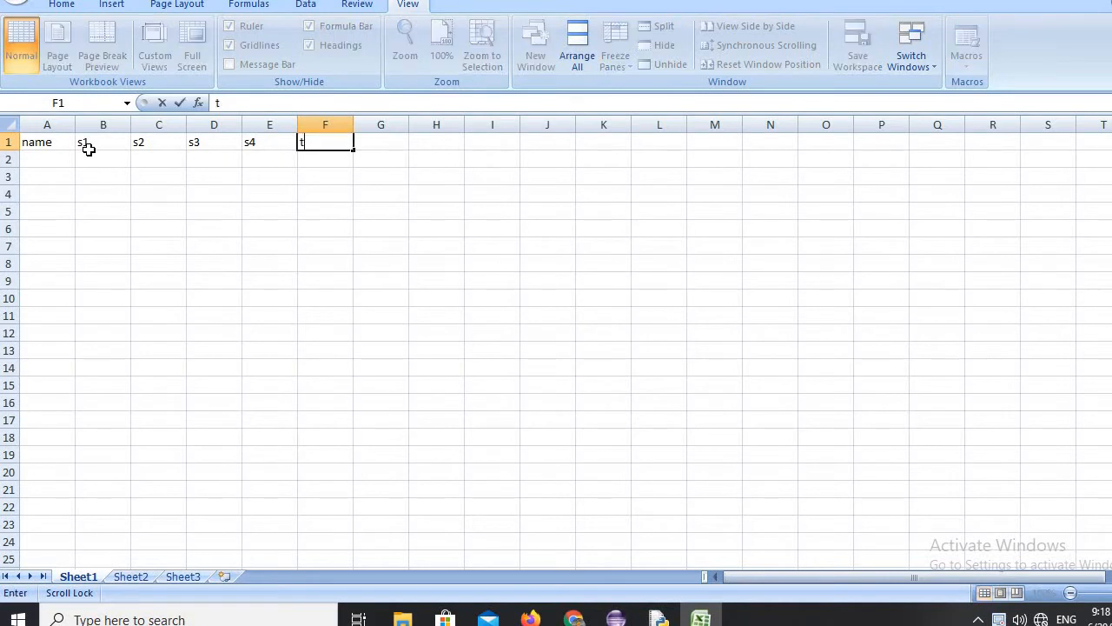
text(otal)
key(Tab)
text(av)
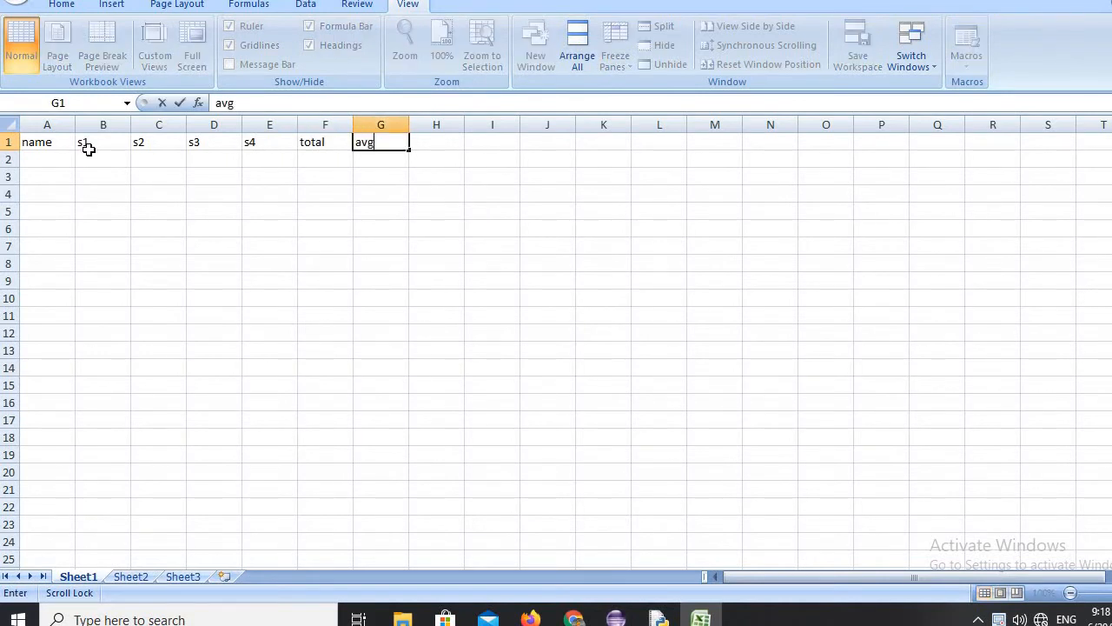
key(Return)
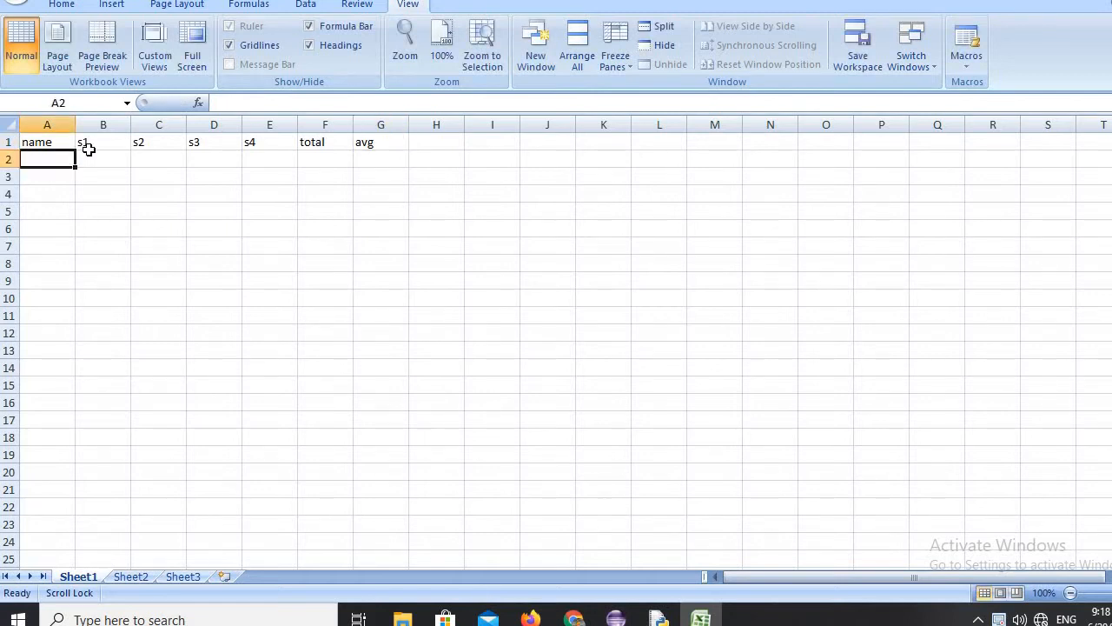
Fill row 2 with the first student's name and the marks 56, 76, 89 and 90 under s1 to s4.
text(radha)
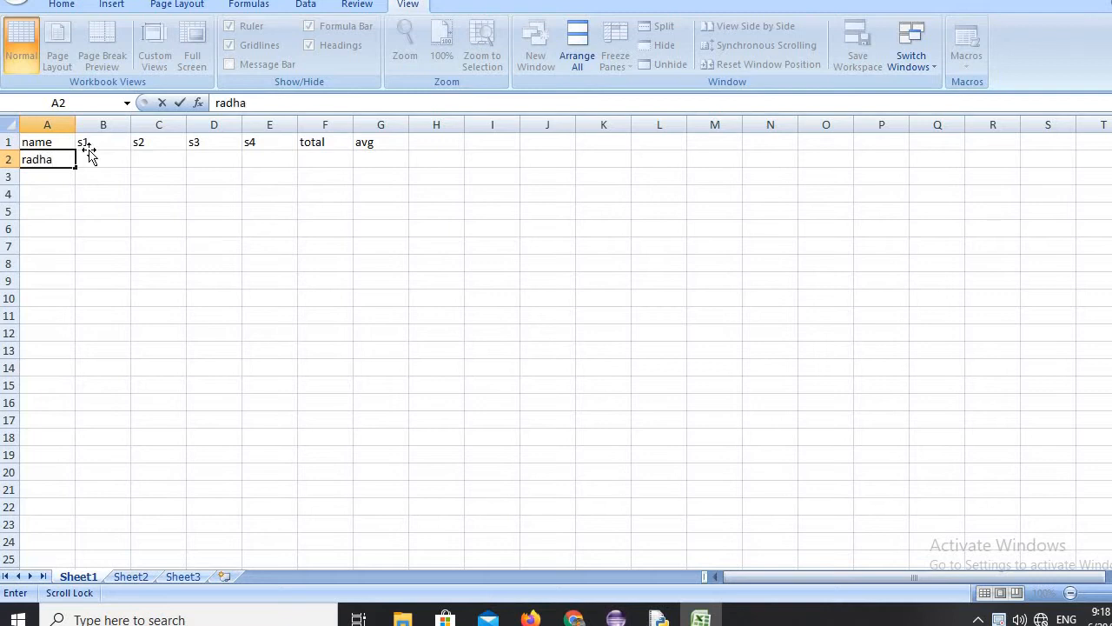
click(90, 155)
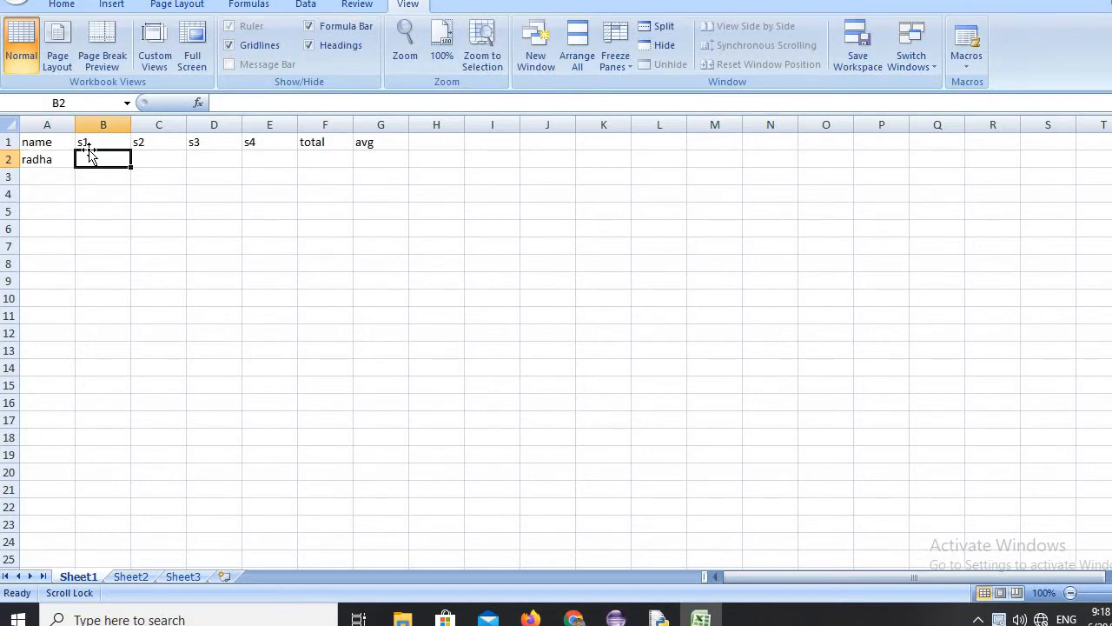
text(56)
key(Tab)
text(6)
key(Tab)
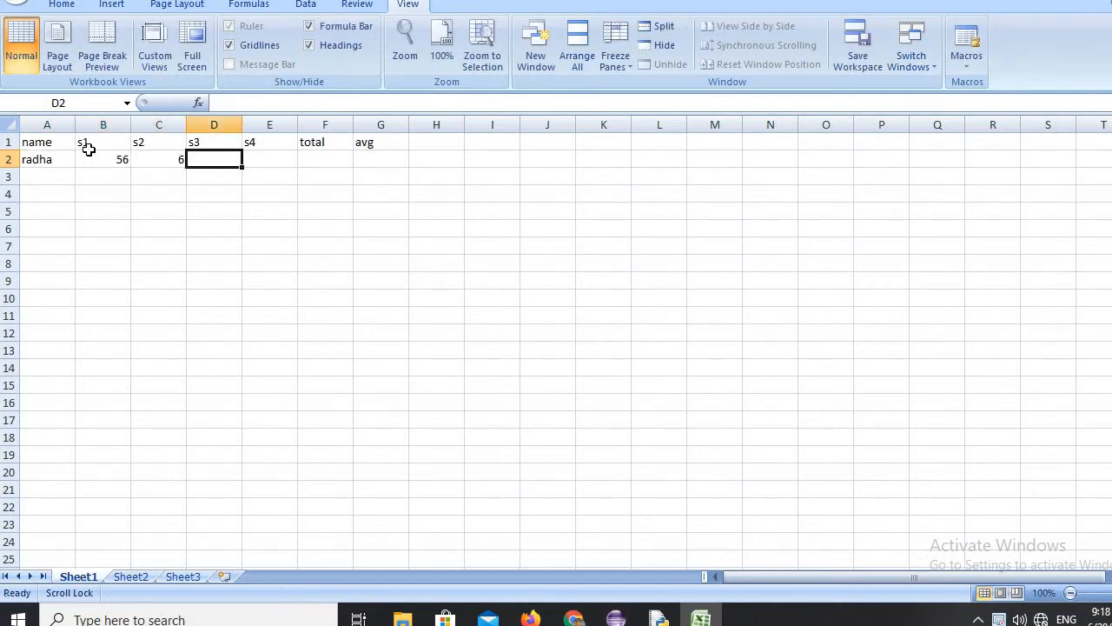
double_click(159, 157)
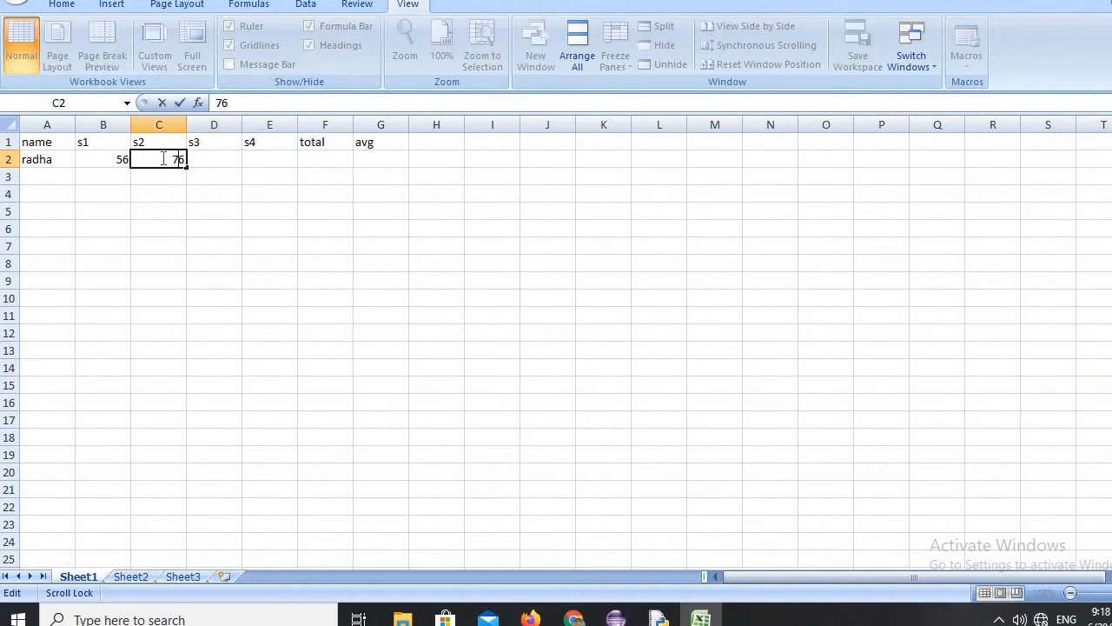
key(Tab)
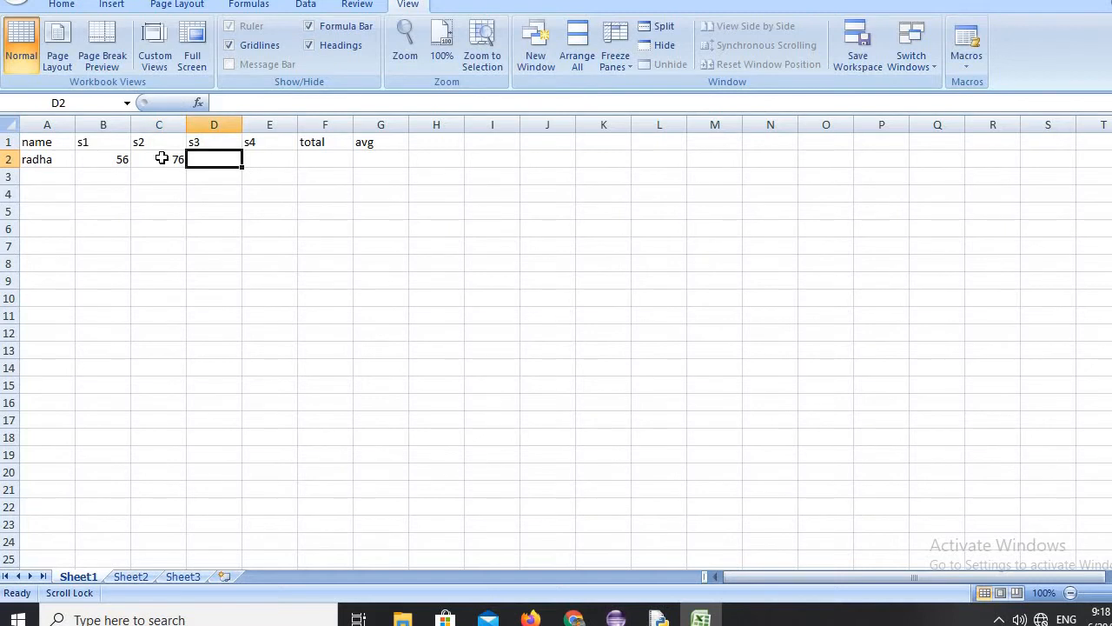
text(89)
key(Tab)
text(90)
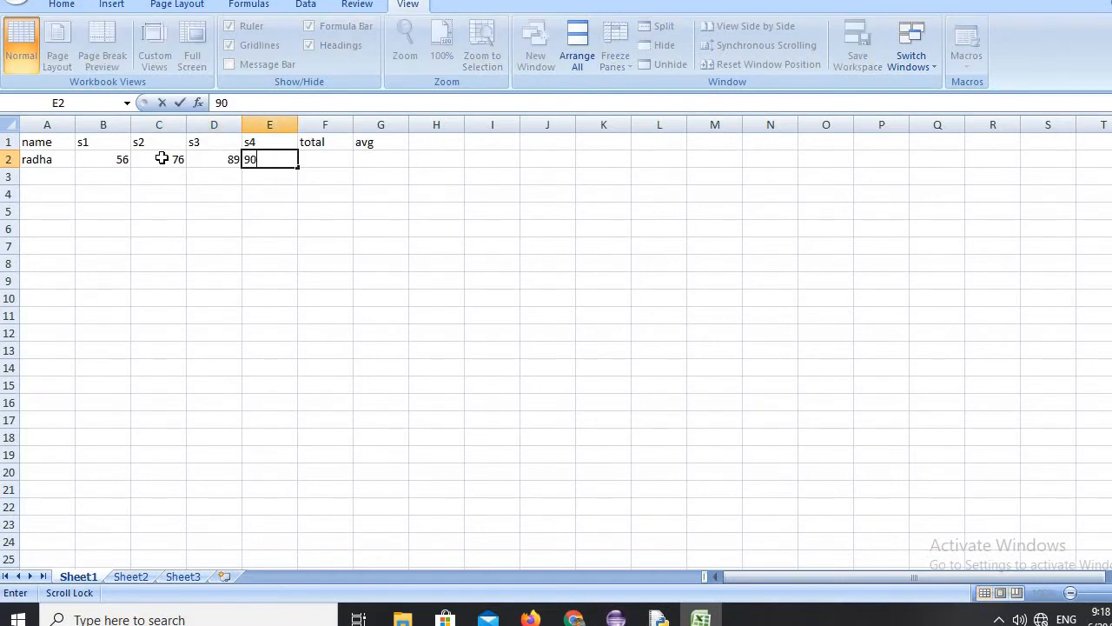
key(Return)
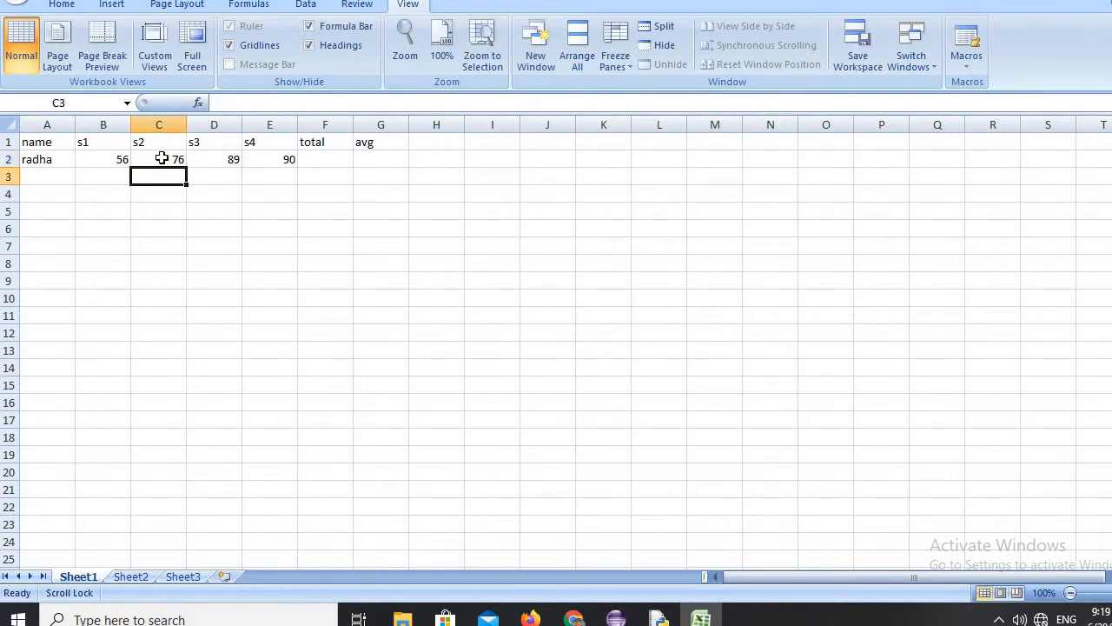
Enter the second student's name in C3 and move it to A3 in the name column.
text(dev)
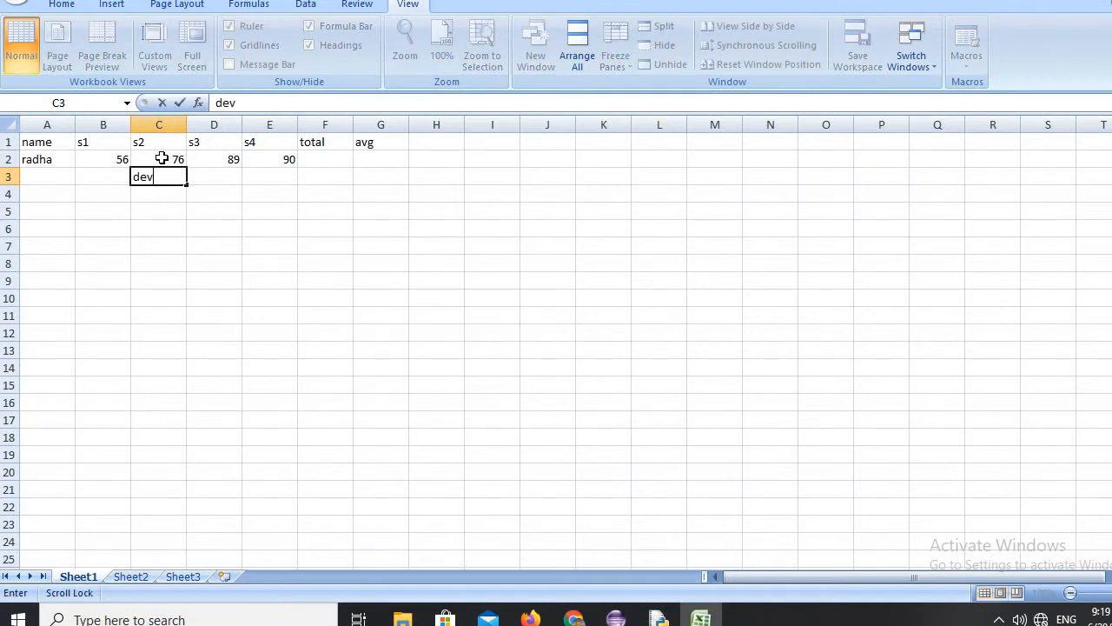
text(i)
key(Tab)
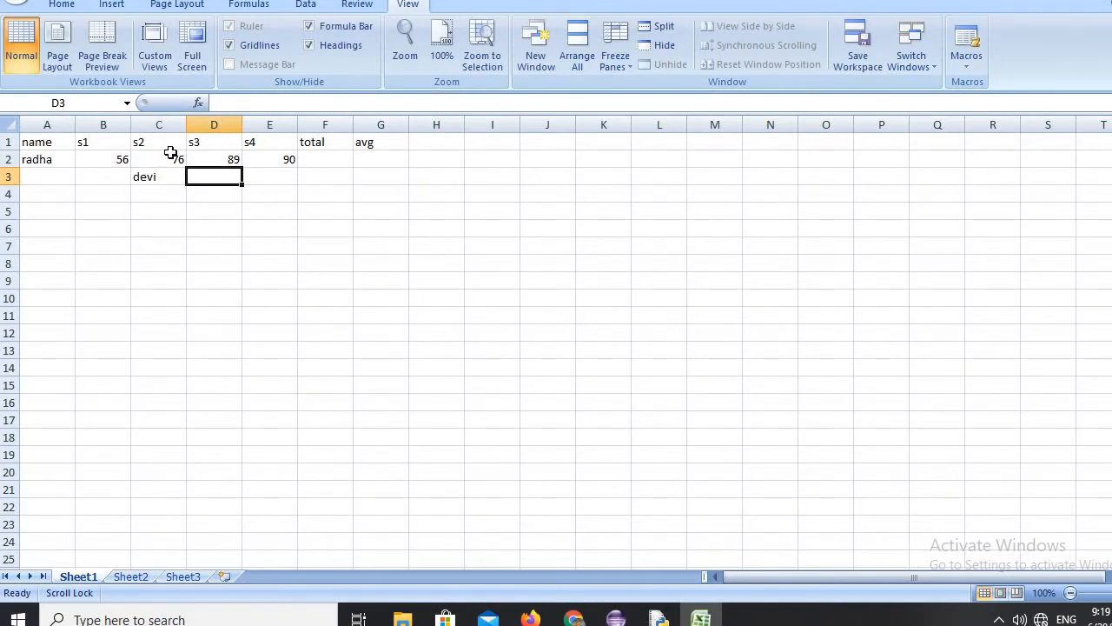
click(143, 179)
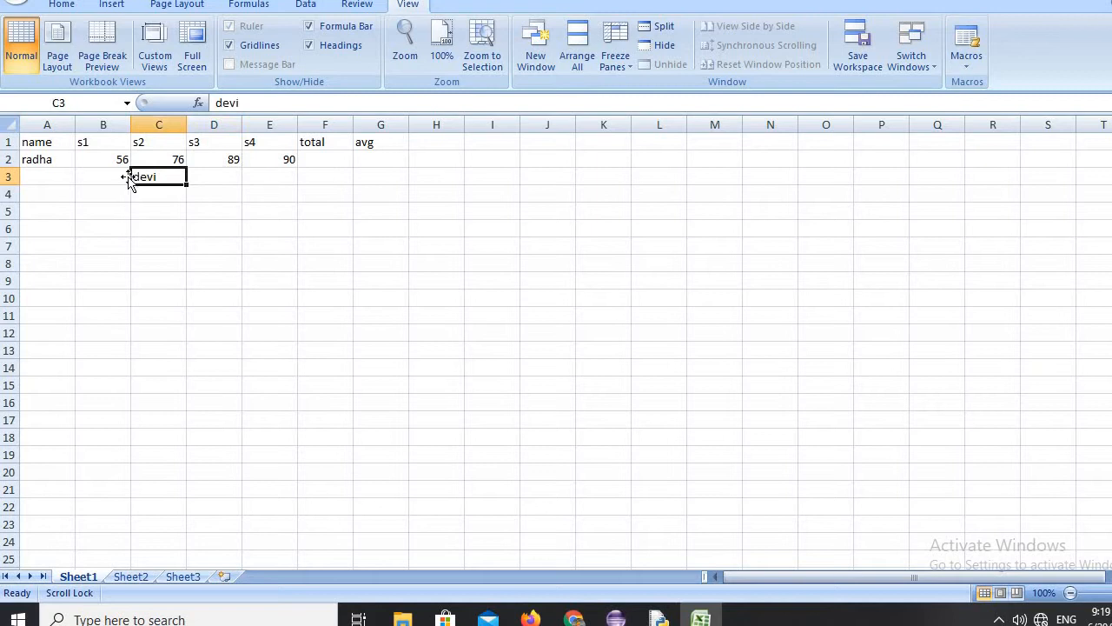
drag(103, 185, 54, 177)
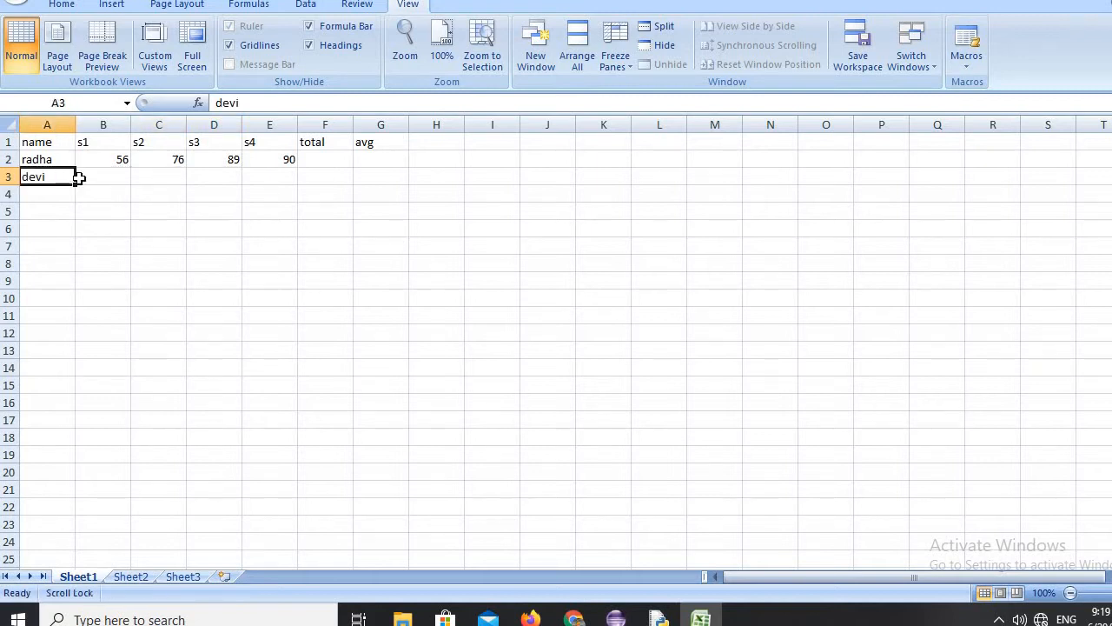
Enter the second student's marks 77, 89, 87 and 75 in cells B3 to E3.
click(96, 178)
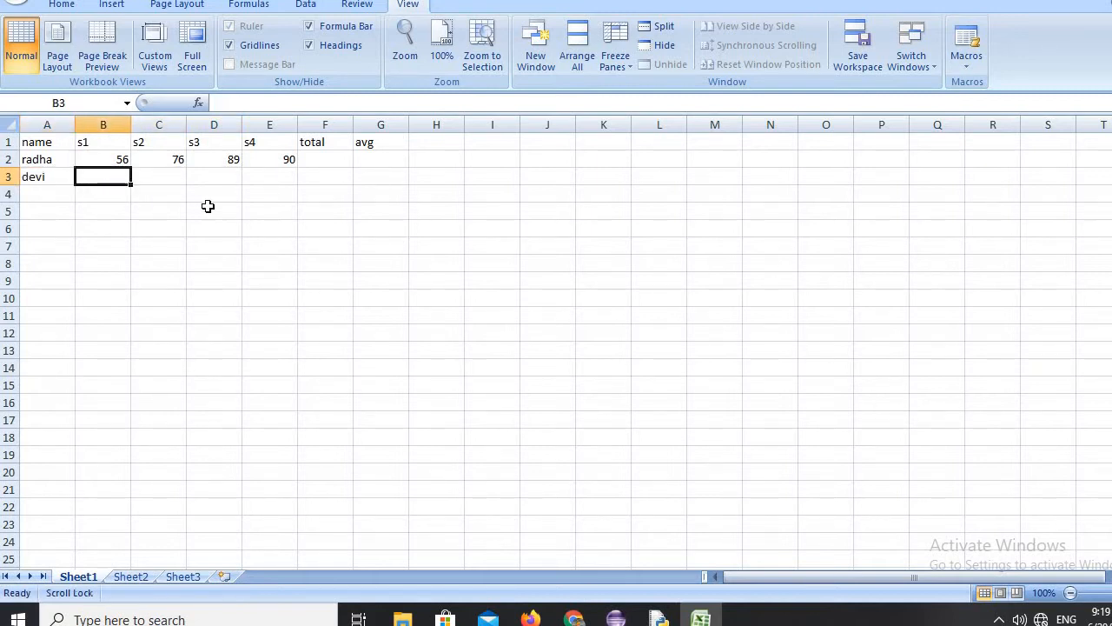
text(77)
key(Tab)
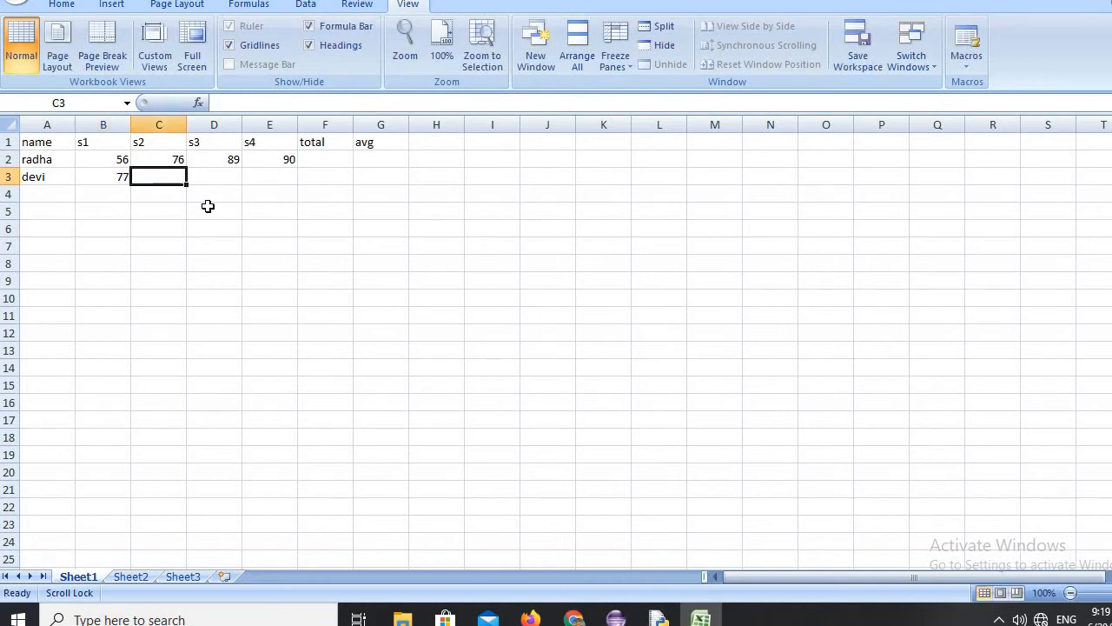
text(89)
key(Tab)
text(8)
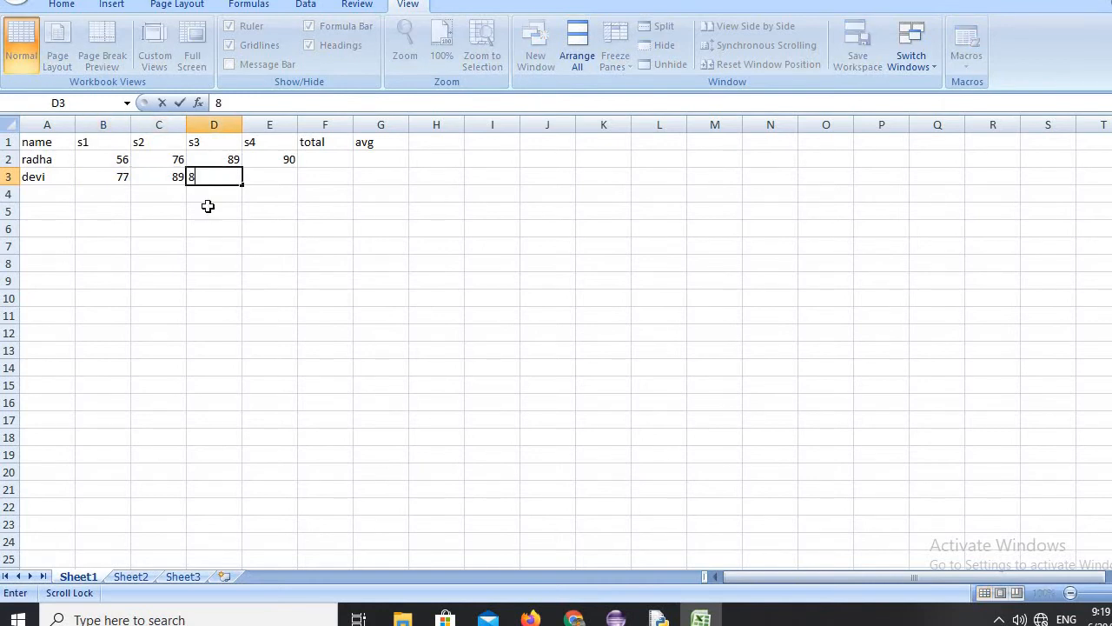
text(7)
key(Tab)
text(75)
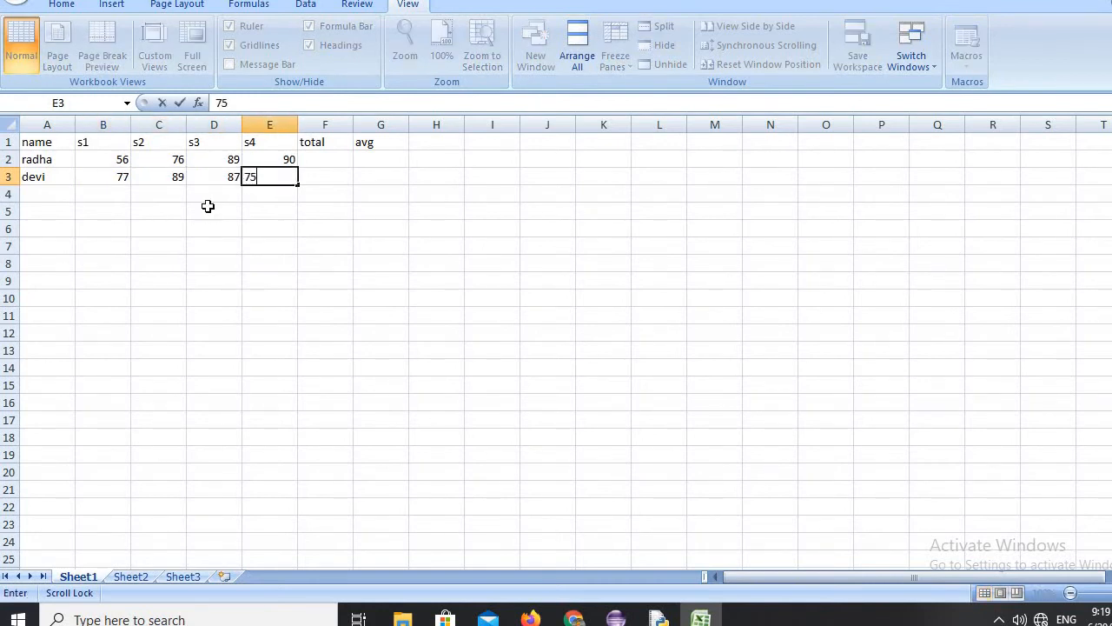
key(Tab)
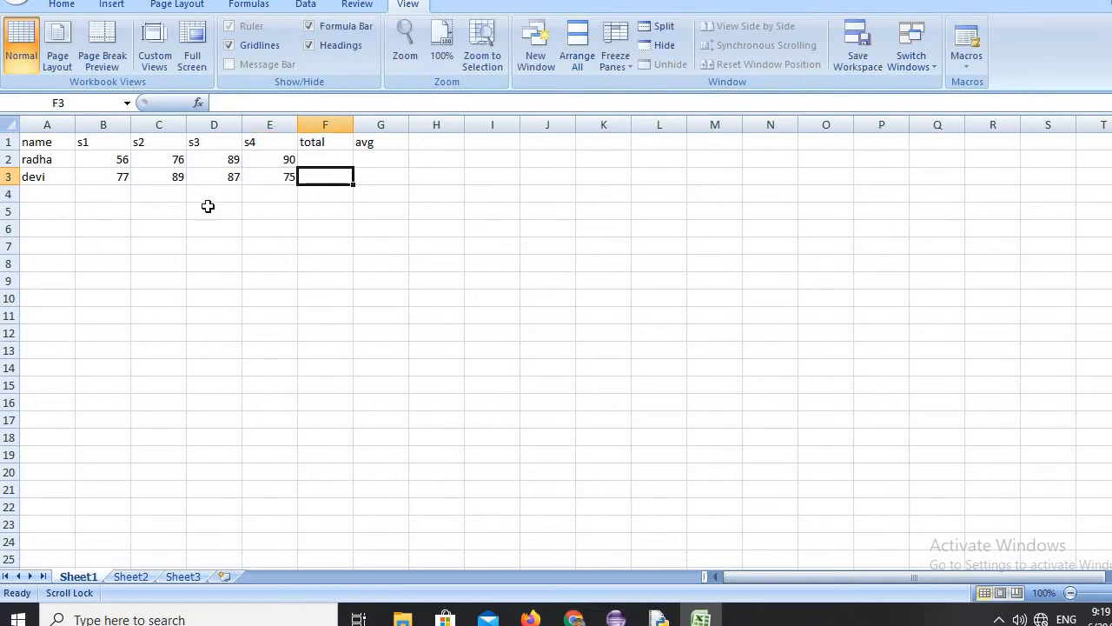
key(Return)
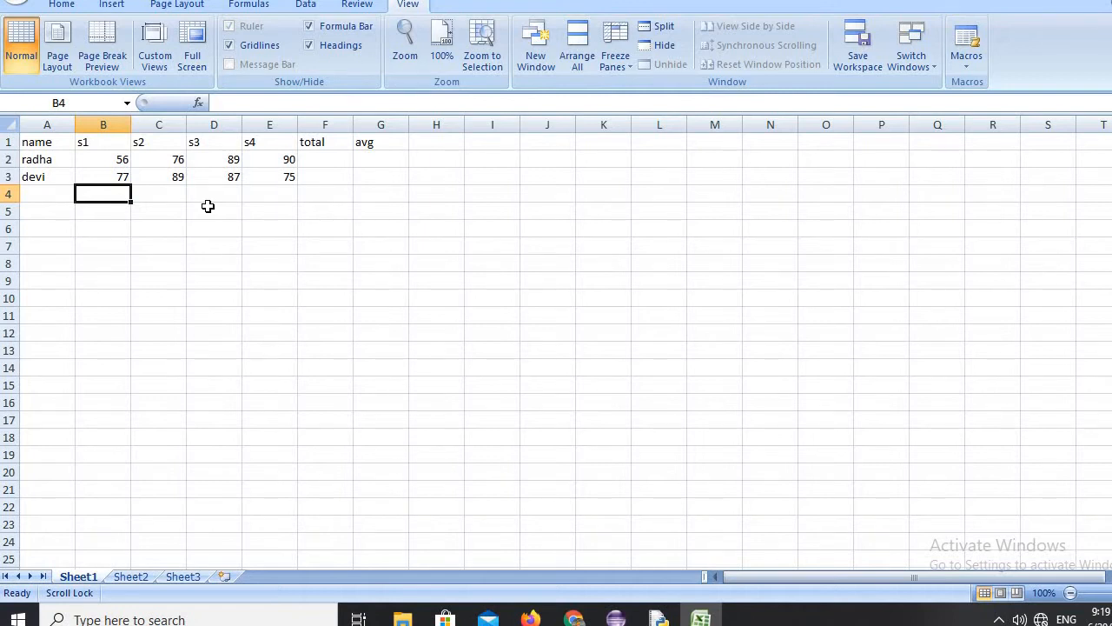
Fill row 4 with the third student's name and the marks 45, 56, 67 and 78 under s1 to s4.
click(41, 192)
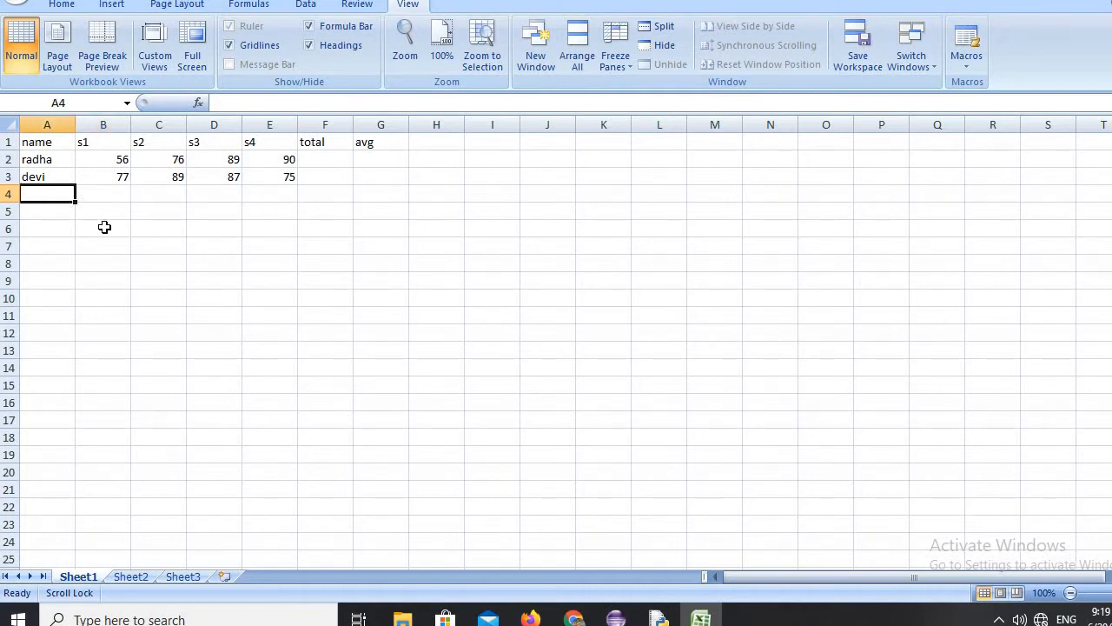
text(sasi)
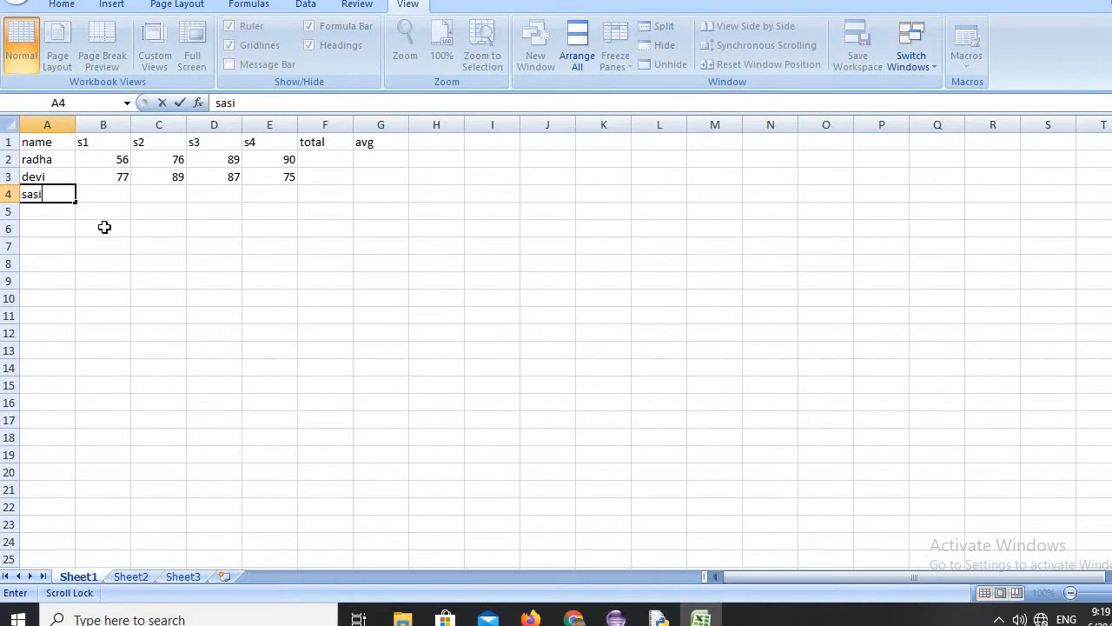
key(Tab)
text(45)
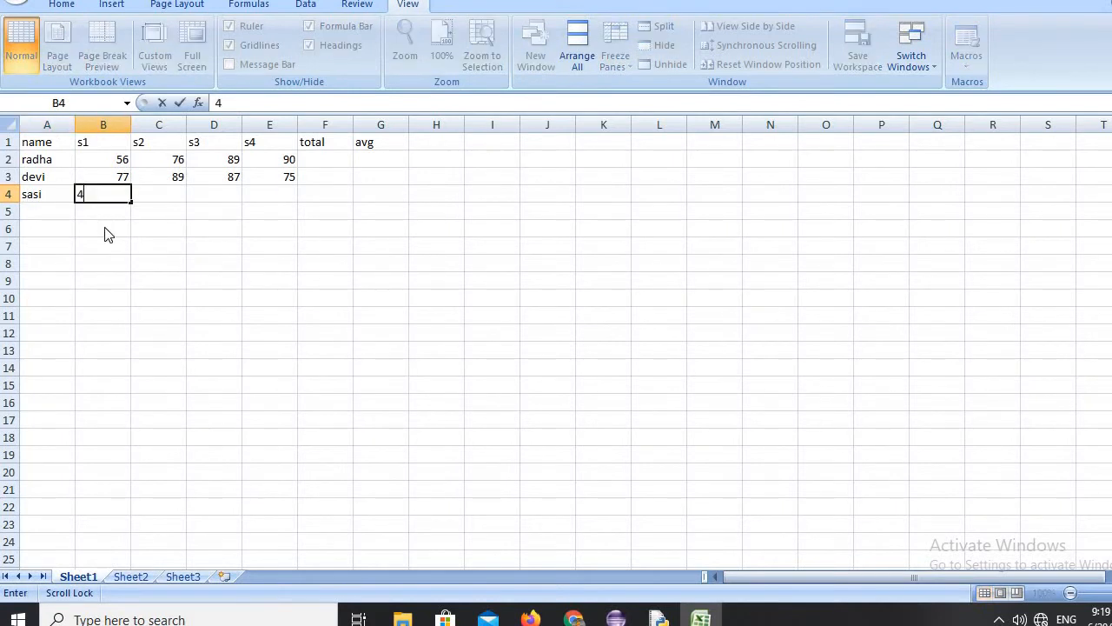
key(Tab)
text(56)
key(Tab)
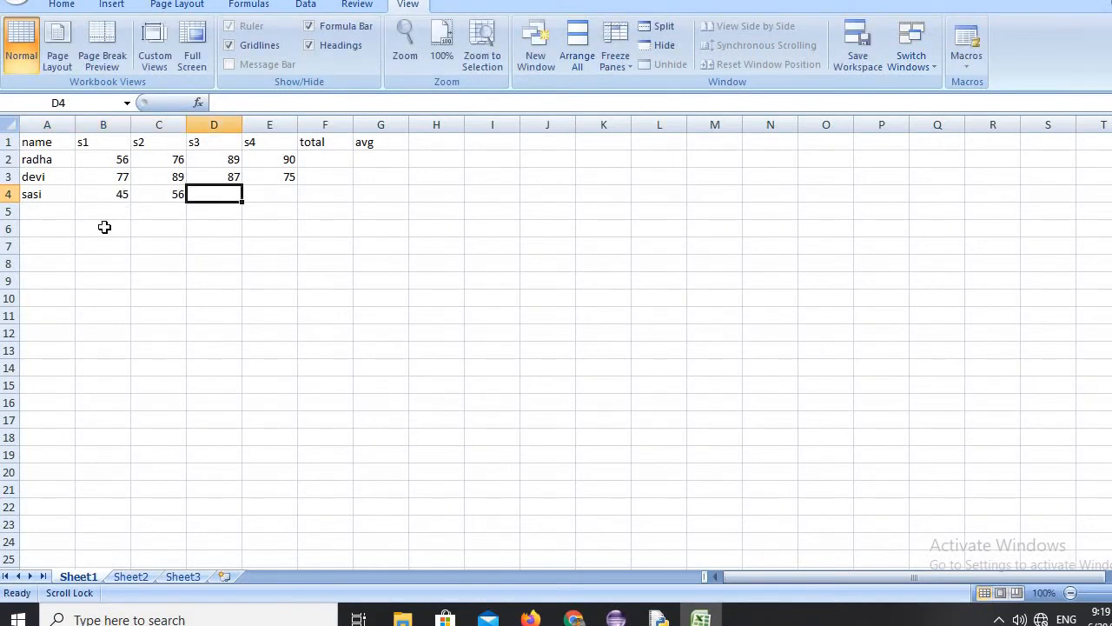
text(67)
key(Tab)
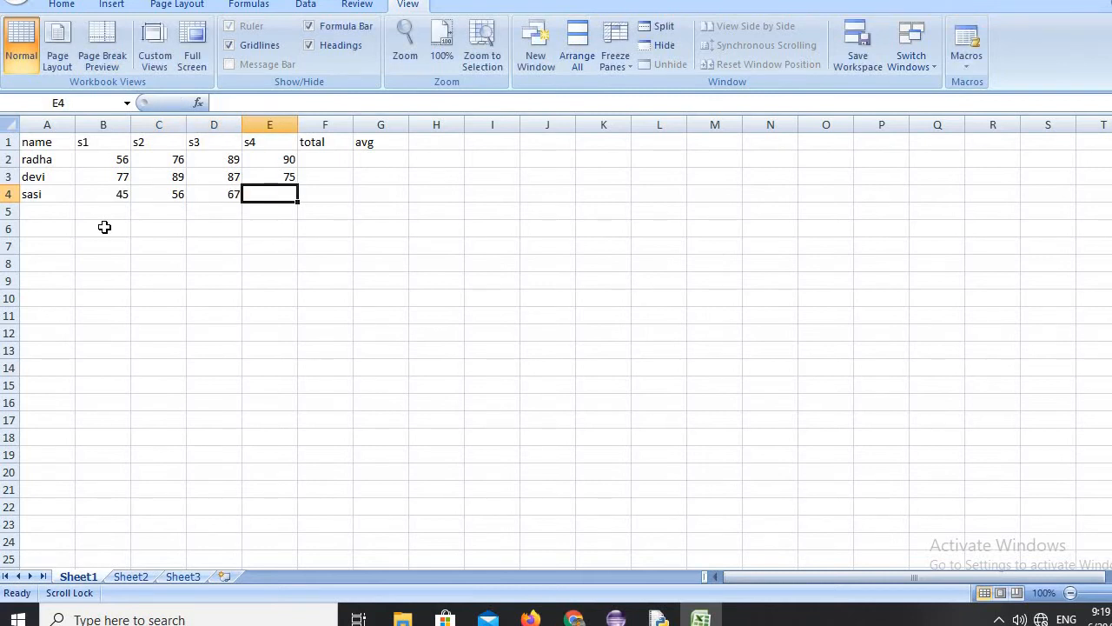
text(78)
key(Tab)
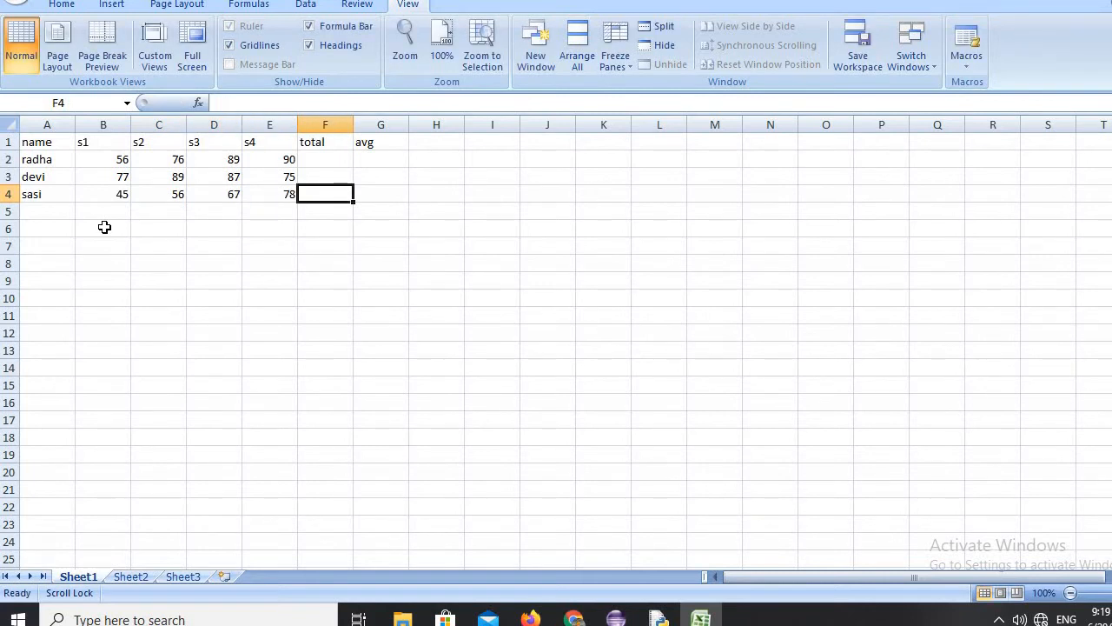
key(Return)
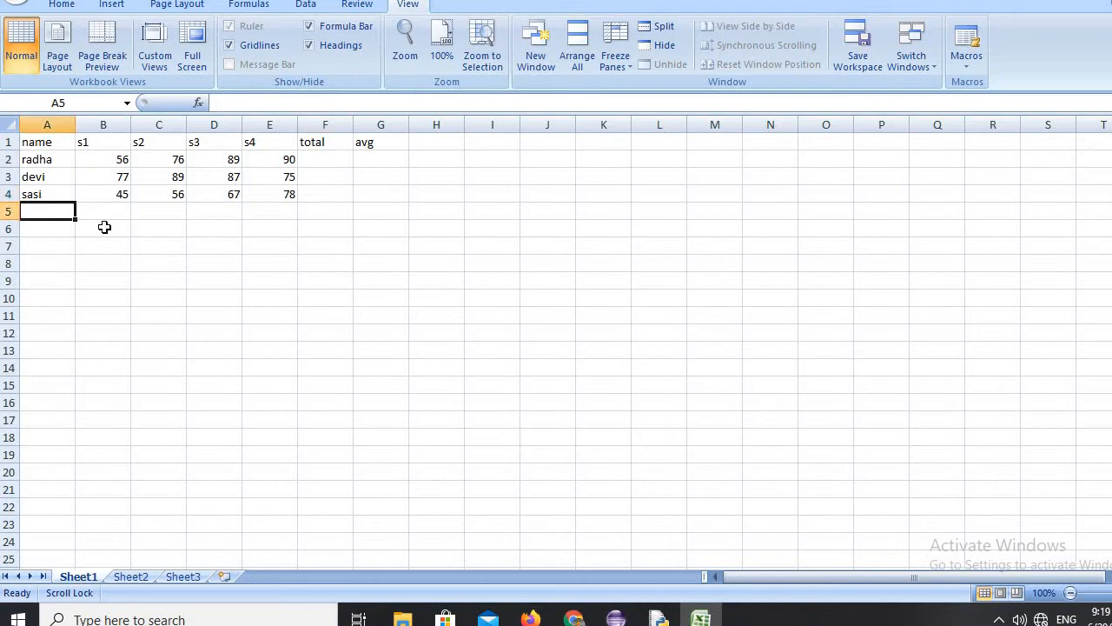
Fill row 5 with the fourth student's name and the marks 87, 76, 65 and 59 under s1 to s4.
text(du)
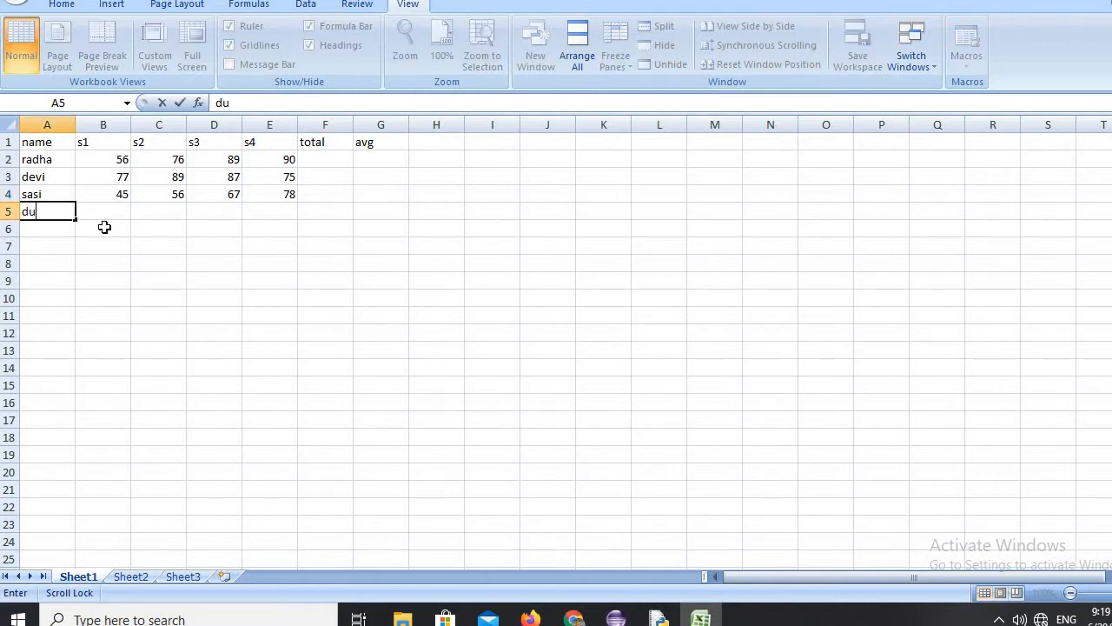
text(rga)
key(Tab)
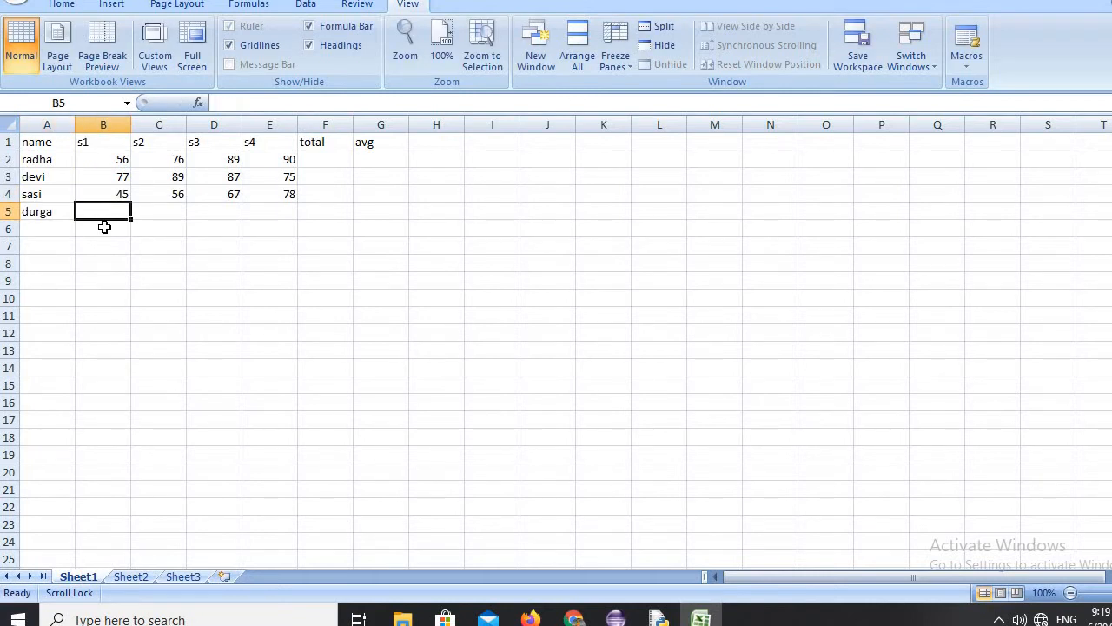
text(87)
key(Tab)
text(76)
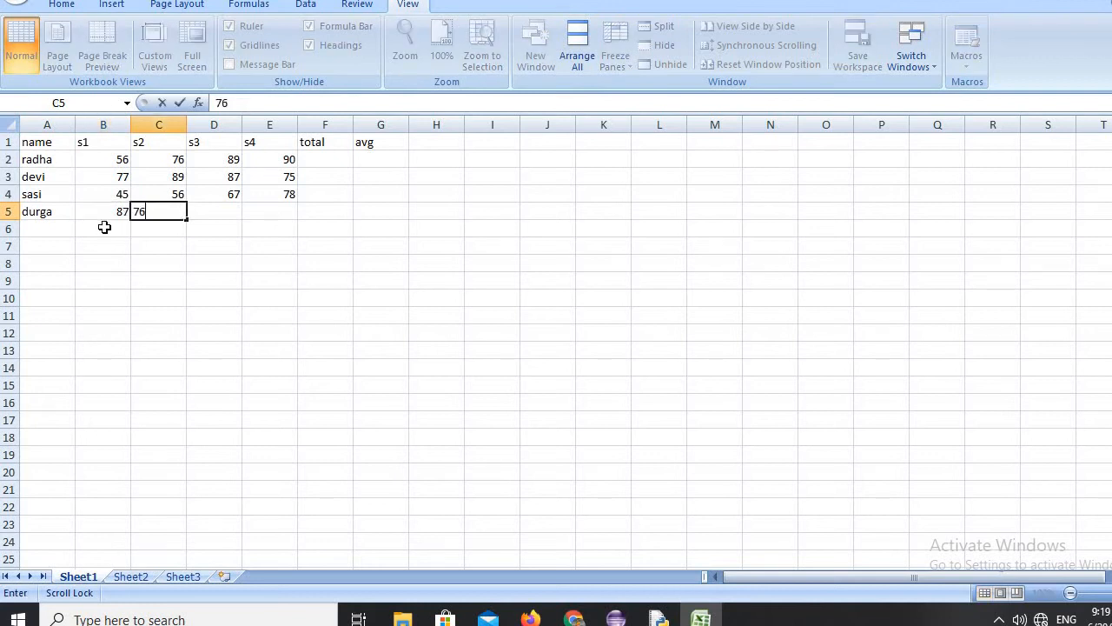
key(Tab)
text(65)
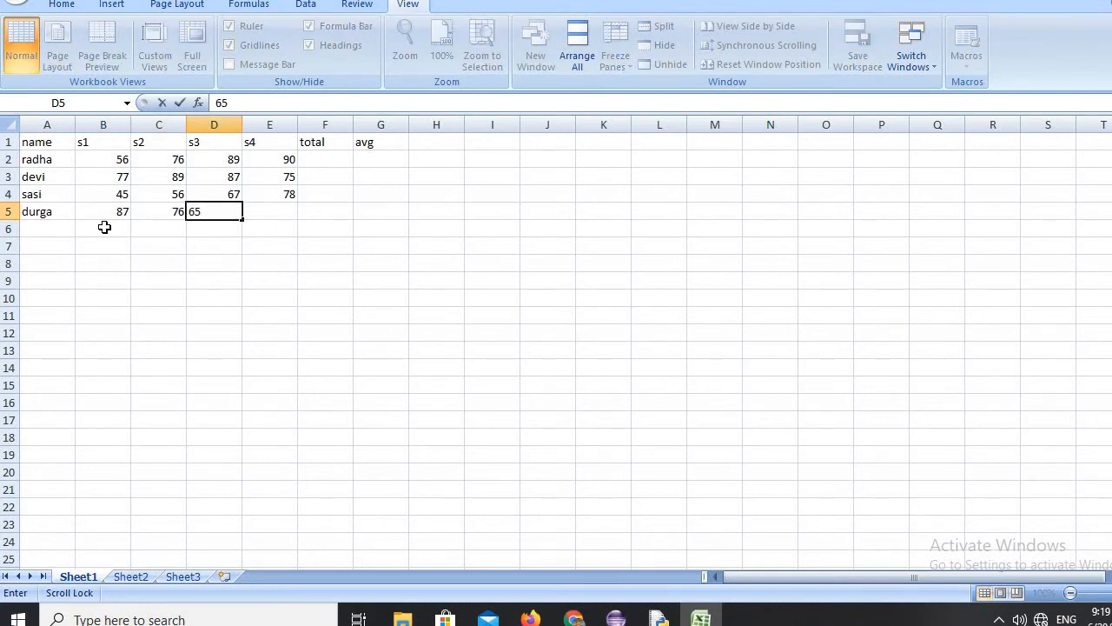
key(Tab)
text(59)
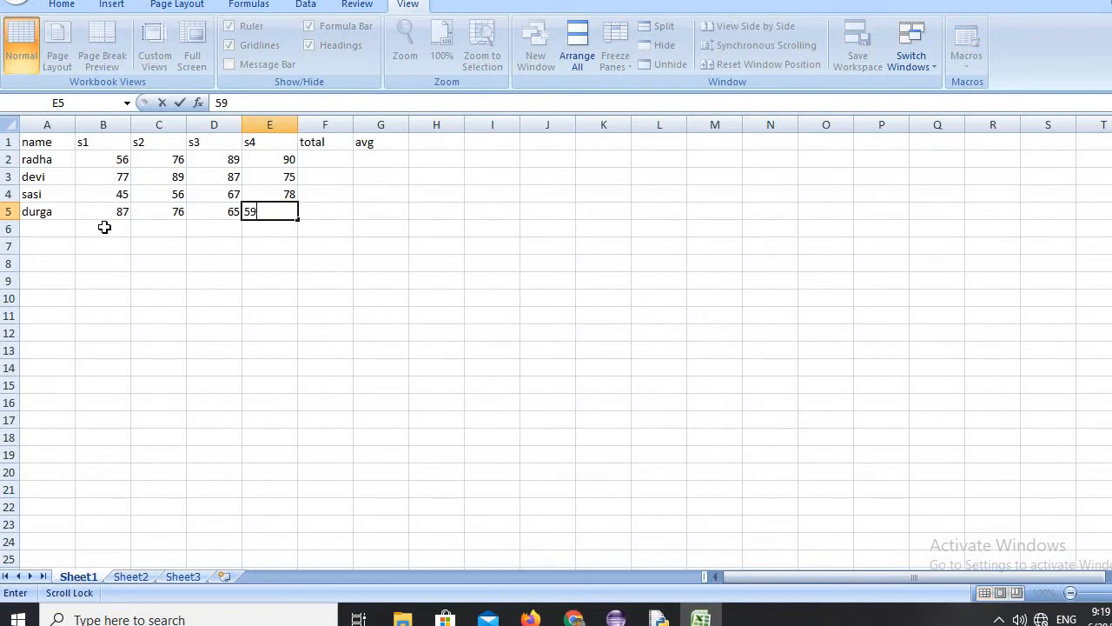
key(Tab)
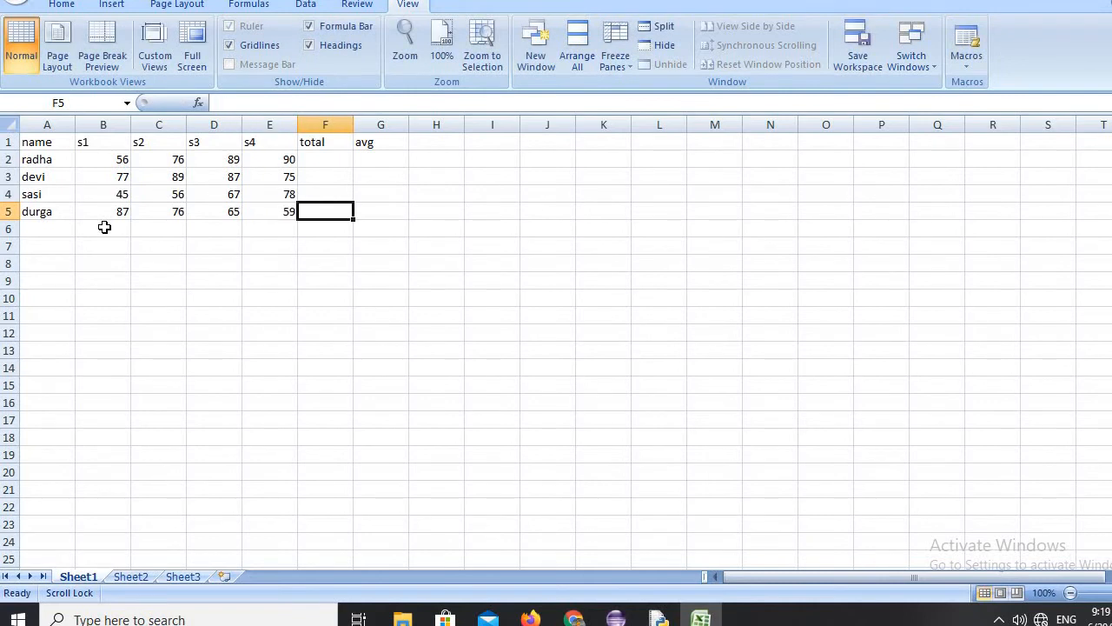
Enter =sum(b2:e2) in F2 for the first student's total and fill the formula down to F5.
click(311, 156)
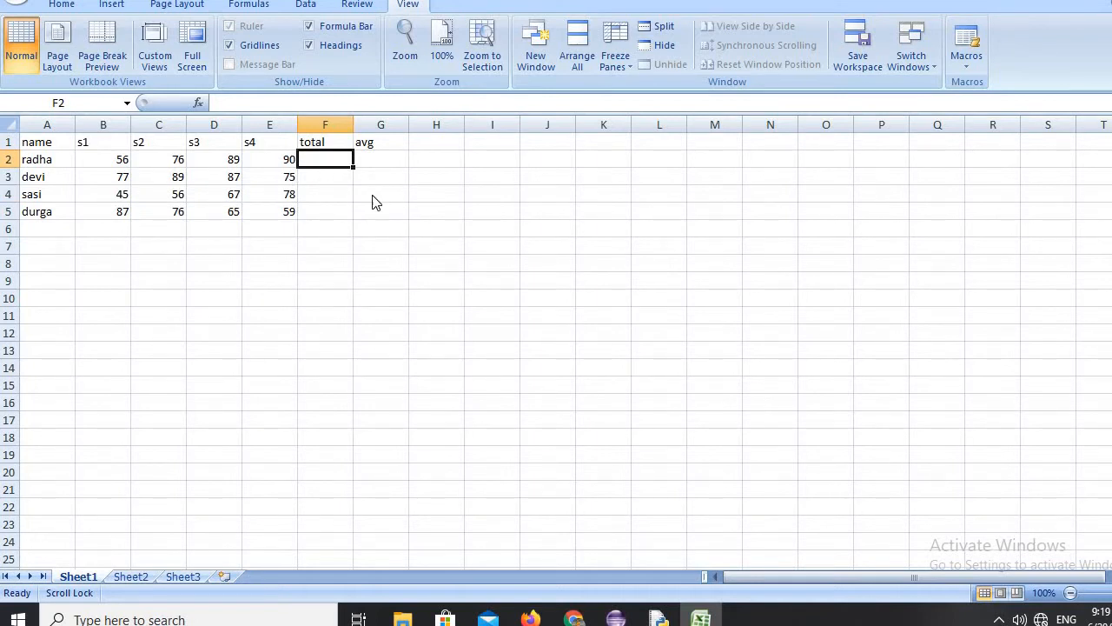
text(=su)
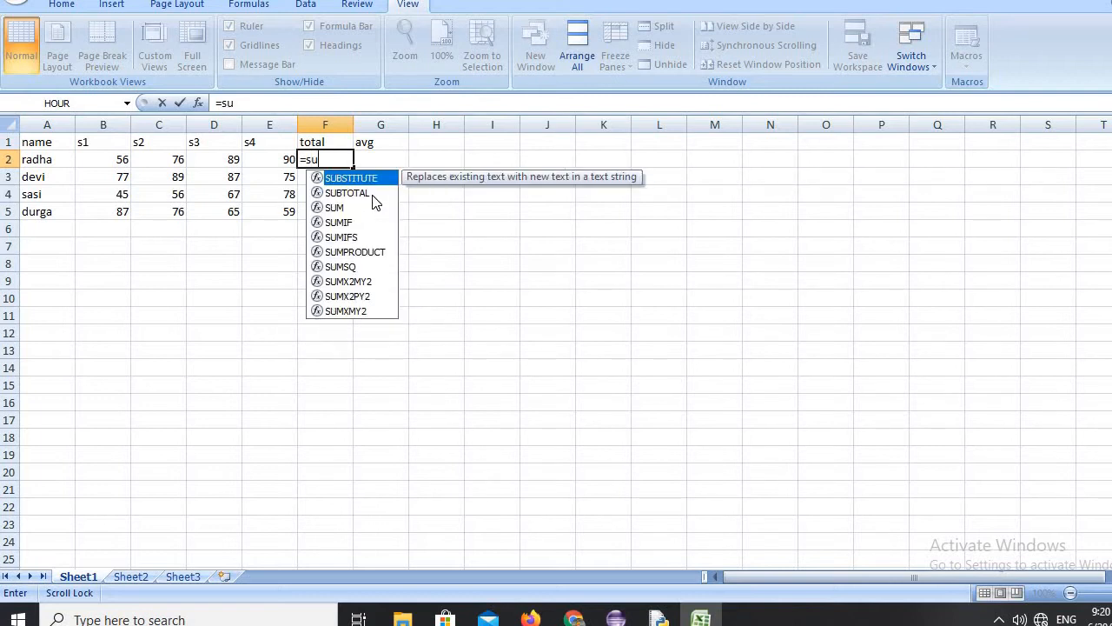
text(m()
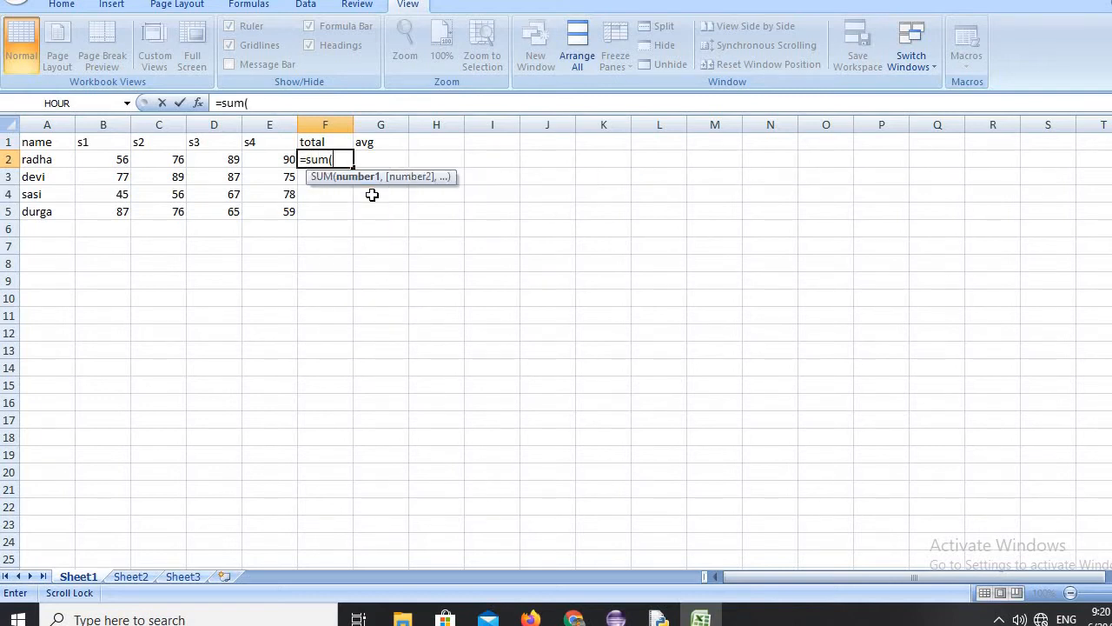
text(b2:e2)
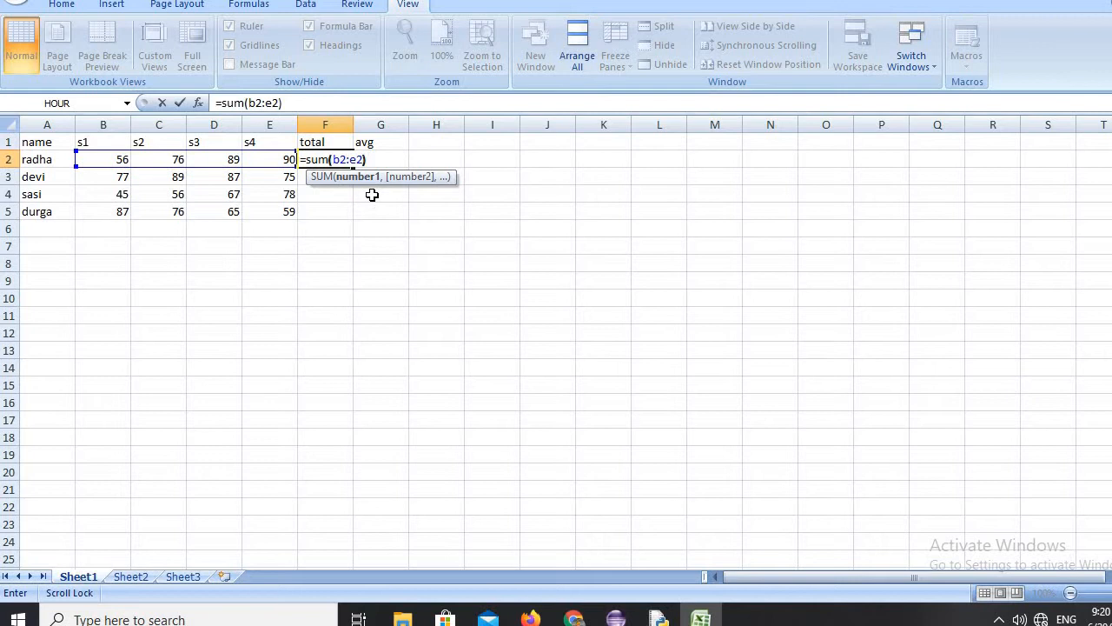
key(Return)
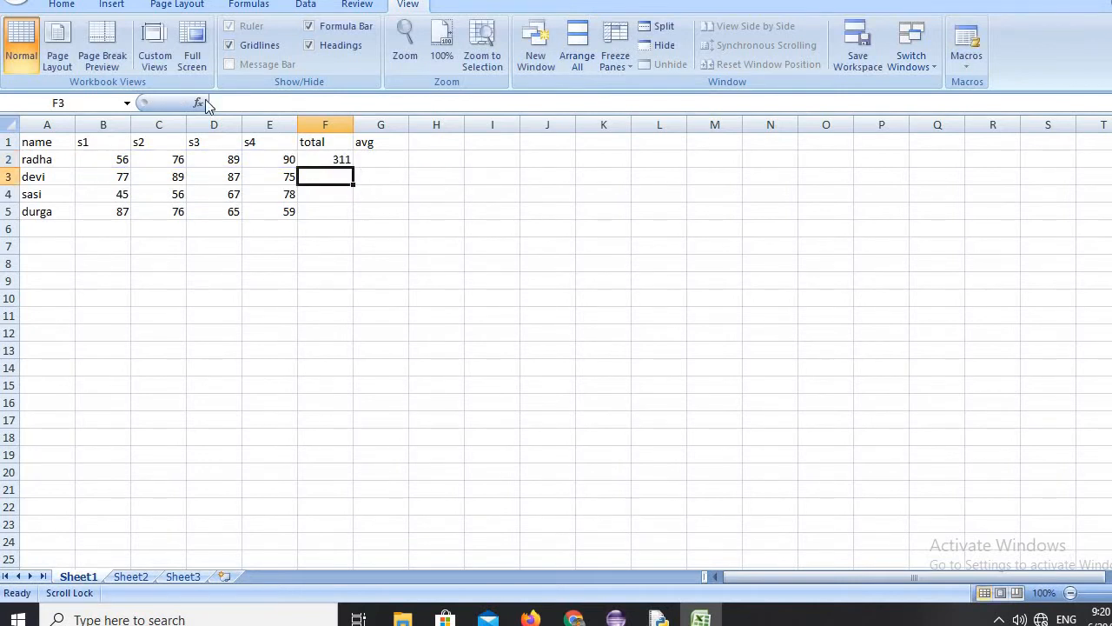
click(327, 159)
drag(353, 166, 345, 222)
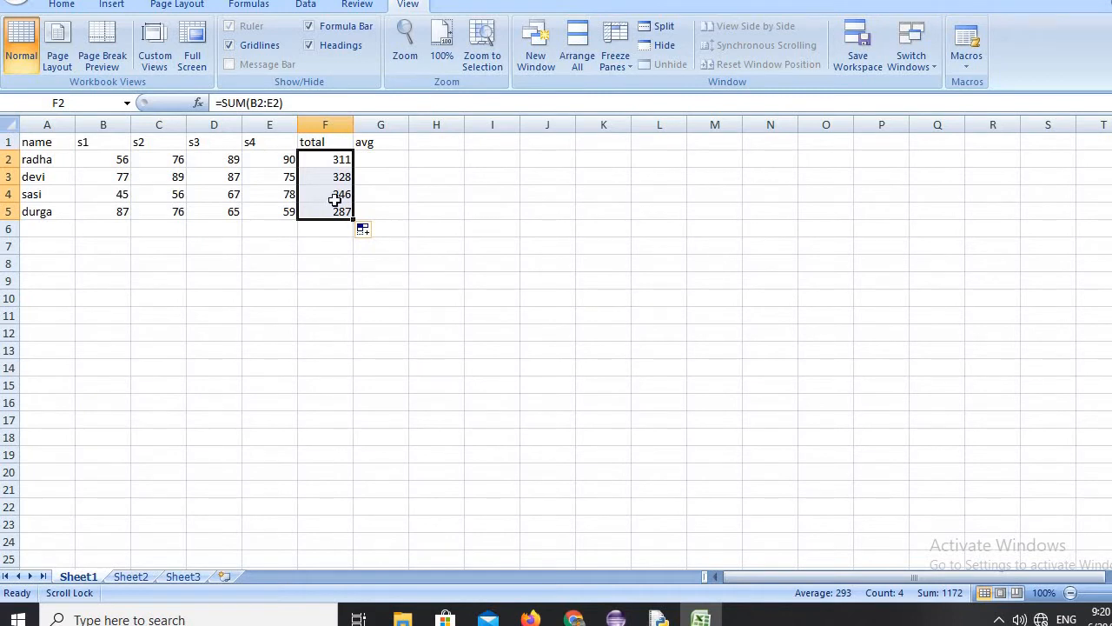
Enter =avg(b2:e2) in G2 for the first student's average and accept the proposed correction to =AVERAGE(b2:e2).
click(380, 159)
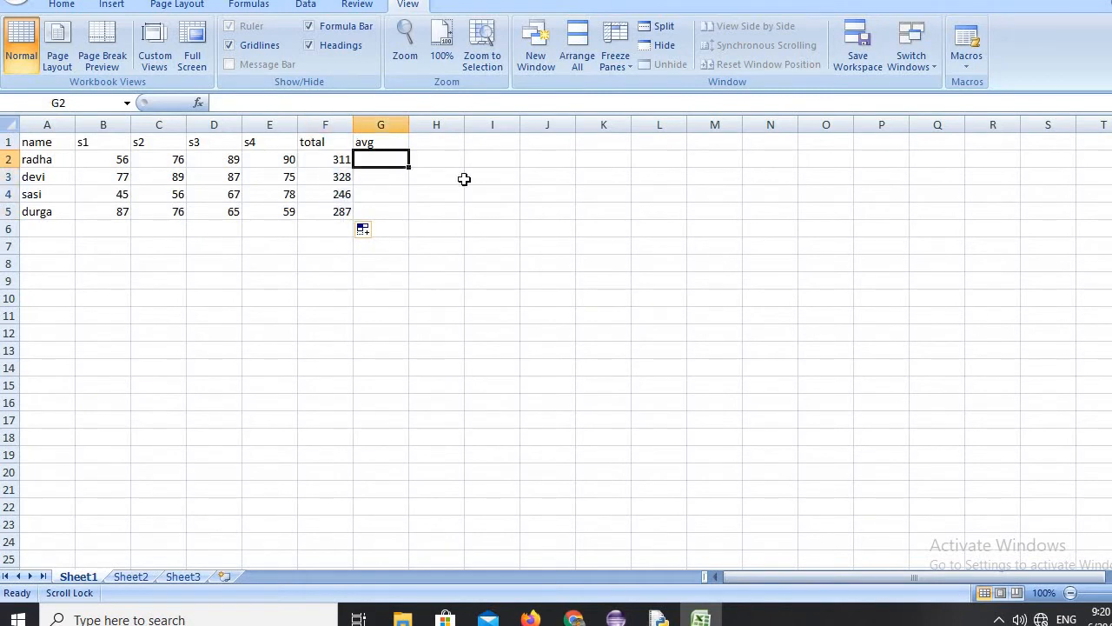
text(=avg)
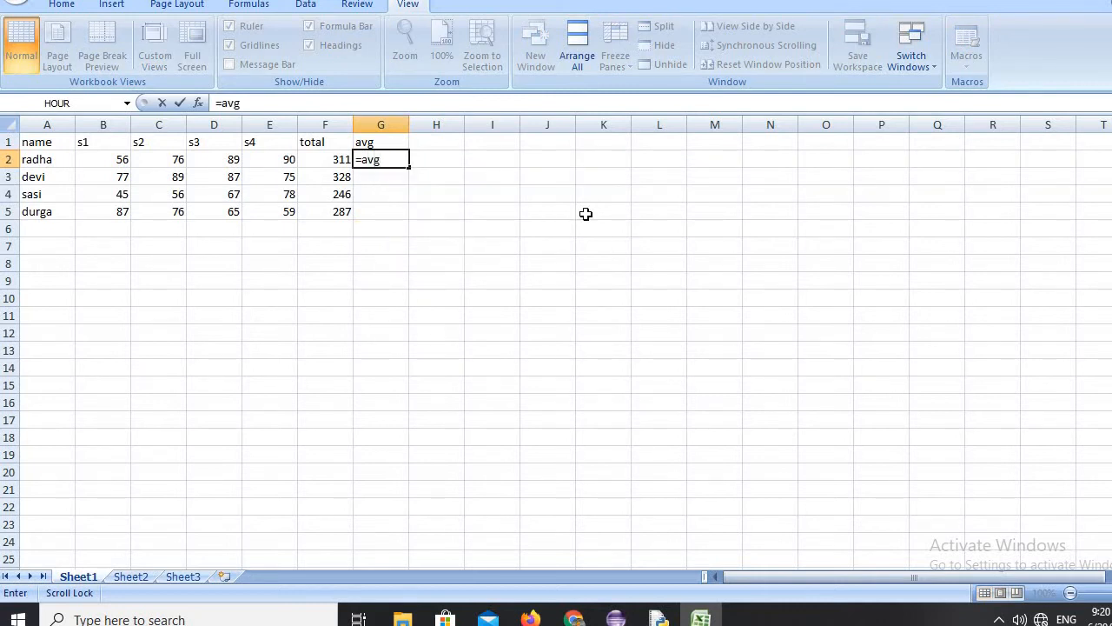
text((b2:e2)
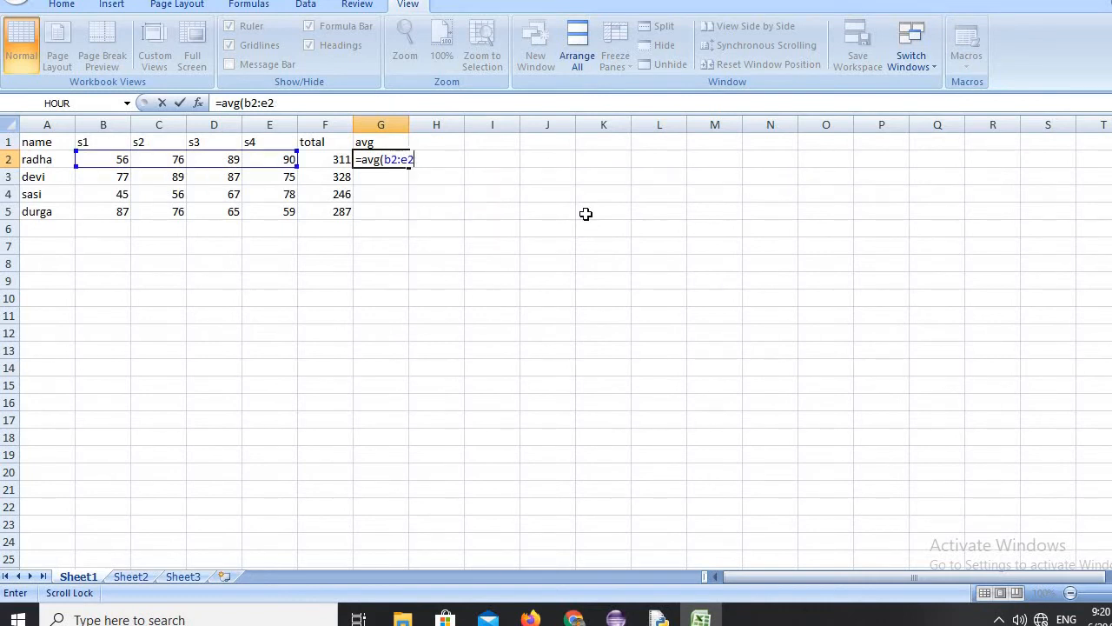
text())
key(Return)
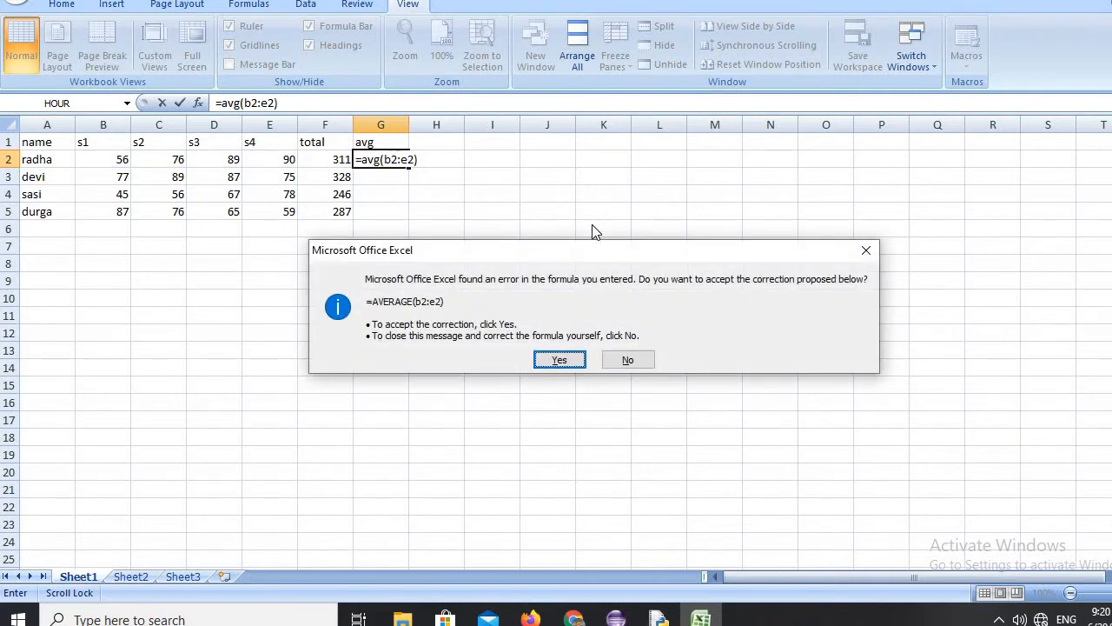
click(569, 358)
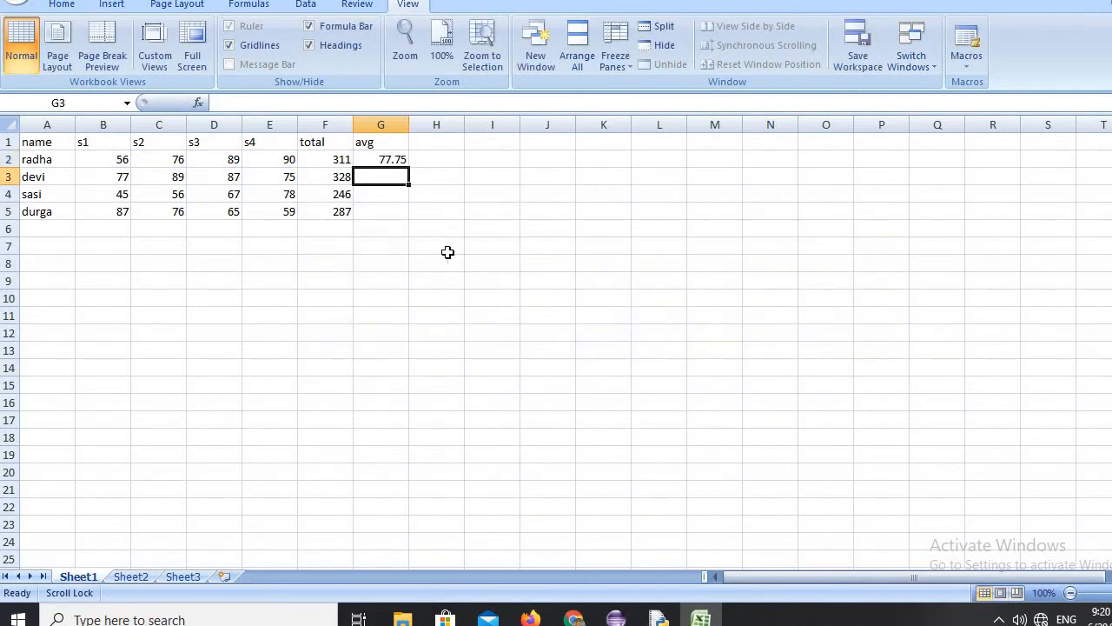
Fill the average formula from G2 down to G5 for the remaining students.
click(392, 159)
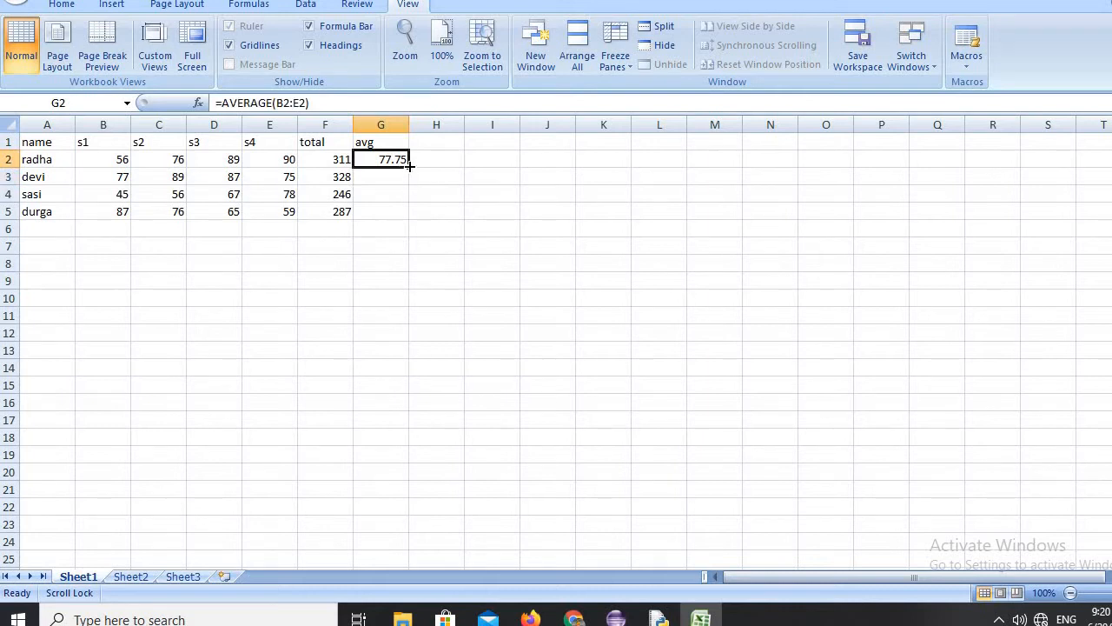
drag(409, 166, 417, 224)
click(405, 278)
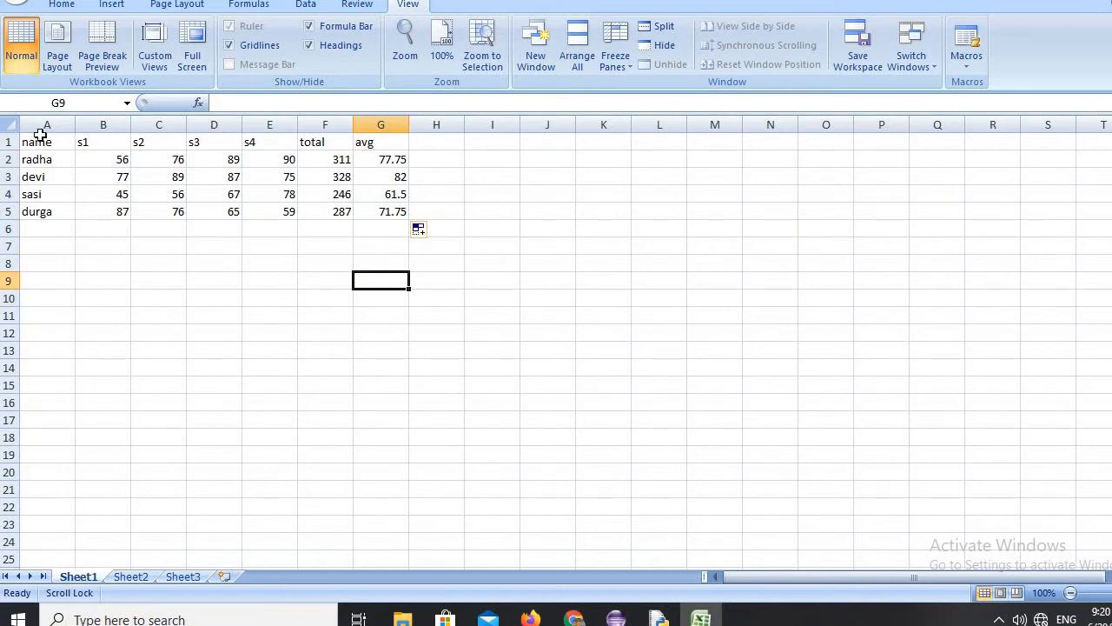
Copy the whole marks table A1:G5 and paste it starting at cell N6.
drag(42, 141, 372, 215)
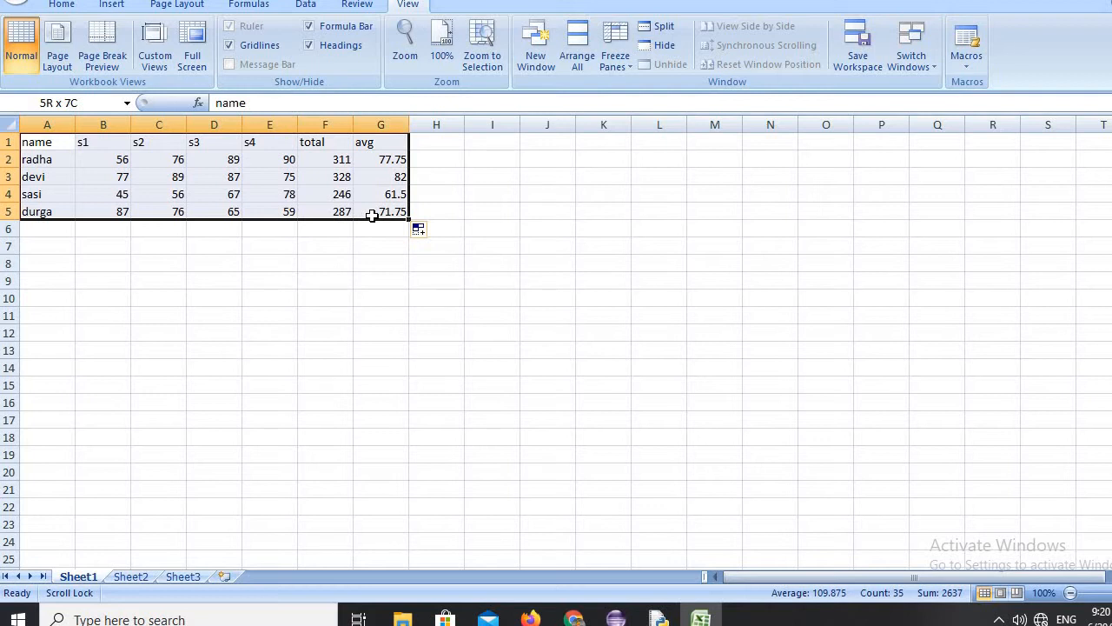
drag(372, 216, 372, 215)
click(62, 6)
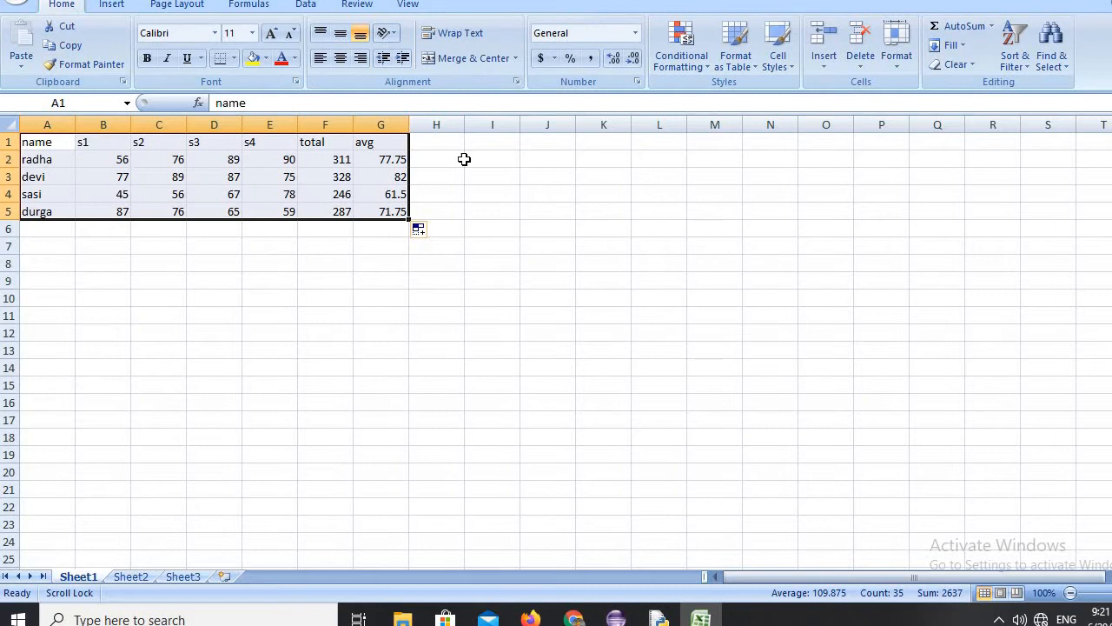
click(67, 45)
click(787, 227)
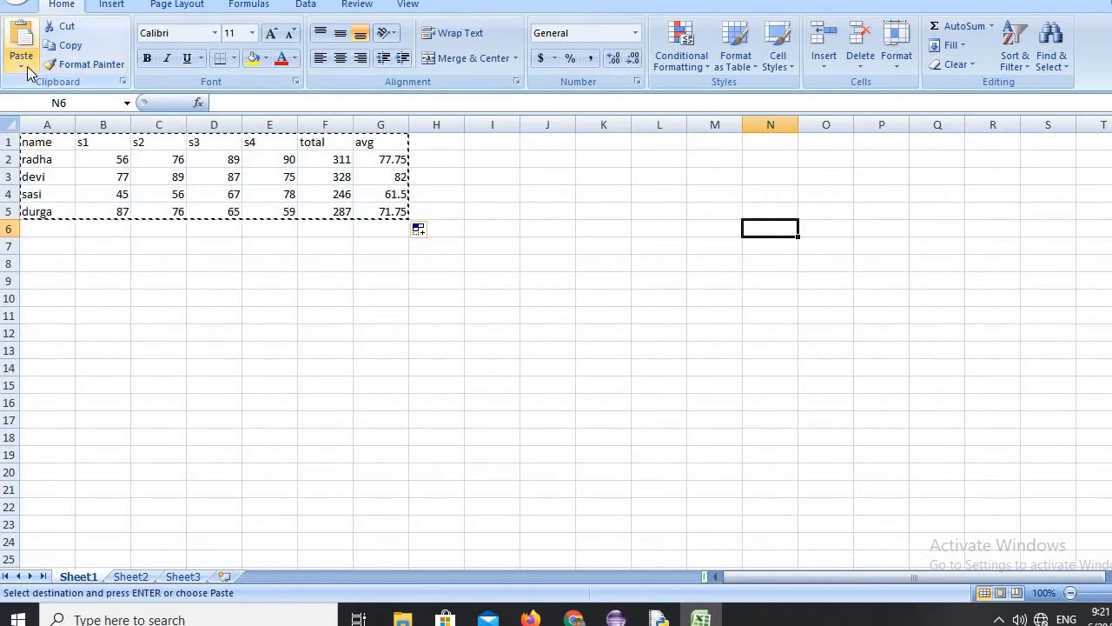
click(27, 66)
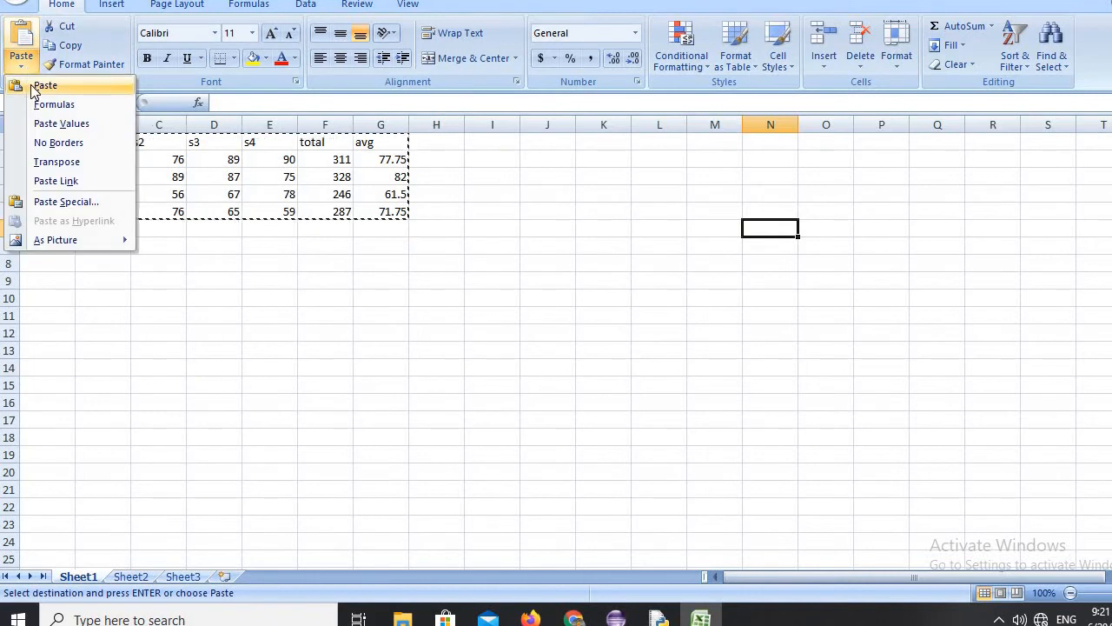
click(39, 85)
Paste another copy of the marks table below the original, starting at cell A22.
scroll(122, 290, down, 1)
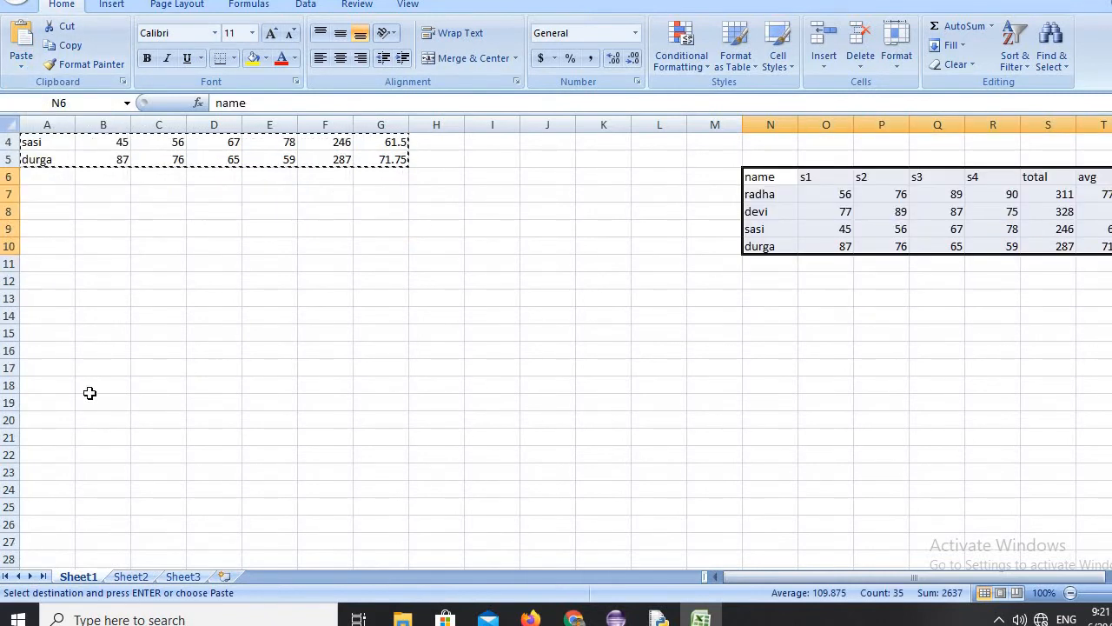
click(55, 451)
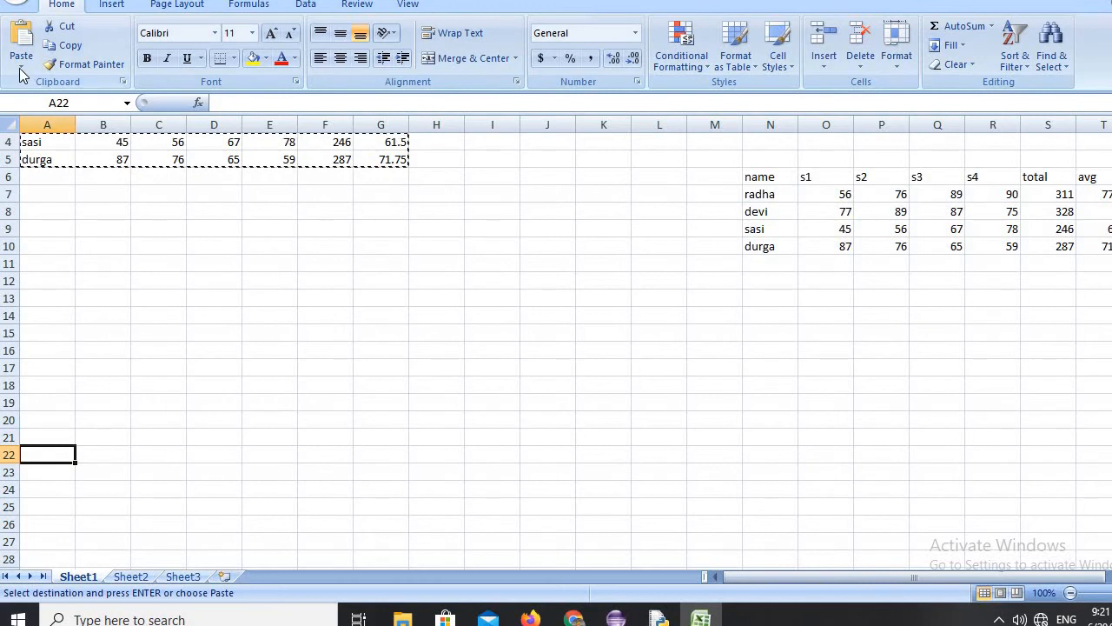
click(20, 68)
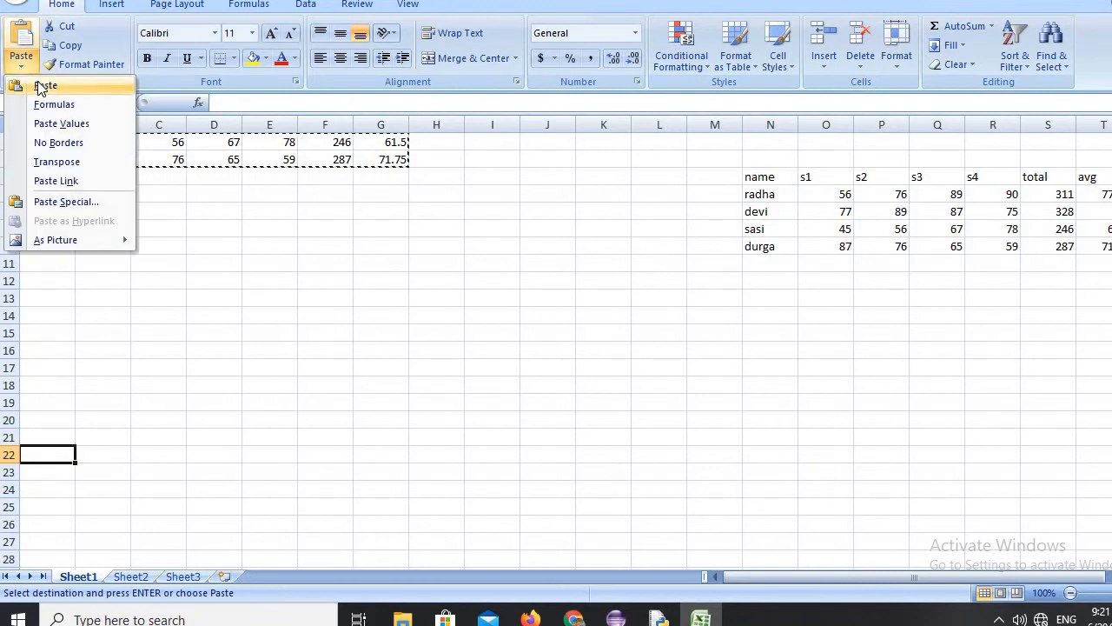
click(40, 85)
Paste the copied marks table again starting at cell N23.
click(761, 474)
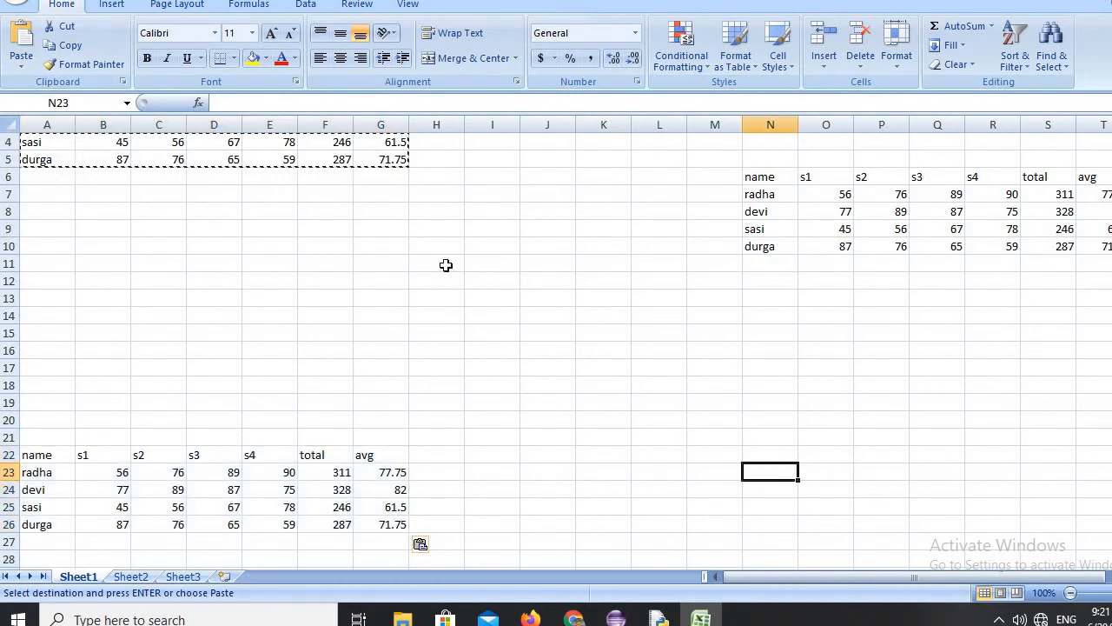
click(24, 70)
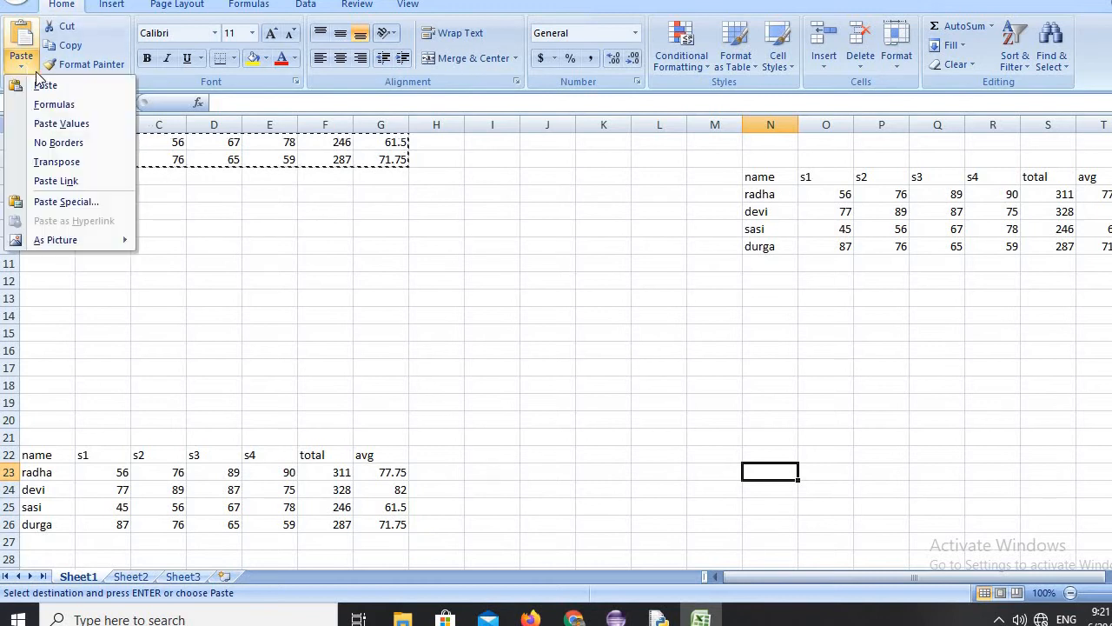
click(46, 88)
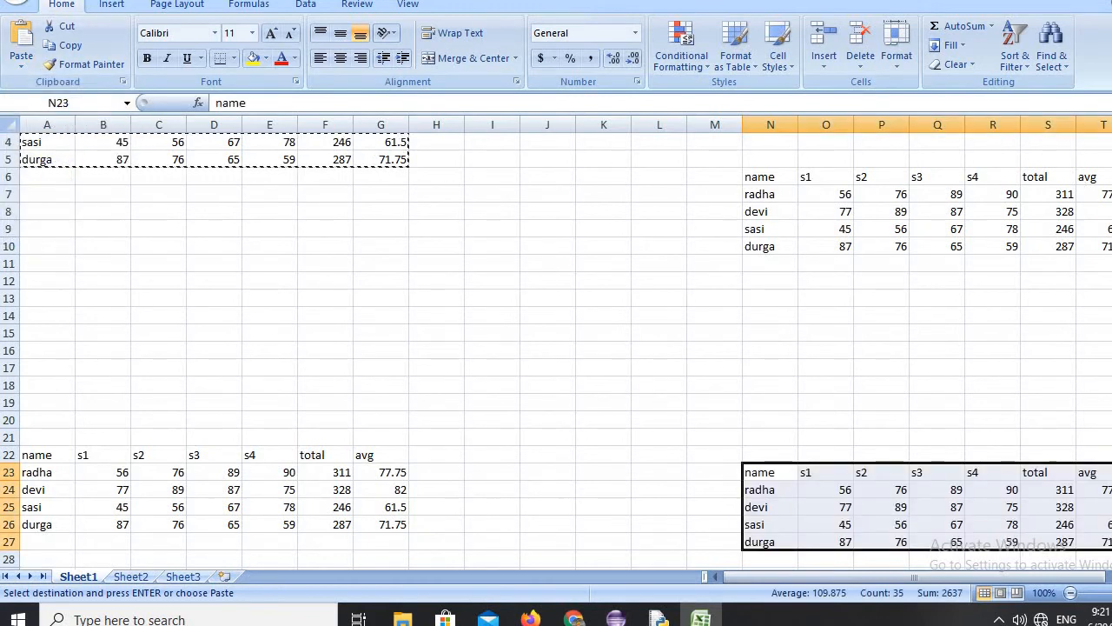
Paste a further copy of the marks table lower in the sheet, starting at cell B39.
scroll(556, 347, down, 7)
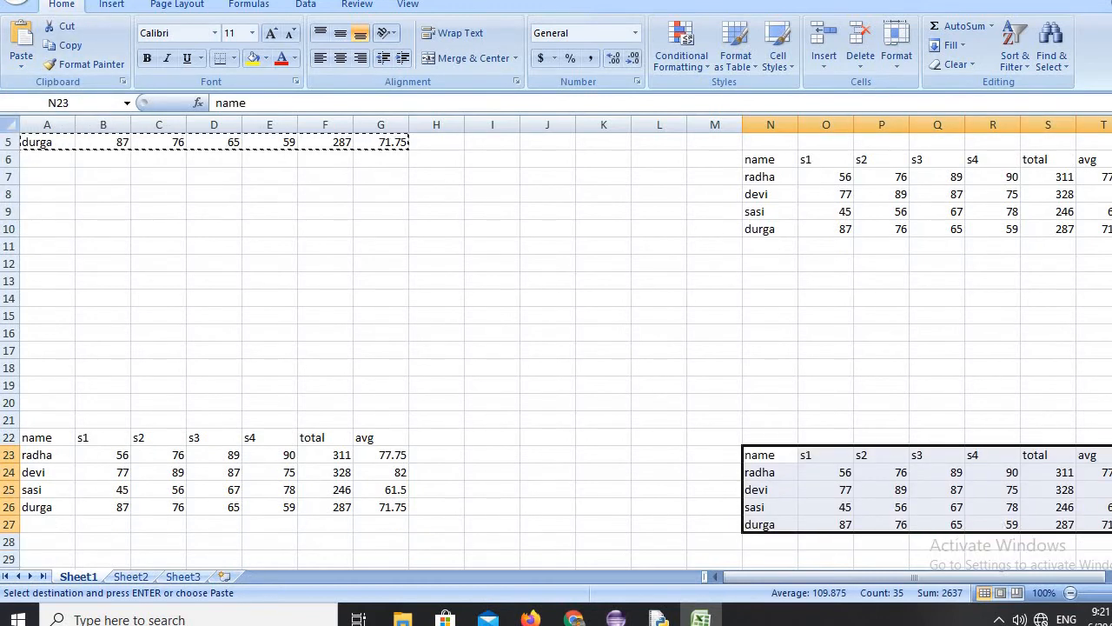
scroll(438, 314, down, 3)
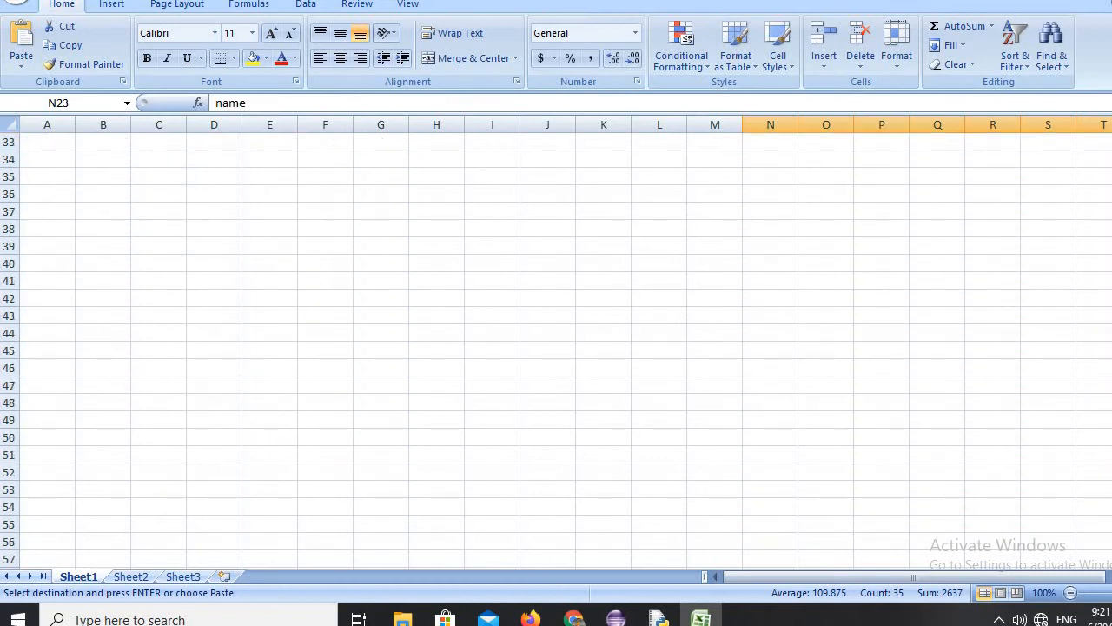
click(87, 246)
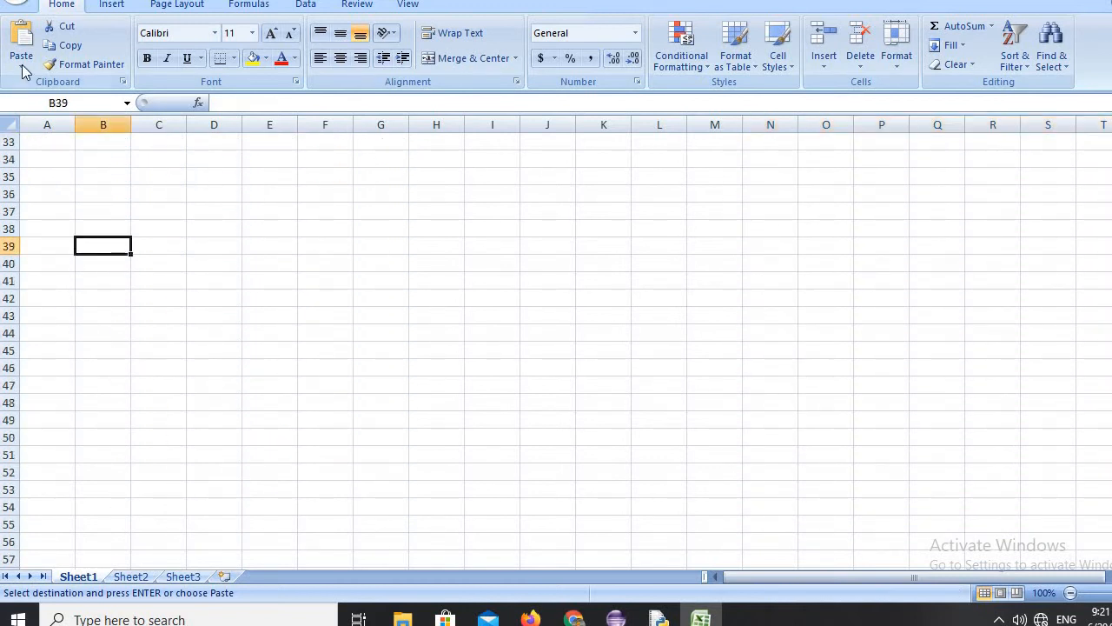
click(21, 67)
click(46, 85)
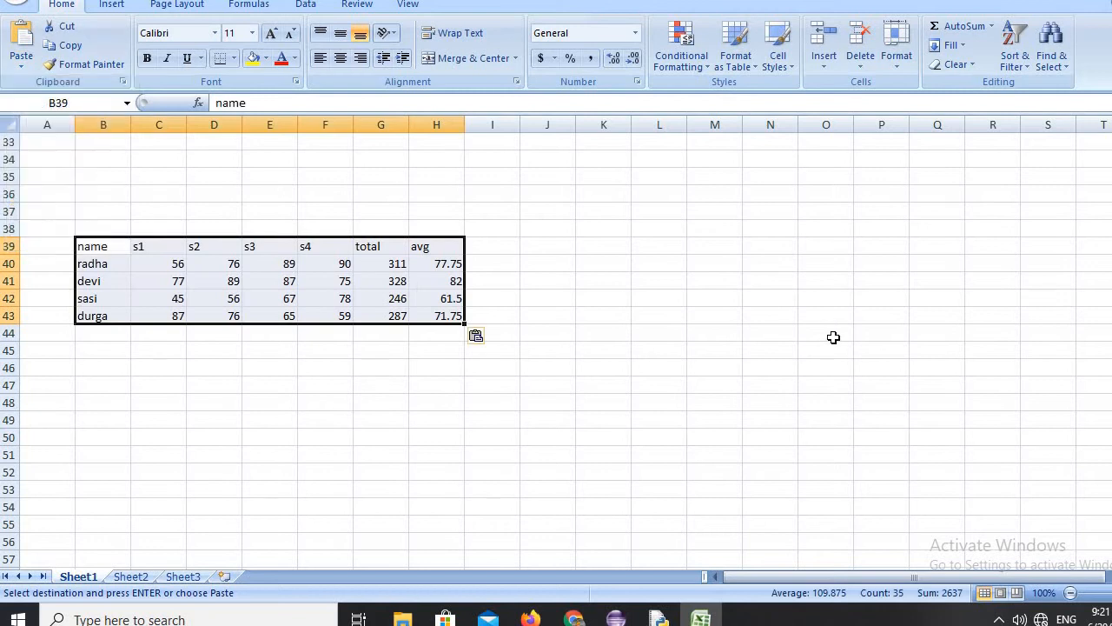
Paste one more copy of the marks table starting at cell O44.
click(834, 336)
click(23, 68)
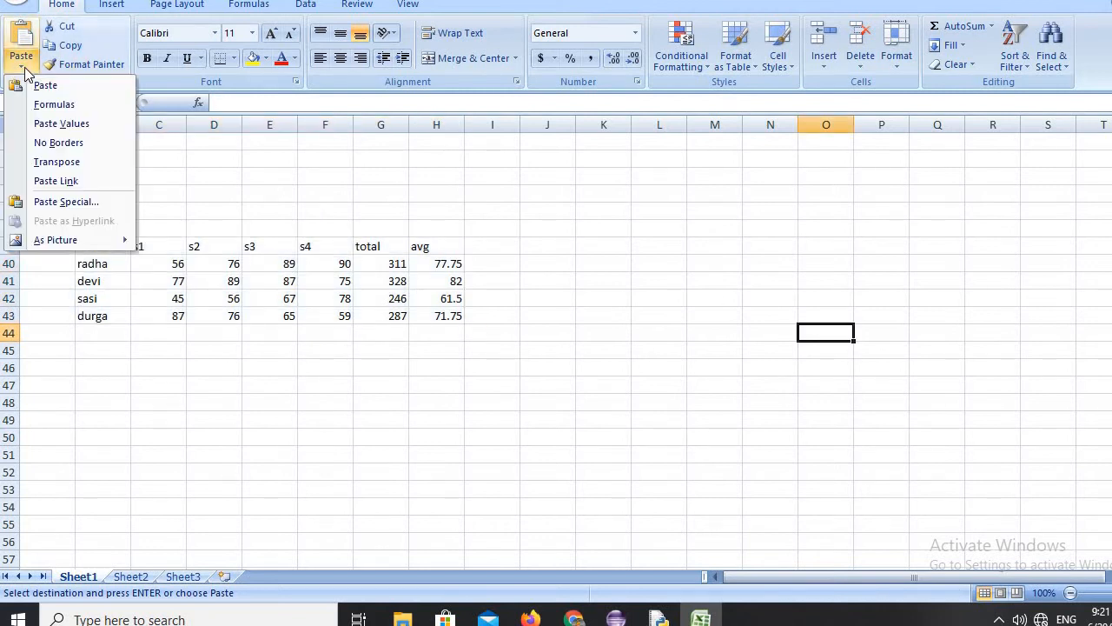
click(40, 83)
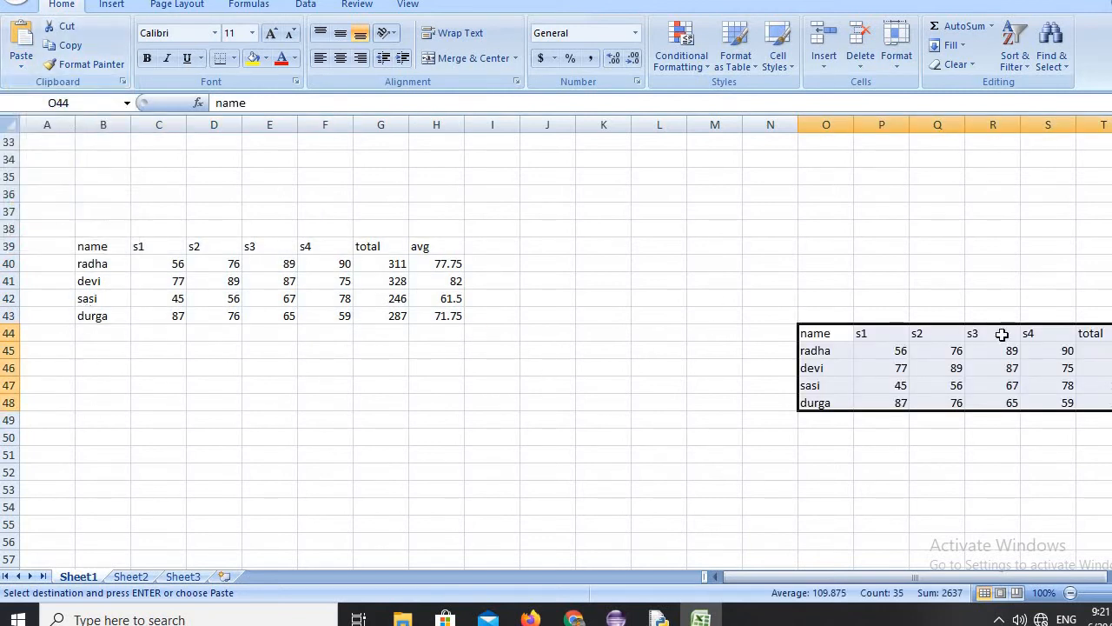
Switch the marks sheet from Normal view to Page Layout view.
scroll(556, 348, up, 11)
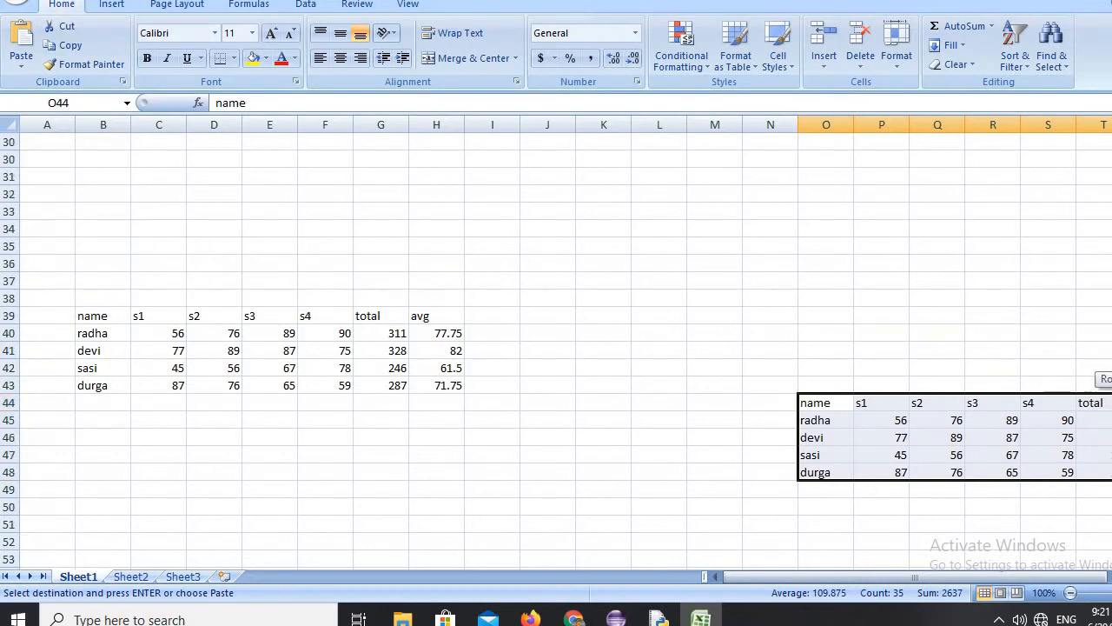
double_click(527, 302)
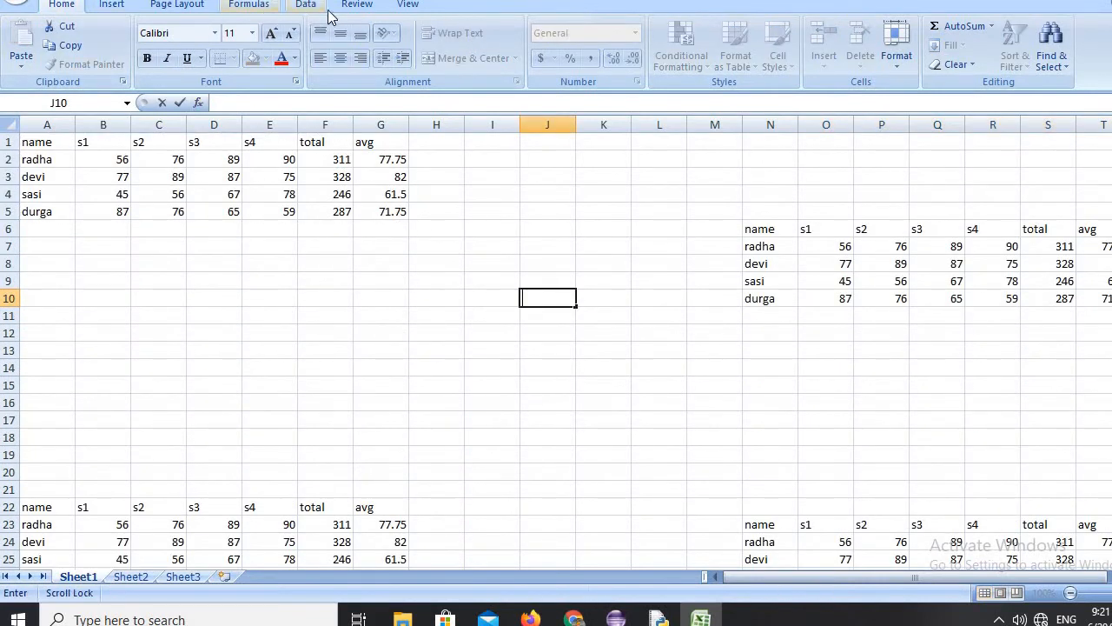
click(417, 4)
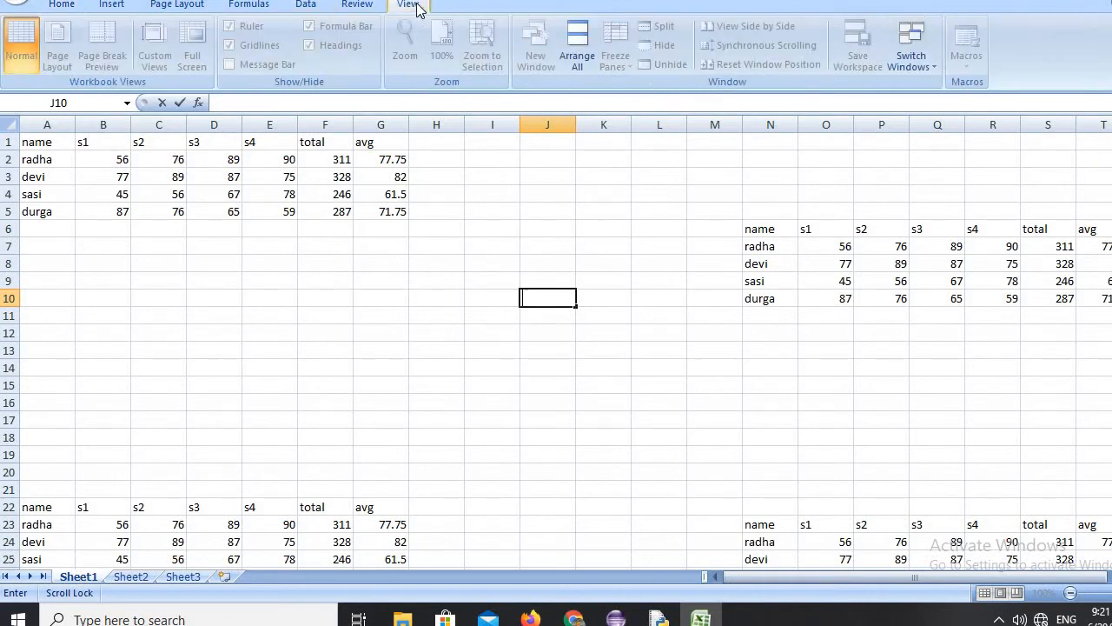
click(293, 242)
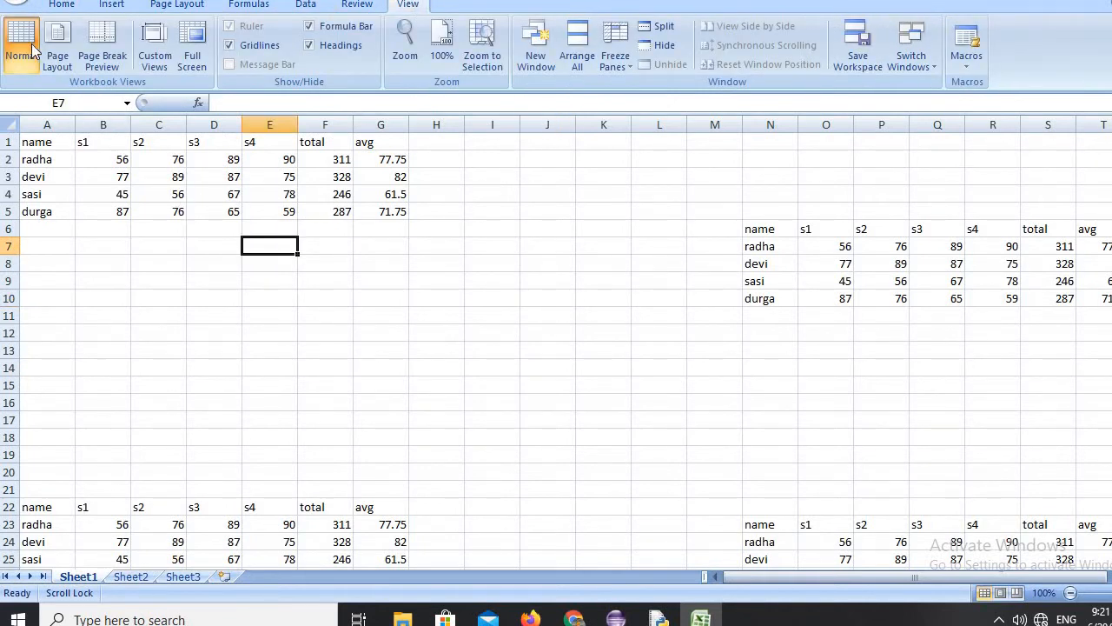
click(69, 37)
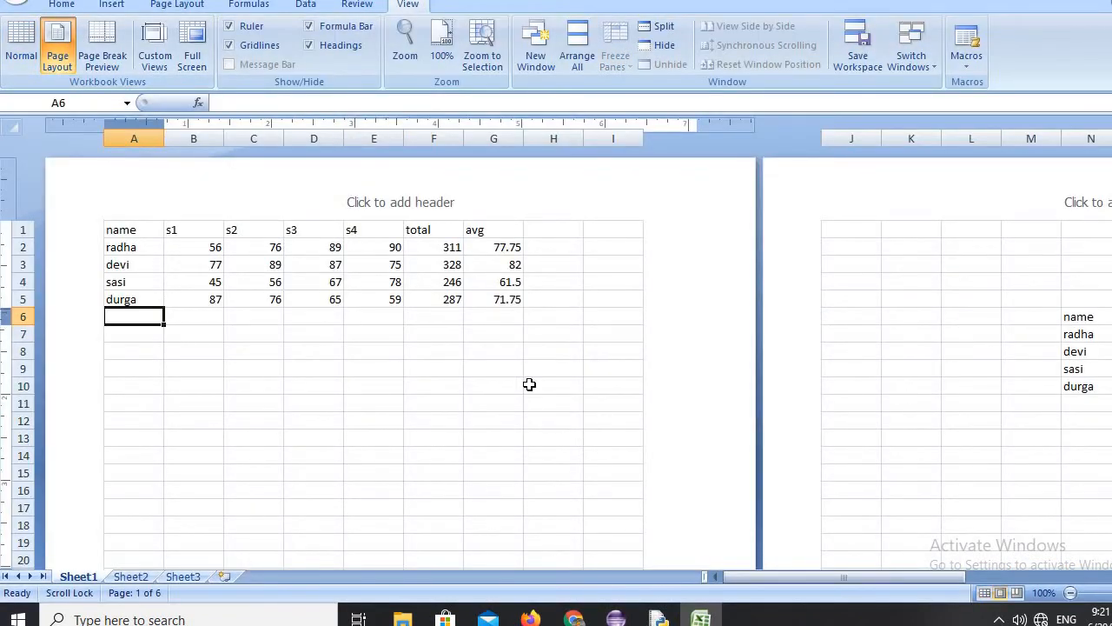
Fill the page header with the page number in the center section, the current date in the left and the current time in the right.
click(383, 197)
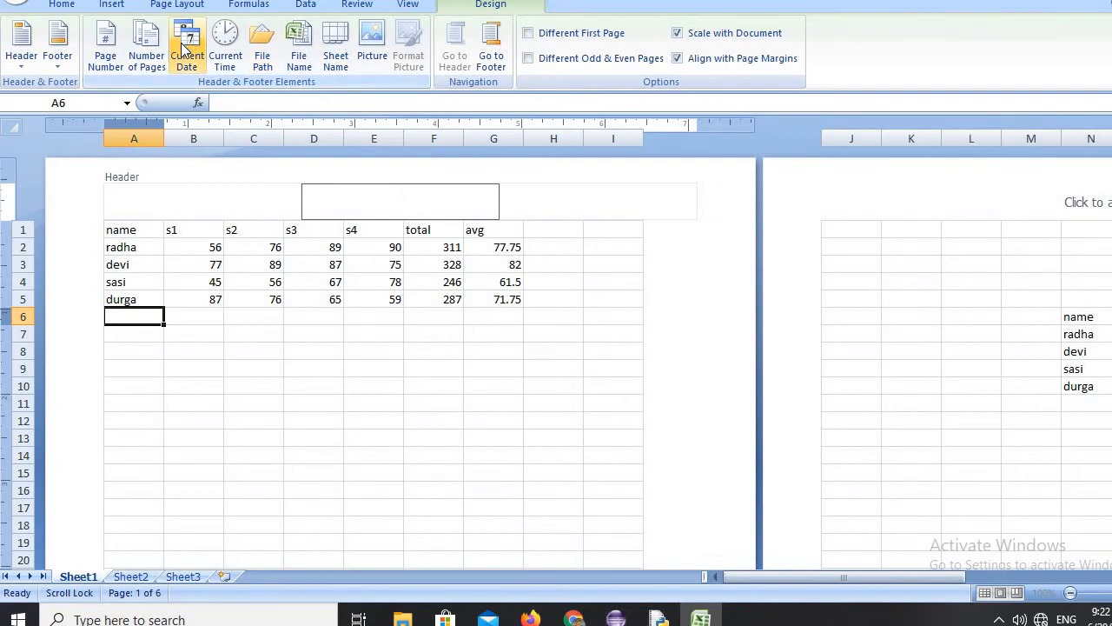
click(106, 43)
click(161, 196)
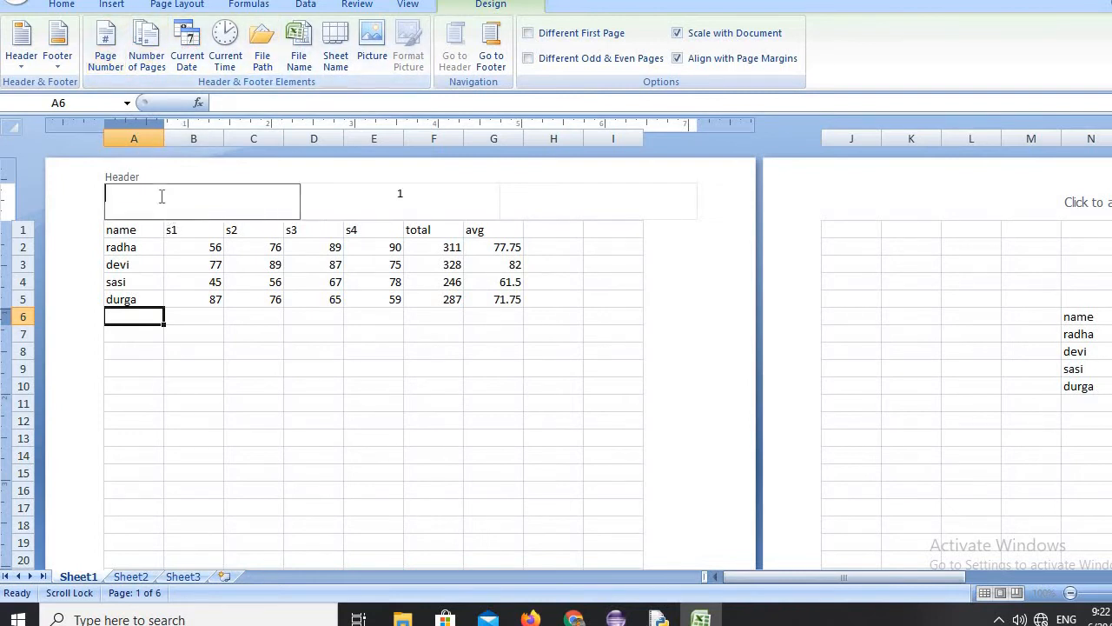
click(187, 48)
click(538, 204)
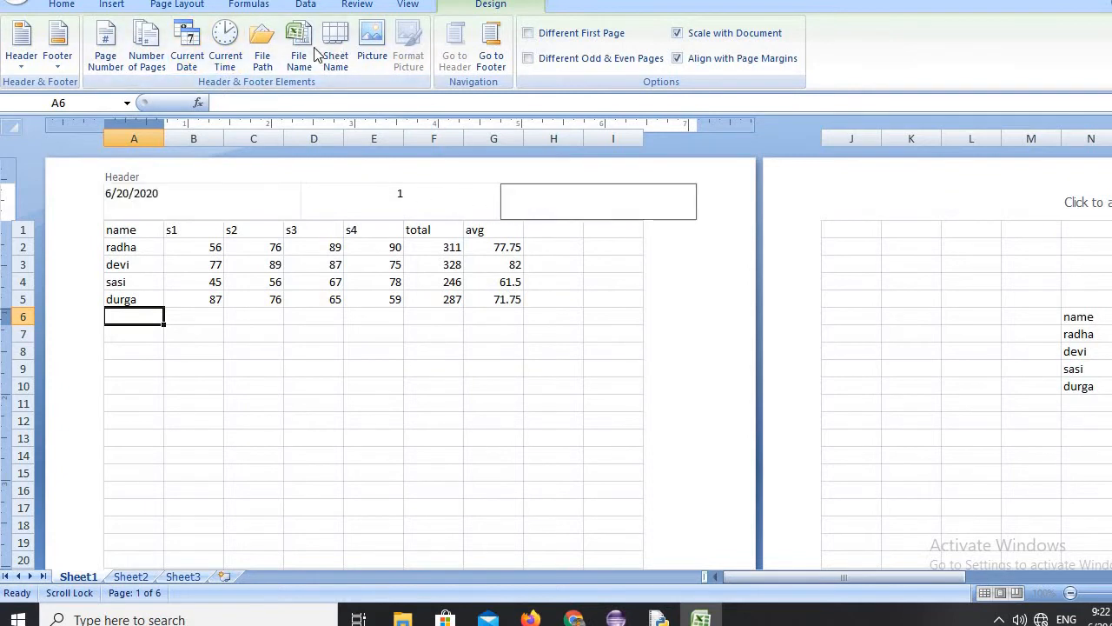
click(225, 48)
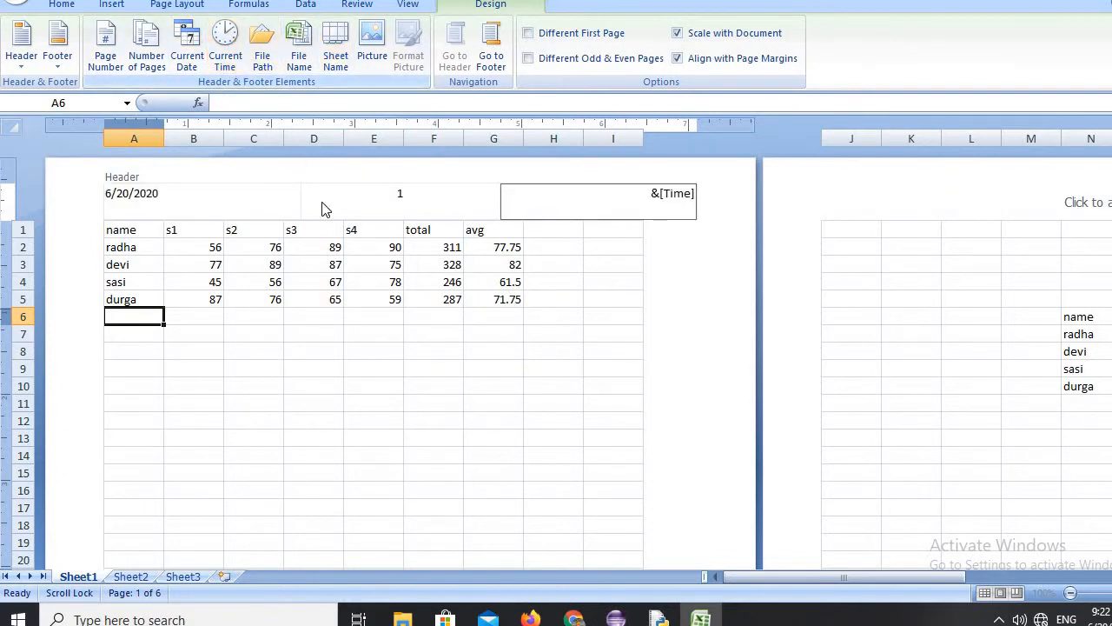
Fill the page footer with "hai" in the right section, "1" in the center and the current date in the left.
click(491, 48)
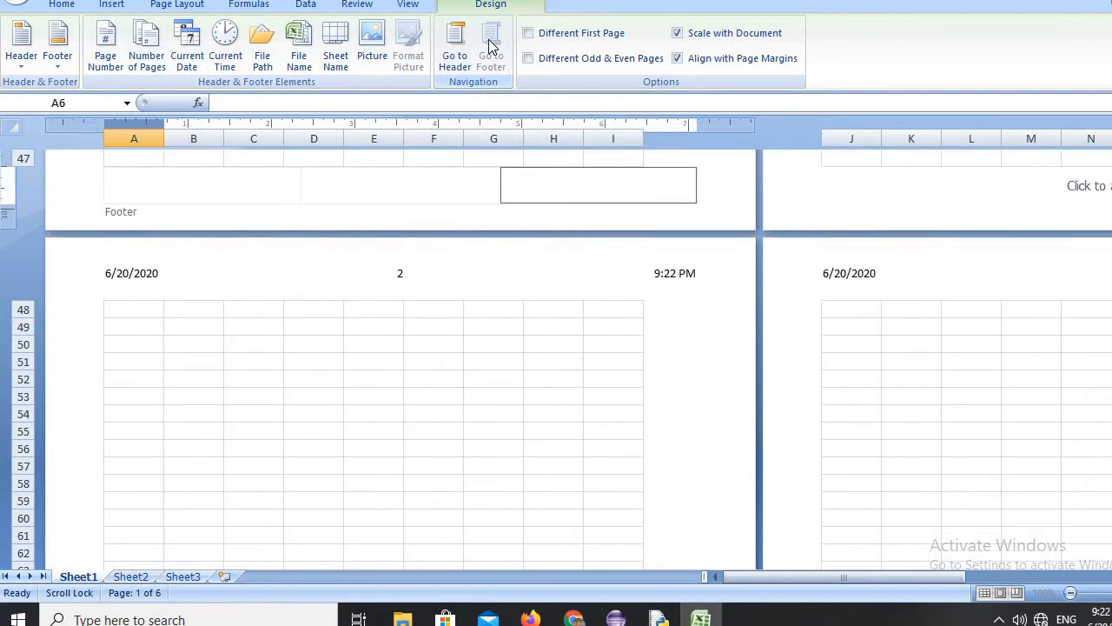
text(hai)
click(355, 179)
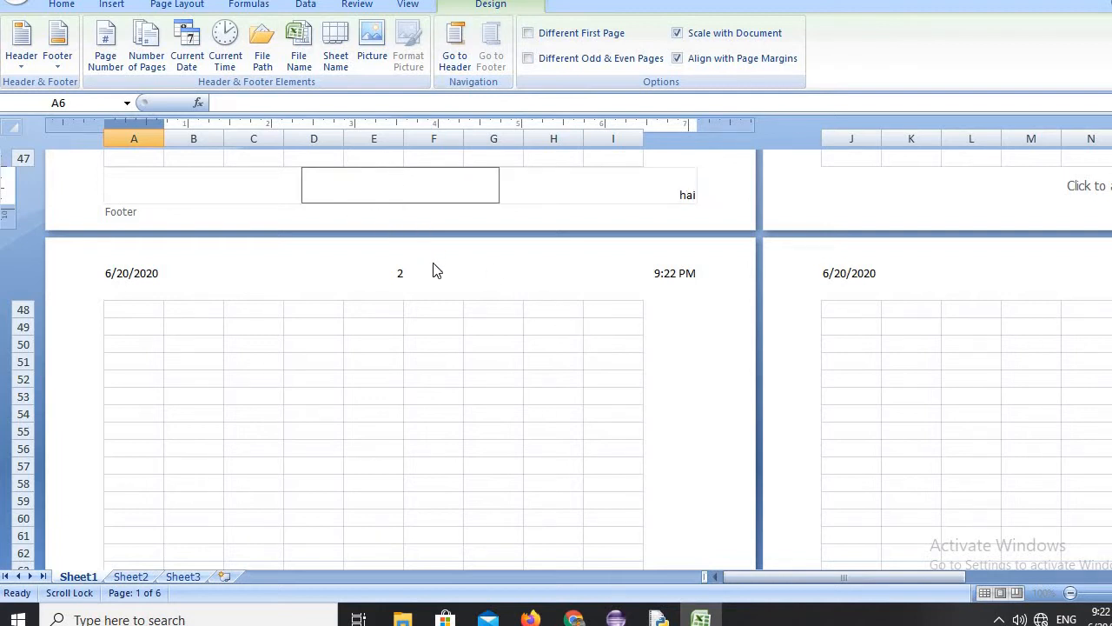
text(1)
click(222, 191)
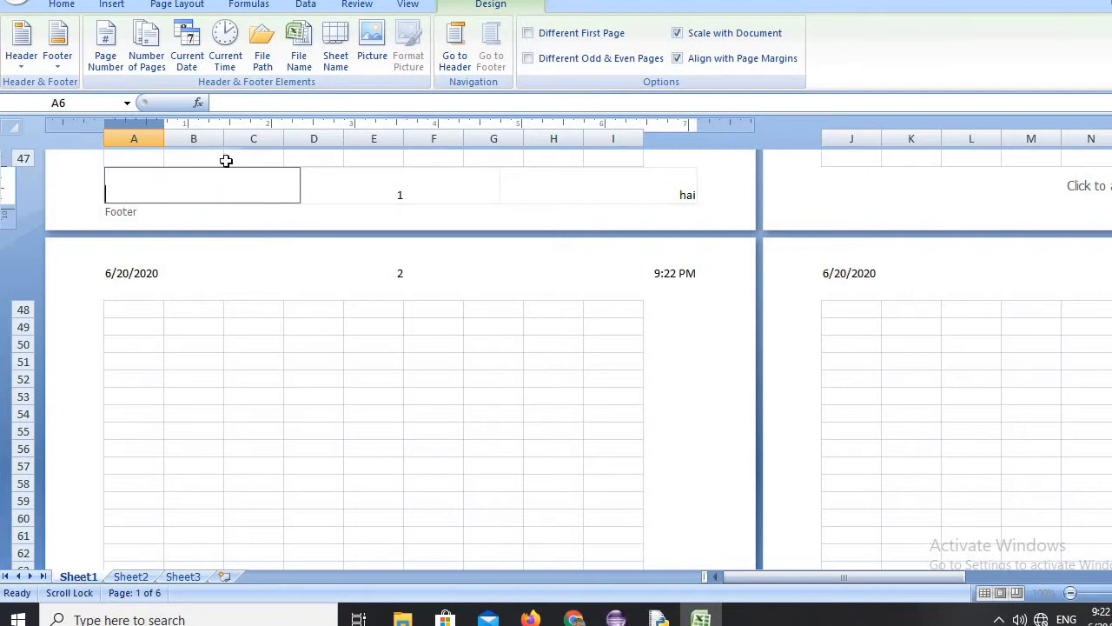
click(198, 48)
Leave header and footer editing and return the sheet to Normal view.
scroll(1099, 469, up, 8)
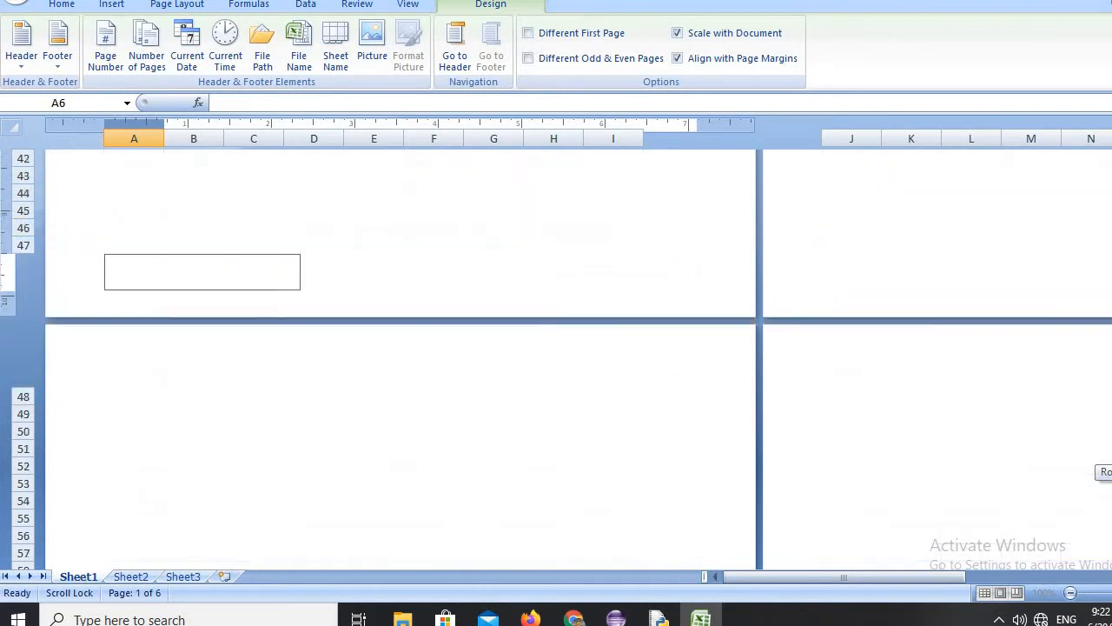
scroll(1099, 469, up, 9)
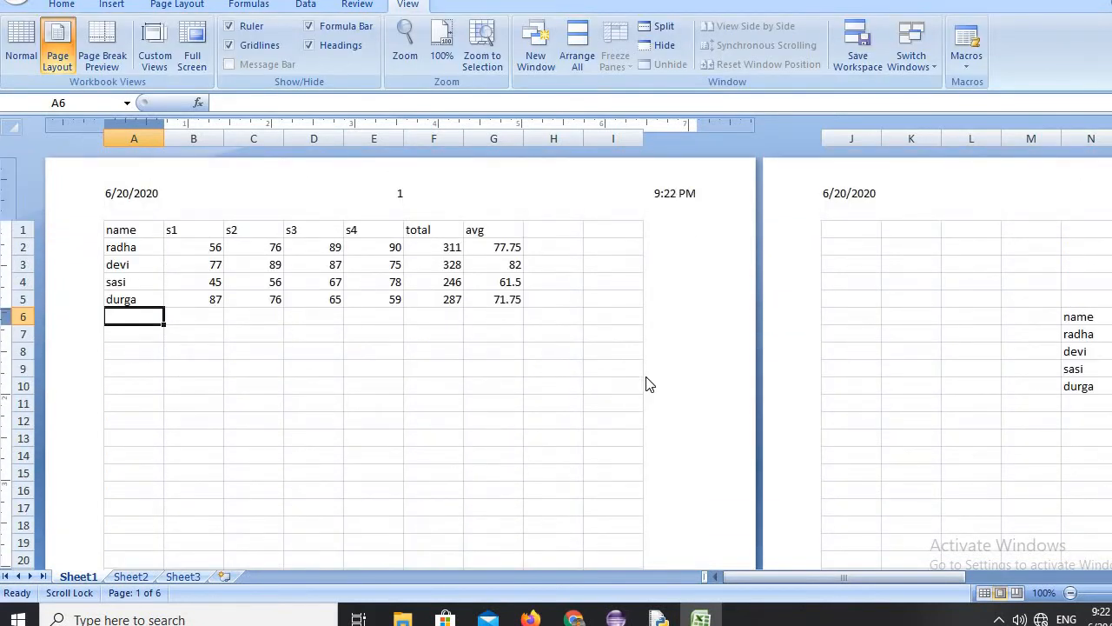
click(21, 37)
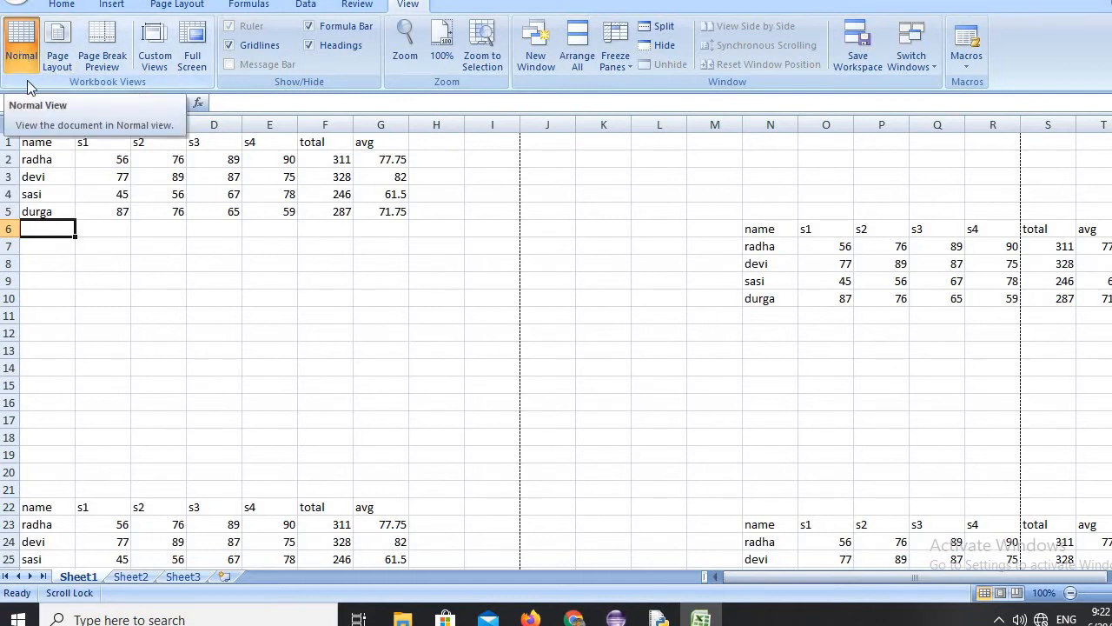
Examine the page breaks and page numbering of the whole sheet in Page Break Preview, and return to Normal view.
click(103, 42)
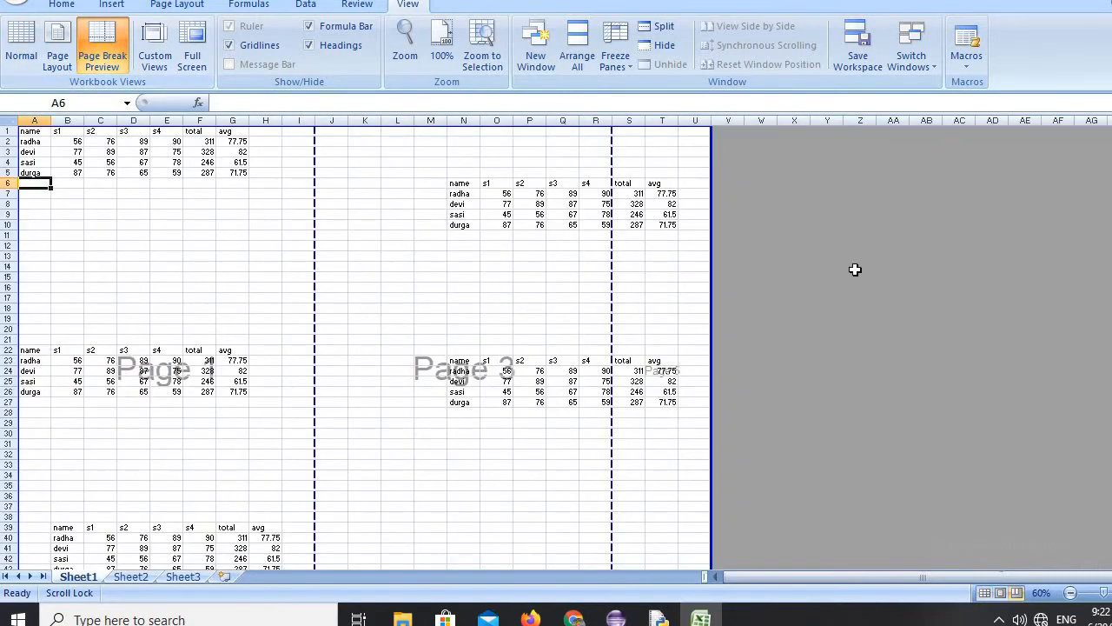
drag(1111, 365, 1111, 401)
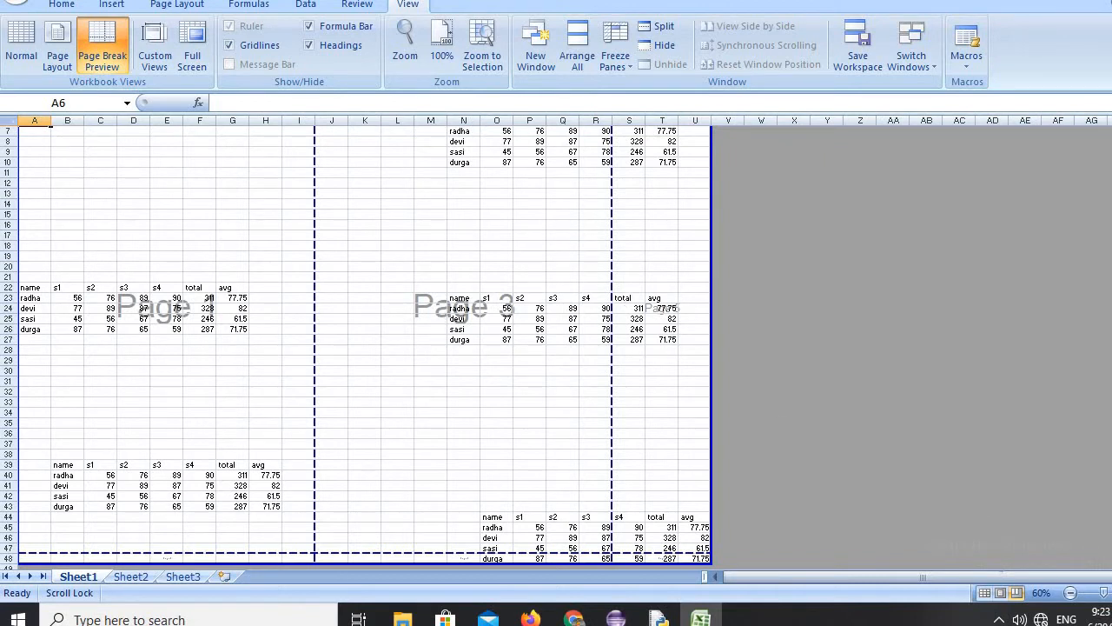
scroll(365, 345, down, 2)
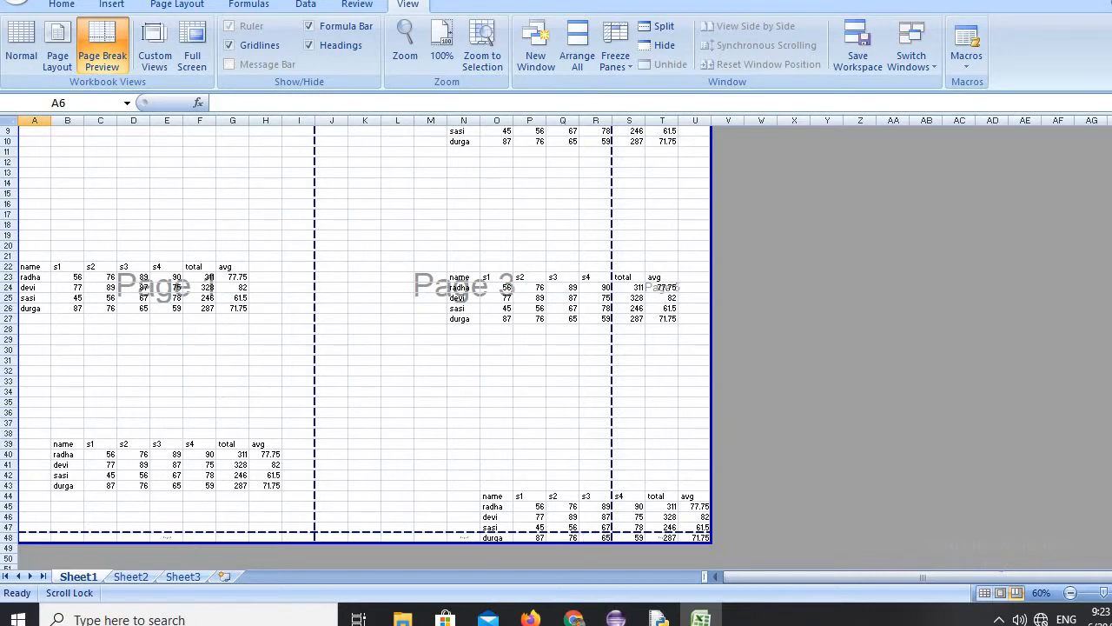
scroll(1105, 261, up, 3)
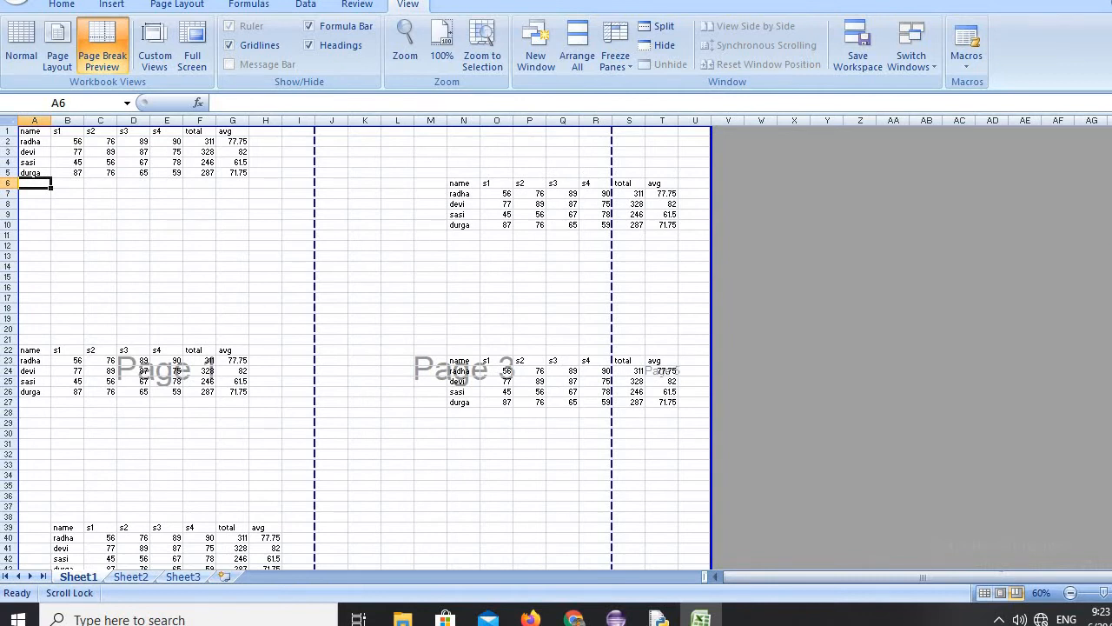
click(24, 42)
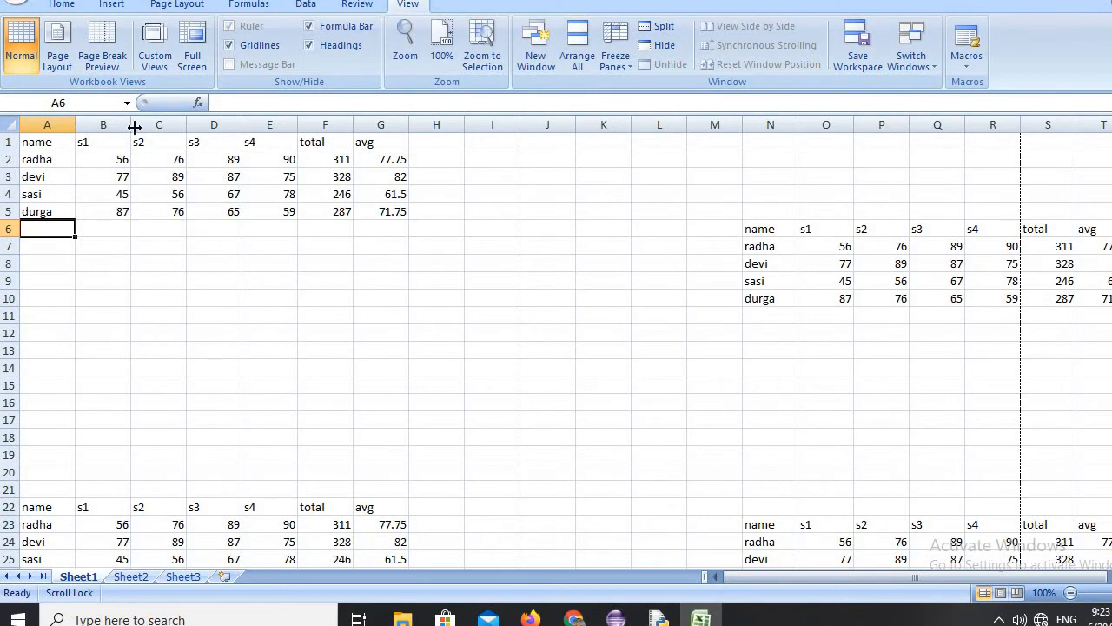
Set the sheet's print page order to "Over, then down" in the Page Setup settings.
click(178, 7)
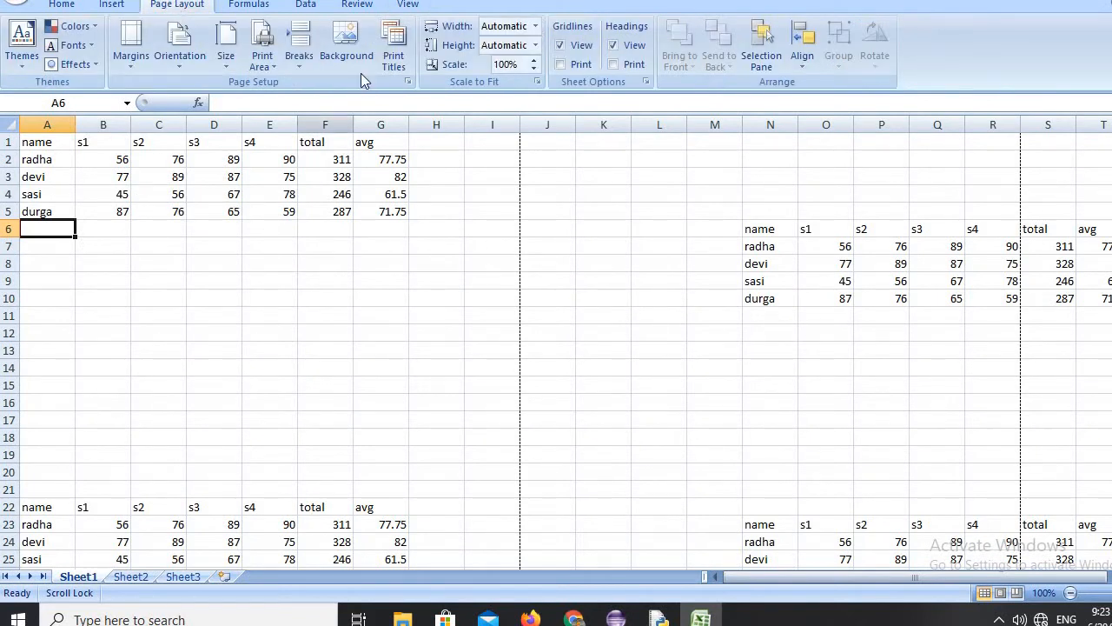
click(393, 34)
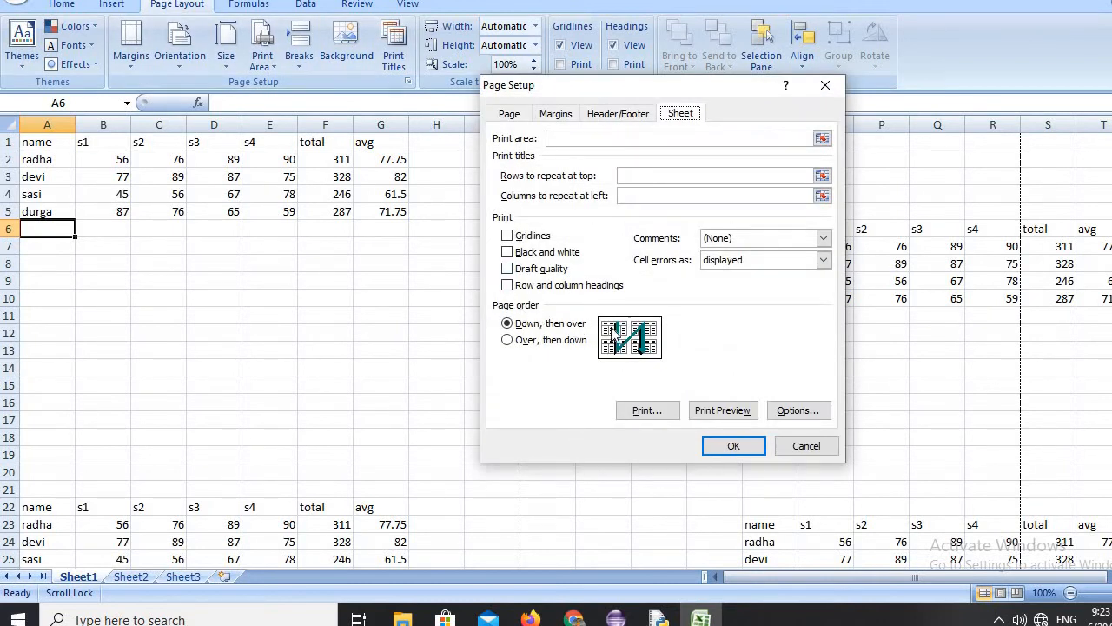
click(511, 342)
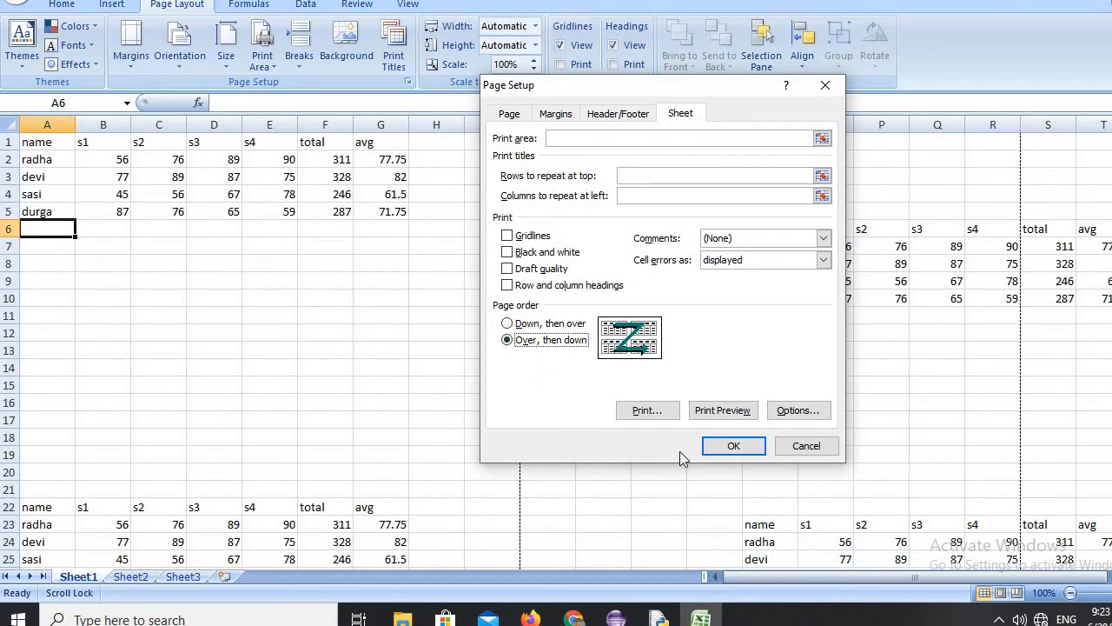
click(719, 446)
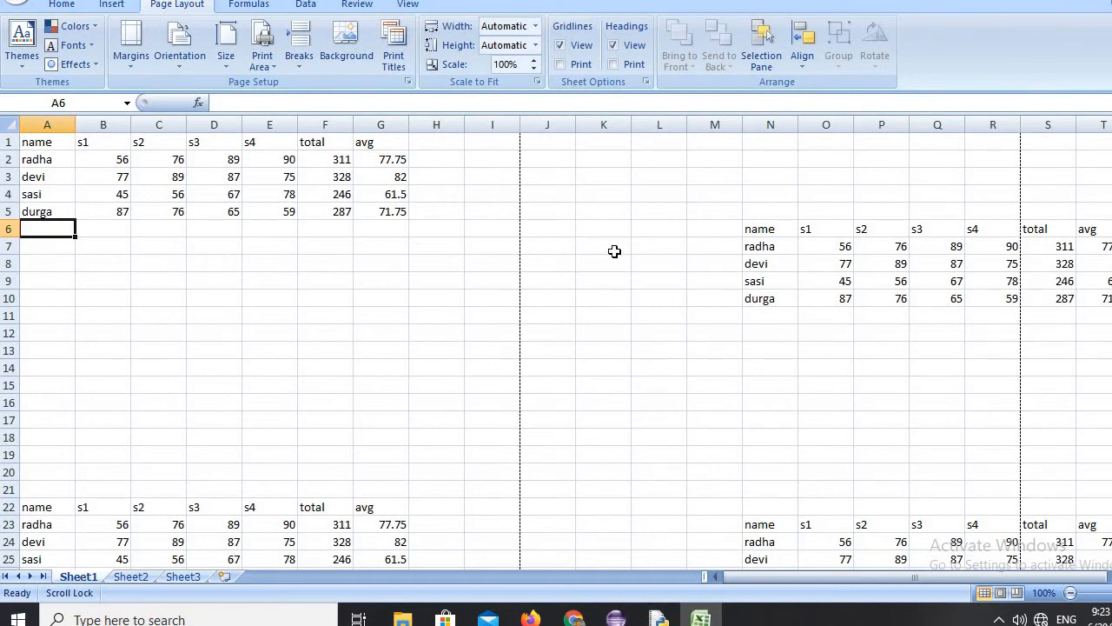
Check the page numbering under the new page order in Page Break Preview, and go back to Normal view.
click(408, 6)
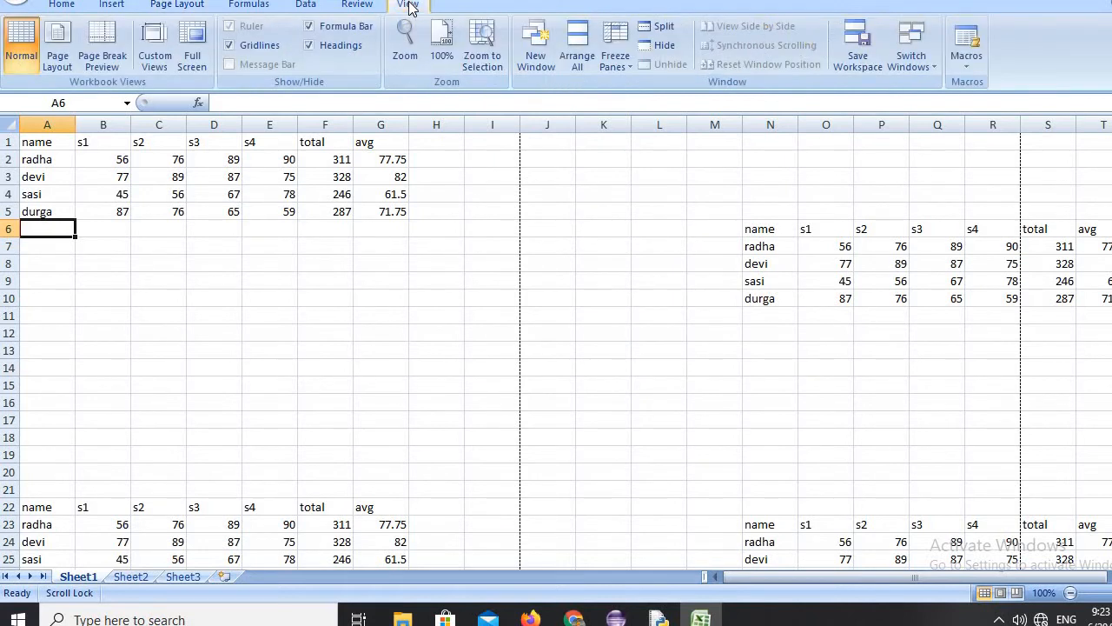
click(105, 44)
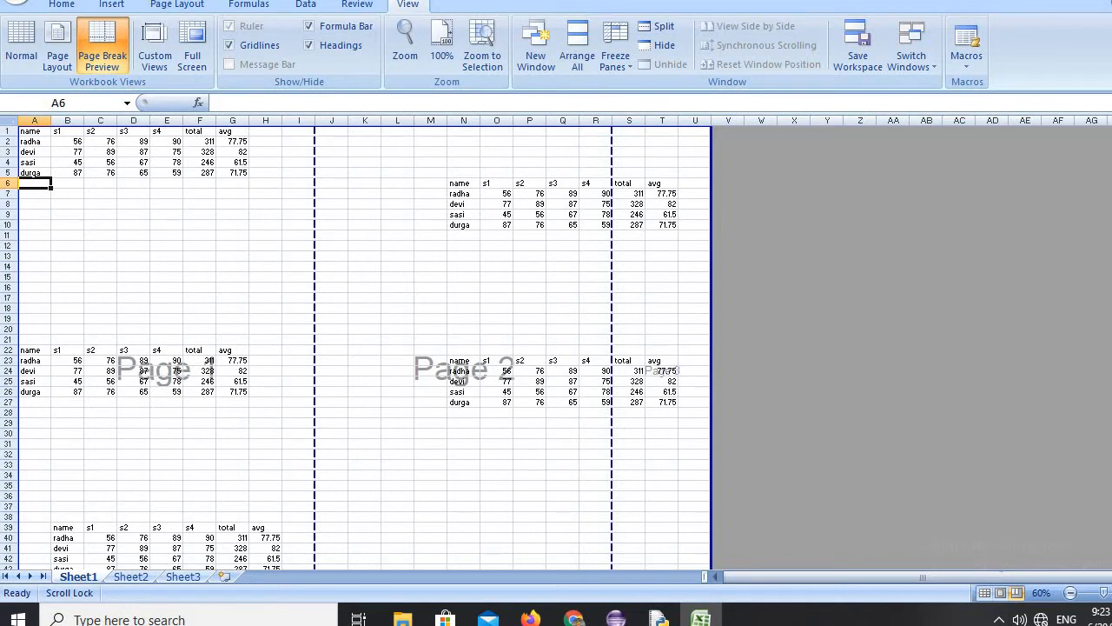
scroll(355, 348, down, 2)
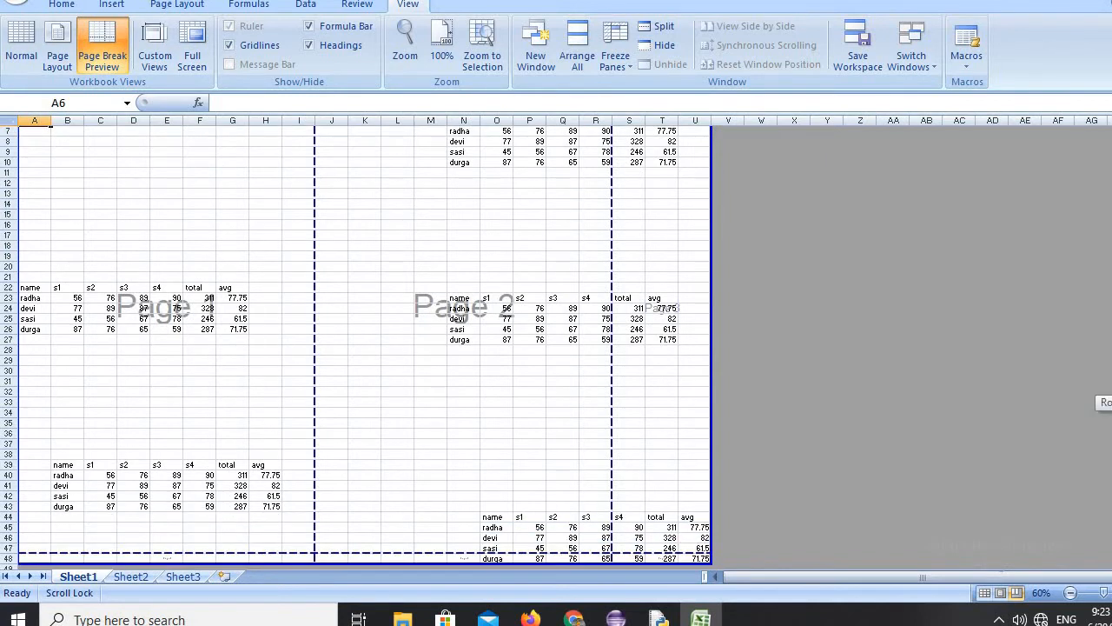
scroll(356, 347, up, 2)
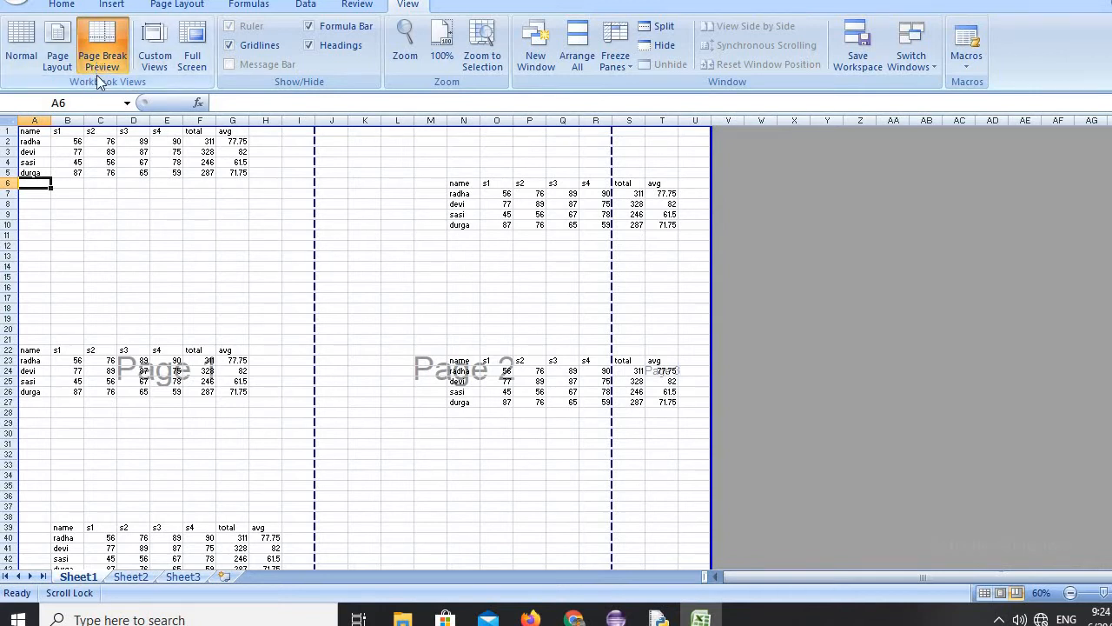
click(24, 39)
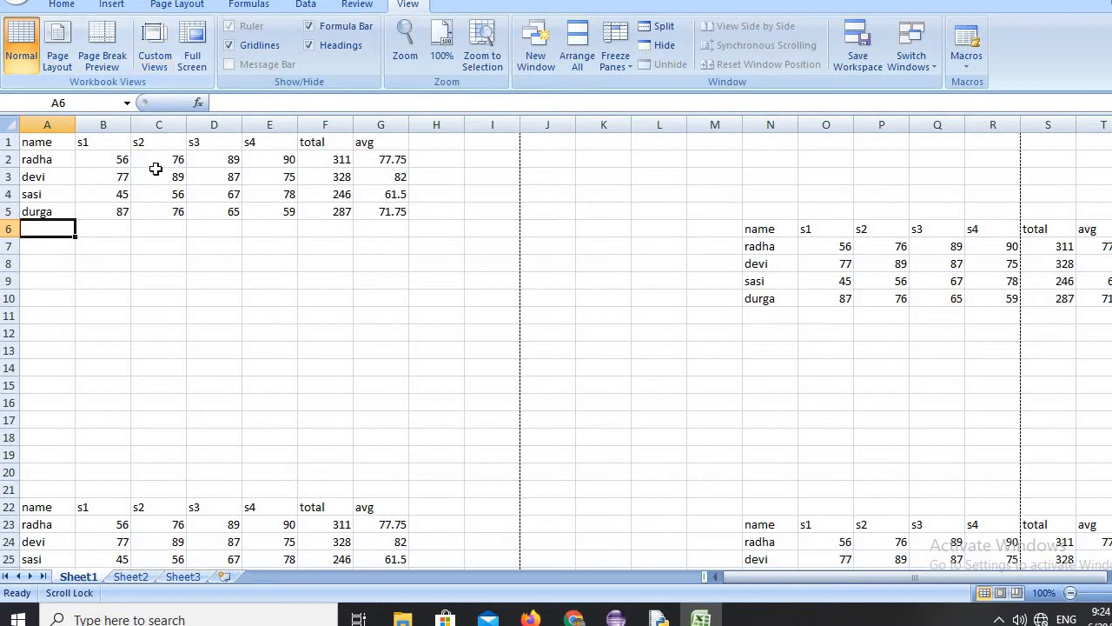
With cell A5 selected, add a custom view named sss that includes print settings and hidden rows, columns and filter settings.
click(137, 262)
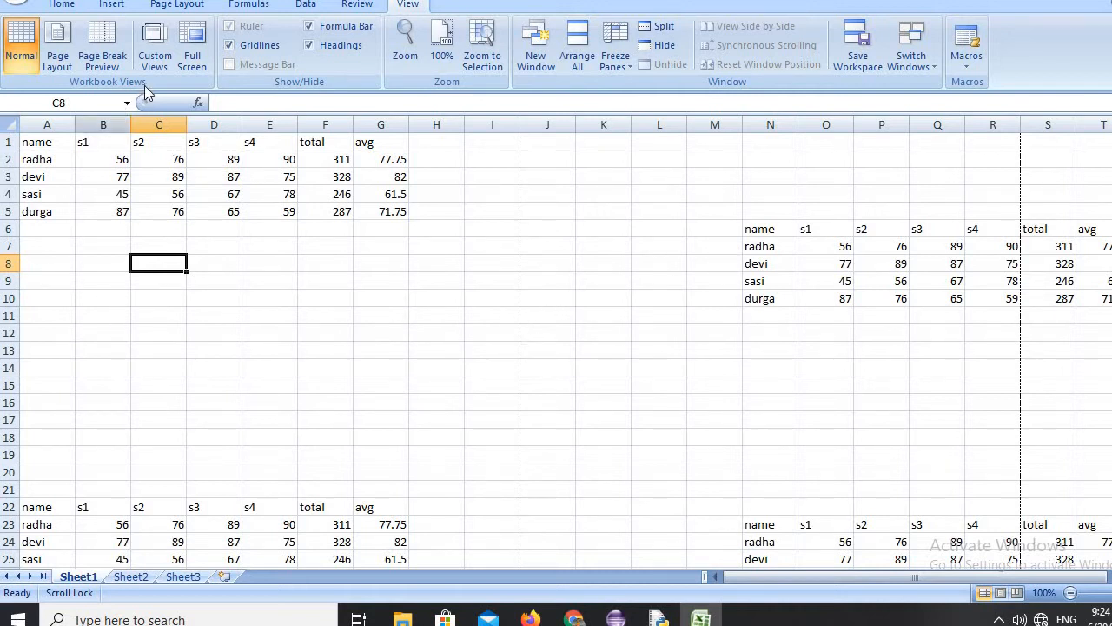
click(48, 212)
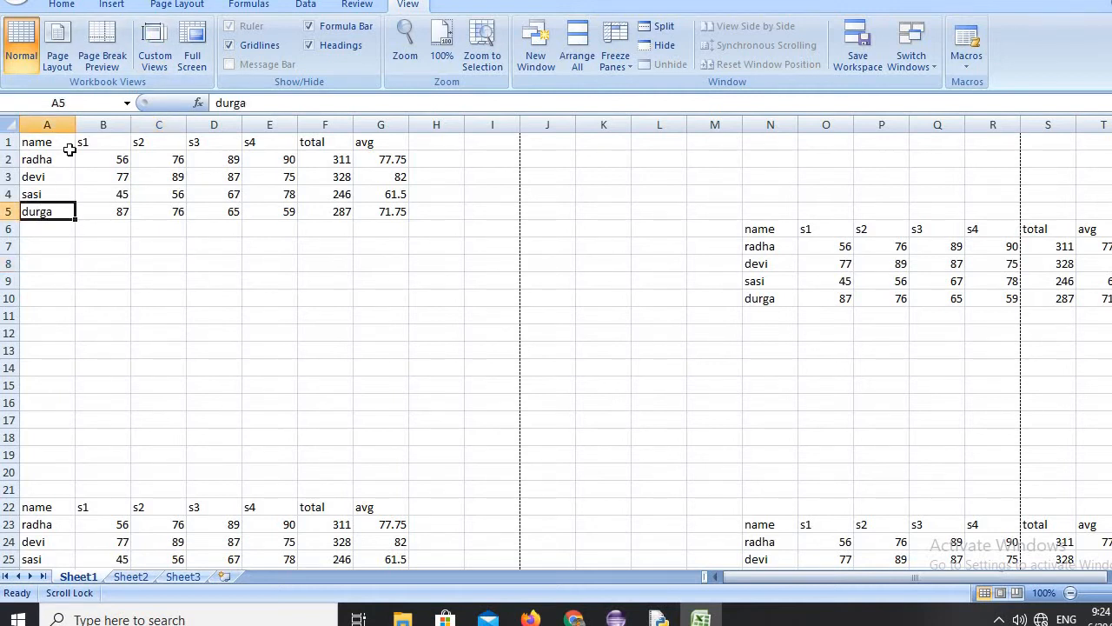
click(157, 46)
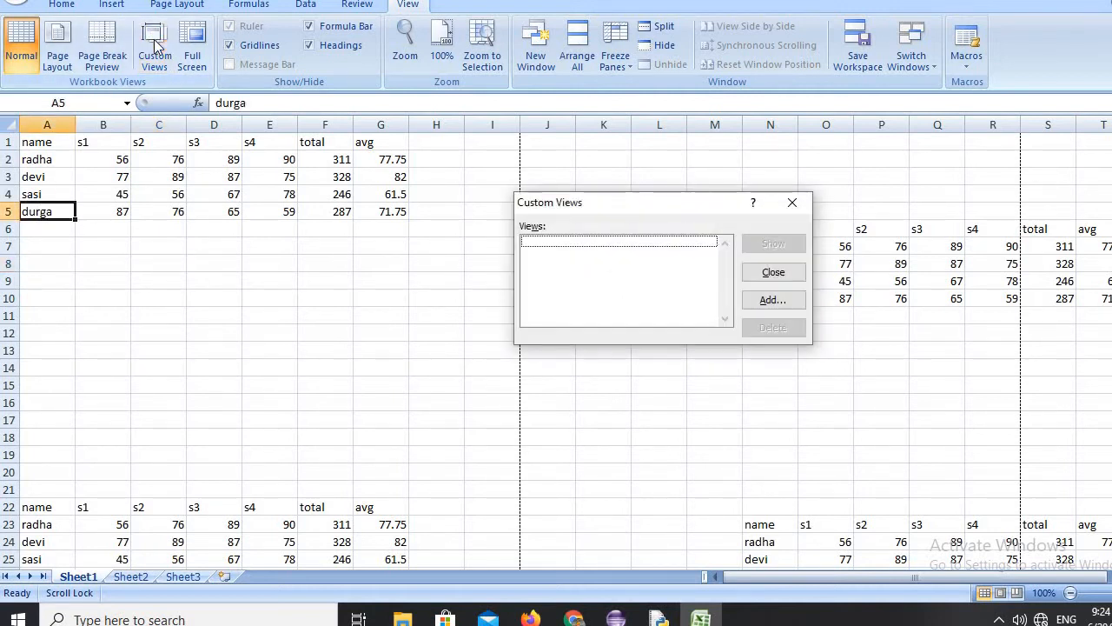
click(772, 301)
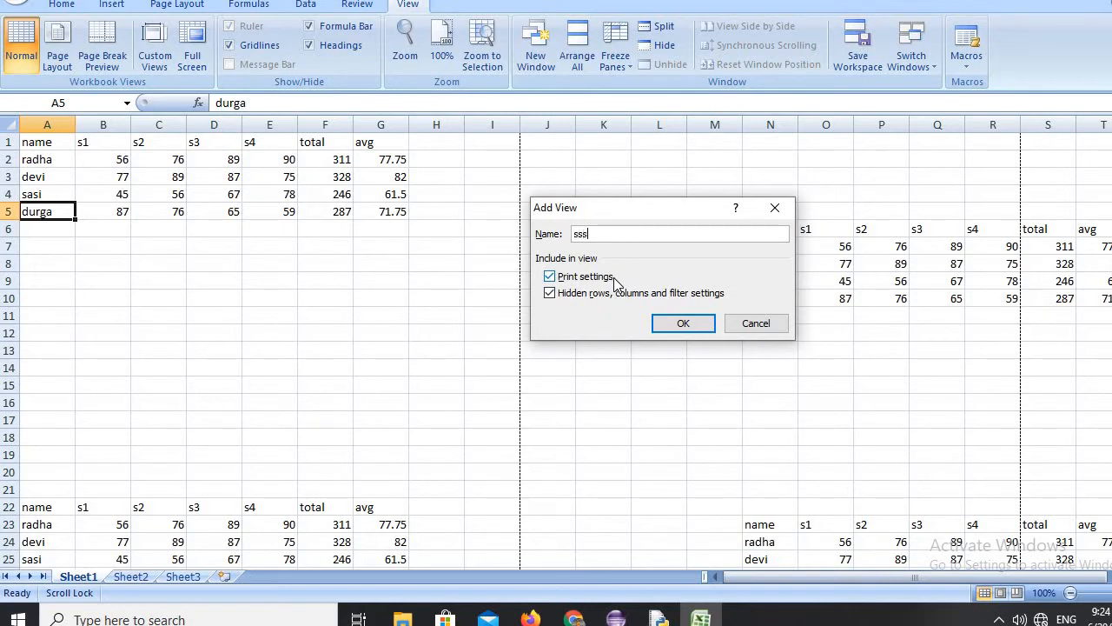
click(674, 322)
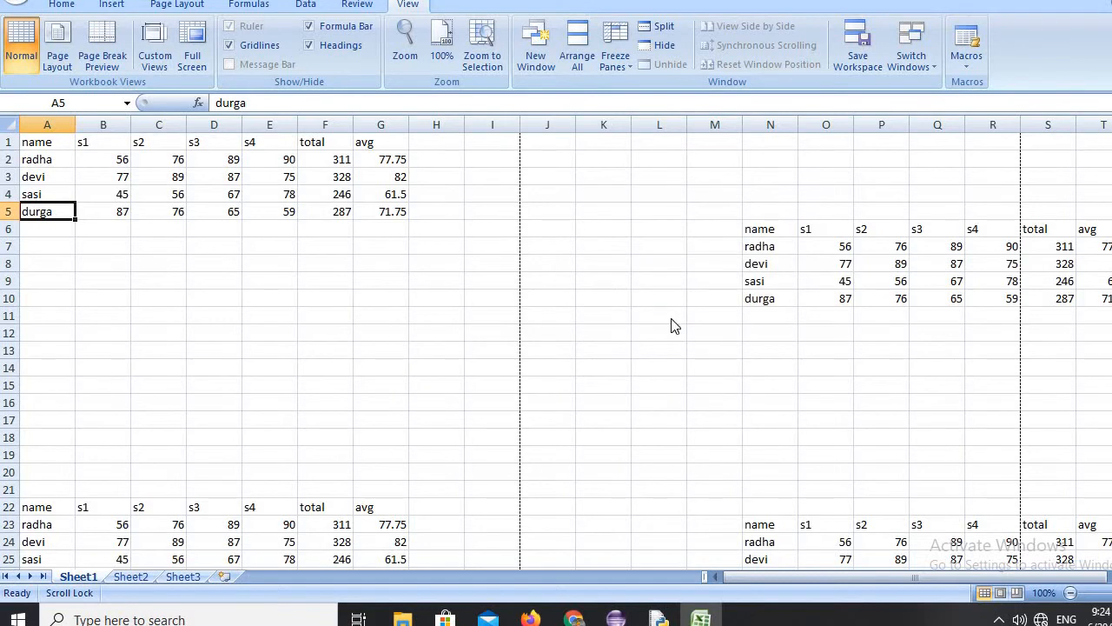
scroll(1101, 321, down, 5)
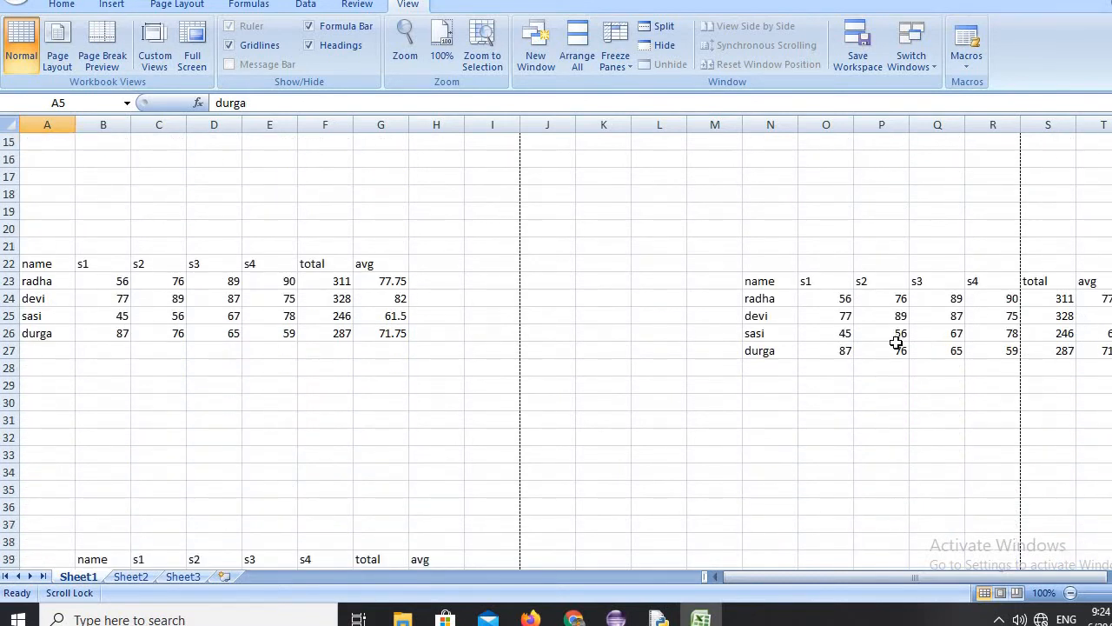
With cell N24 selected, add a custom view named ppp that includes print settings and hidden rows, columns and filter settings.
click(772, 297)
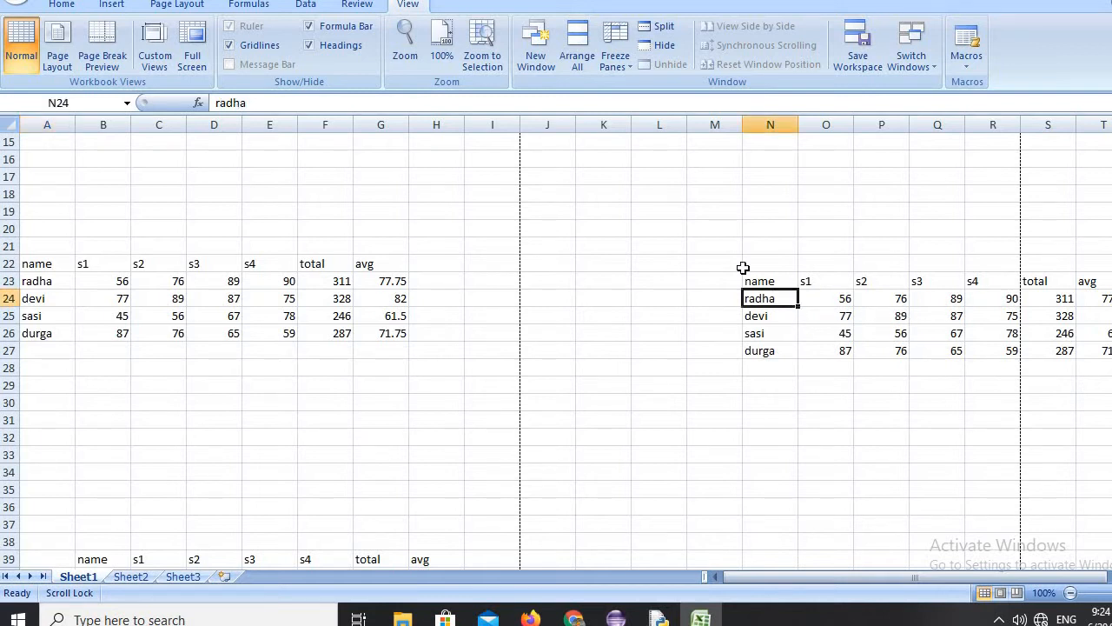
click(155, 39)
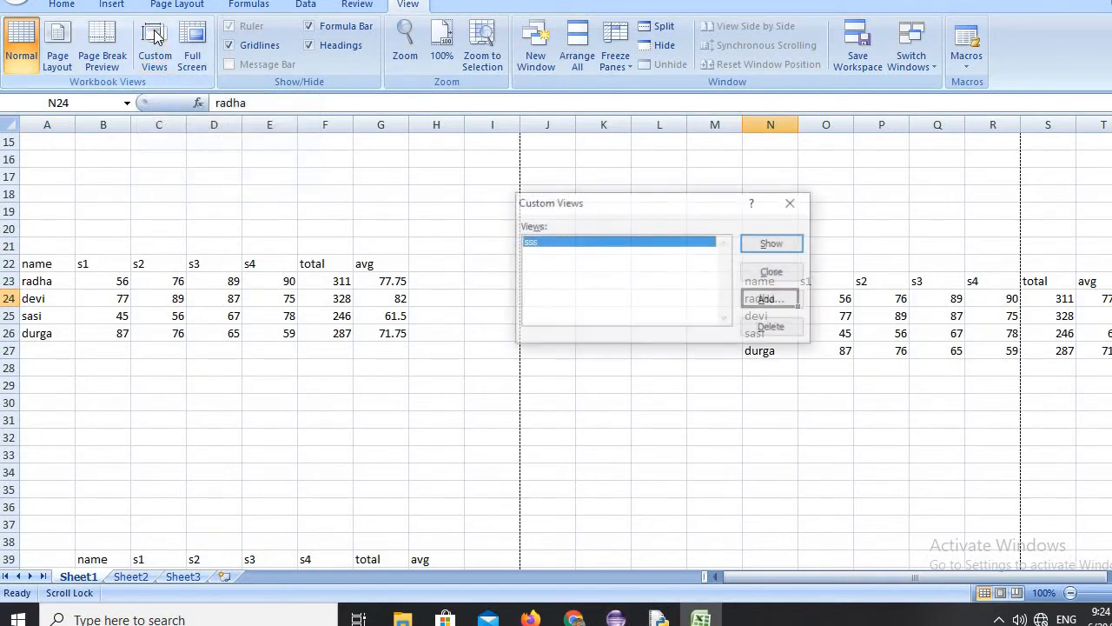
click(753, 301)
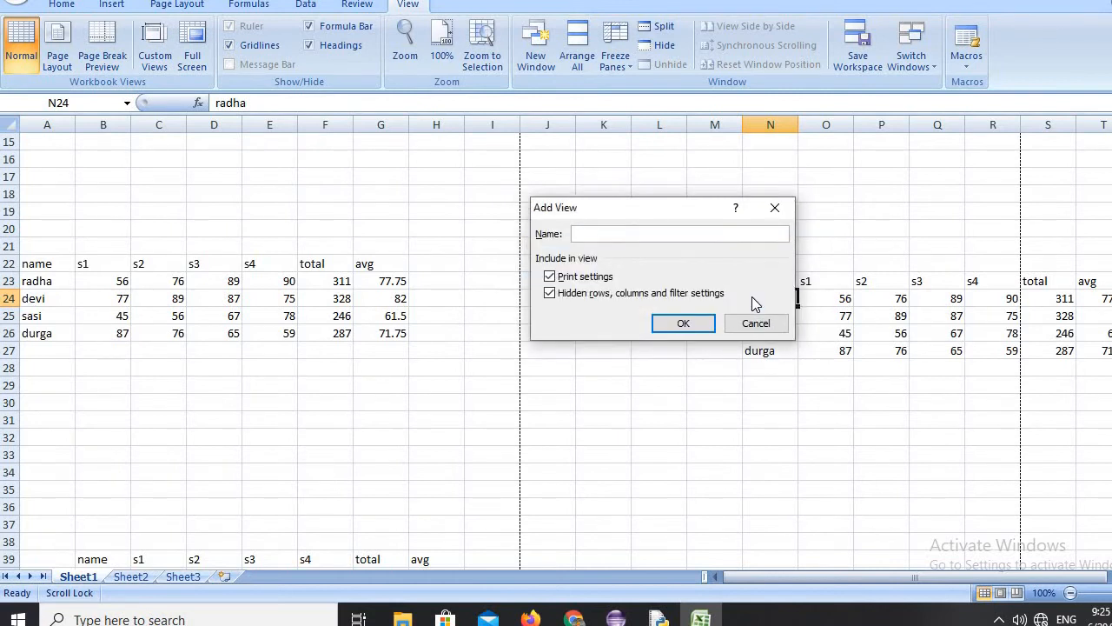
text(ppp)
click(697, 325)
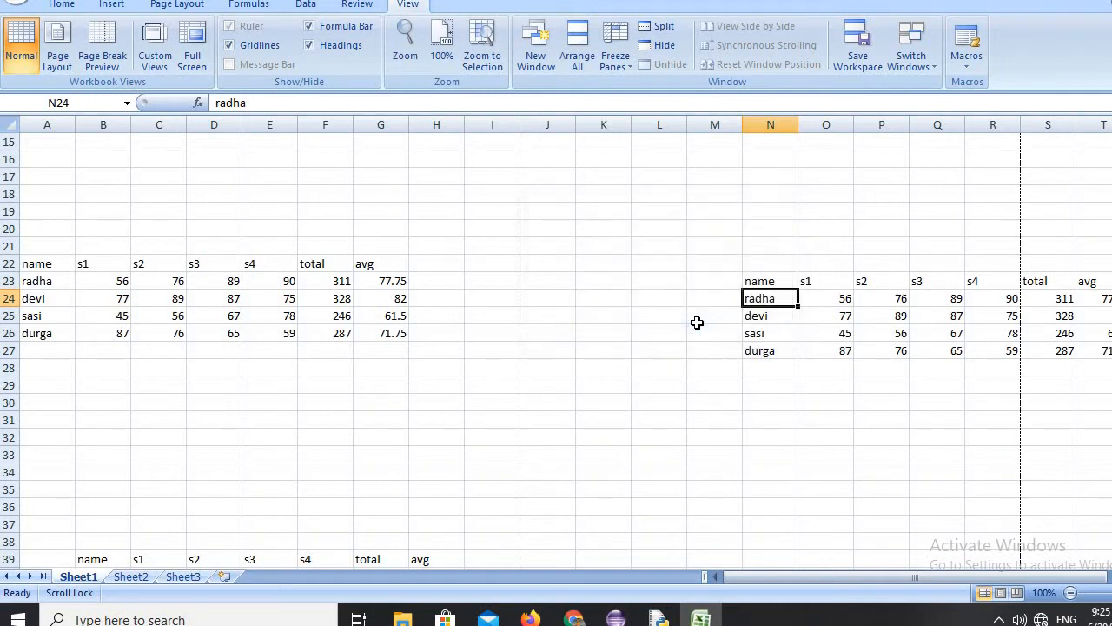
Move away to empty cell L11 and show the saved custom view sss.
click(639, 243)
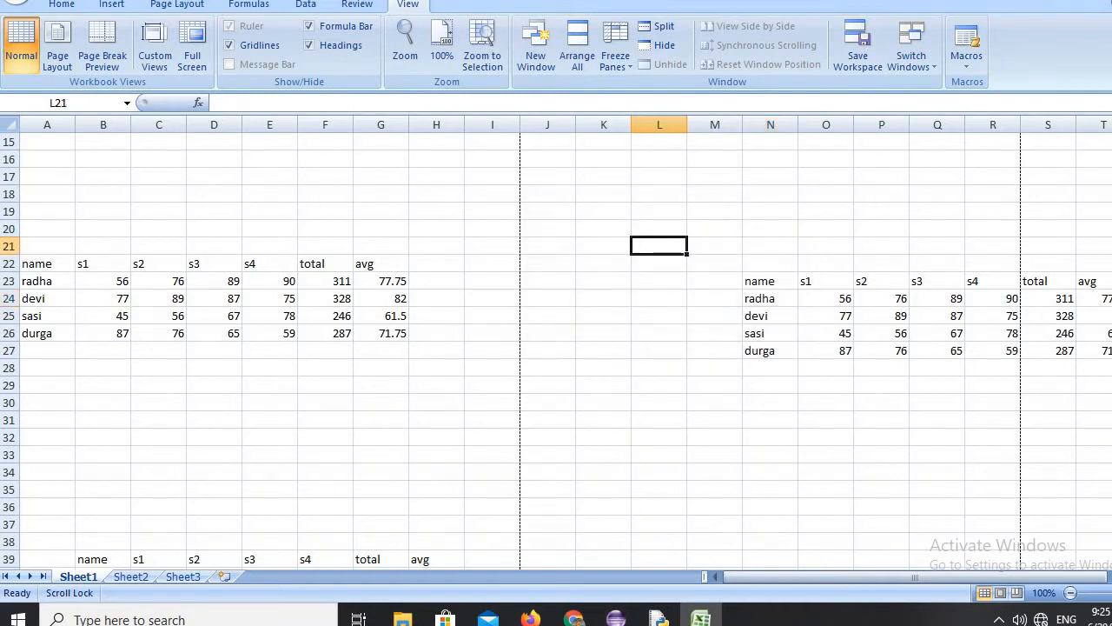
scroll(674, 312, up, 5)
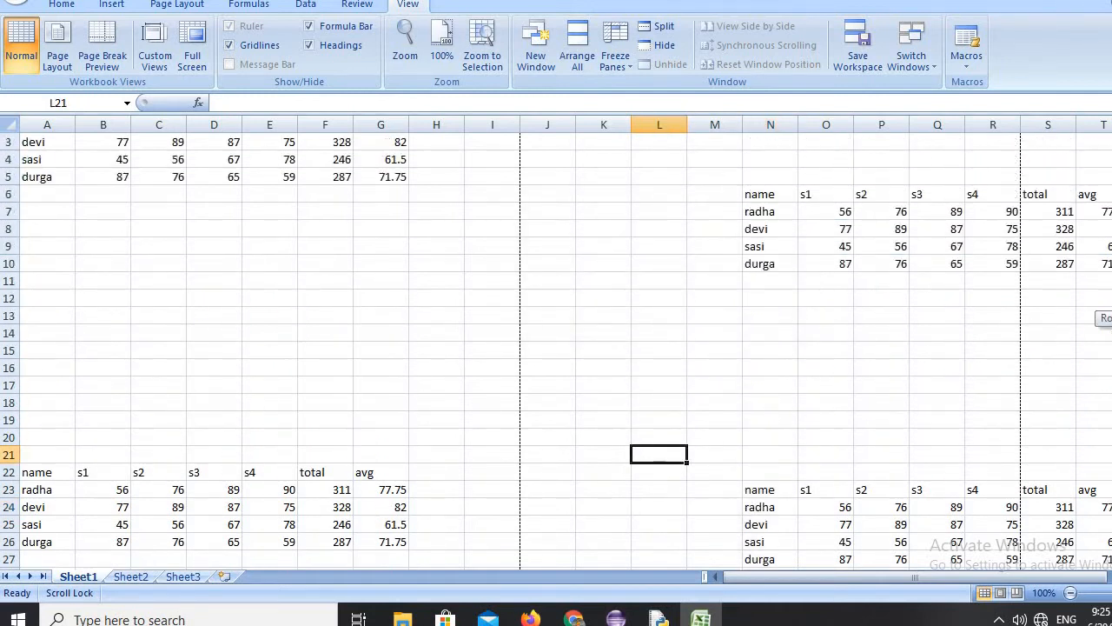
click(673, 312)
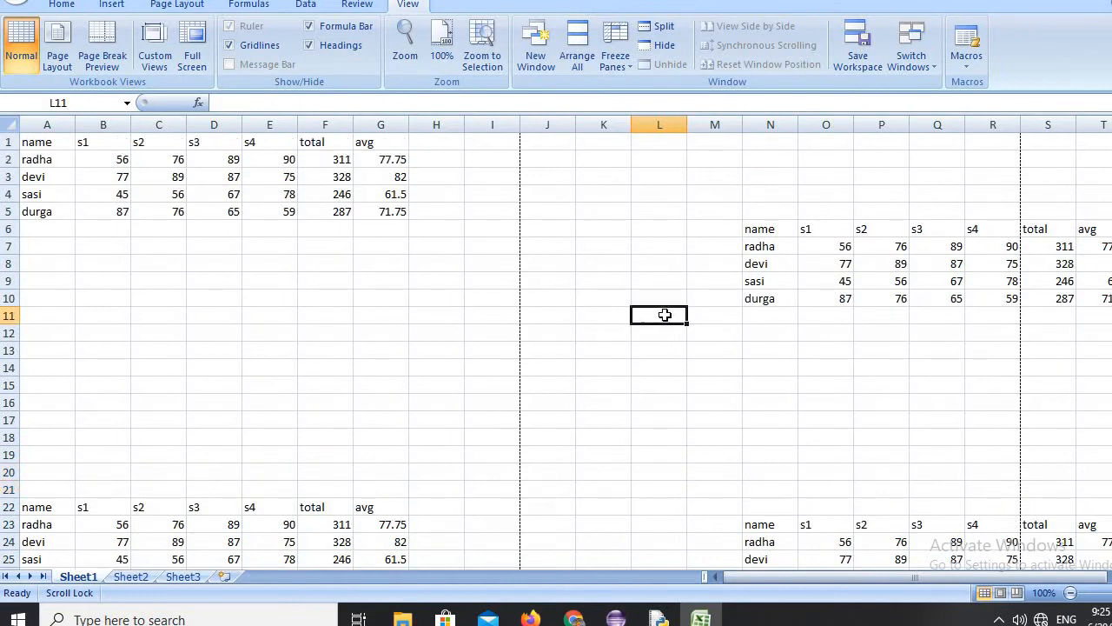
click(160, 38)
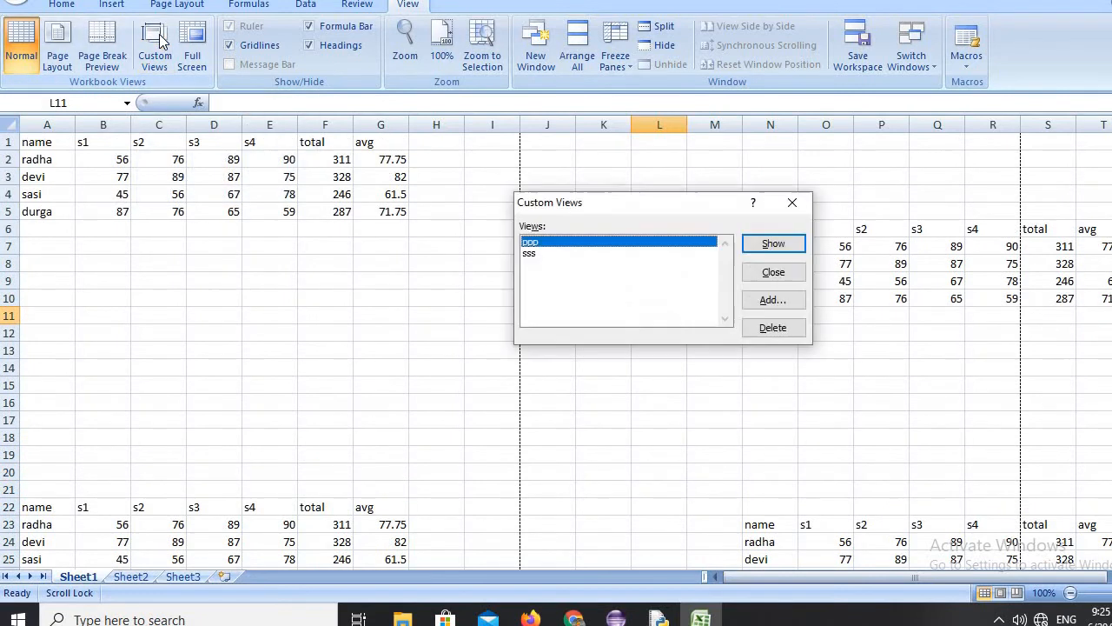
click(536, 253)
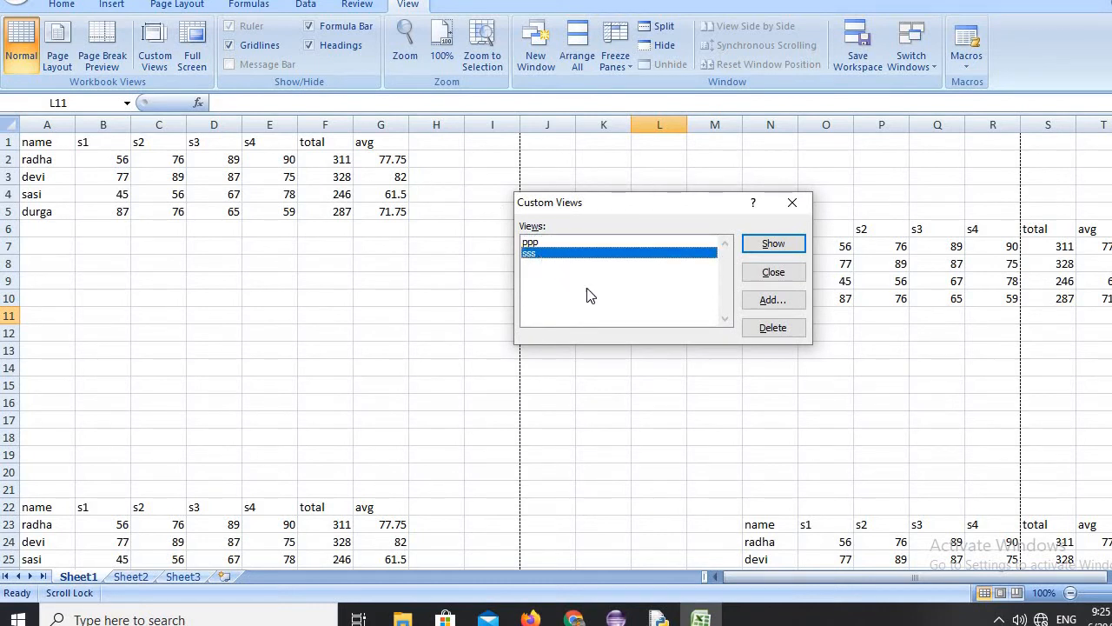
click(774, 246)
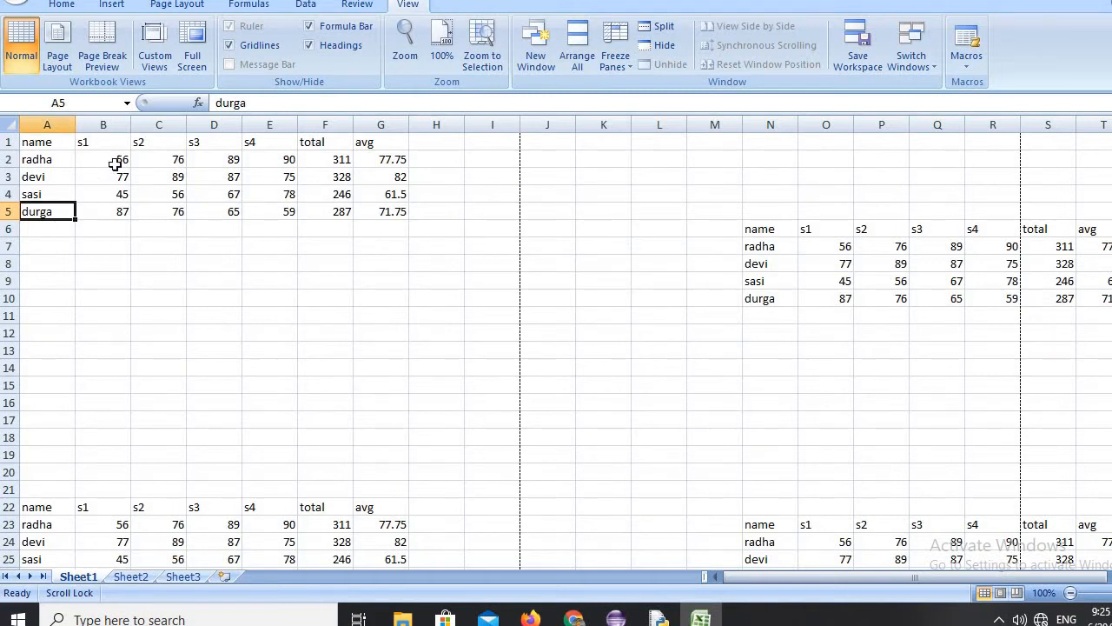
Show the saved custom view ppp, and go back to an empty cell near the first table.
click(159, 48)
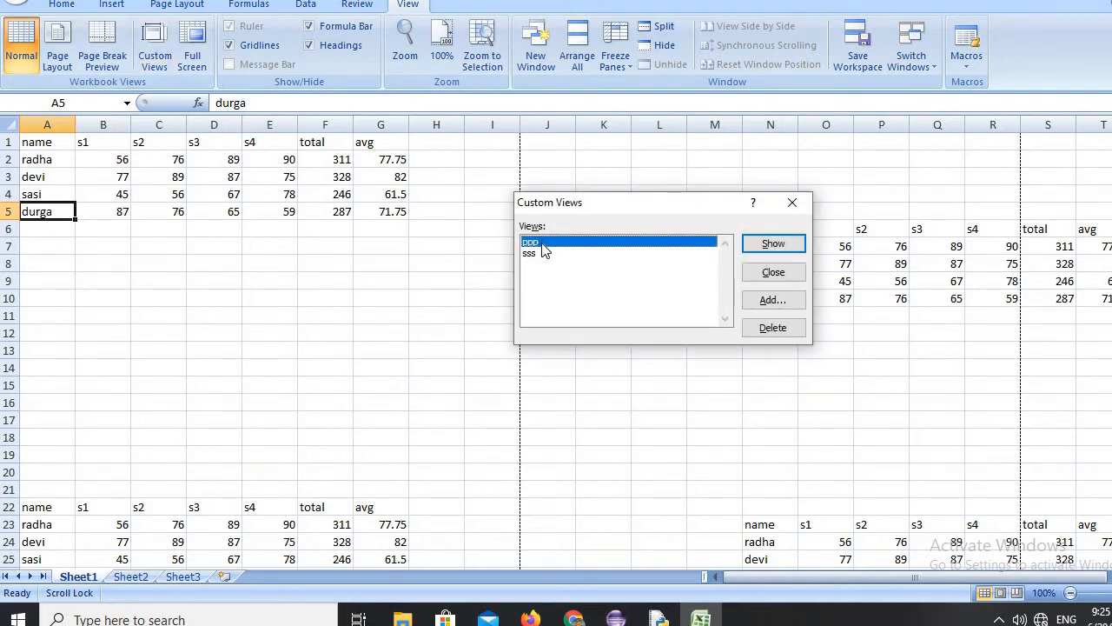
click(772, 244)
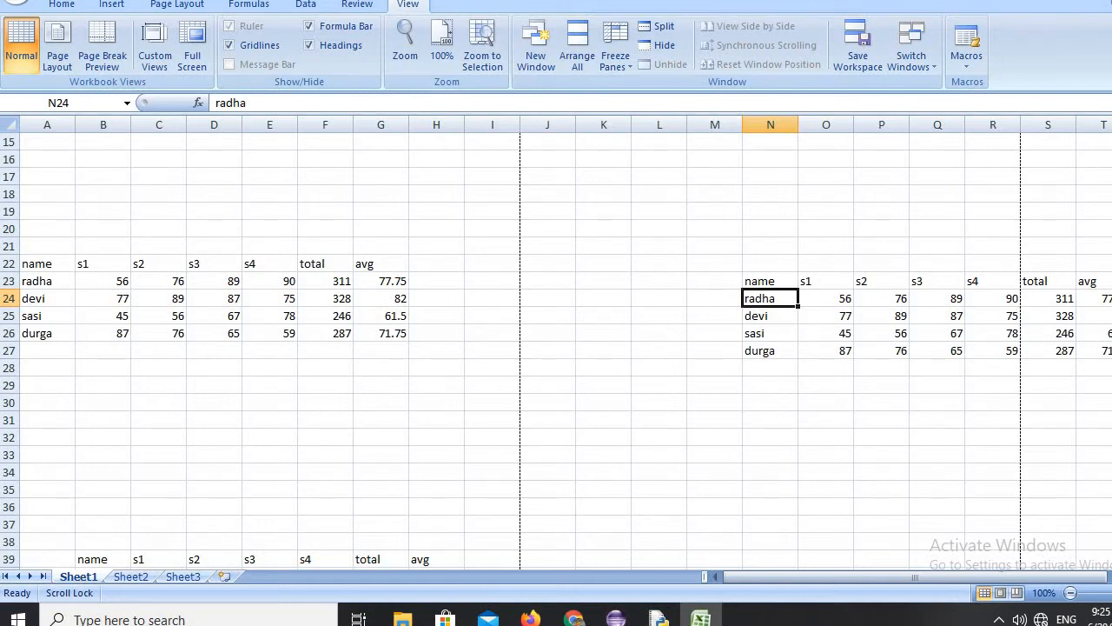
scroll(556, 347, up, 5)
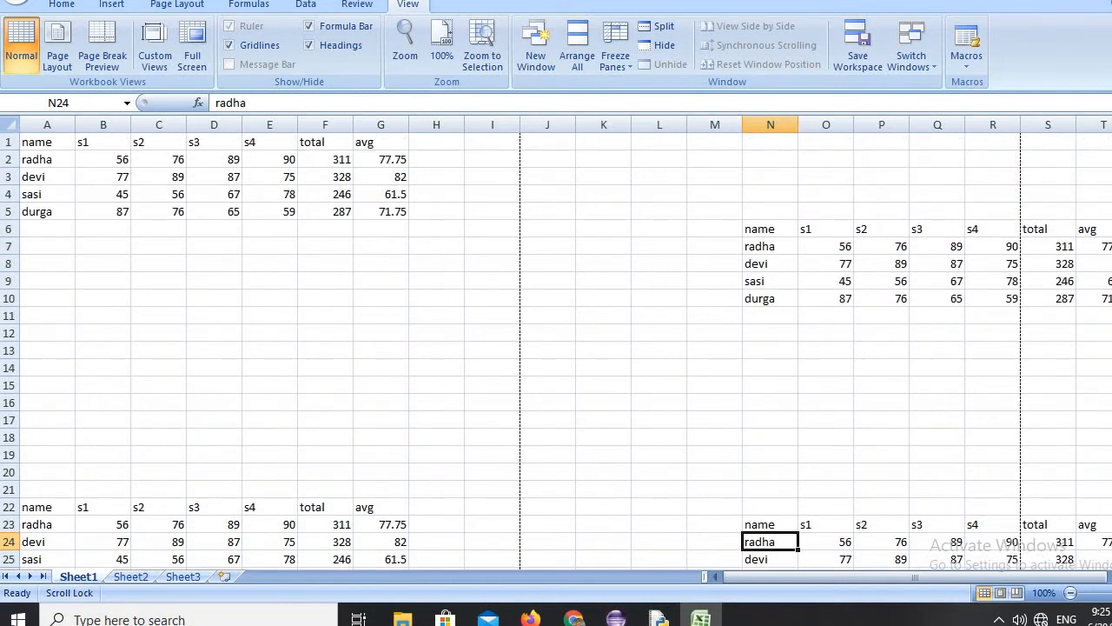
click(421, 264)
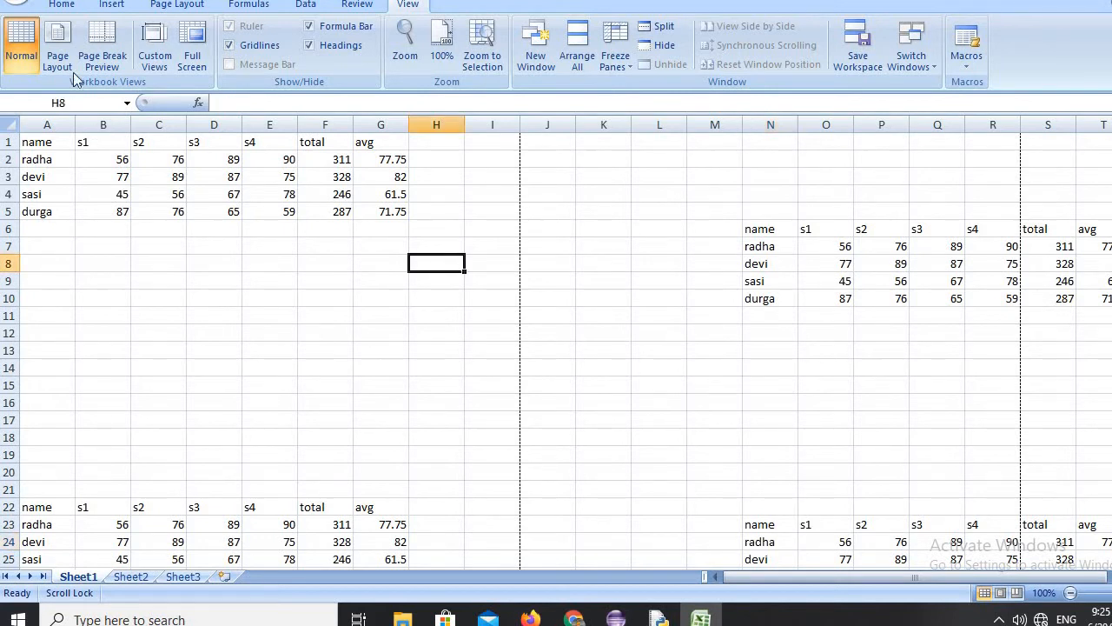
Delete the custom views ppp and sss from the workbook.
click(157, 47)
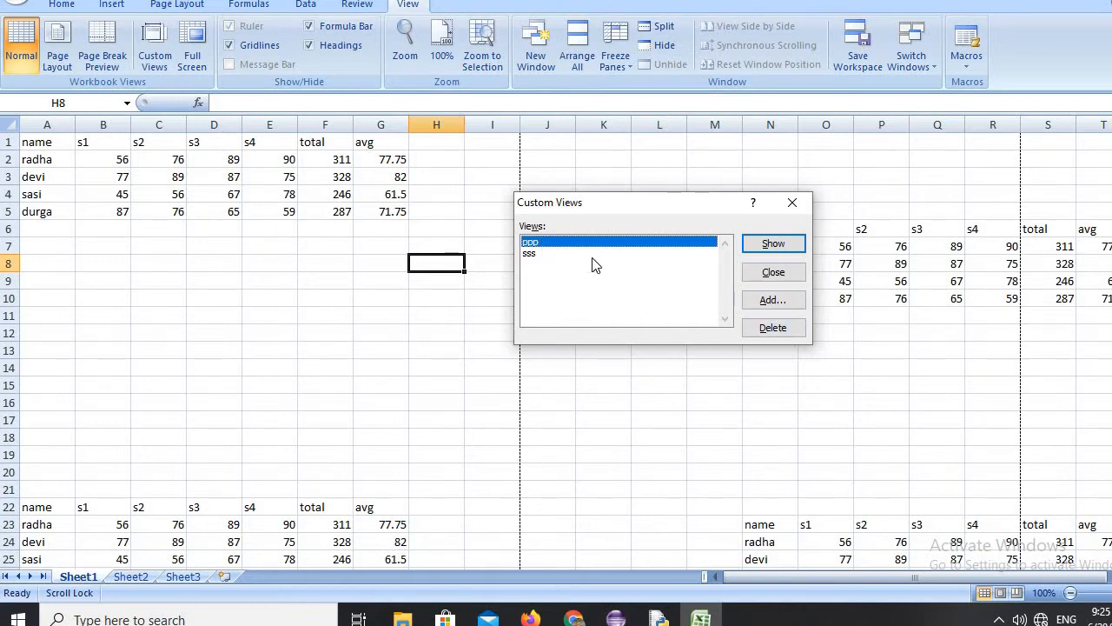
click(756, 330)
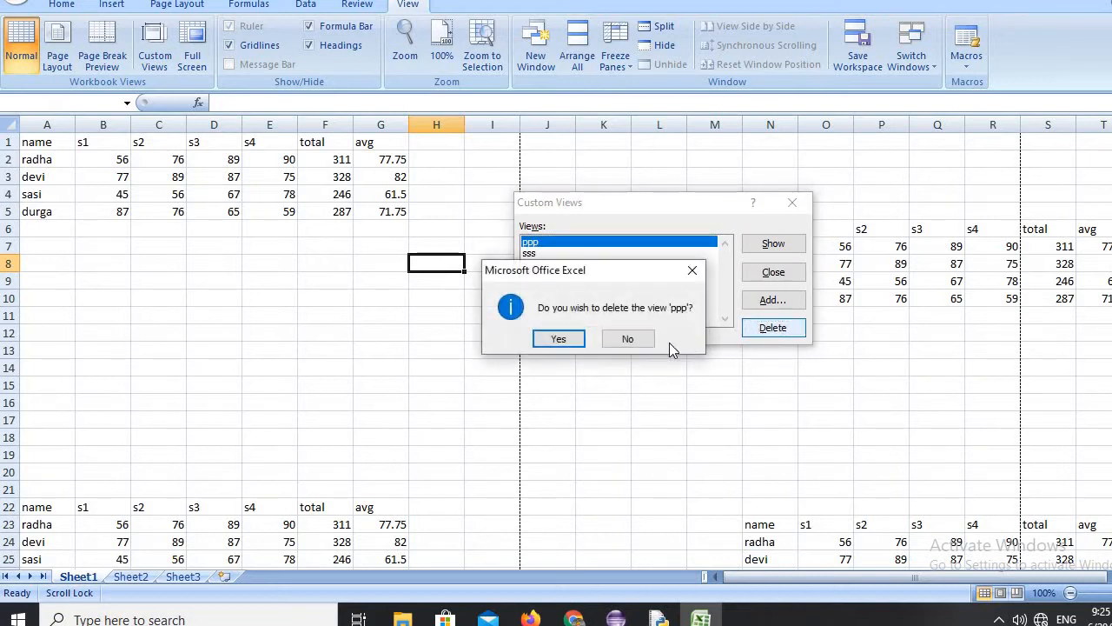
click(562, 343)
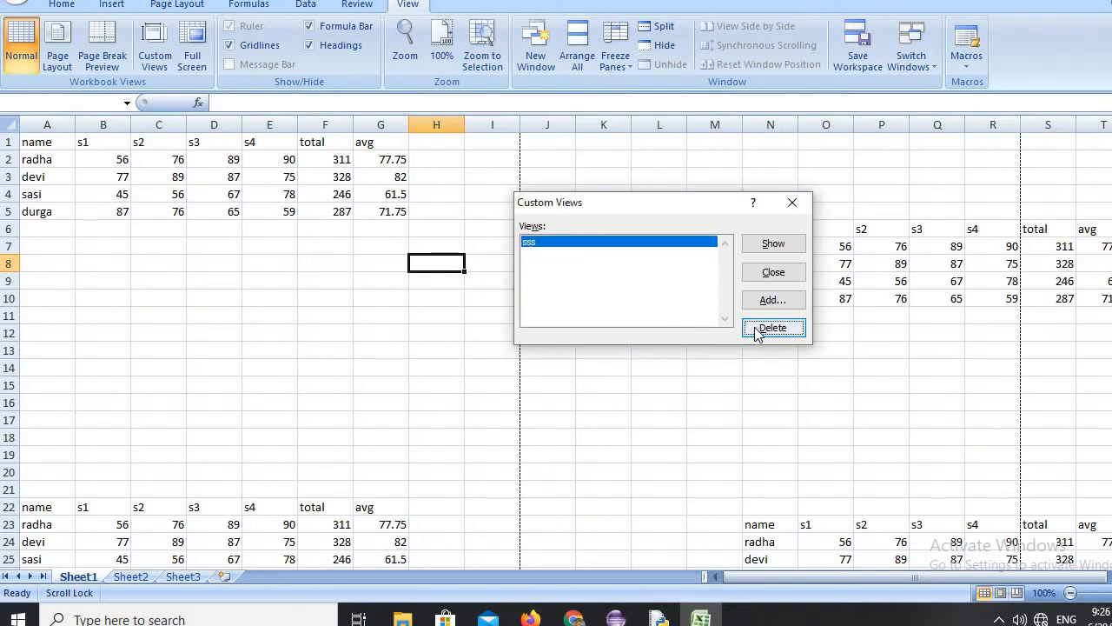
click(743, 329)
click(574, 338)
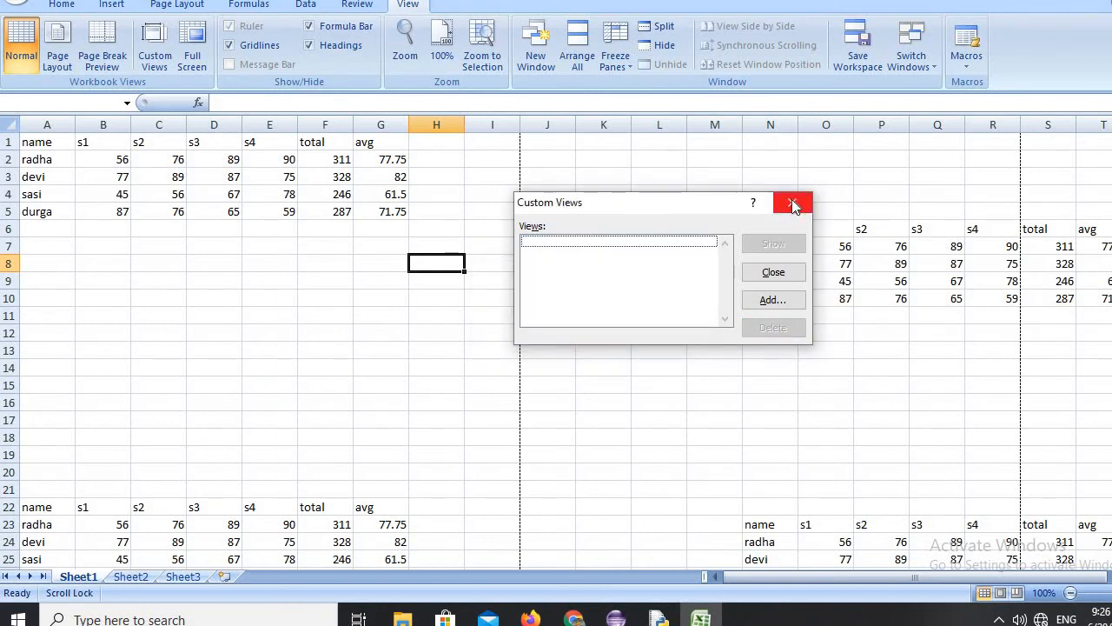
click(769, 271)
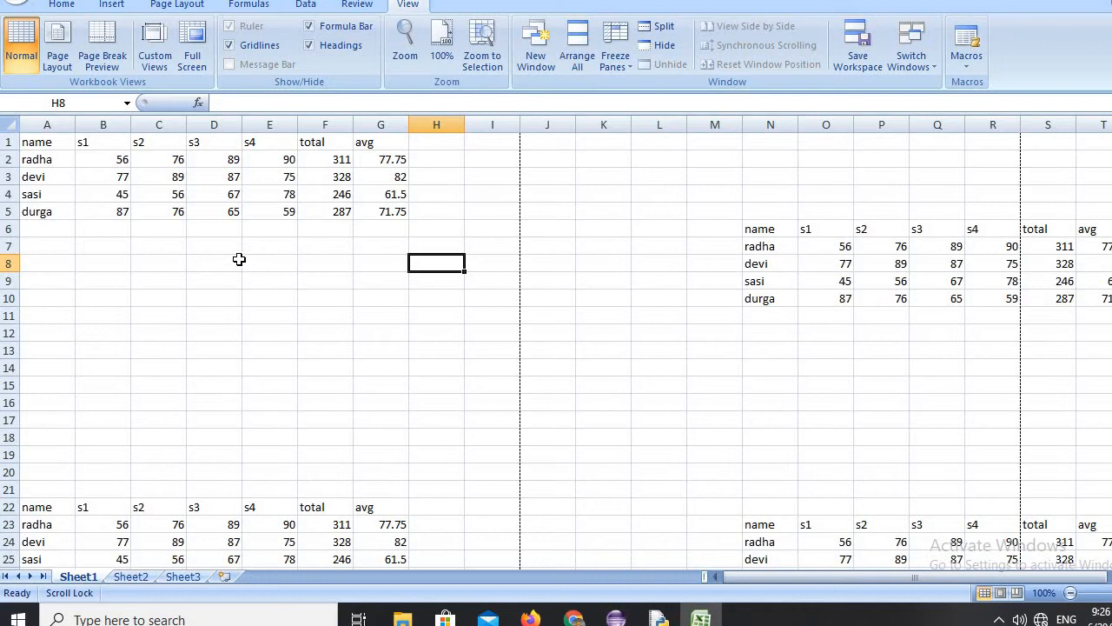
View the sheet in Full Screen, exit that view and maximize the workbook window again.
click(196, 36)
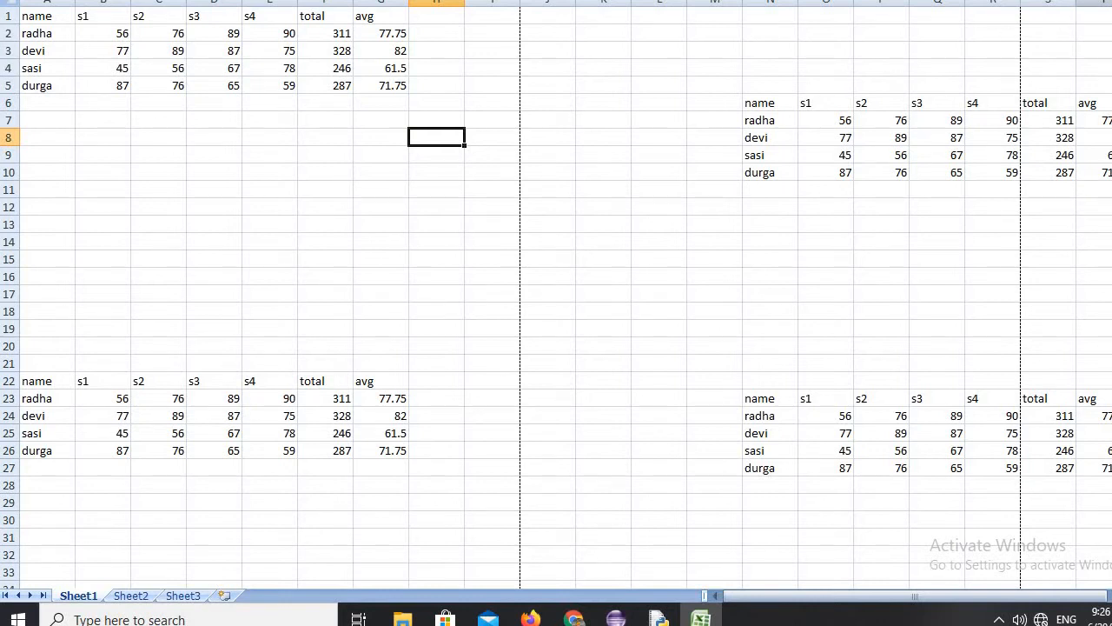
key(Escape)
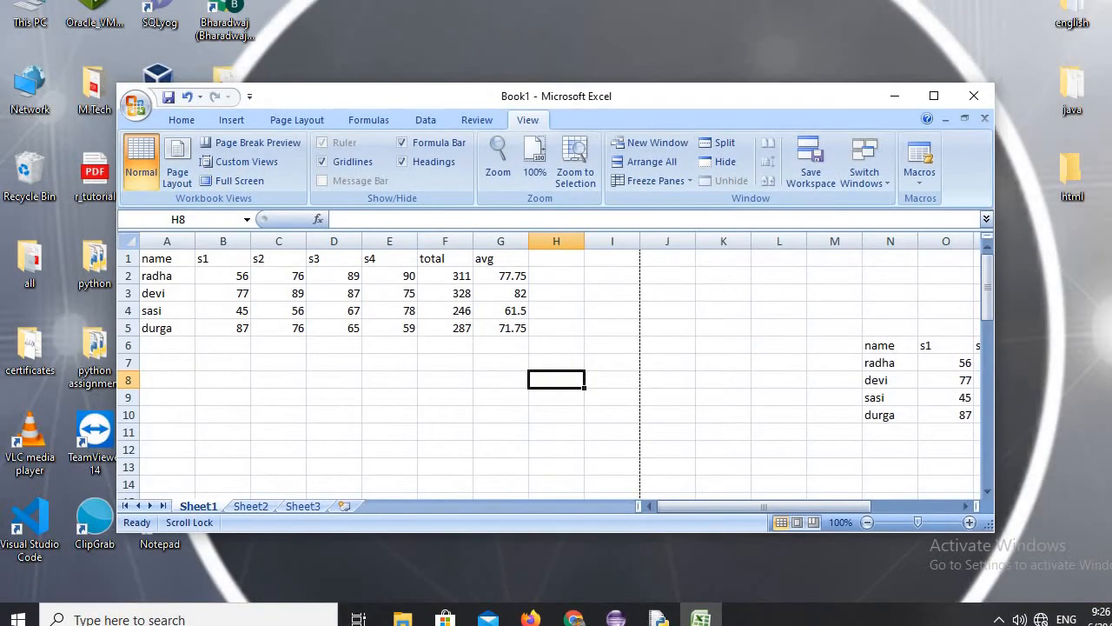
click(936, 98)
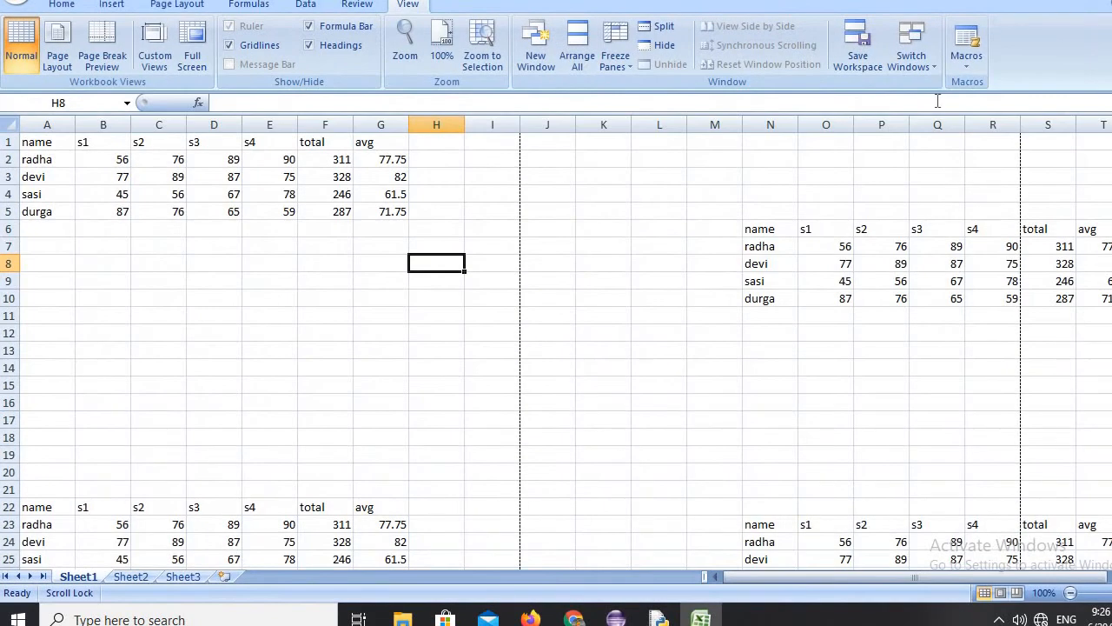
Hide and redisplay the gridlines, formula bar and headings, one element at a time.
click(306, 273)
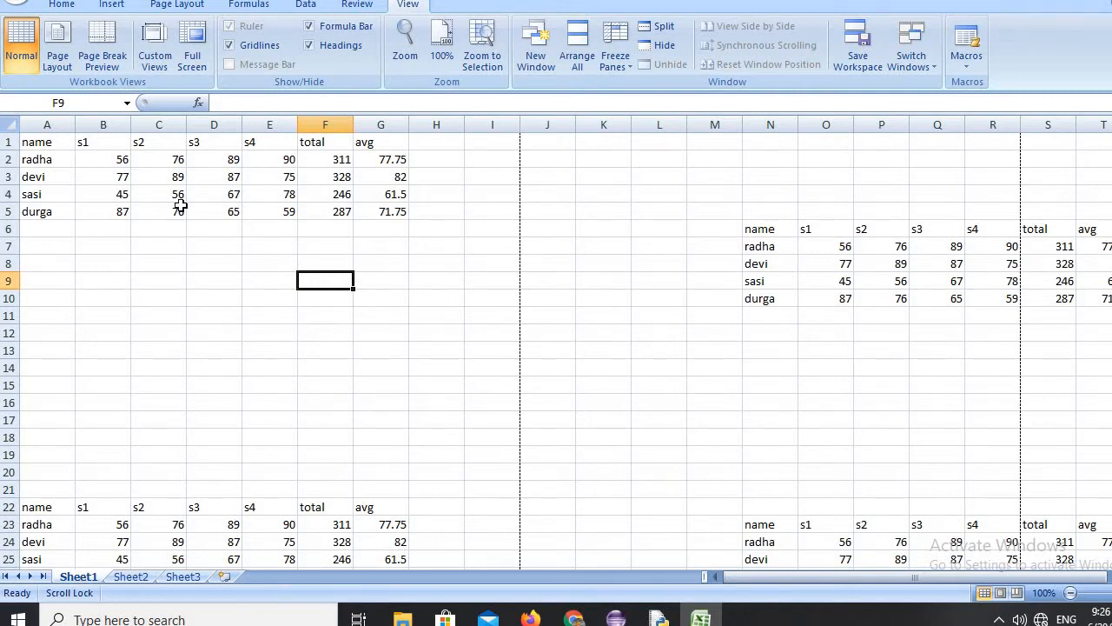
click(230, 45)
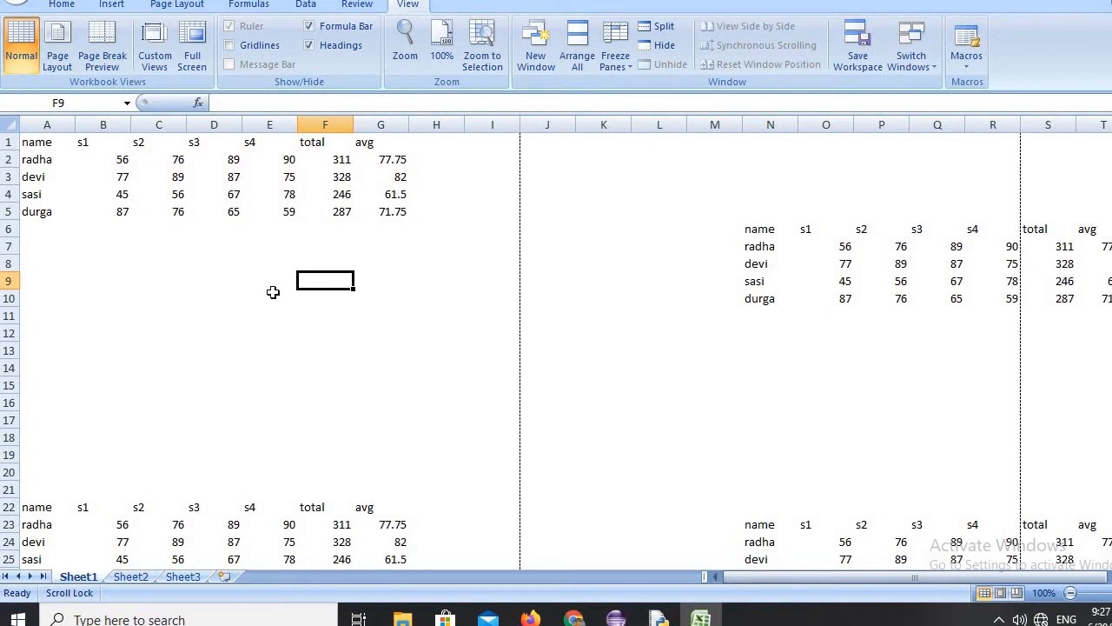
click(249, 48)
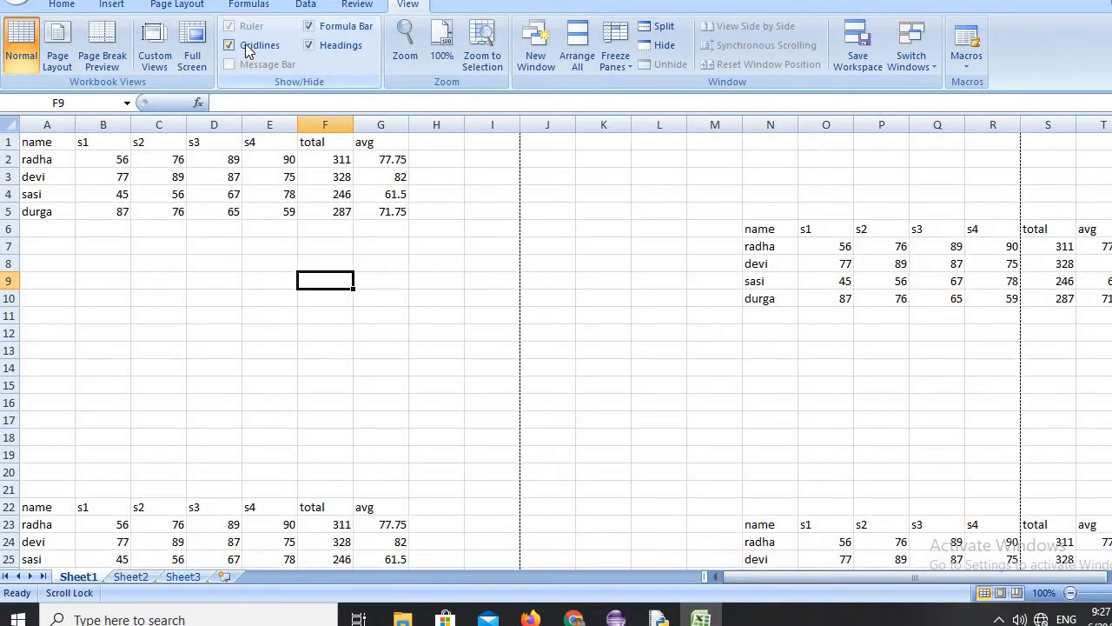
click(311, 27)
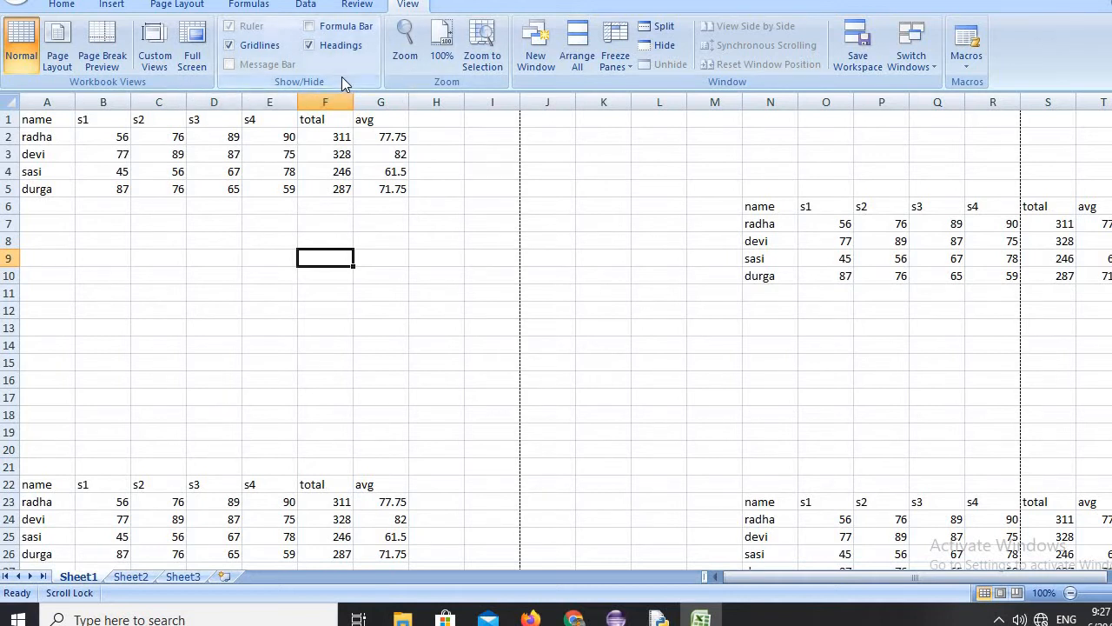
click(335, 31)
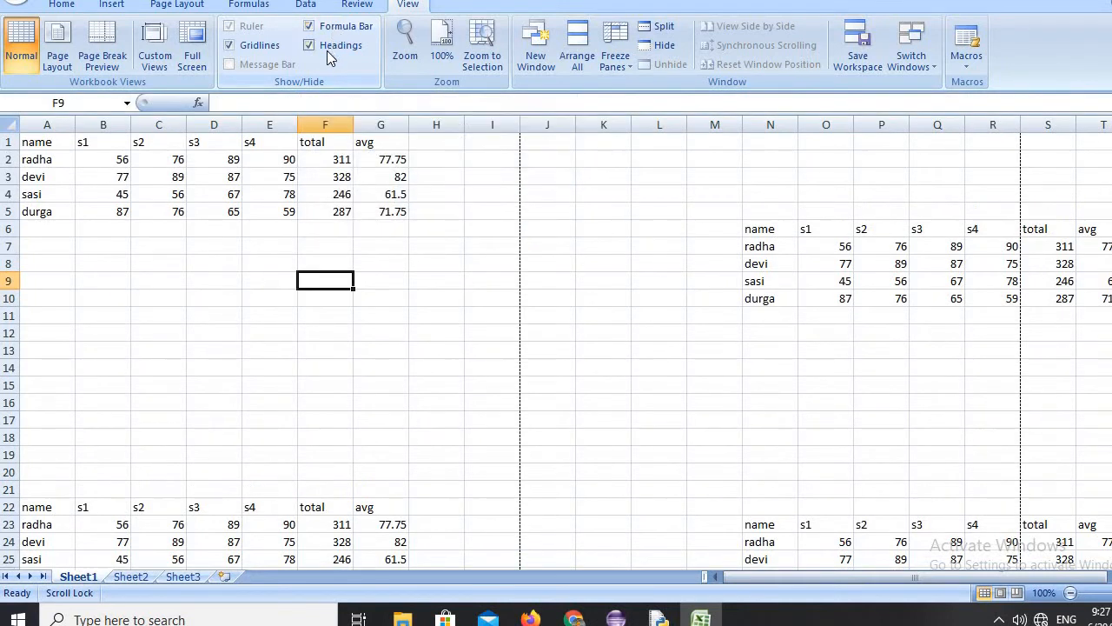
click(331, 52)
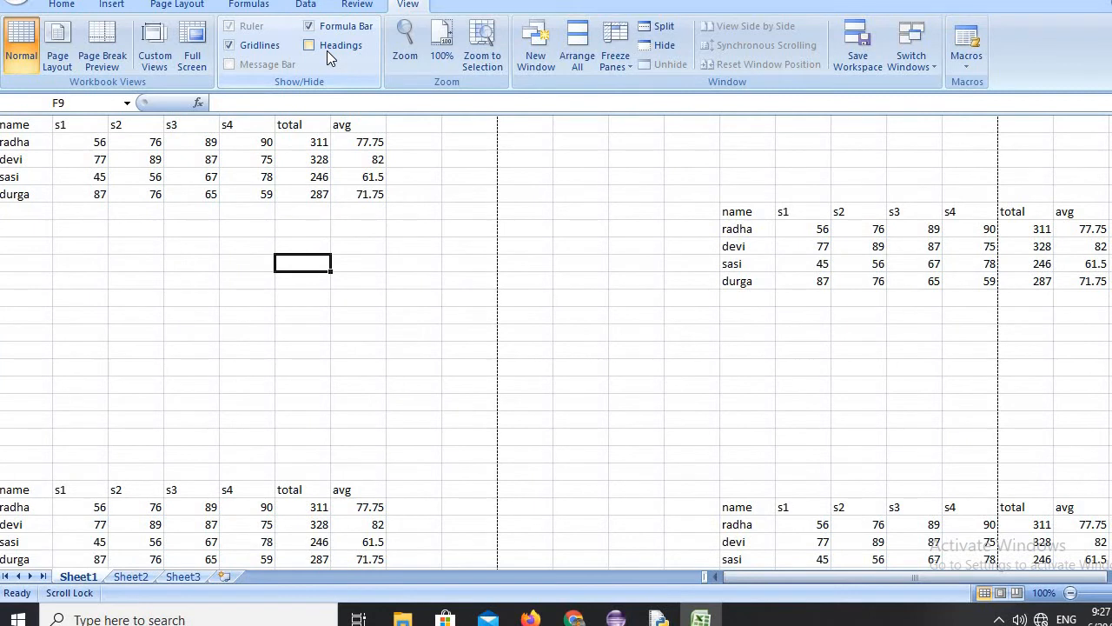
click(334, 51)
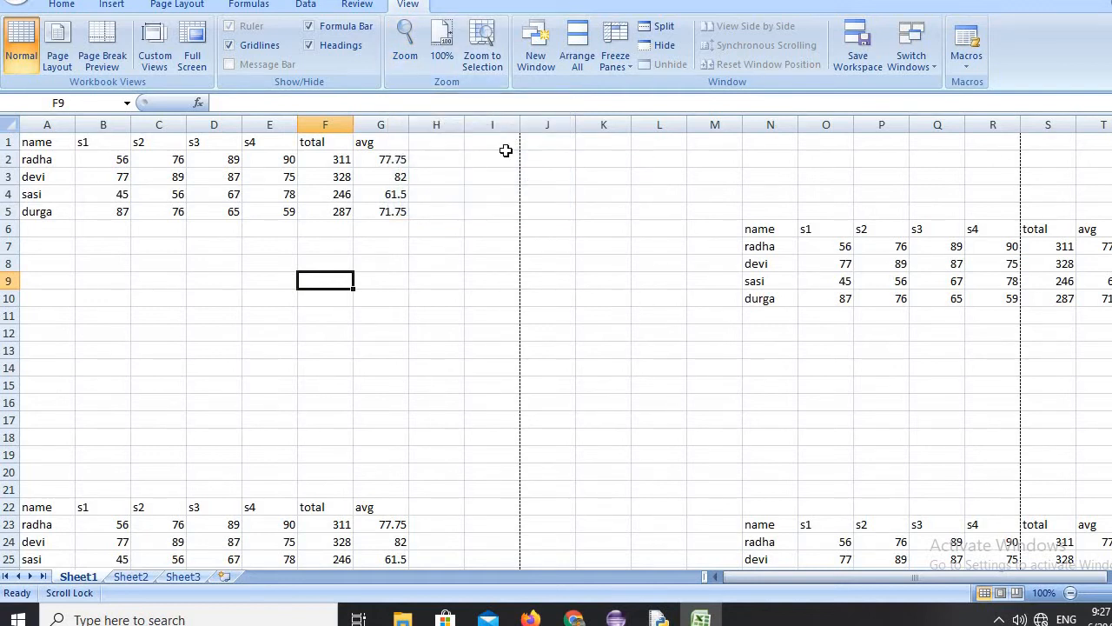
Zoom the sheet out to 25% magnification and restore it to 100%.
click(406, 44)
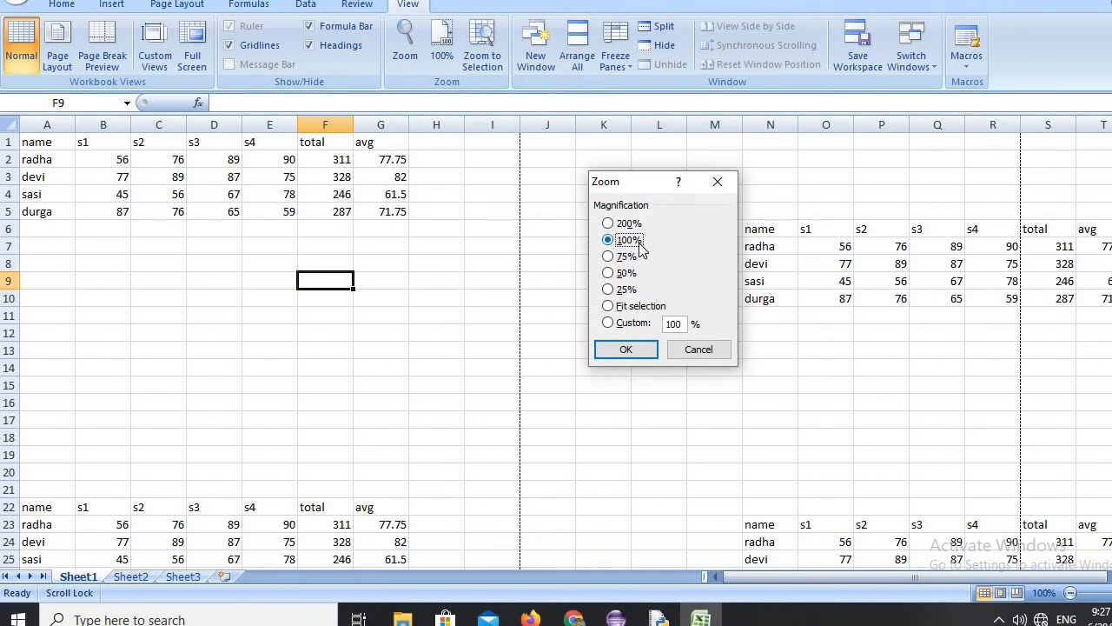
click(611, 290)
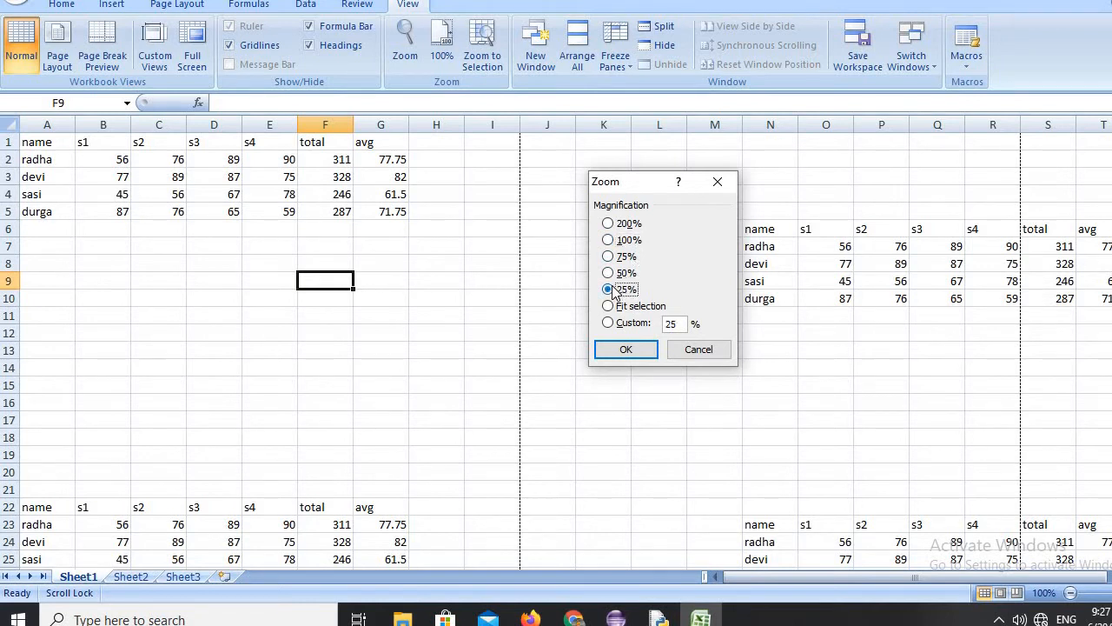
click(650, 350)
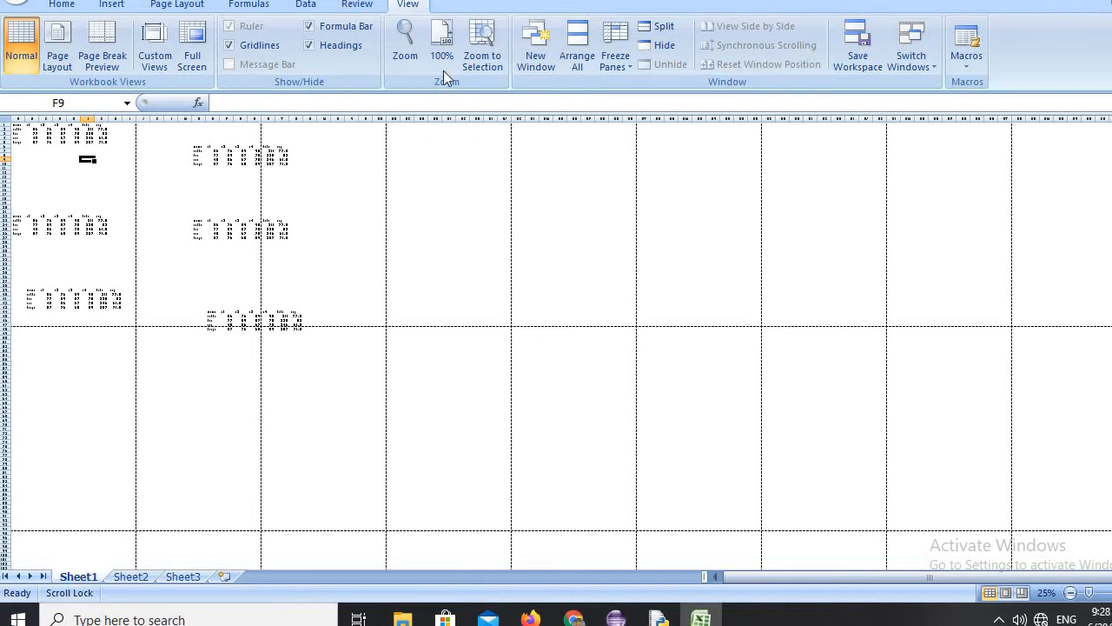
click(443, 42)
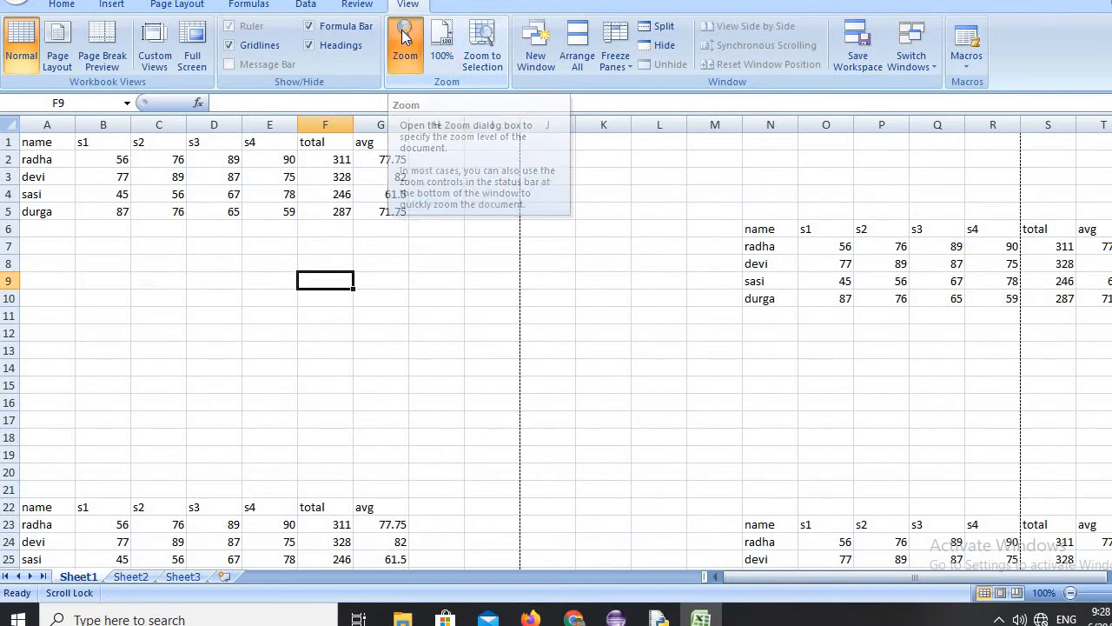
Set the sheet's magnification to 50%.
click(405, 43)
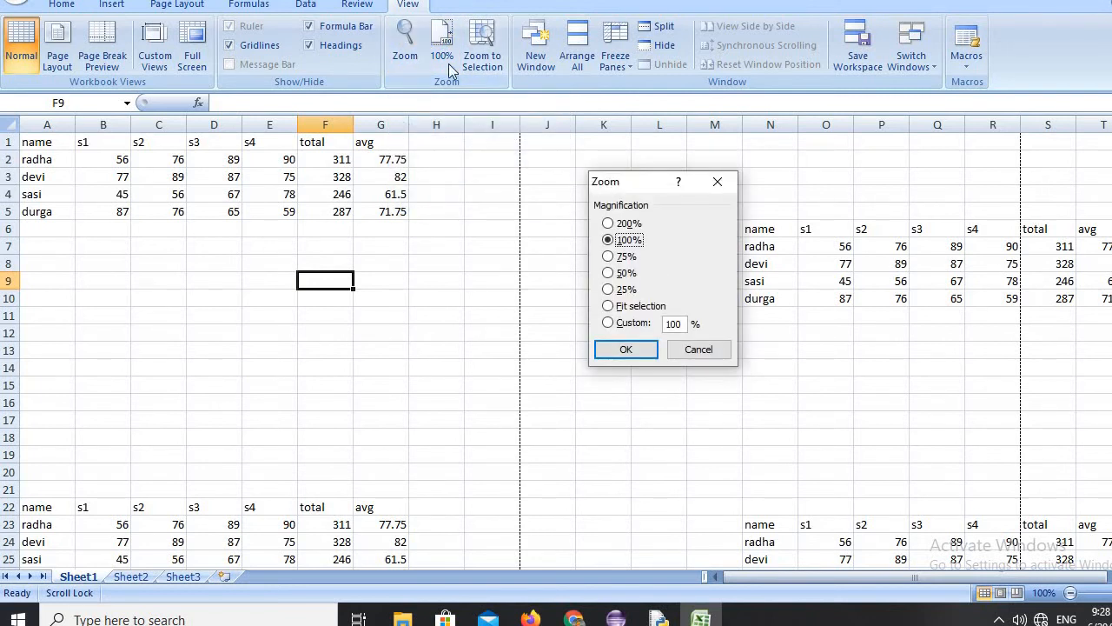
click(615, 274)
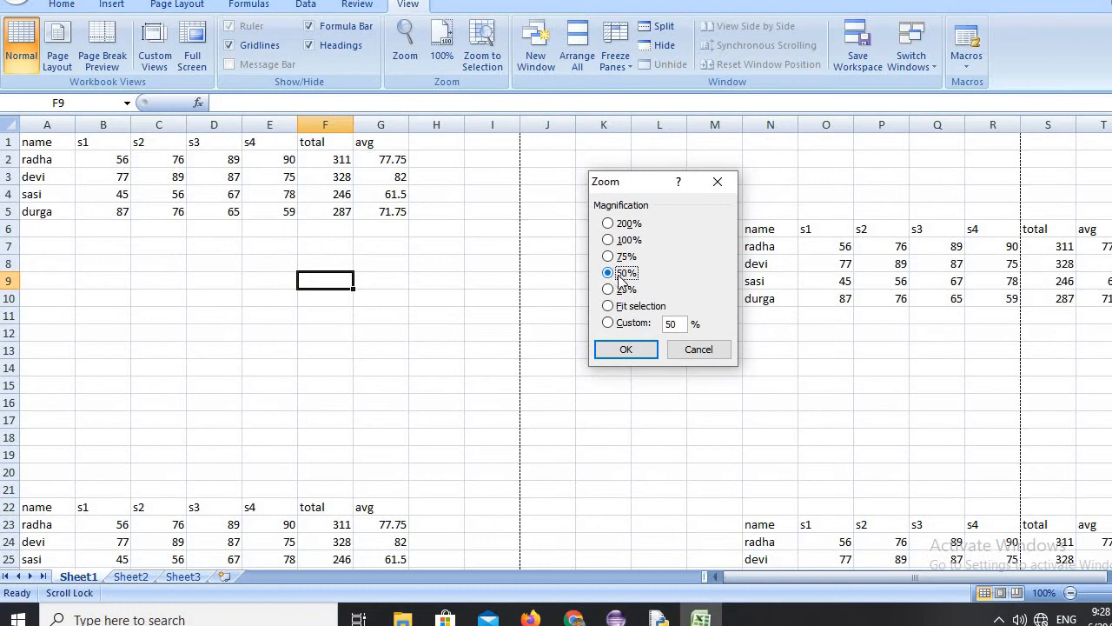
click(626, 349)
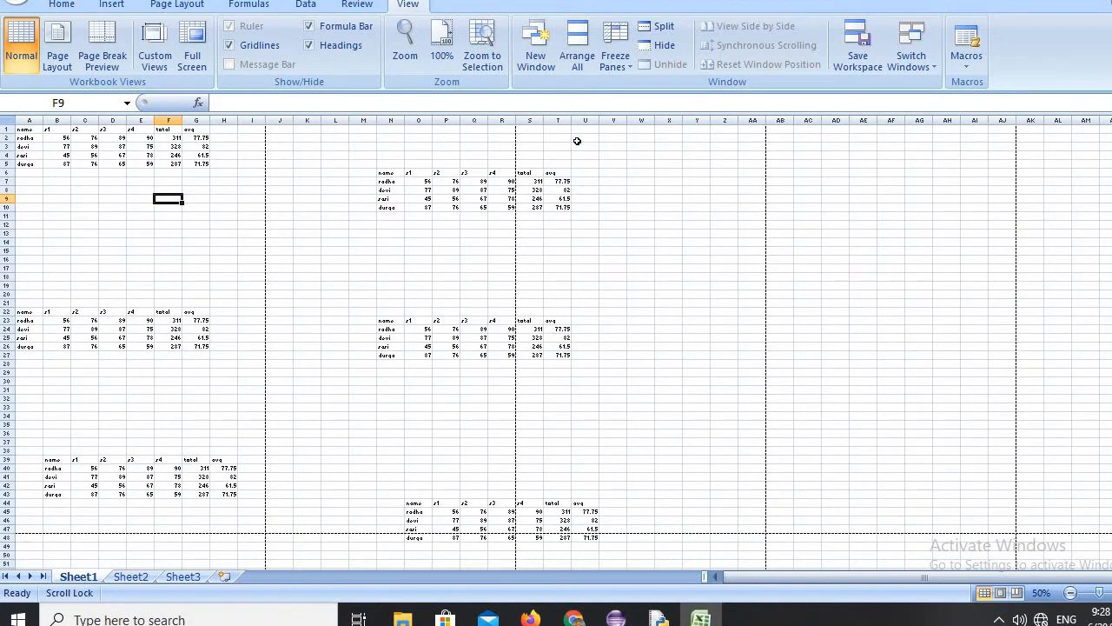
Restore the sheet to 100% magnification and set its zoom to 75%.
click(447, 43)
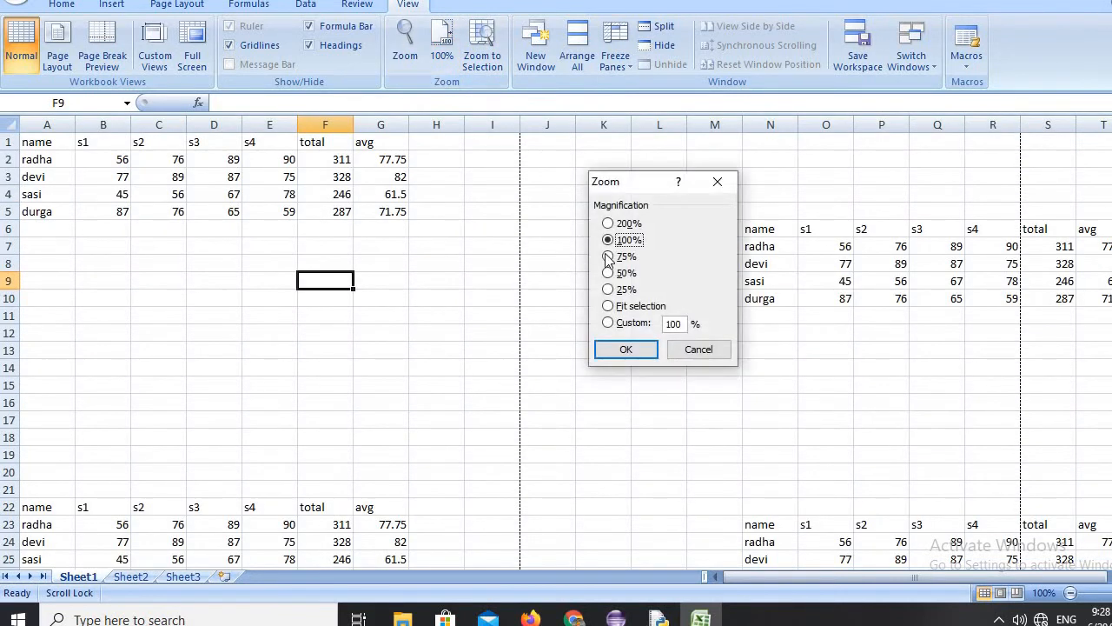
click(610, 259)
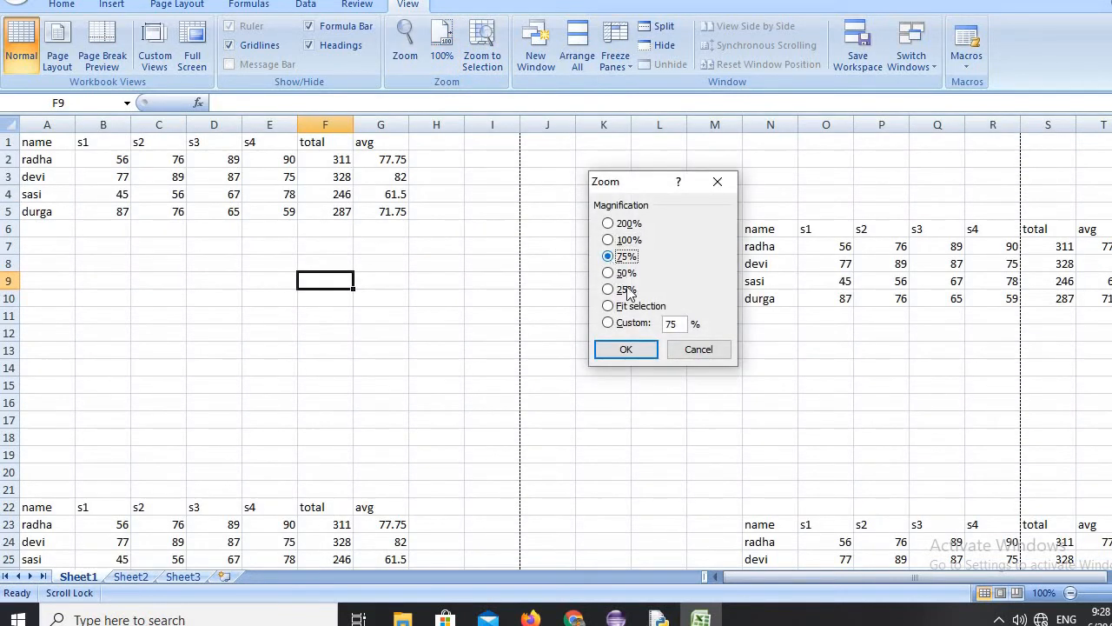
click(639, 351)
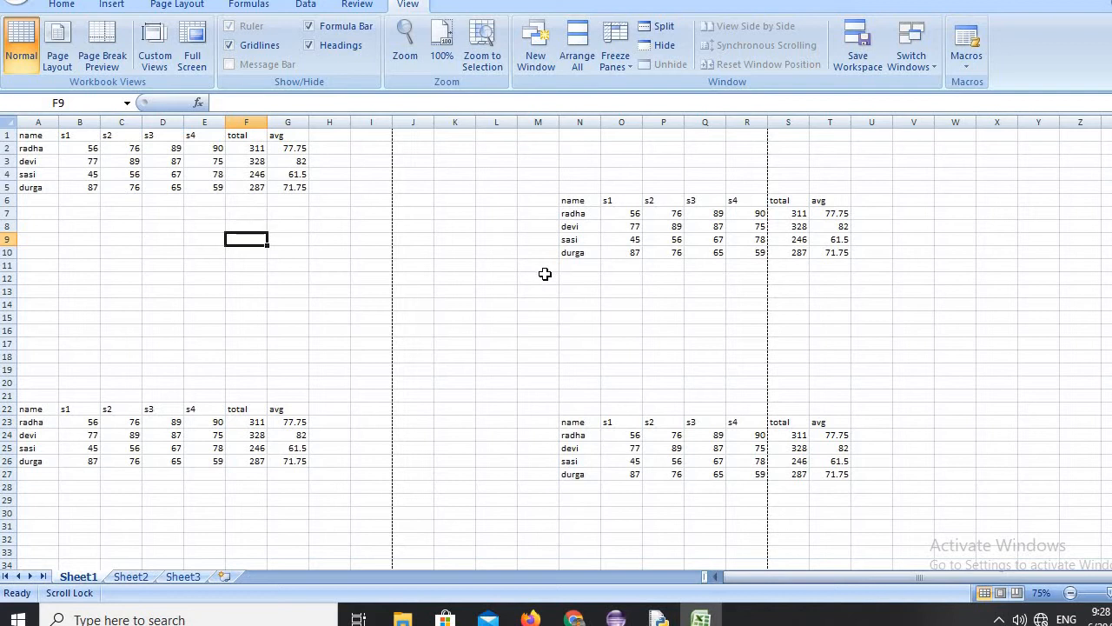
Magnify the sheet to 200% and restore it to 100%.
click(413, 33)
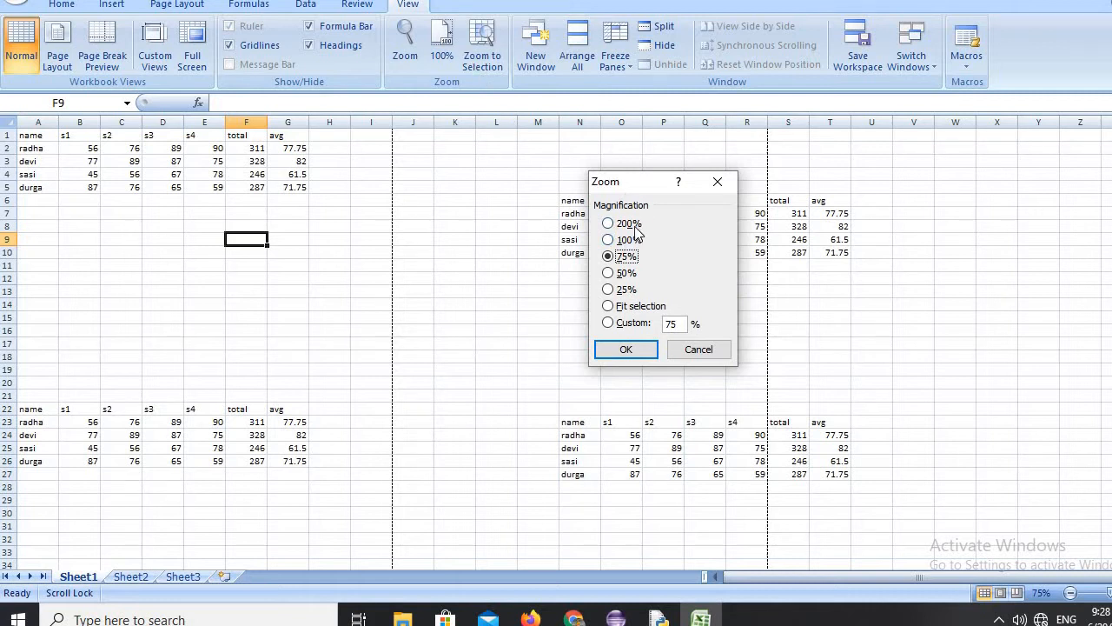
click(623, 226)
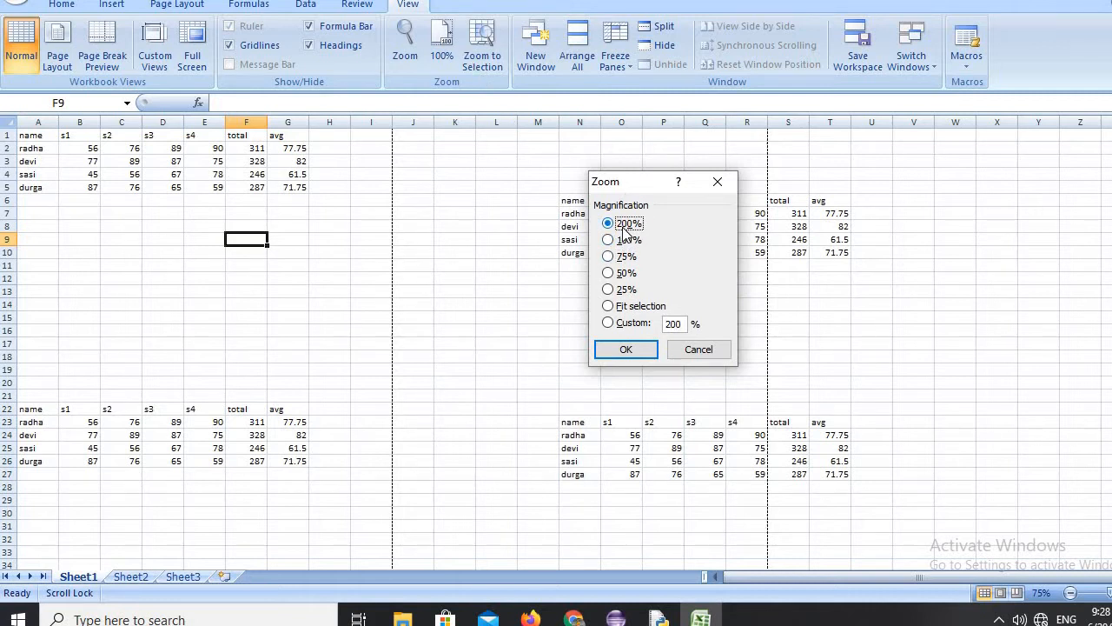
click(626, 349)
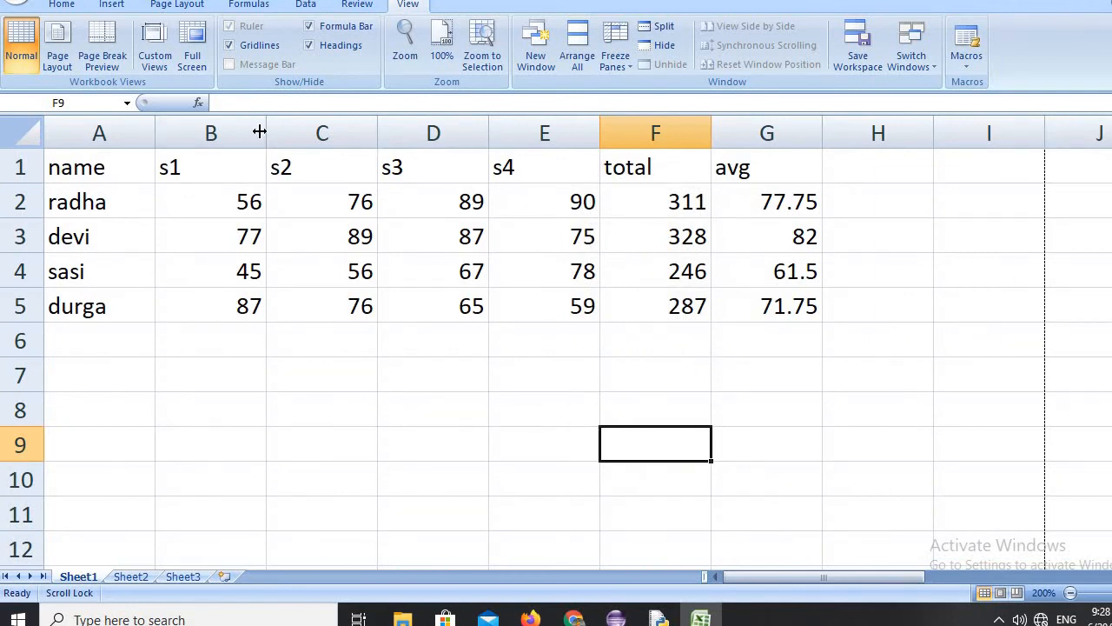
click(443, 43)
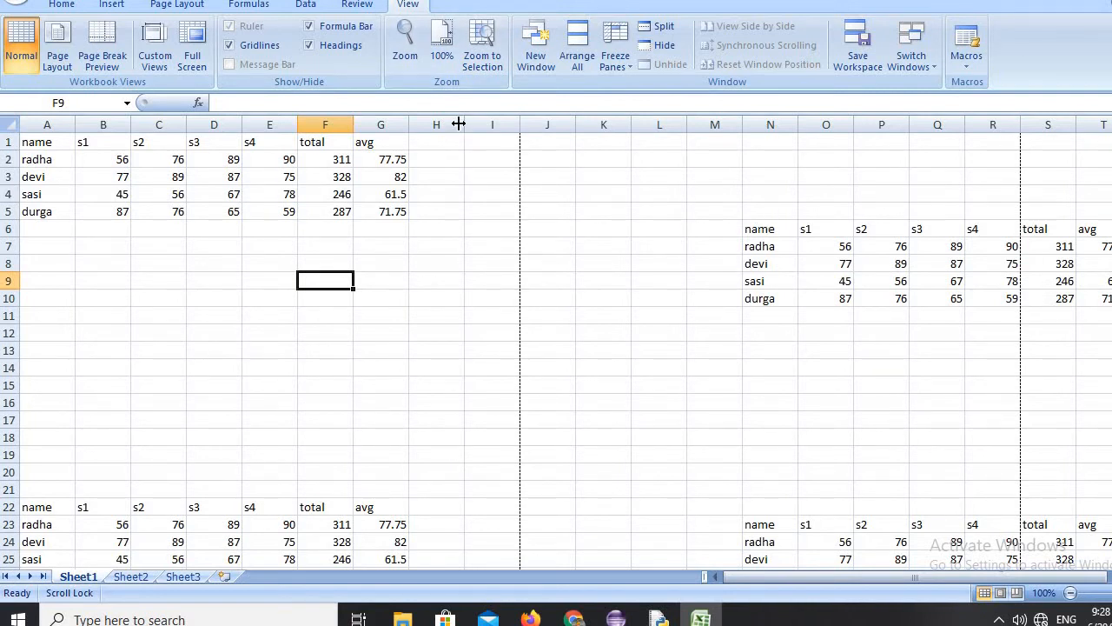
Zoom to the selected cell F9, view the first marks table enlarged, and return the sheet to 100%.
click(491, 38)
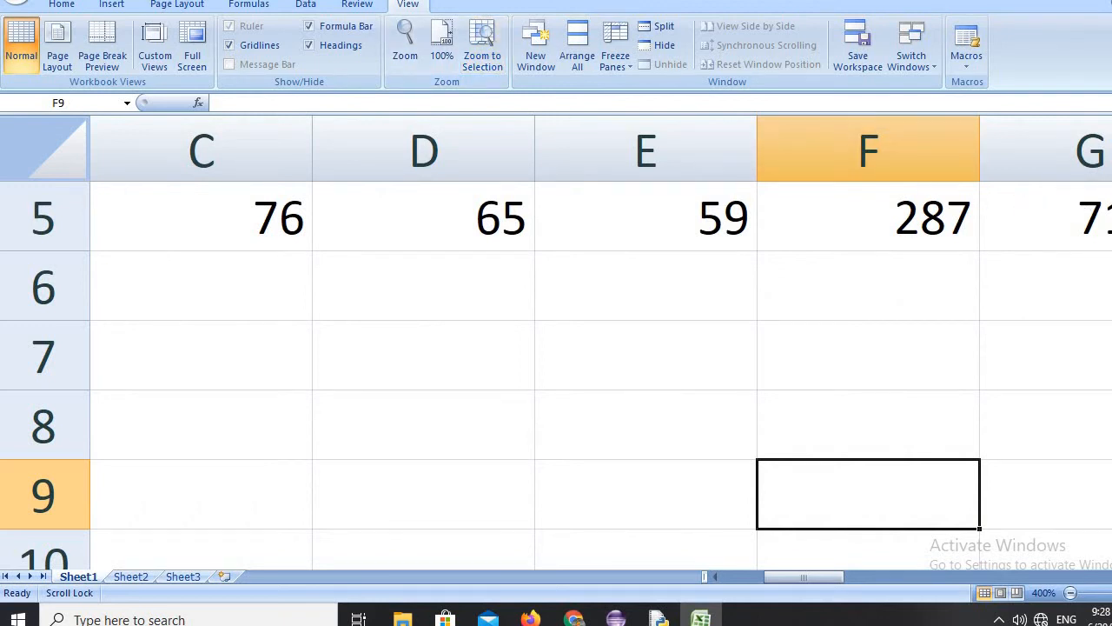
drag(837, 578, 765, 613)
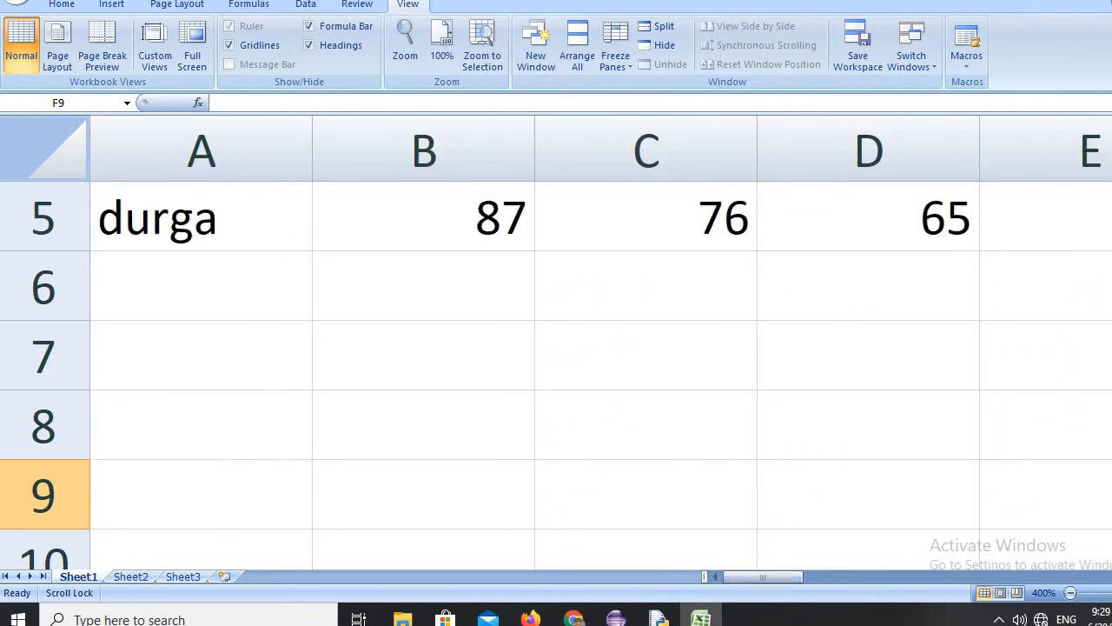
drag(1111, 196, 1111, 172)
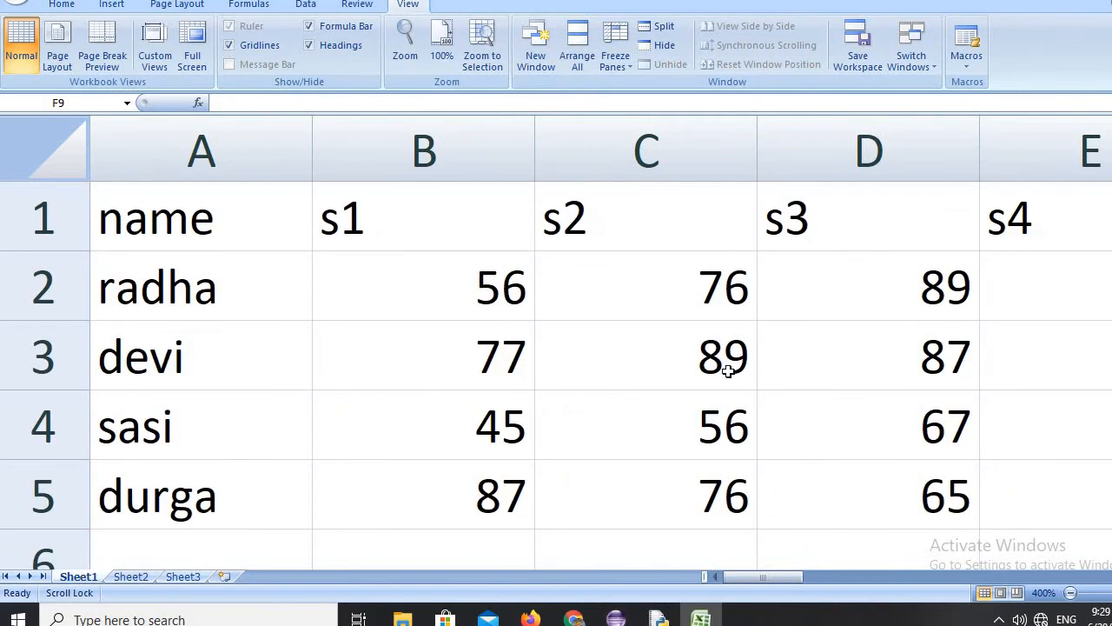
click(440, 35)
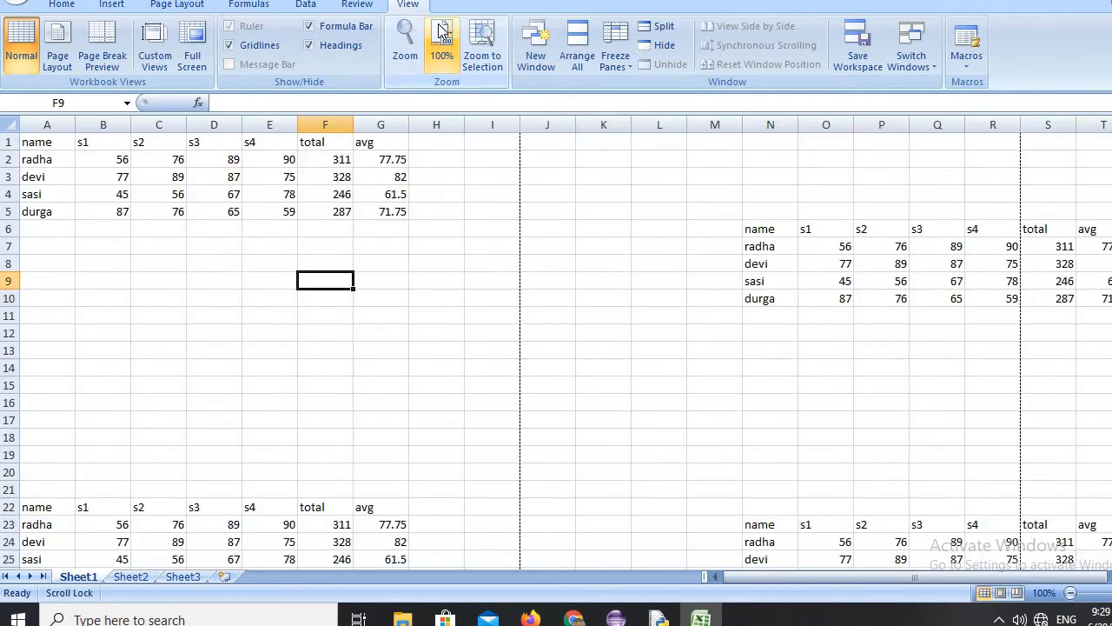
Select cell L4, open a second window of the workbook, and switch between windows Book1:1 and Book1:2.
click(669, 194)
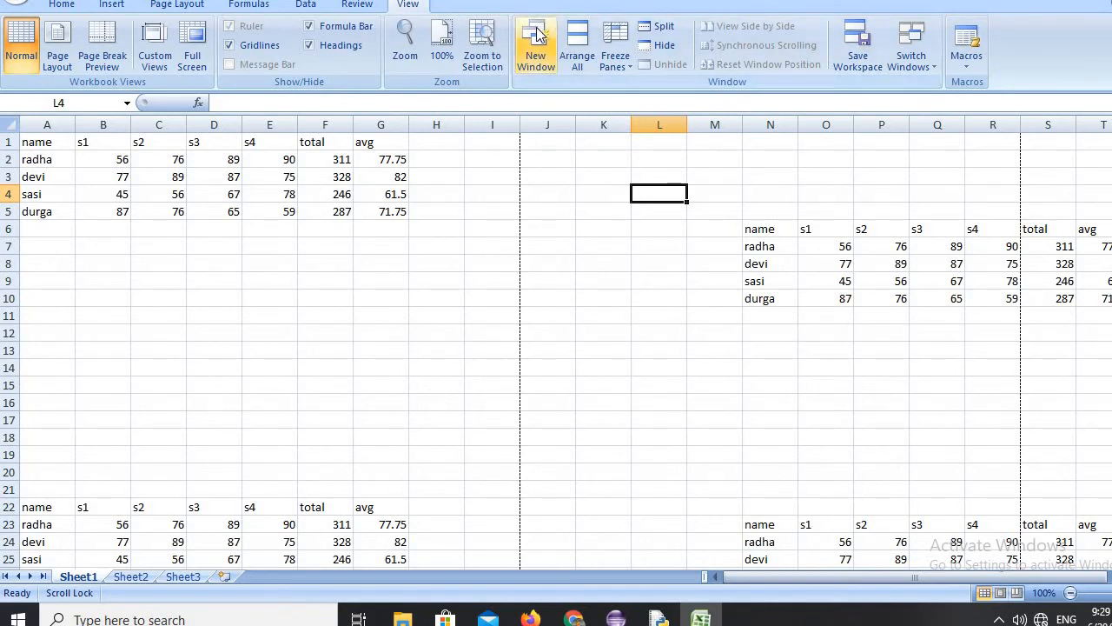
click(545, 39)
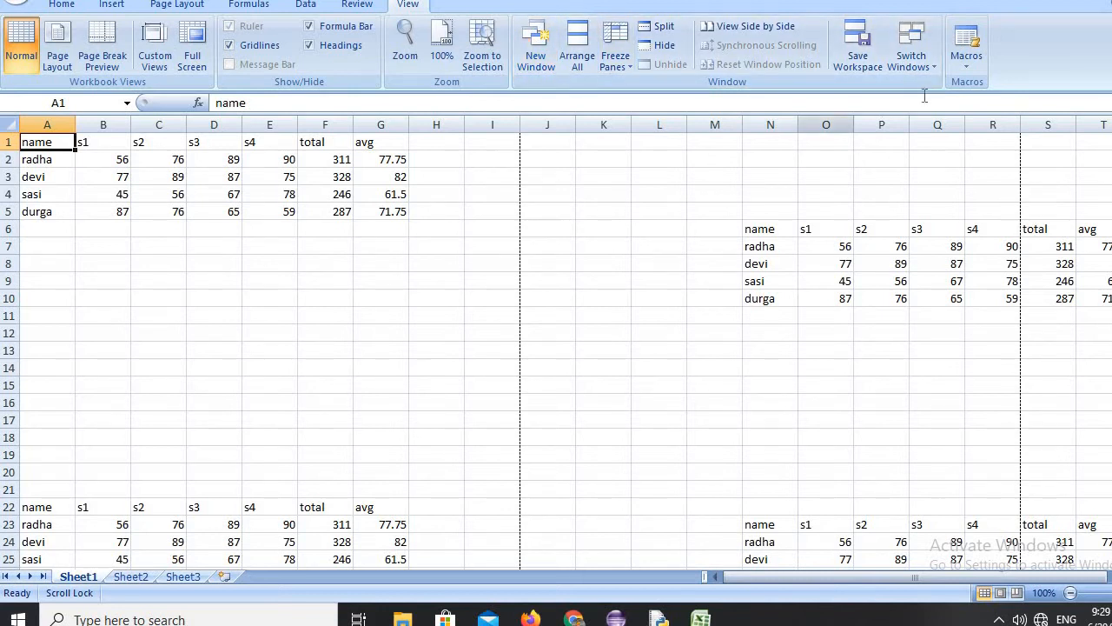
click(934, 64)
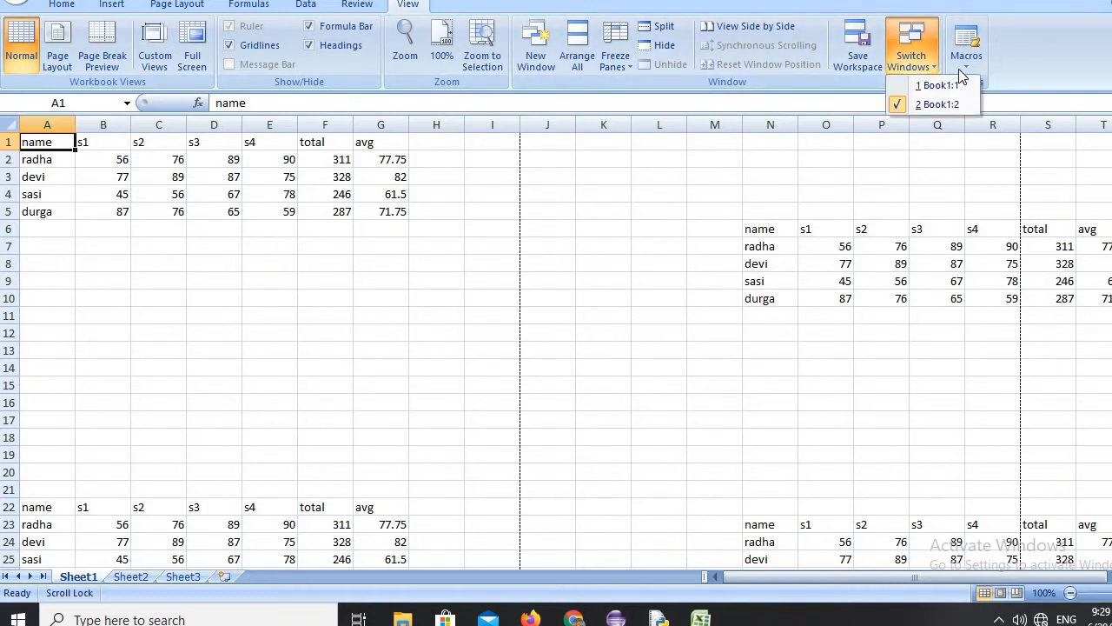
click(949, 87)
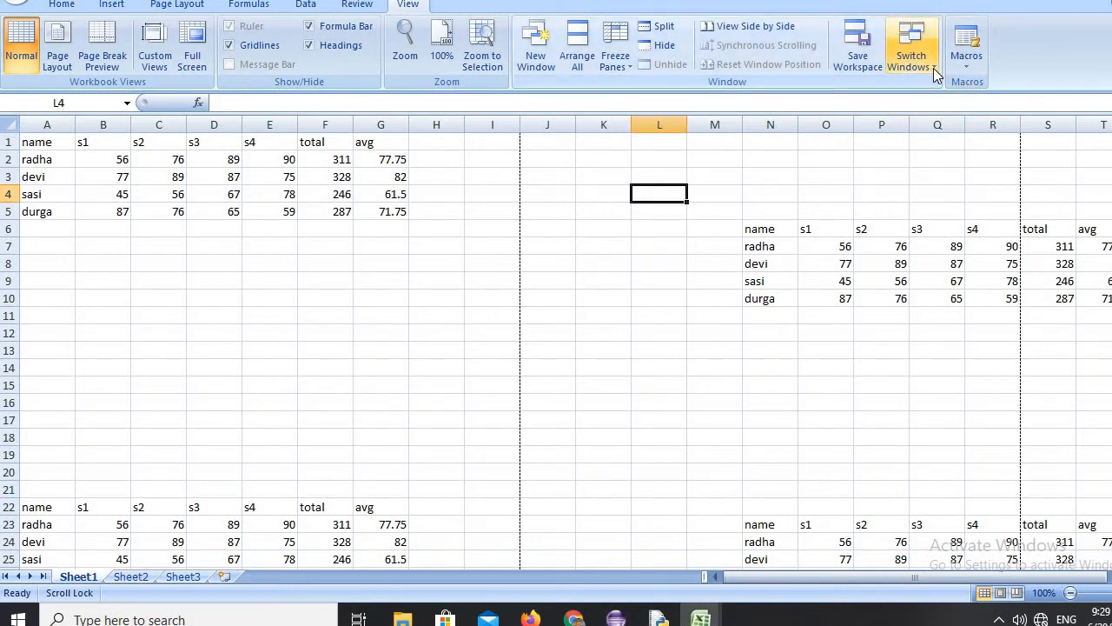
click(936, 75)
click(946, 105)
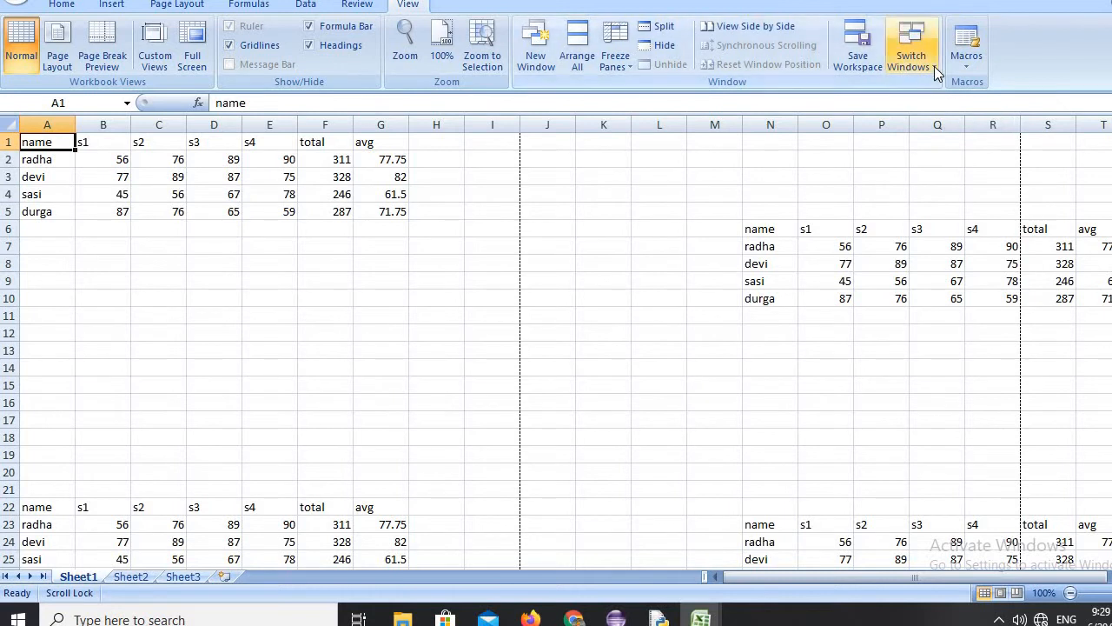
click(934, 68)
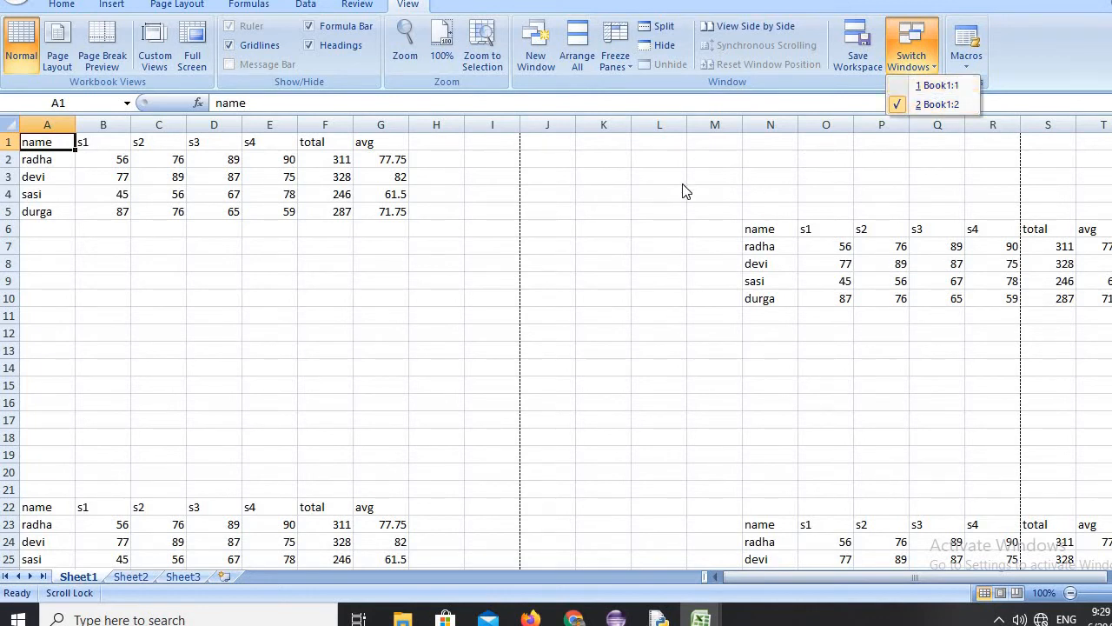
click(661, 193)
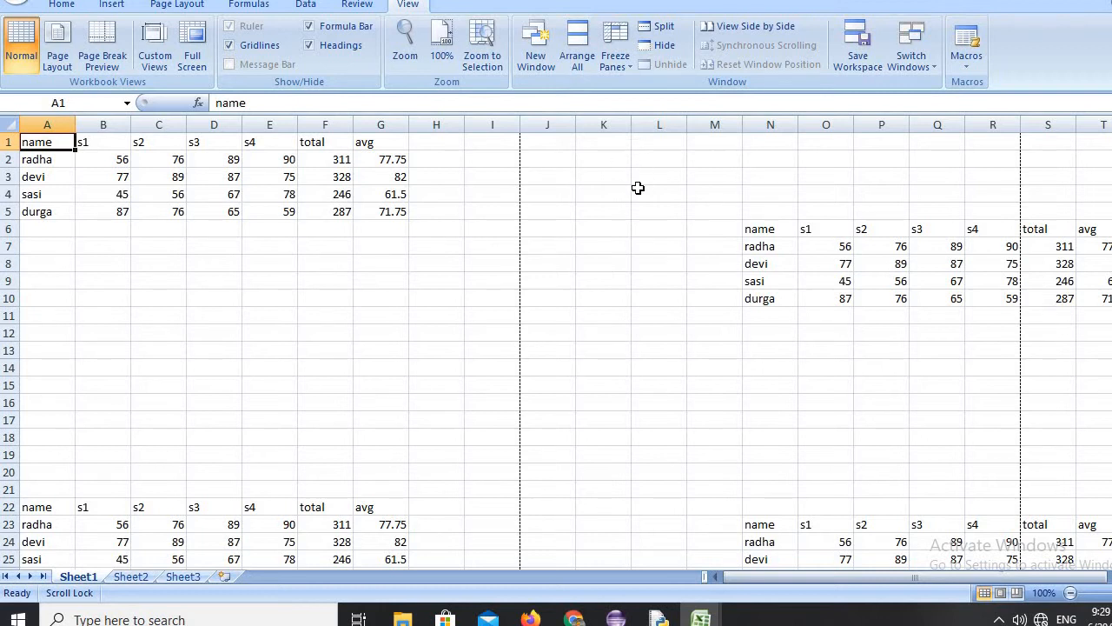
Arrange the two workbook windows as Tiled, rearrange them as Horizontal, and restore and re-maximize the program window.
click(580, 42)
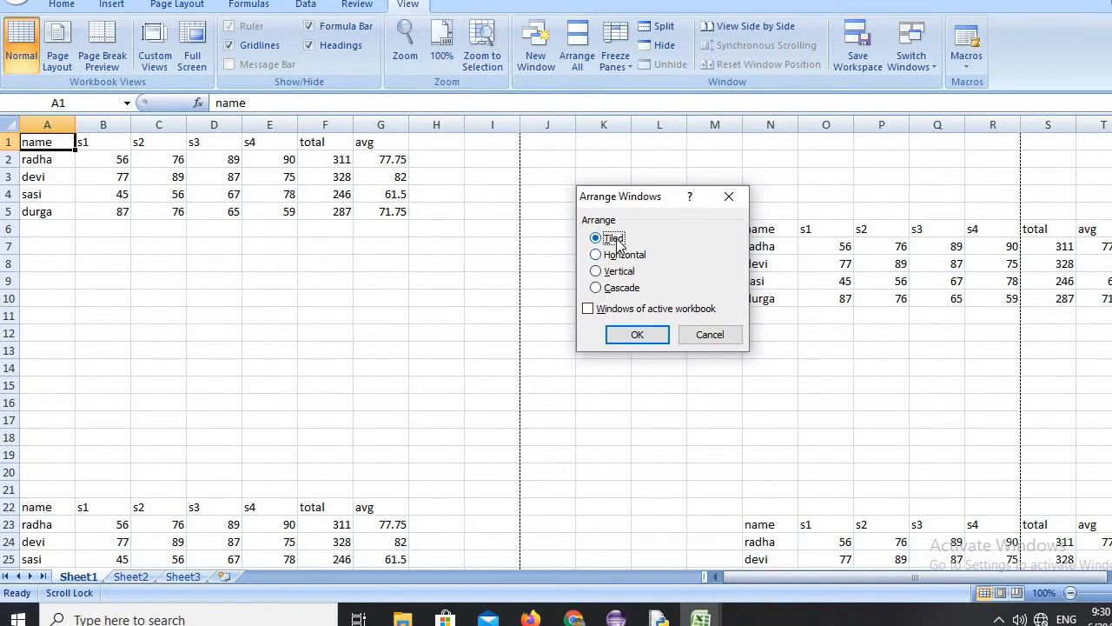
click(637, 336)
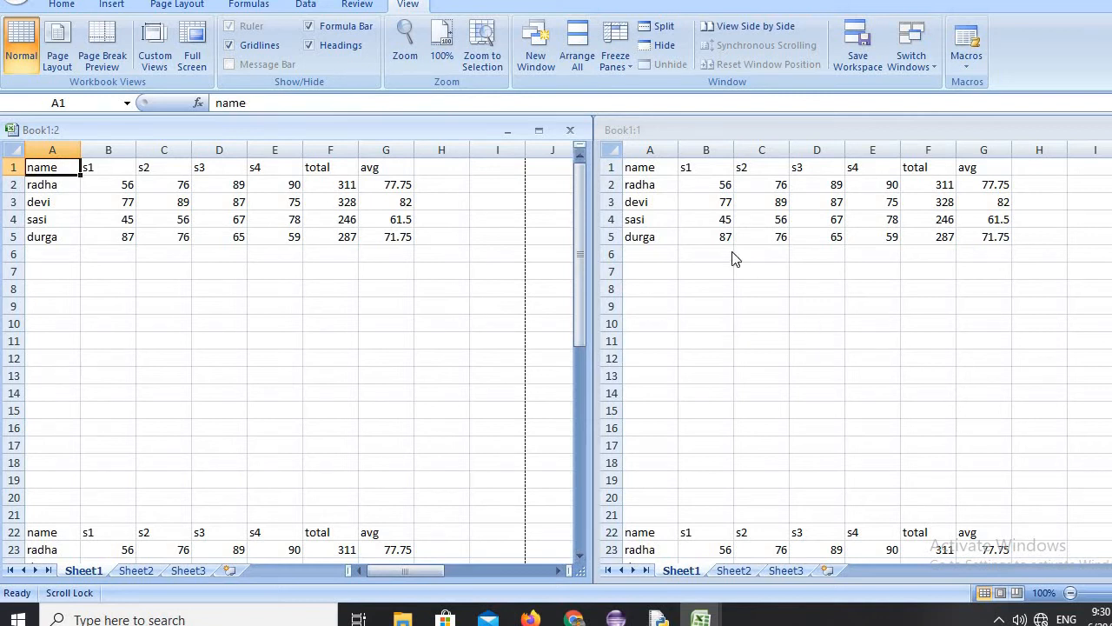
click(584, 54)
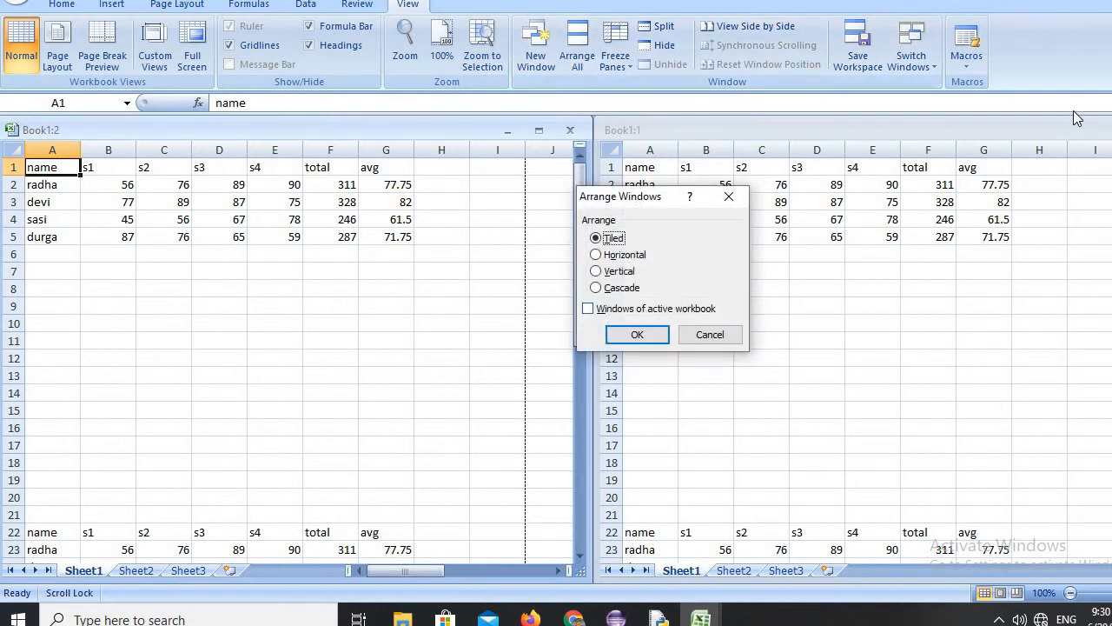
click(637, 256)
click(638, 335)
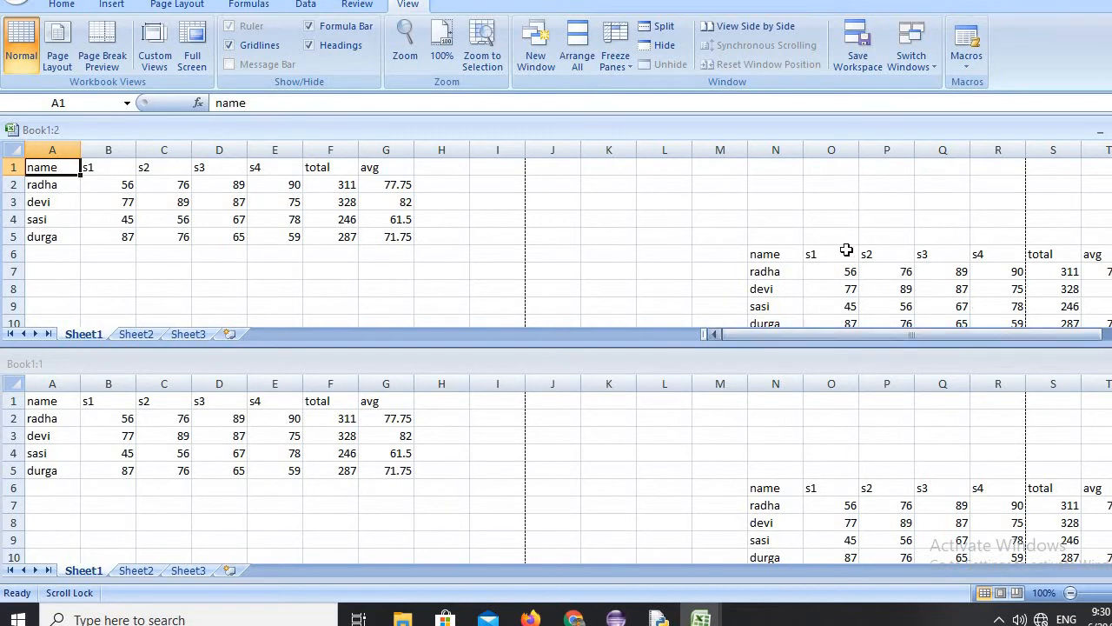
click(1111, 0)
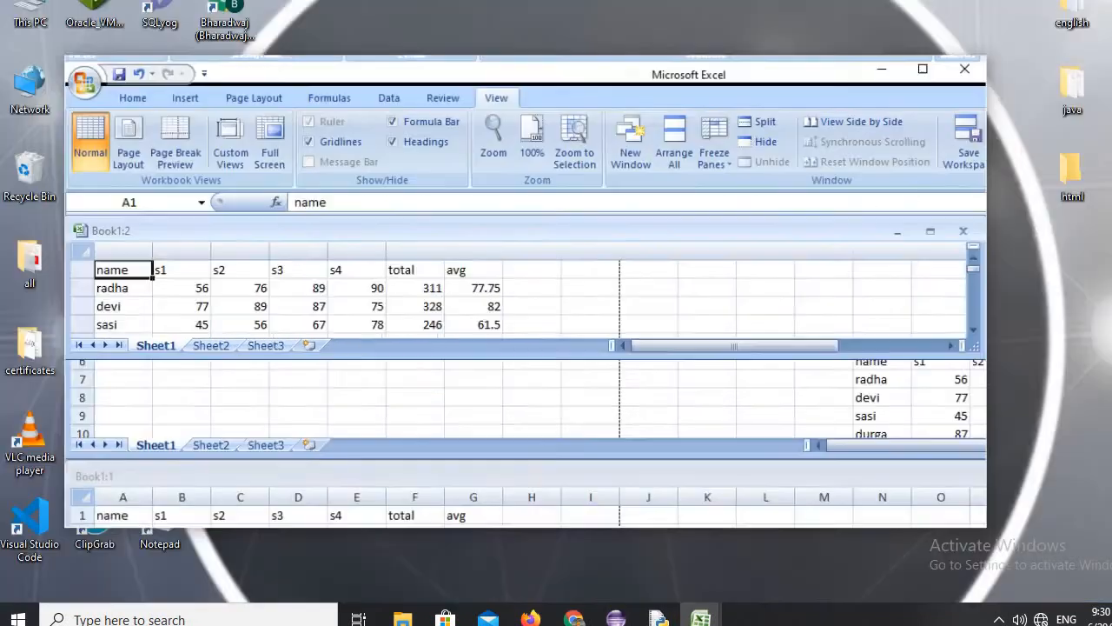
click(935, 96)
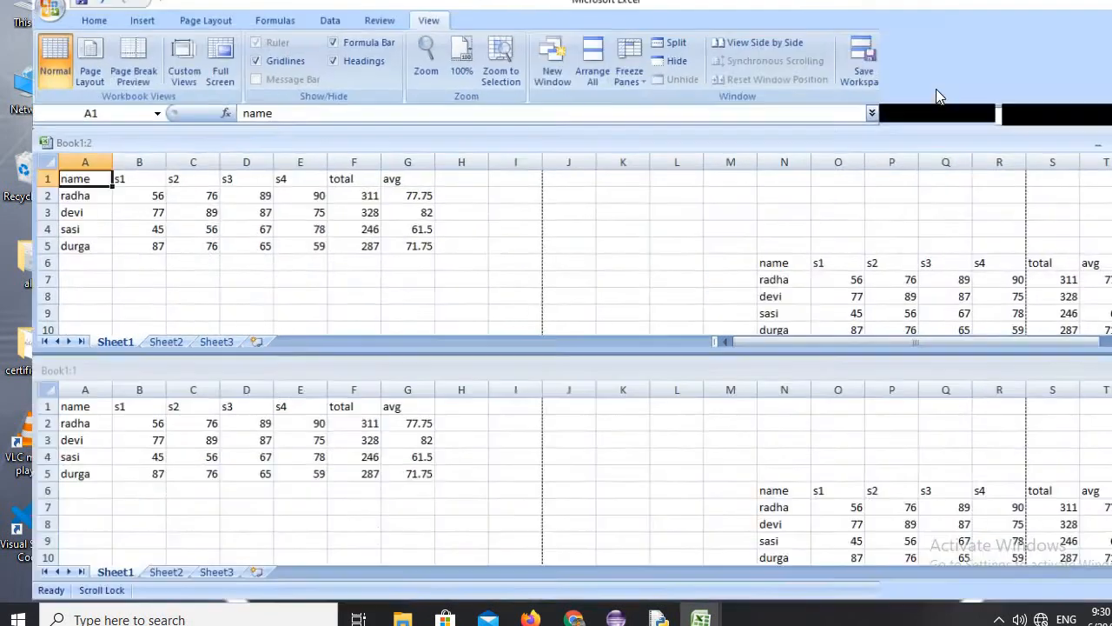
Rearrange the two workbook windows using the Vertical arrangement.
click(577, 43)
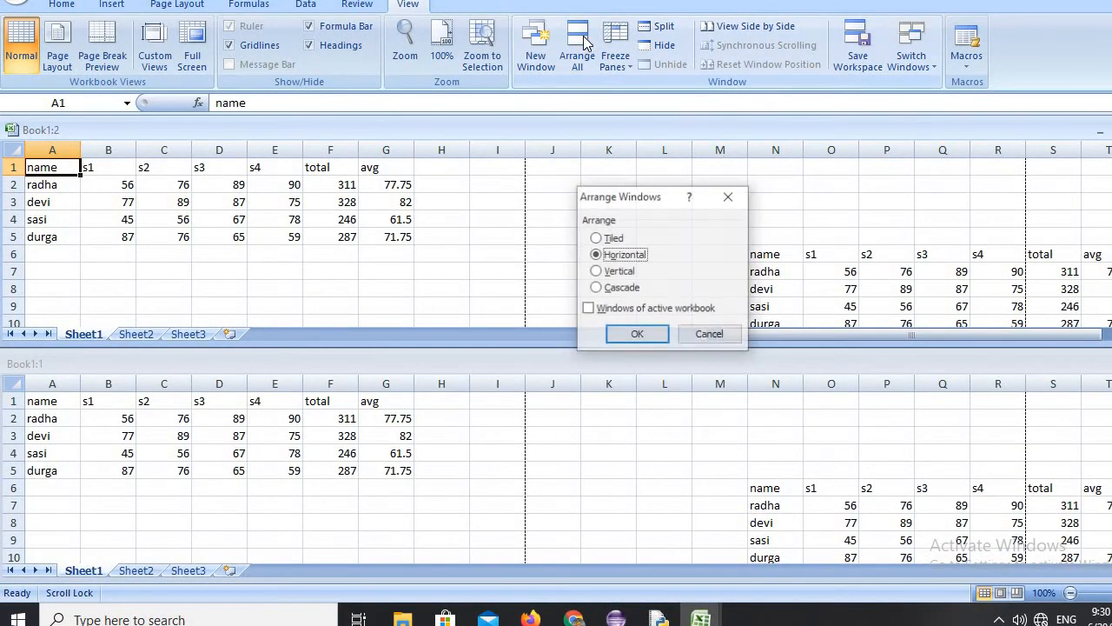
click(615, 272)
click(636, 338)
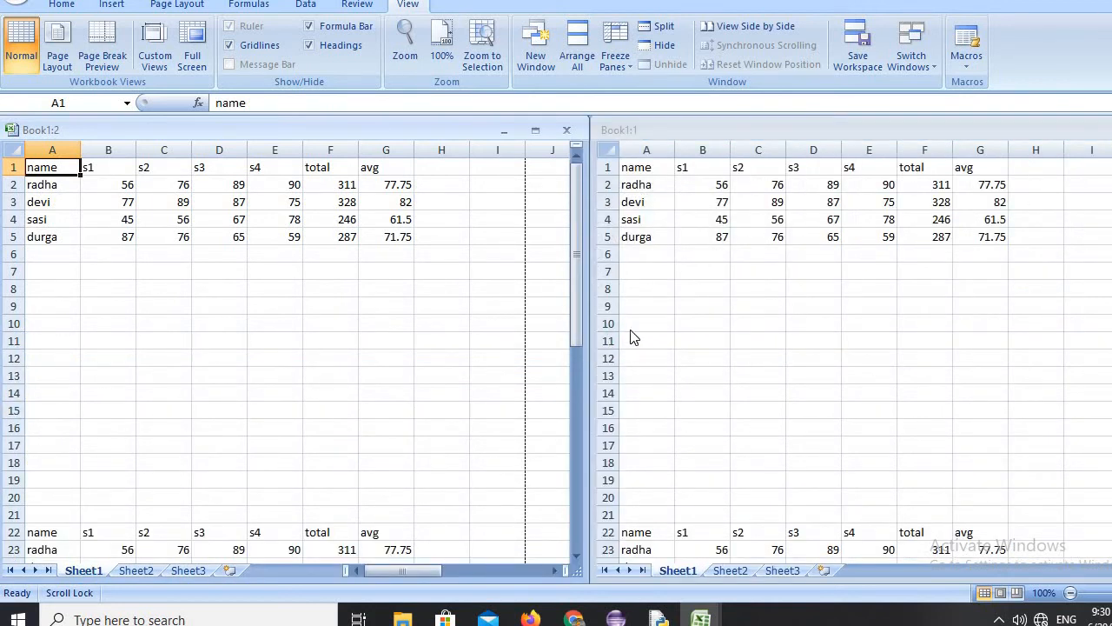
Cascade the two workbook windows, shift the Book1:2 window slightly, and maximize it.
click(577, 44)
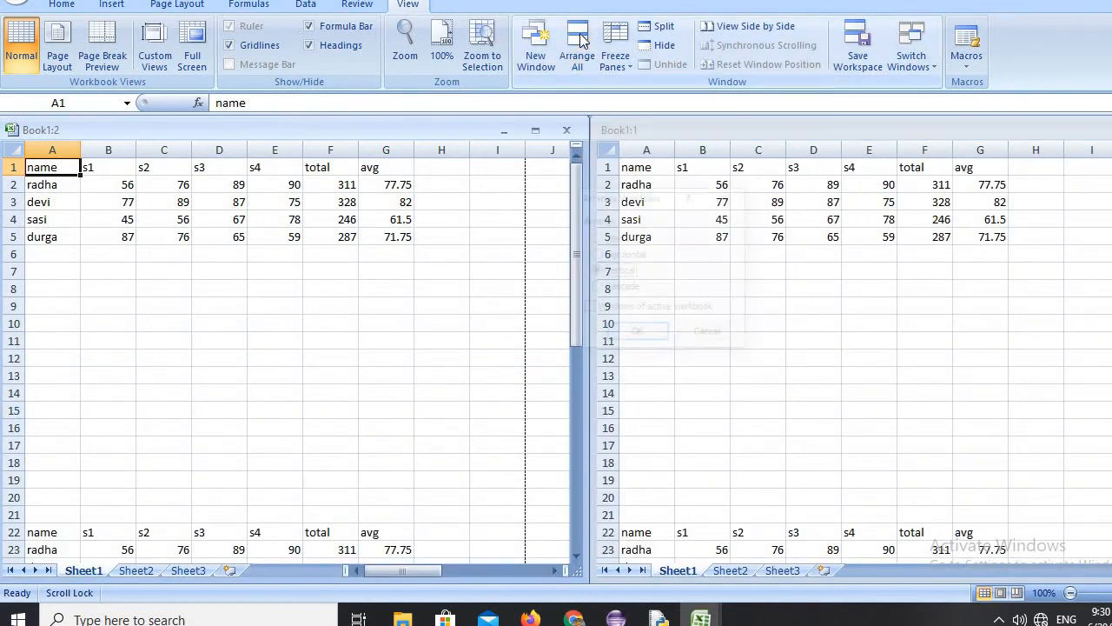
click(624, 287)
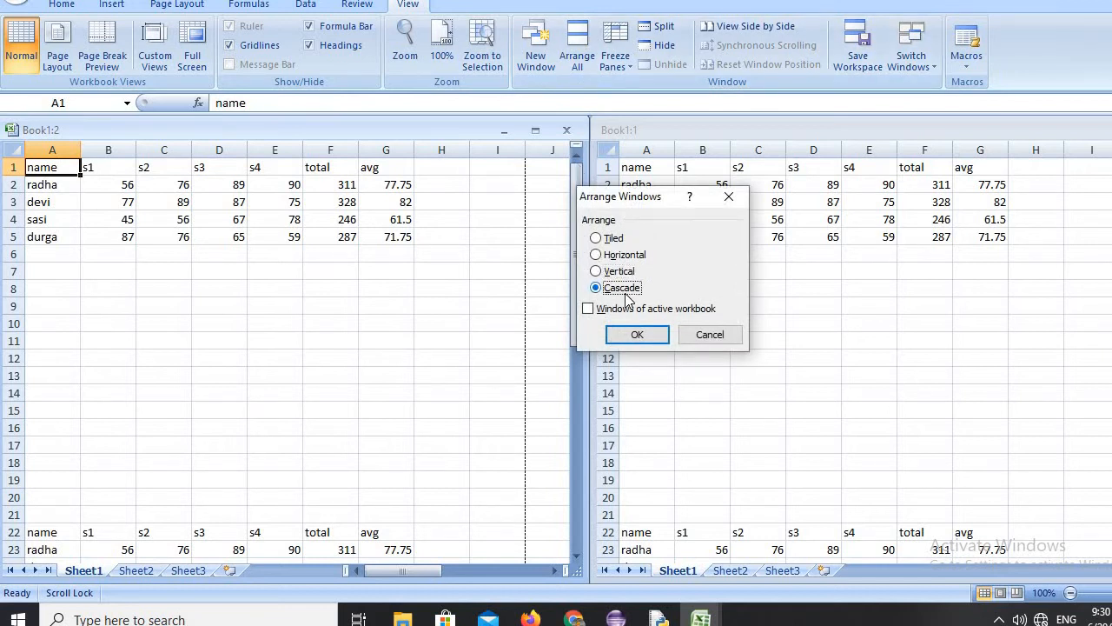
click(637, 335)
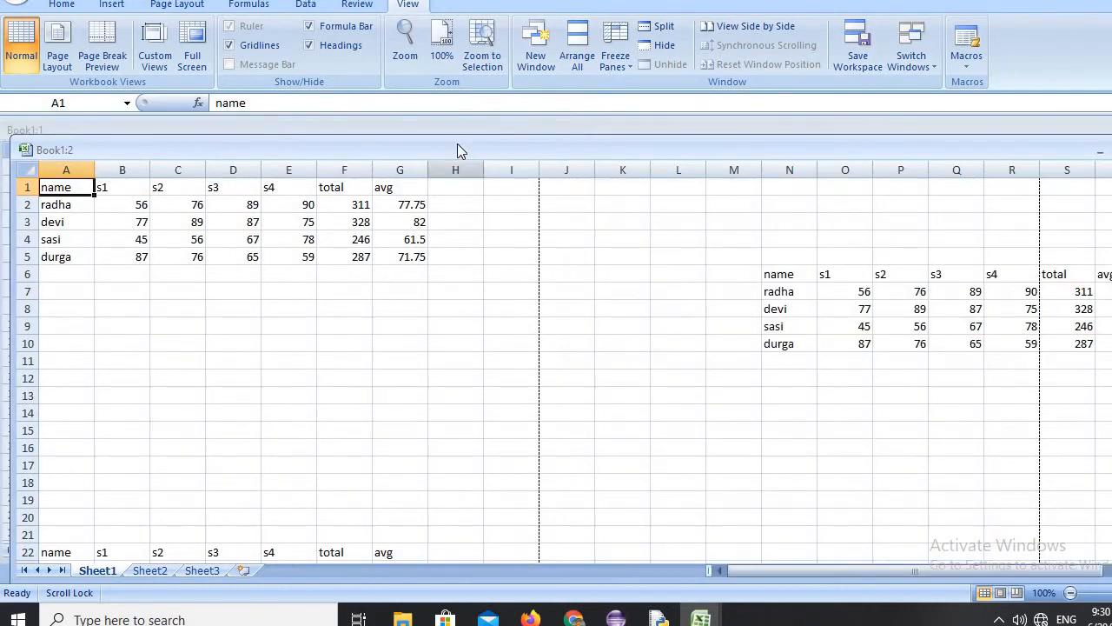
mouse_move(457, 145)
mouse_down()
mouse_move(534, 352)
mouse_move(547, 348)
mouse_move(469, 162)
mouse_up()
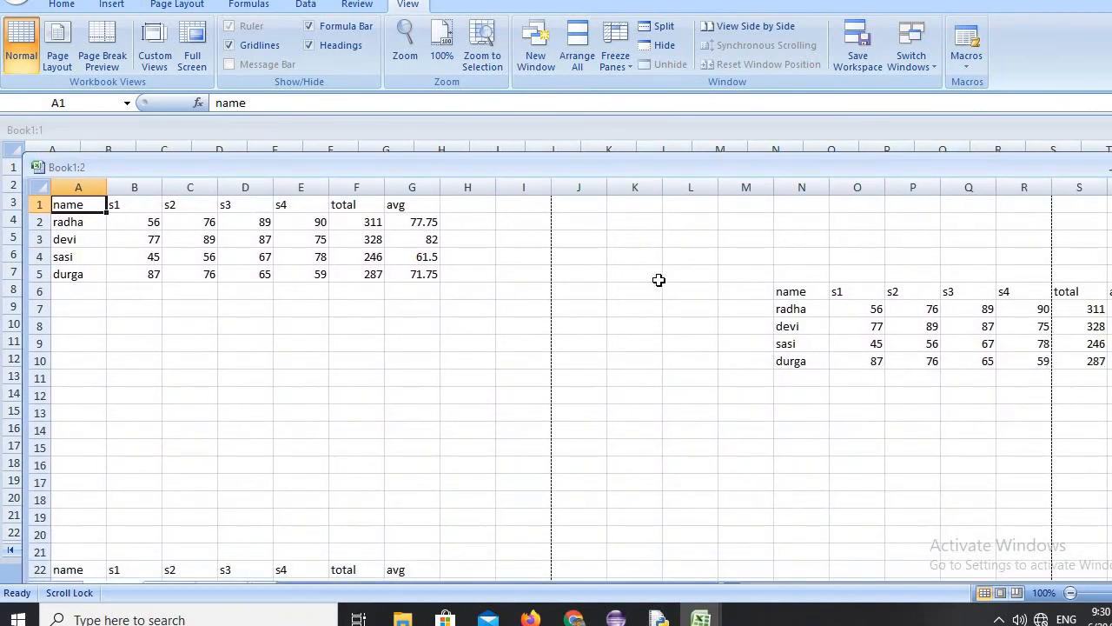
click(1111, 168)
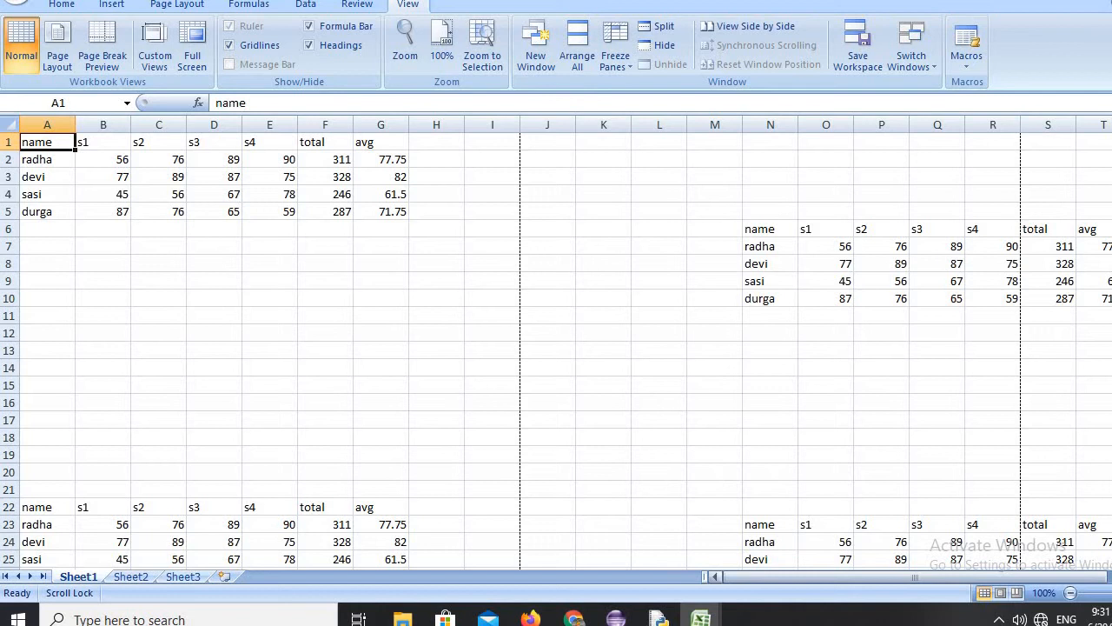
Examine the columns beyond the marks tables on Sheet1 and return to column A.
key(Right)
key(Right)
key(Right)
key(Right)
key(Right)
key(Right)
key(Right)
key(Right)
key(Right)
key(Right)
key(Right)
key(Right)
key(Right)
key(Right)
key(Right)
key(Right)
key(Right)
key(Right)
key(Right)
key(Right)
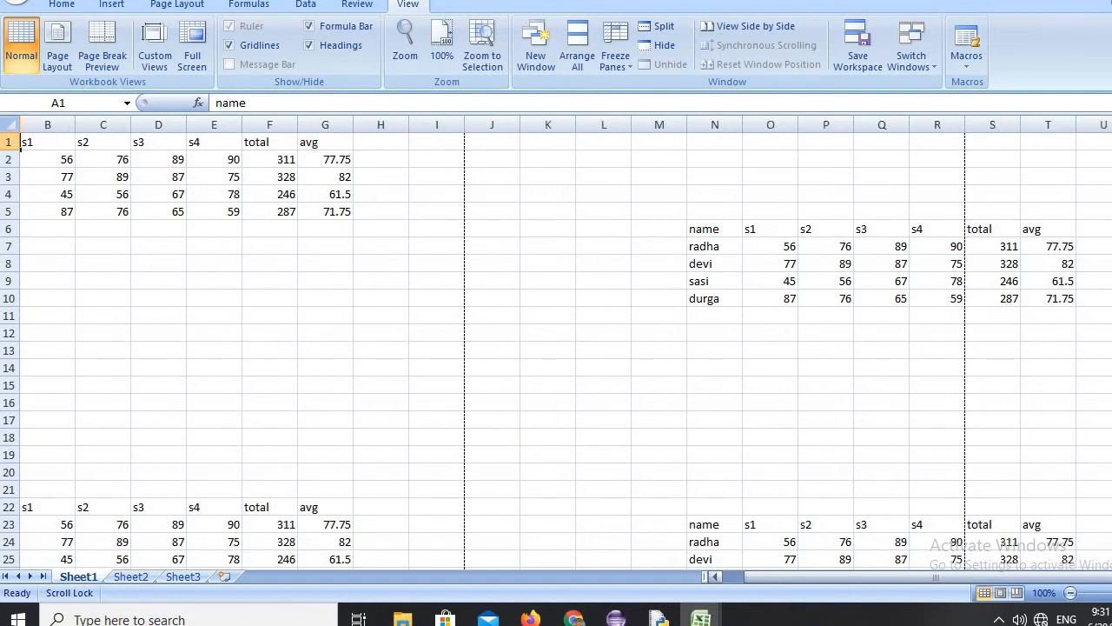
key(Right)
key(Right)
key(Right)
key(Right)
key(Right)
key(Right)
key(Right)
key(Right)
key(Right)
key(Right)
key(Right)
key(Right)
key(Right)
key(Right)
key(Right)
key(Right)
key(Right)
key(Right)
key(Right)
key(Right)
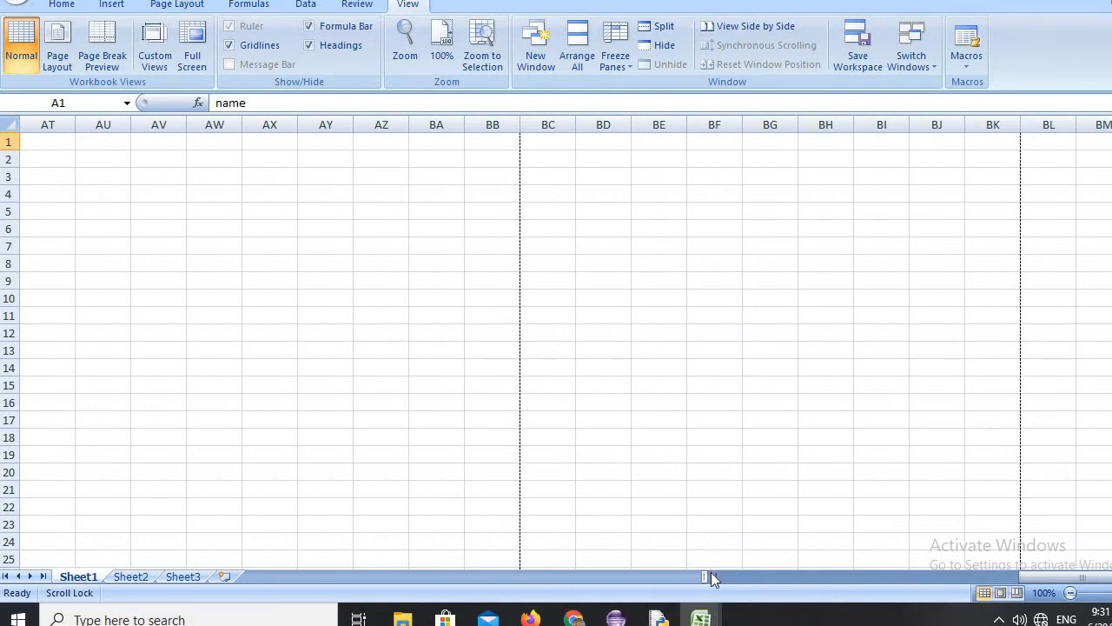
key(Left)
key(Left)
key(Left)
key(Left)
key(Left)
key(Left)
key(Left)
key(Left)
key(Left)
key(Left)
key(Left)
key(Left)
key(Left)
key(Left)
key(Left)
key(Left)
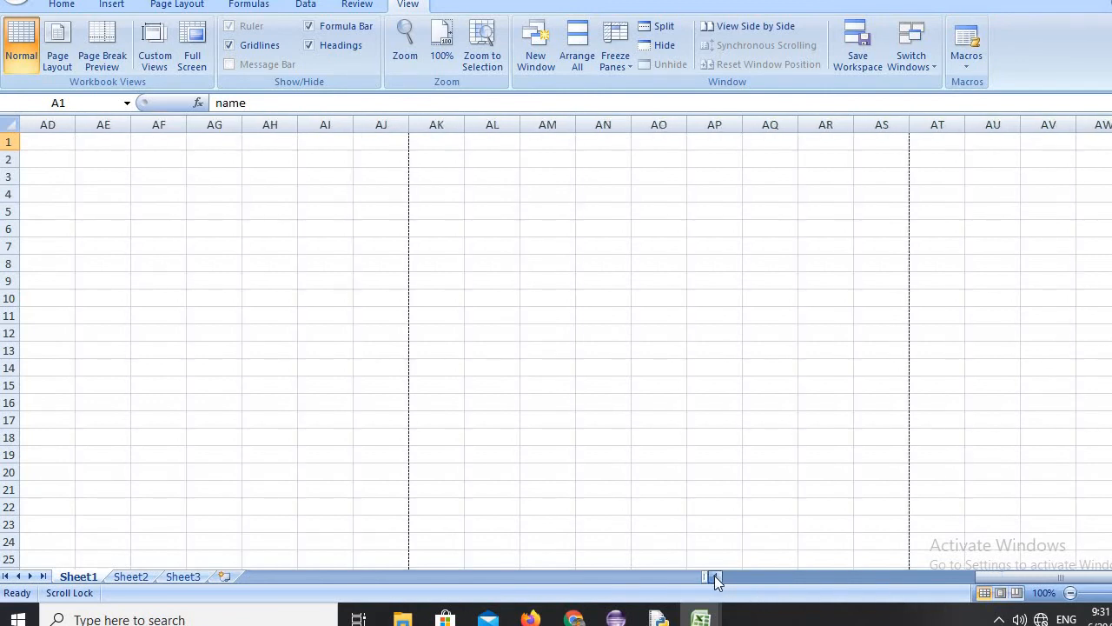
key(Left)
key(Left)
key(Left)
key(Left)
key(Left)
key(Left)
key(Left)
key(Left)
key(Left)
key(Left)
key(Left)
key(Left)
key(Left)
key(Left)
key(Left)
key(Left)
key(Left)
key(Left)
key(Left)
key(Left)
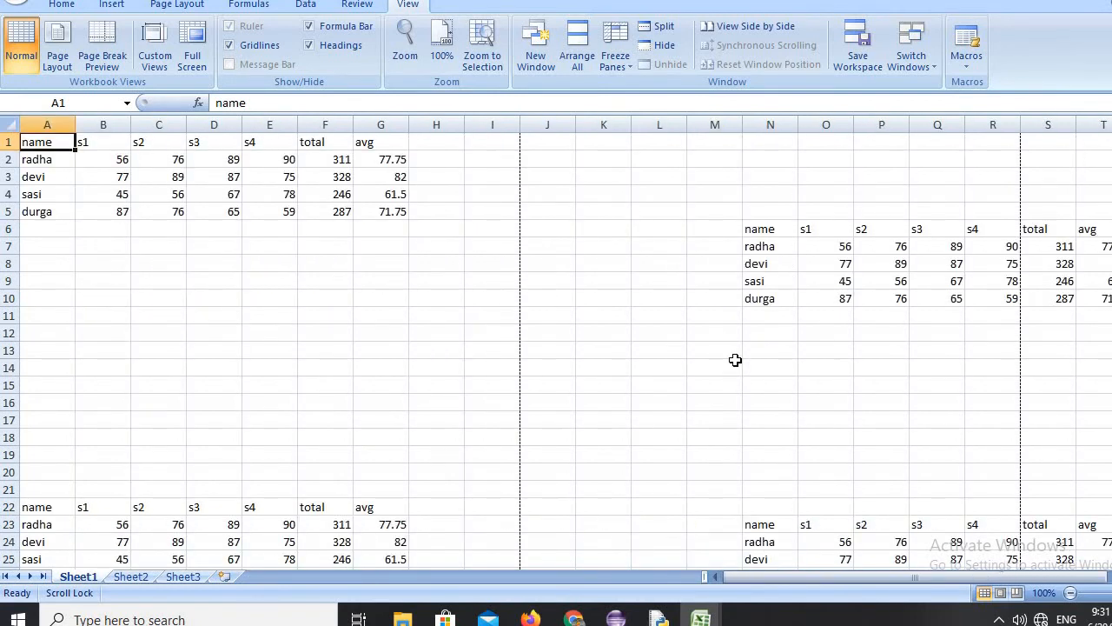
Freeze panes at cell P10 on Sheet1 and check how the columns beyond the frozen area scroll.
click(884, 298)
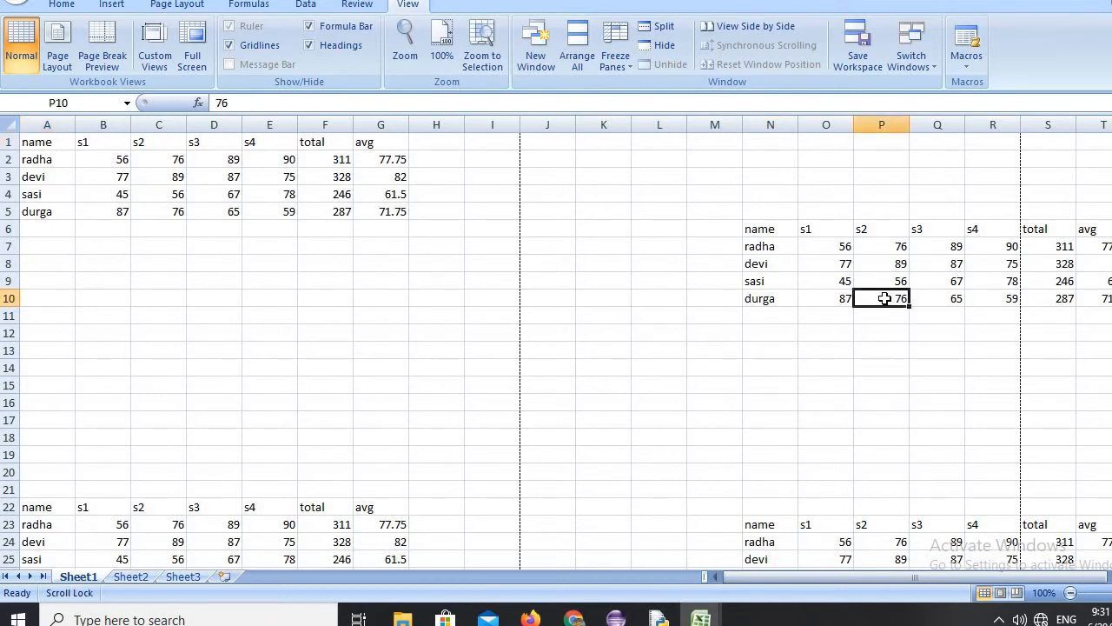
click(626, 62)
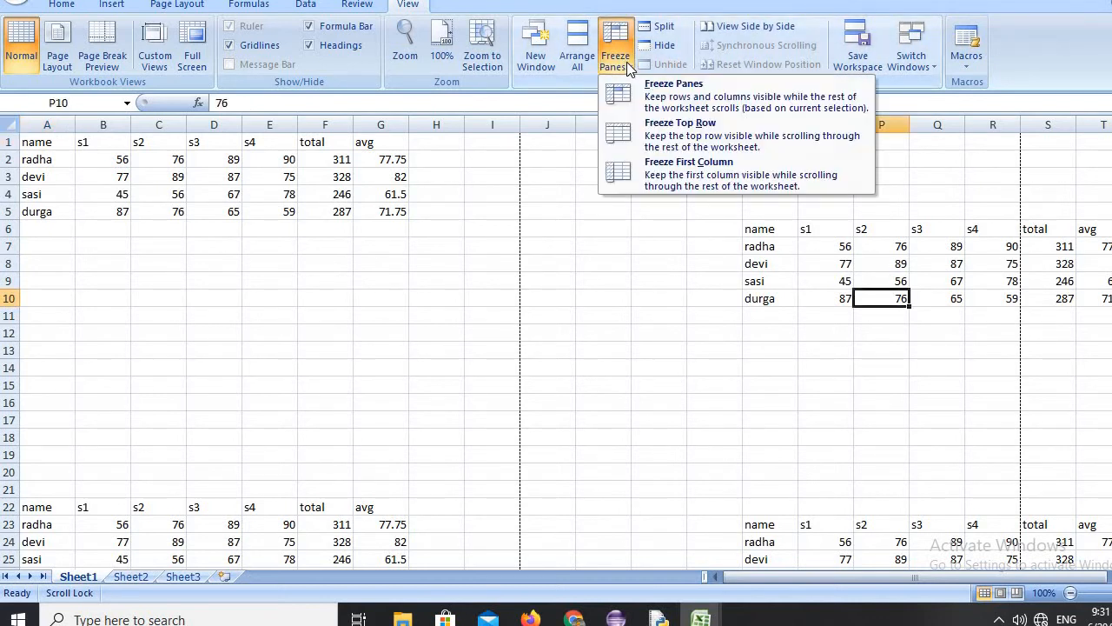
click(663, 94)
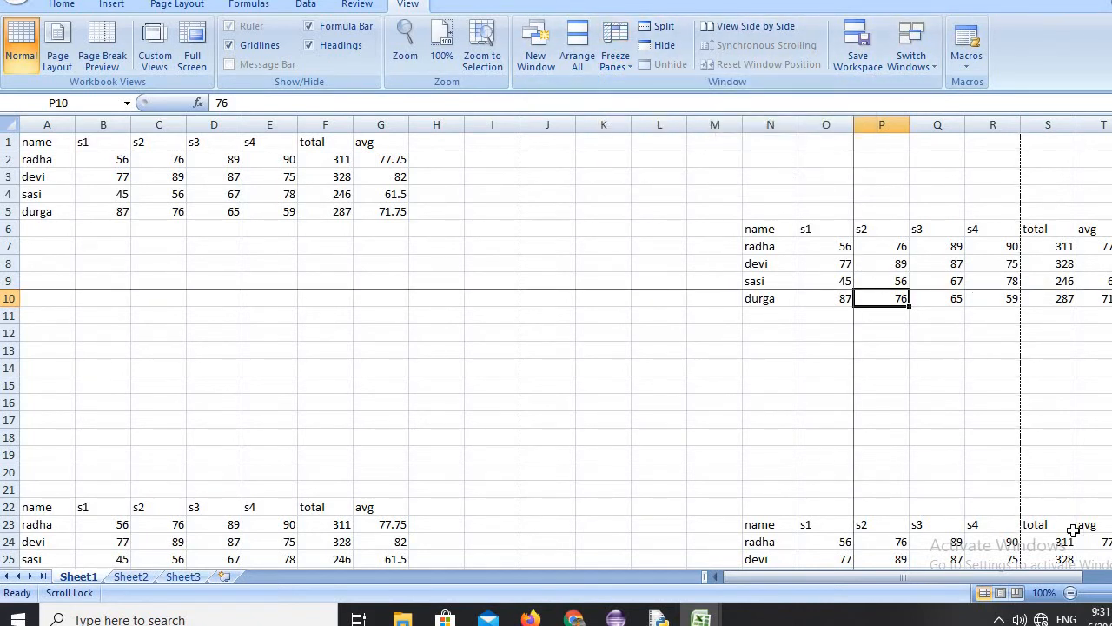
scroll(982, 348, right, 10)
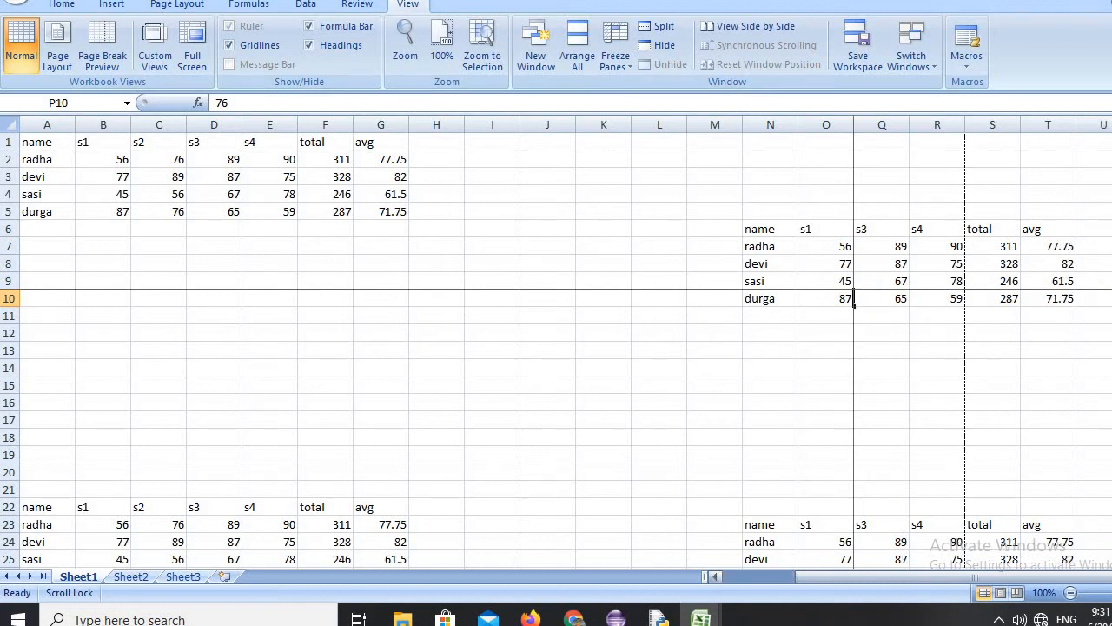
scroll(982, 347, right, 20)
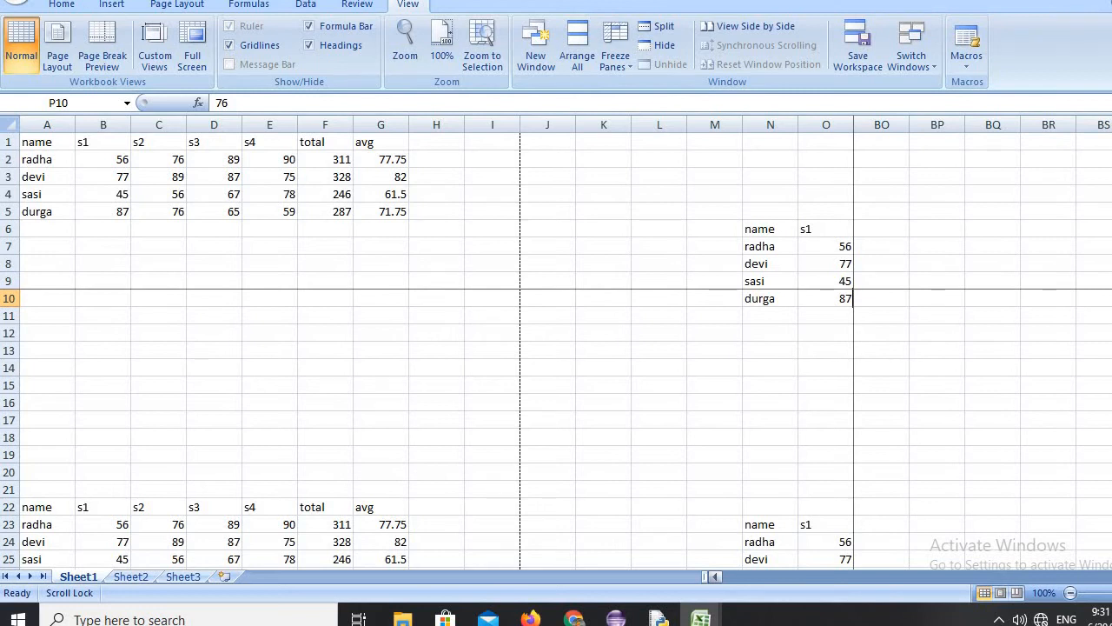
Unfreeze the panes on Sheet1, check that all columns scroll freely, and return to column A.
click(630, 64)
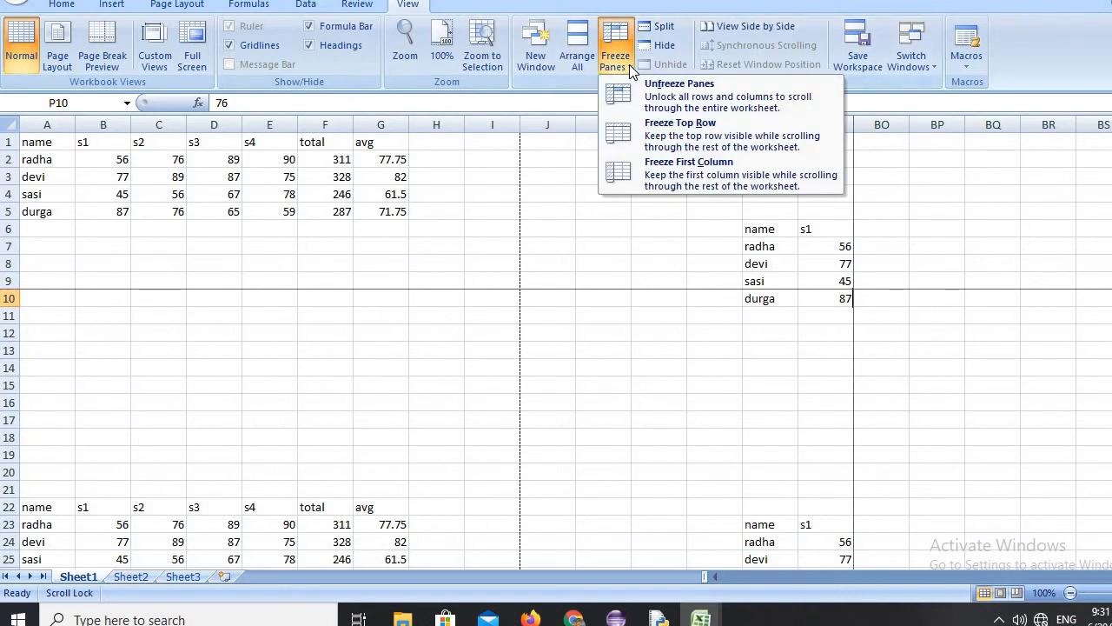
click(664, 99)
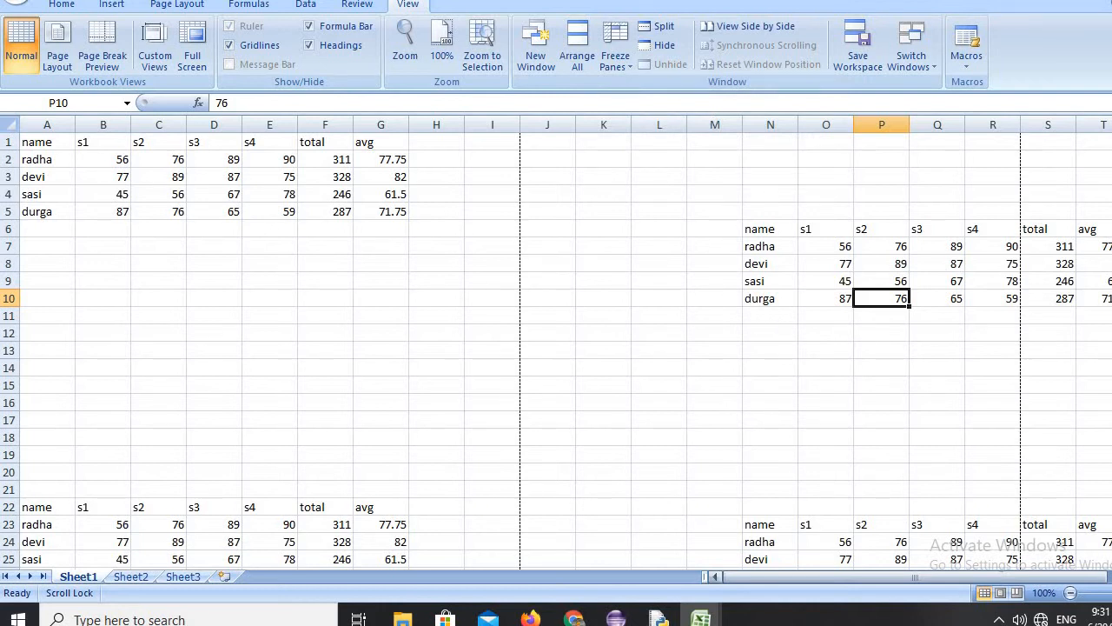
scroll(565, 351, right, 6)
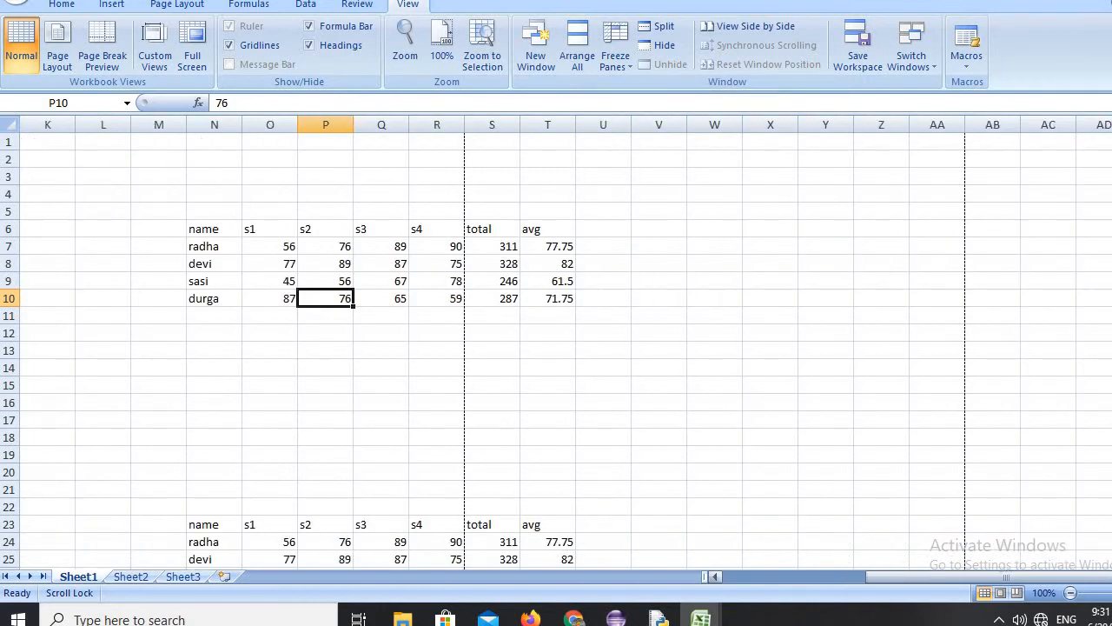
scroll(566, 351, right, 2)
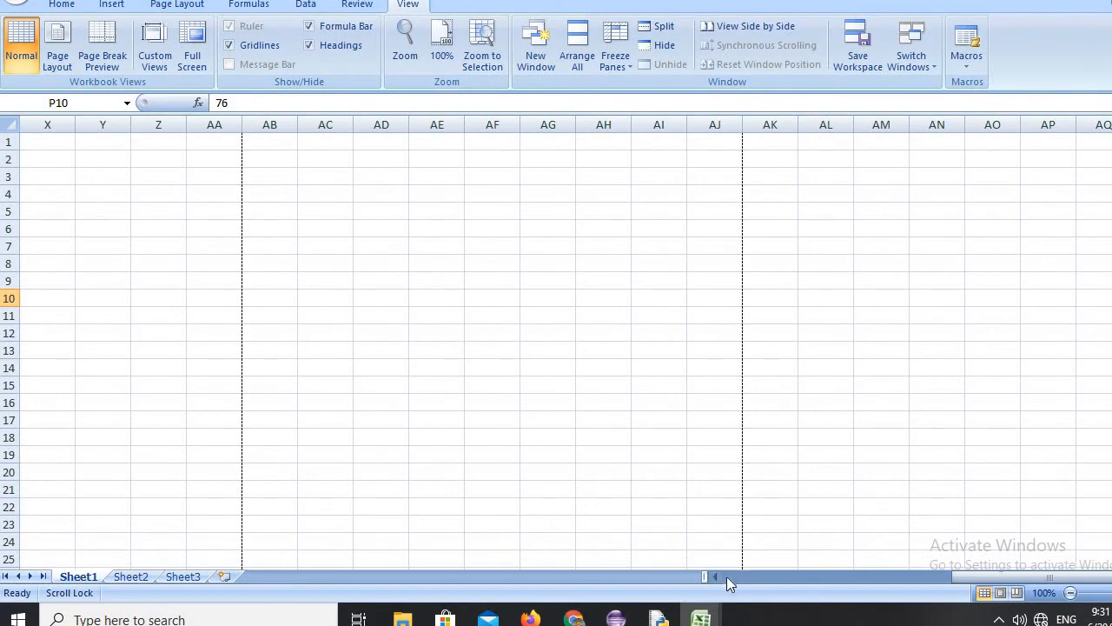
scroll(718, 580, left, 8)
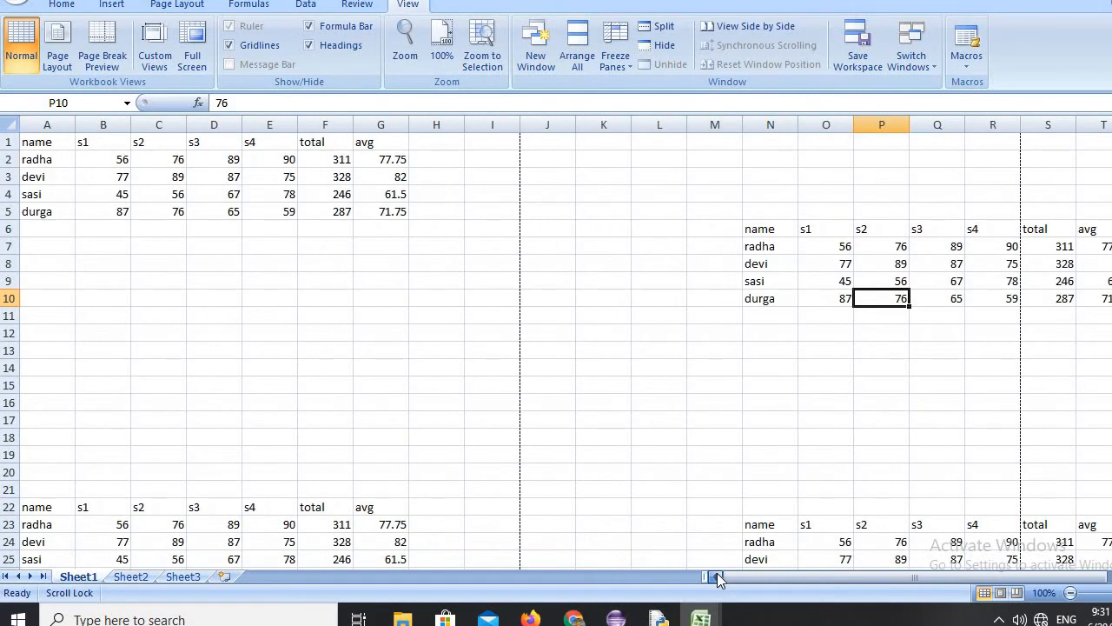
Split the worksheet at cell L15 and scroll the lower panes down to the row 39 tables and back to row 1.
click(641, 318)
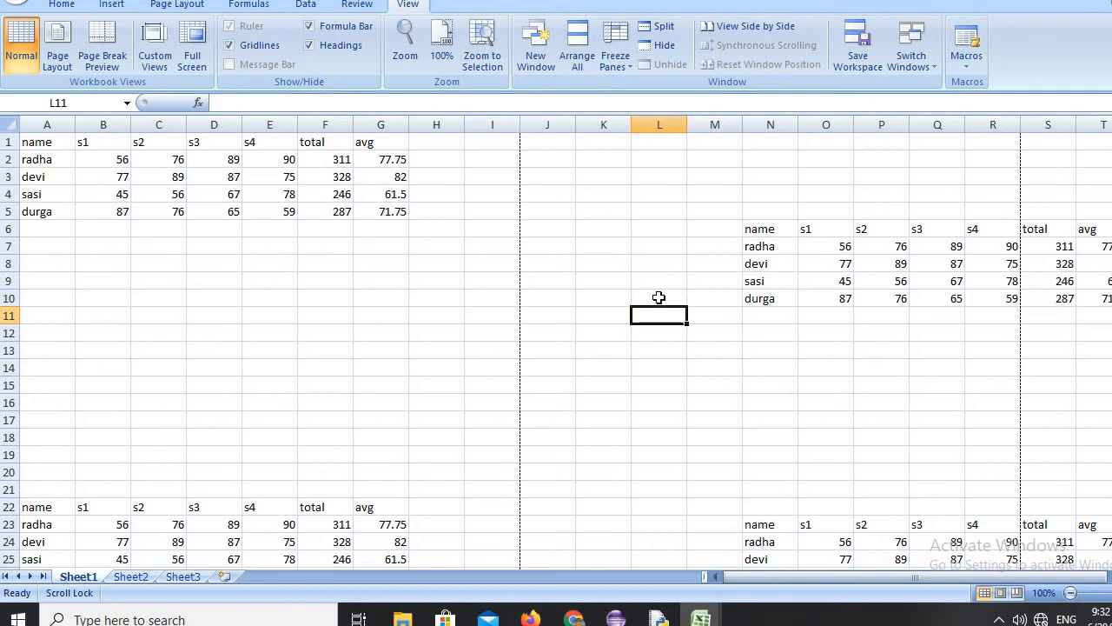
click(649, 389)
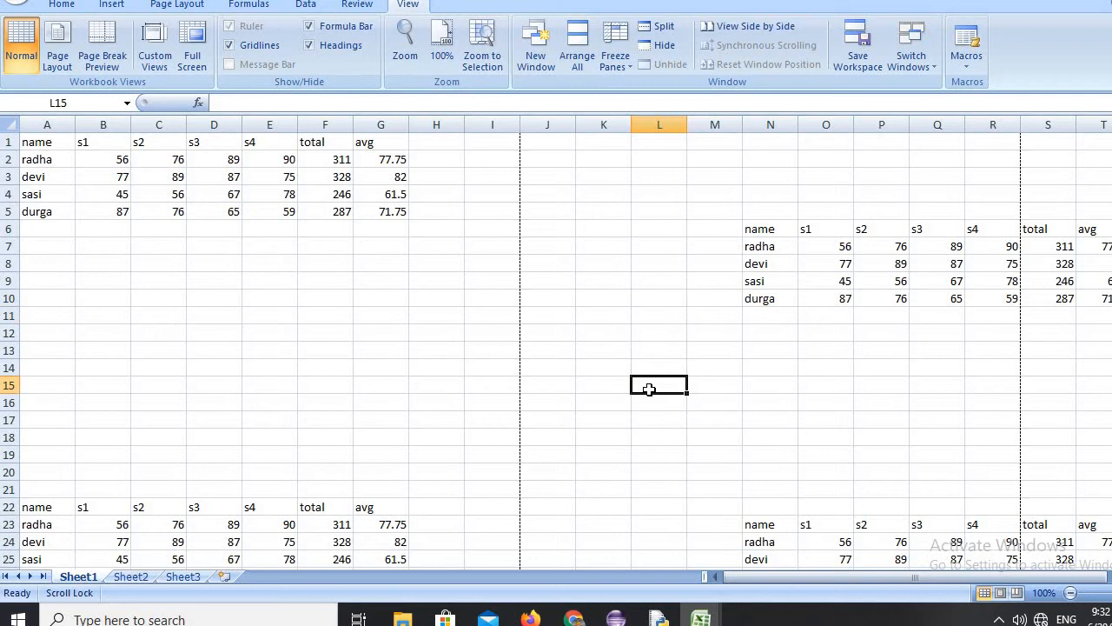
click(665, 33)
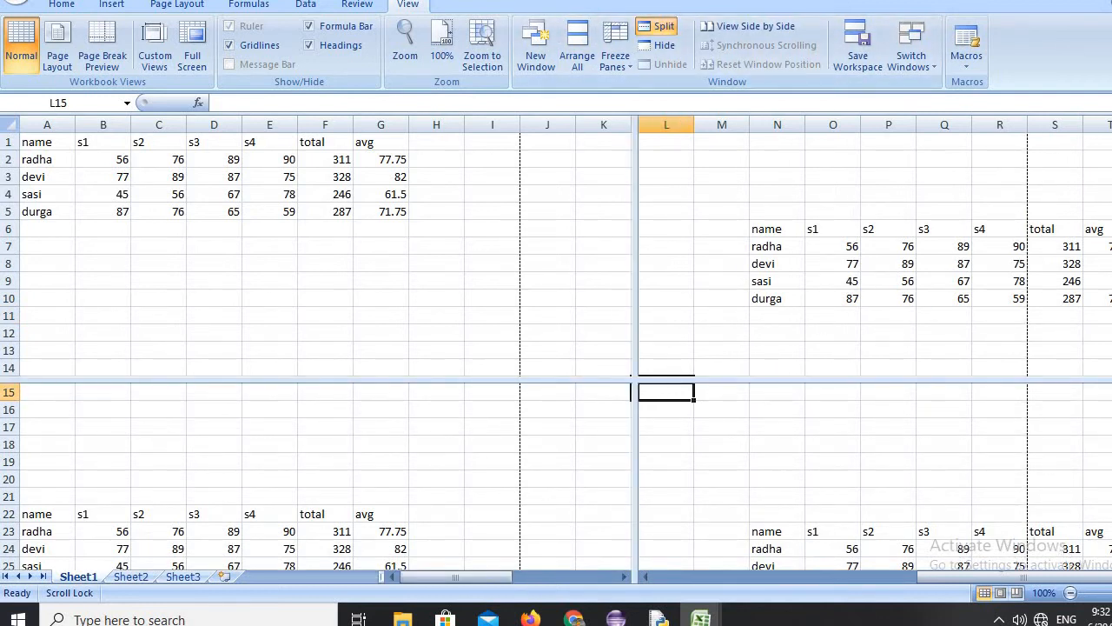
mouse_move(1111, 185)
mouse_down()
mouse_move(1111, 265)
mouse_move(1111, 184)
mouse_up()
drag(1111, 459, 1111, 498)
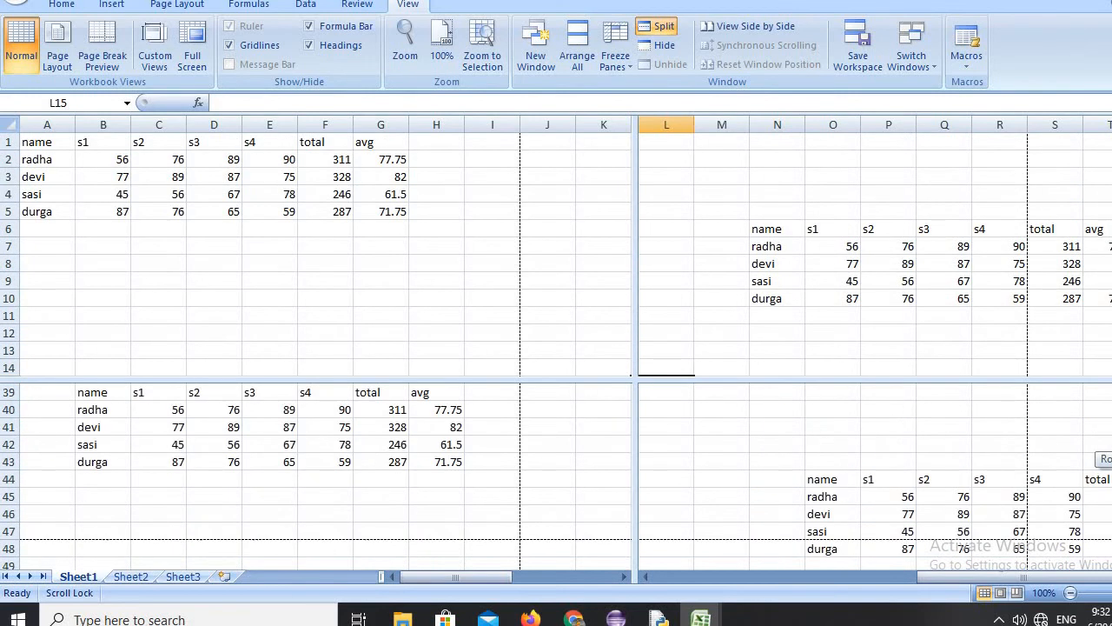
drag(1111, 458, 1111, 459)
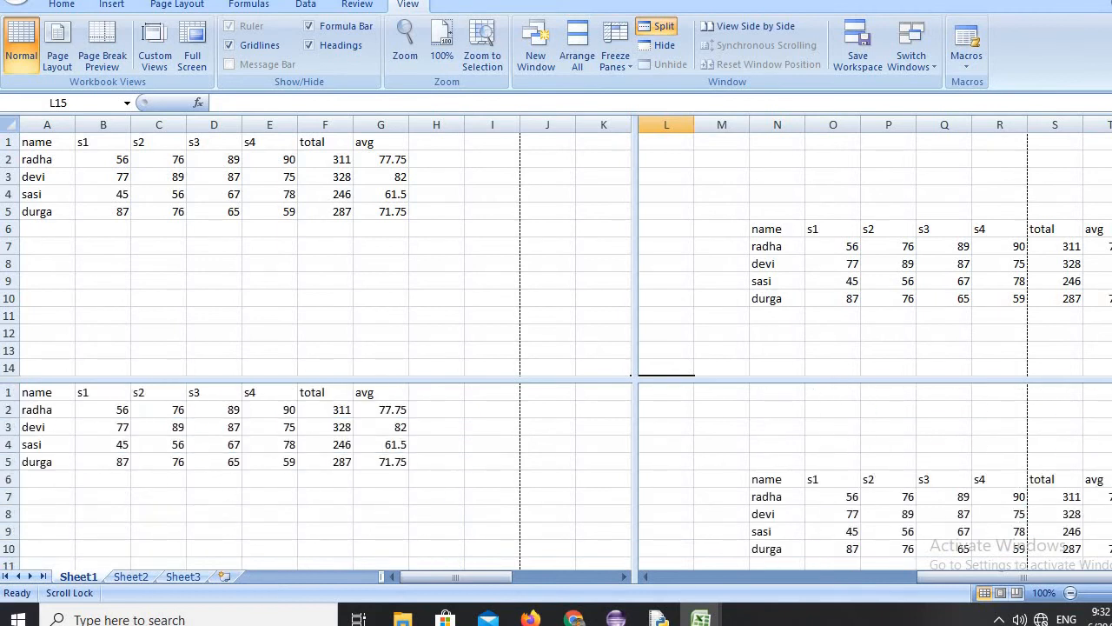
Remove the worksheet split, reapply it at cell L15, and remove it again.
click(664, 26)
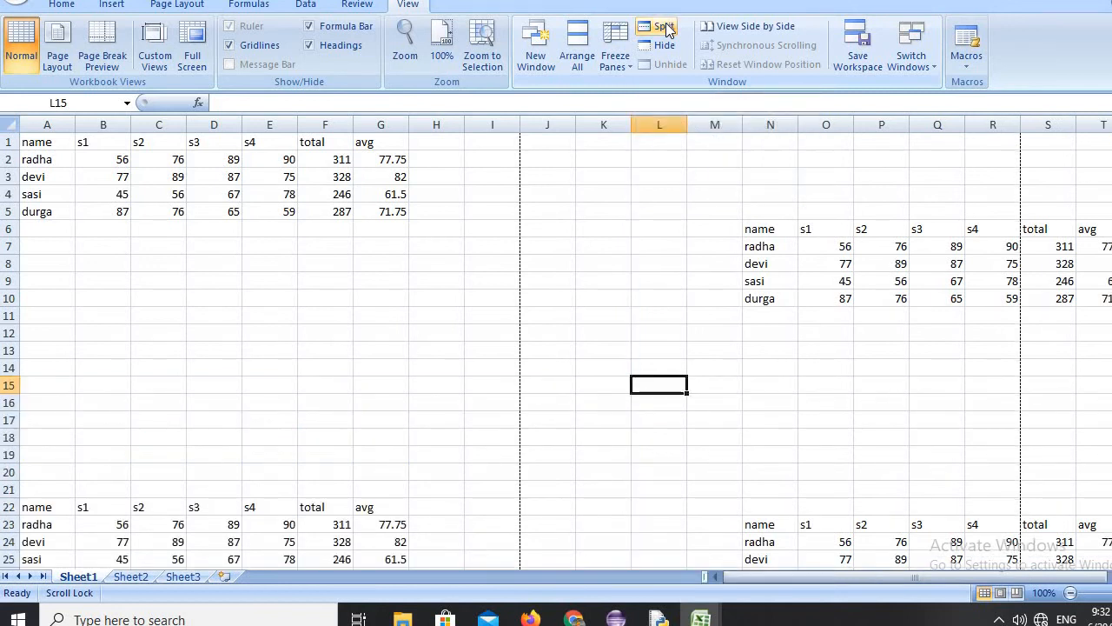
click(664, 27)
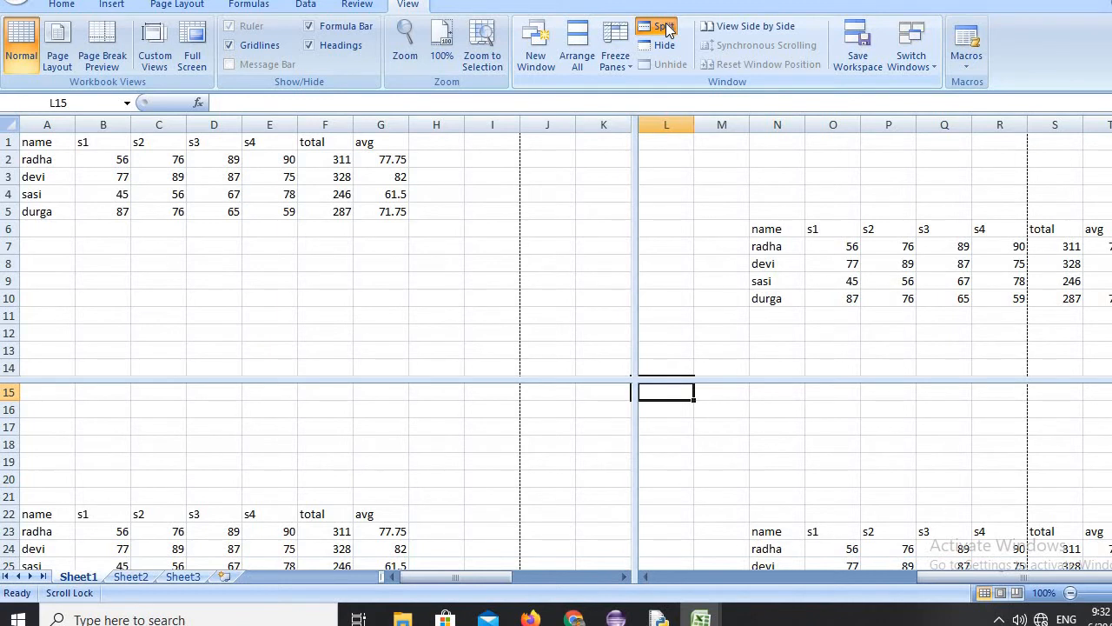
click(666, 28)
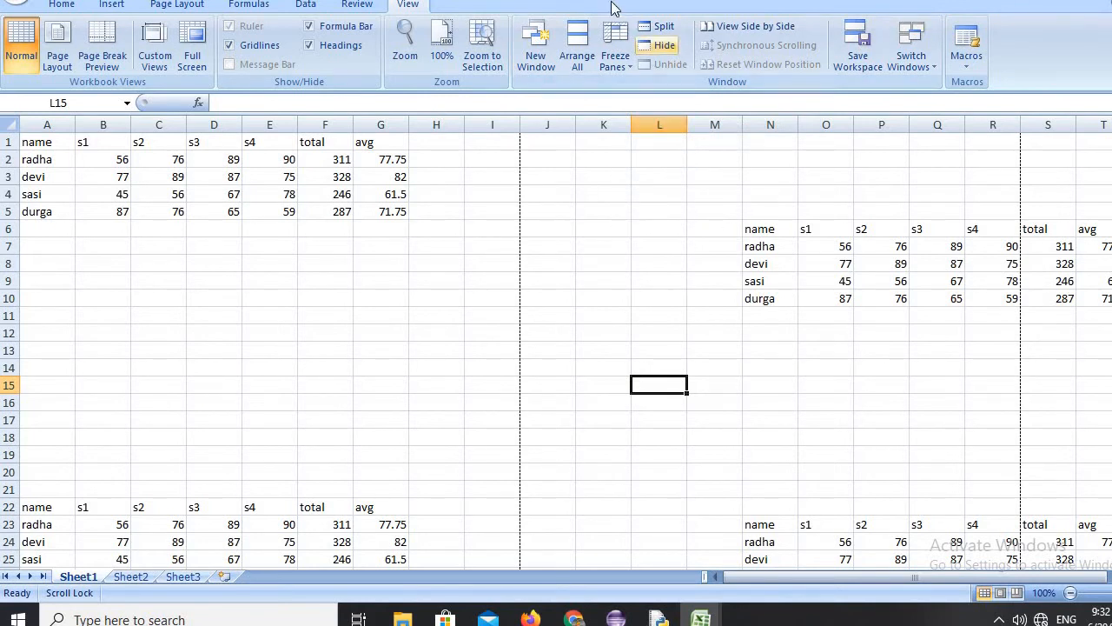
Hide the Book1:2 window and unhide it again.
click(665, 46)
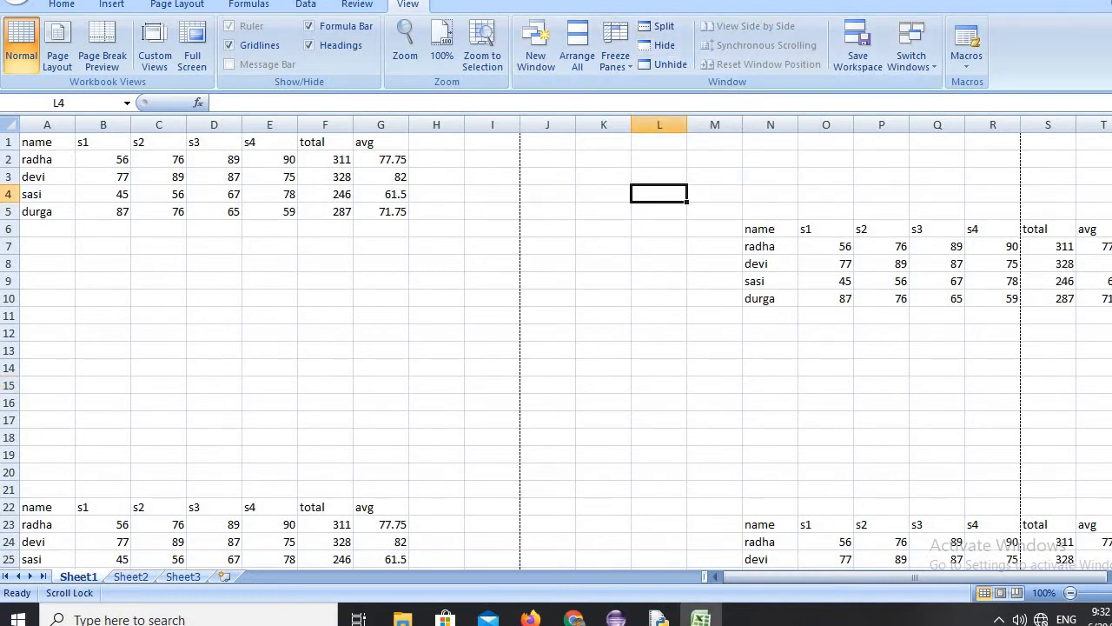
click(671, 64)
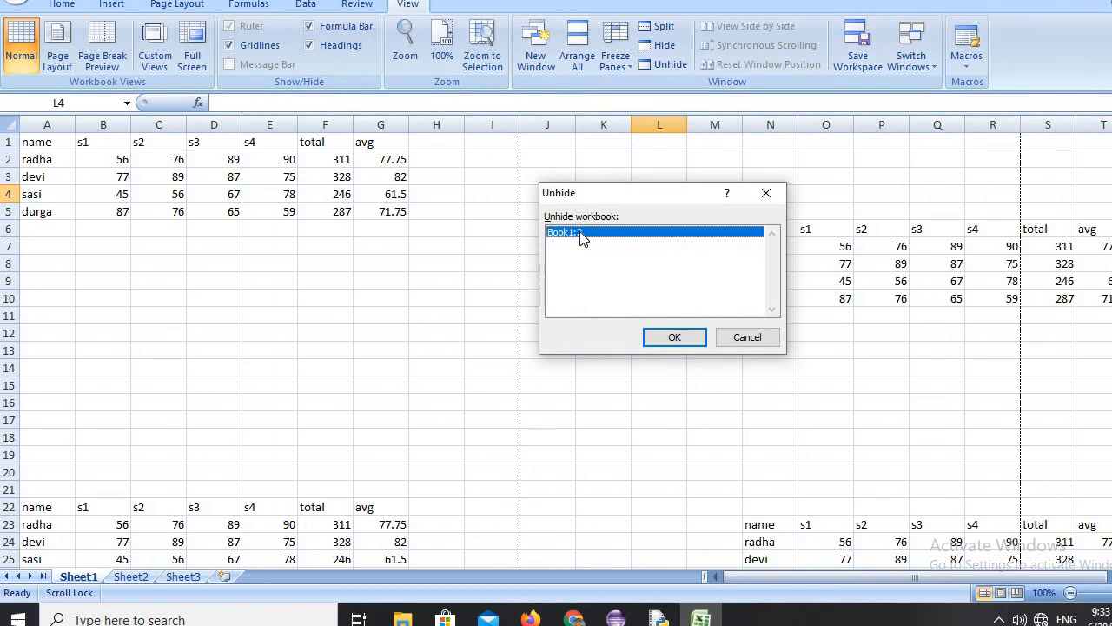
click(695, 344)
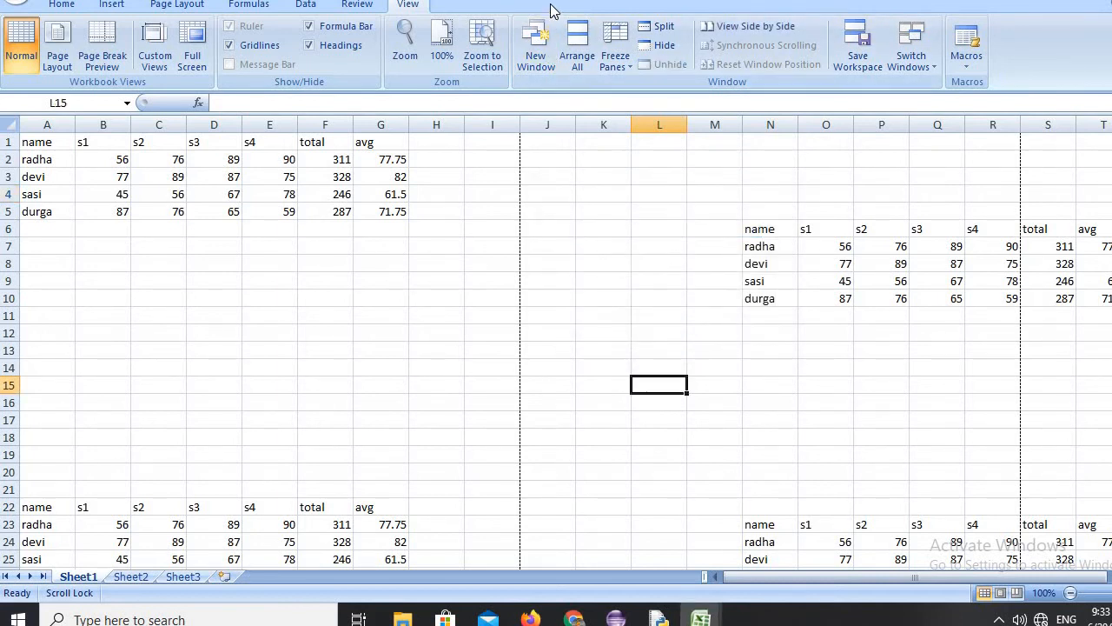
View the two workbook windows side by side, then restore and re-maximize the program window.
click(613, 164)
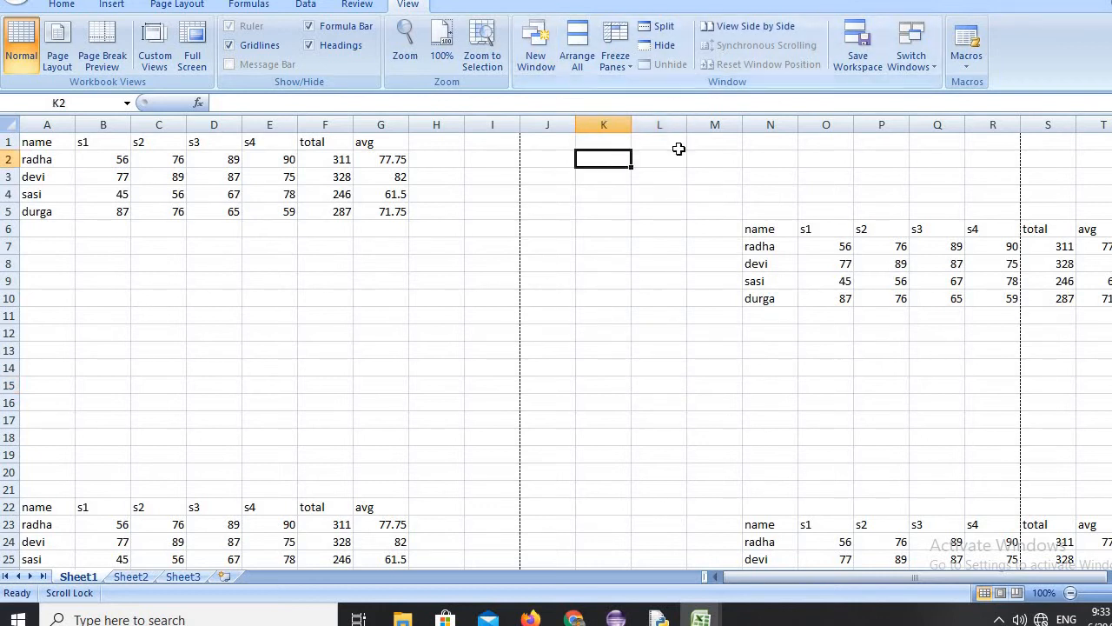
click(752, 26)
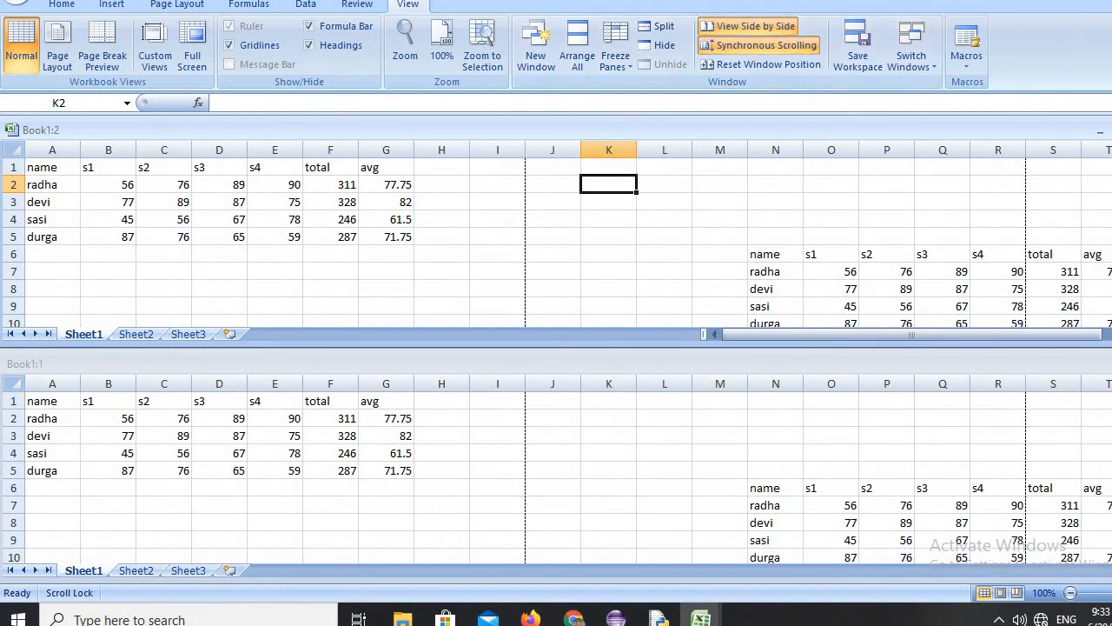
click(1111, 1)
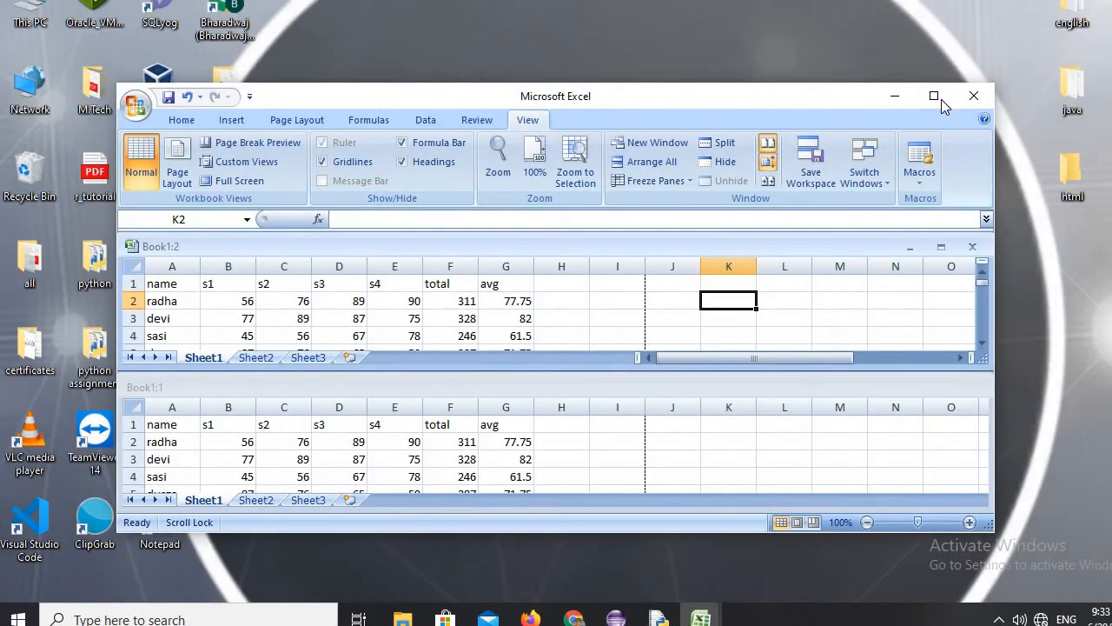
click(935, 97)
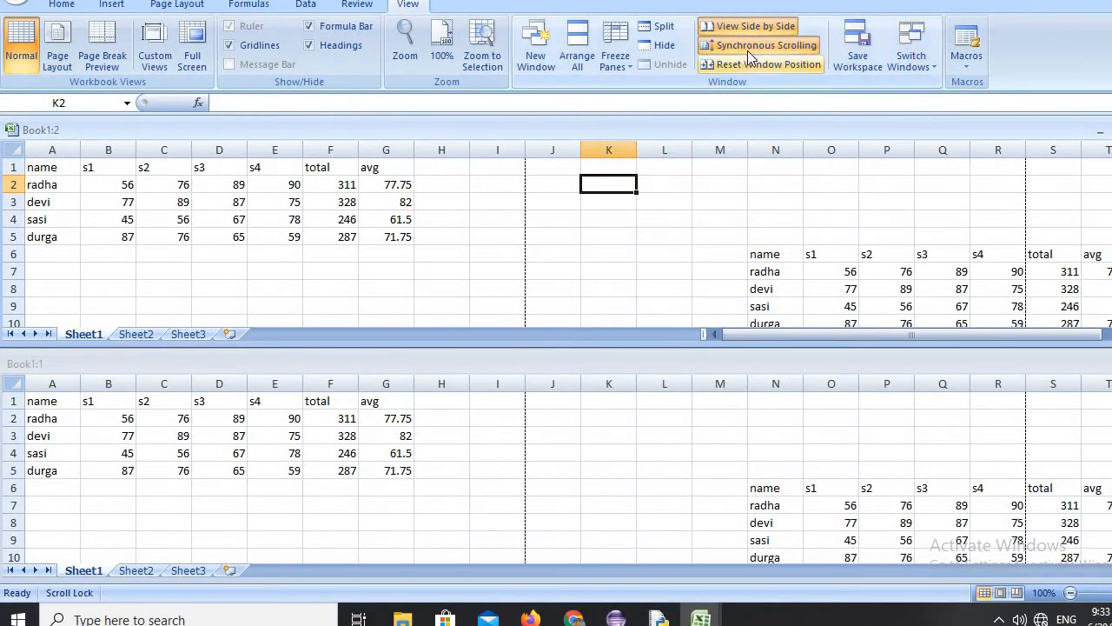
Rearrange the side-by-side workbook windows as Cascade and select cell M3 in Book1:2.
click(580, 62)
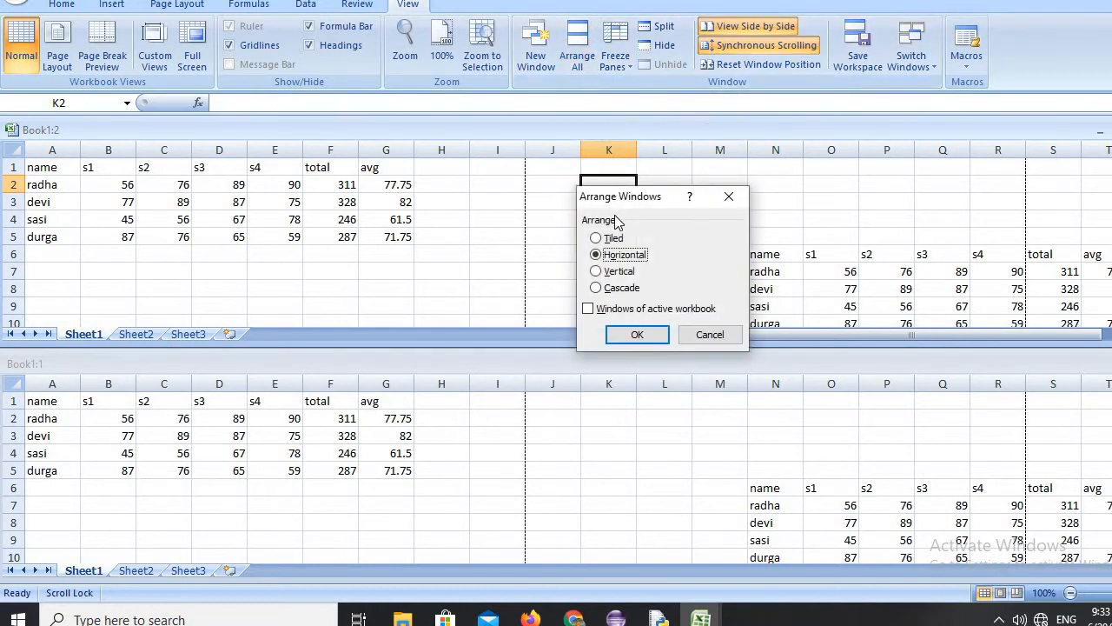
click(618, 272)
click(620, 289)
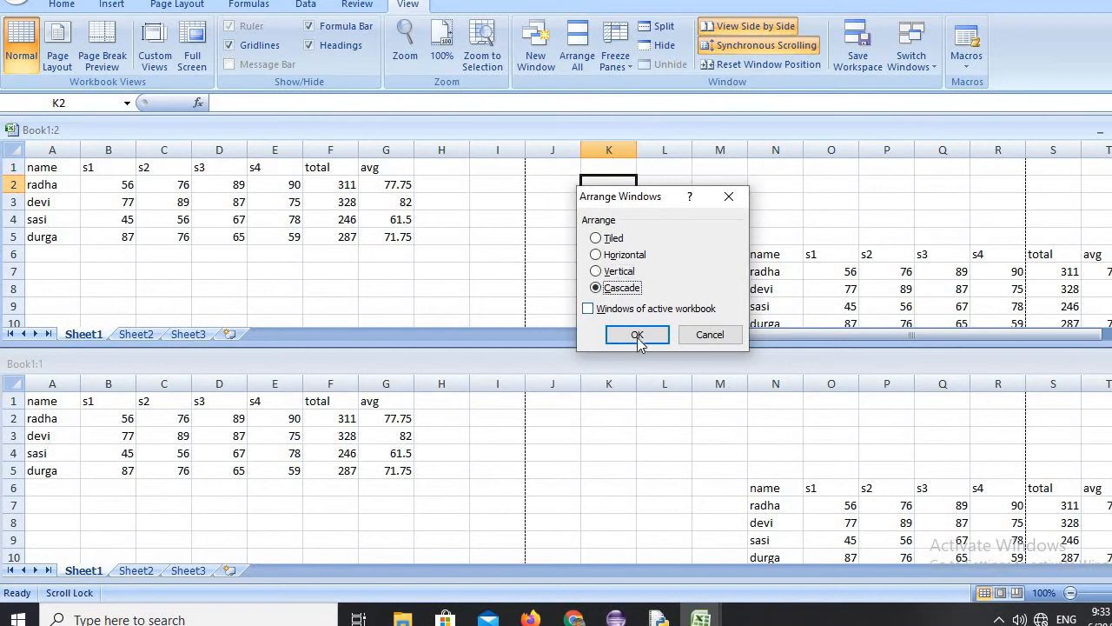
click(638, 335)
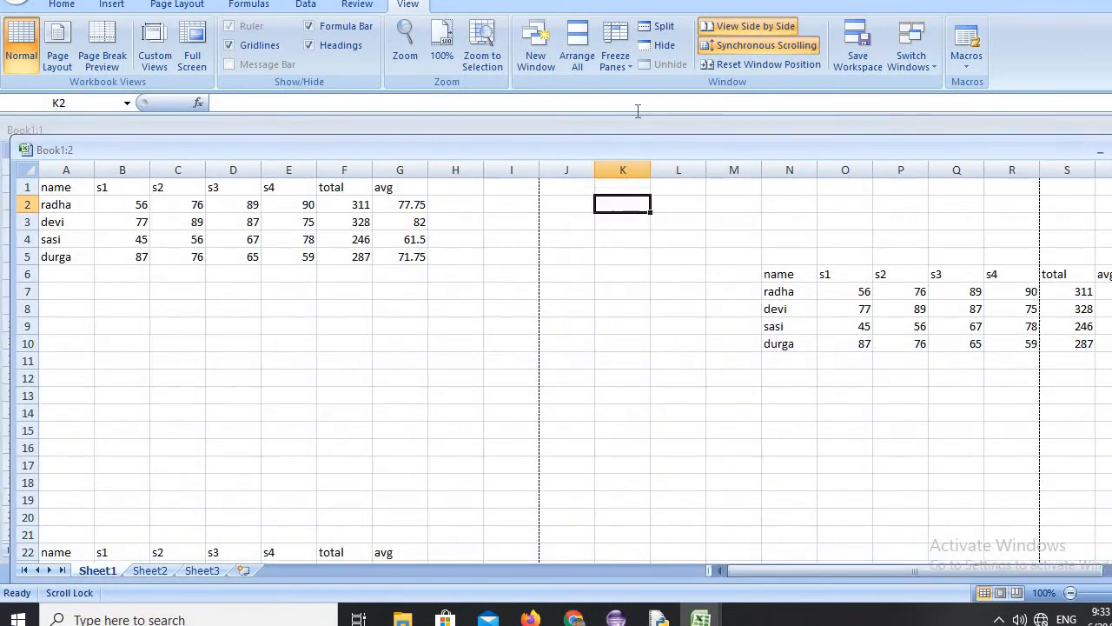
click(673, 311)
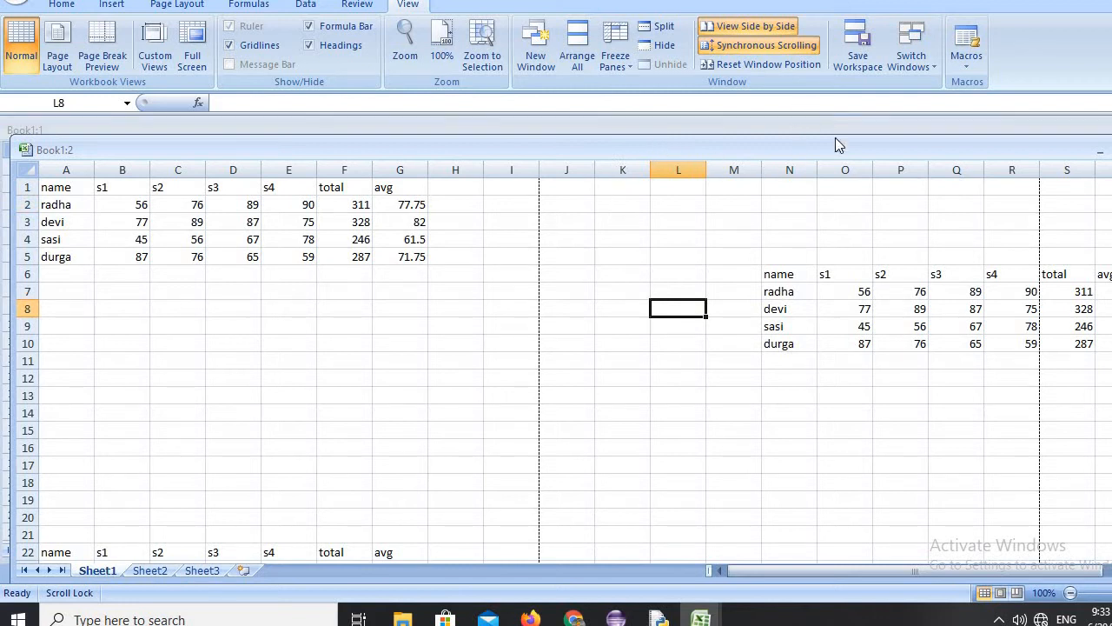
click(718, 217)
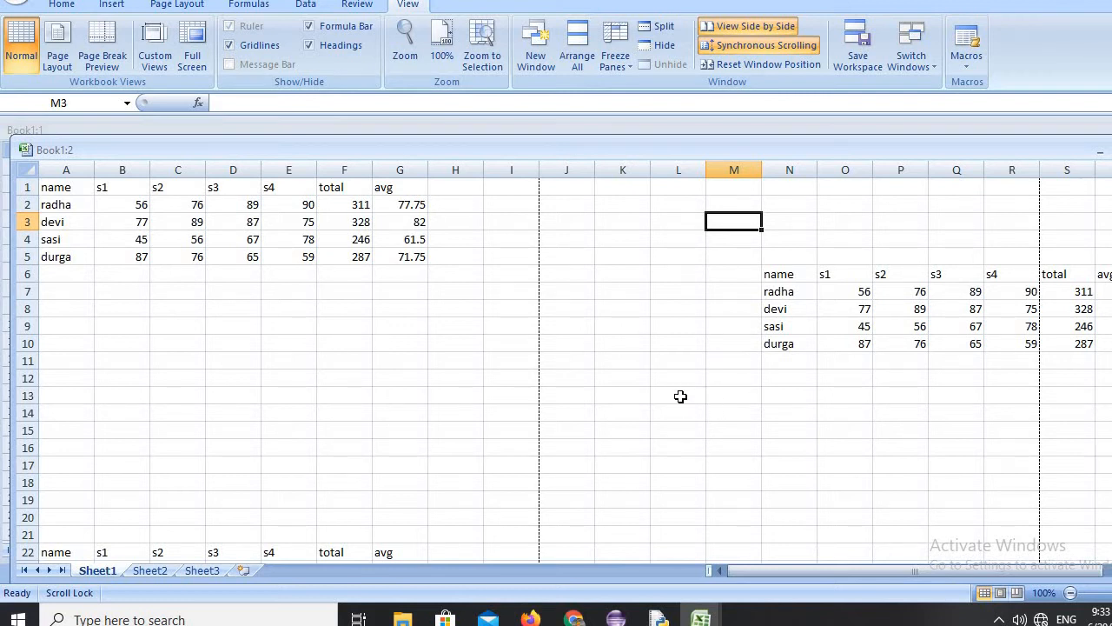
Start recording a macro named h stored in this workbook, and enter gfgfghfghfghfghf in cell M3.
click(972, 68)
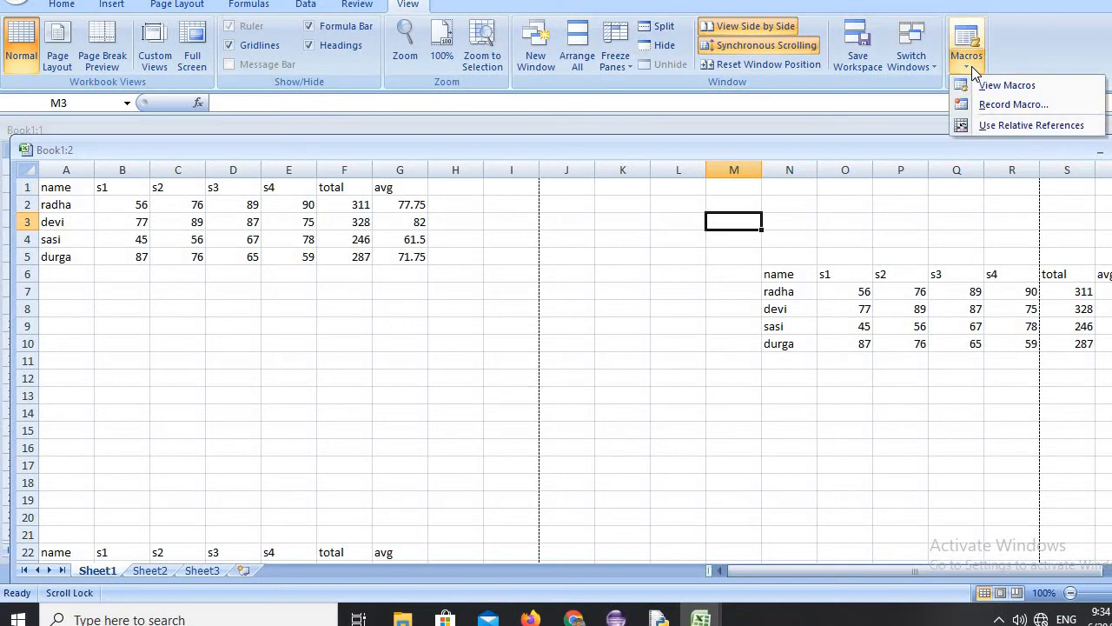
click(992, 104)
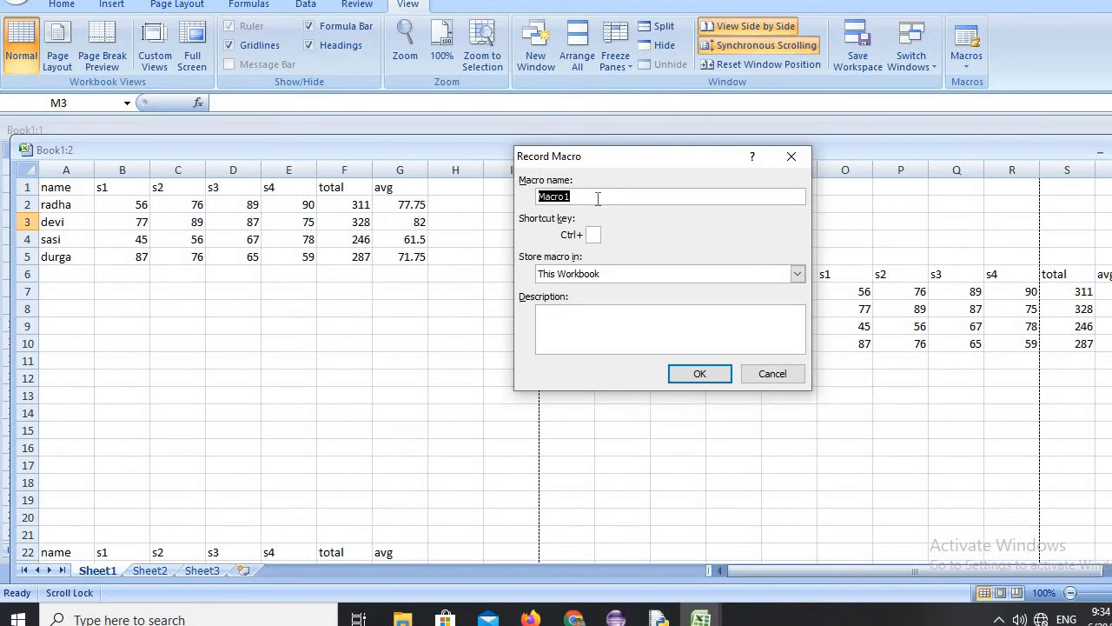
text(hyma)
click(699, 375)
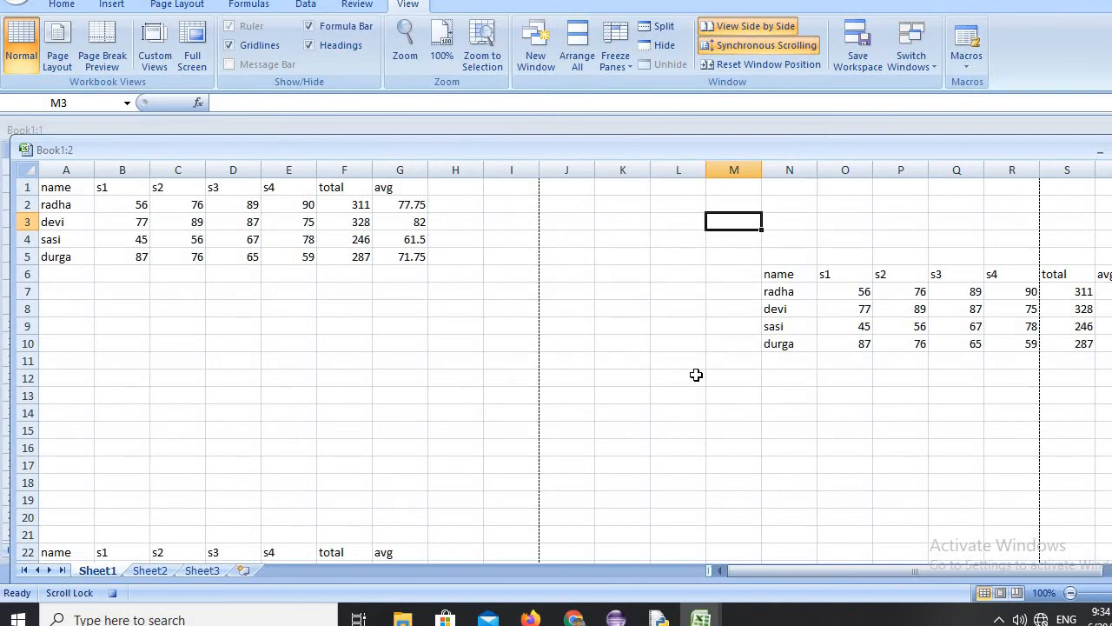
text(gfgfghfghfghfghf)
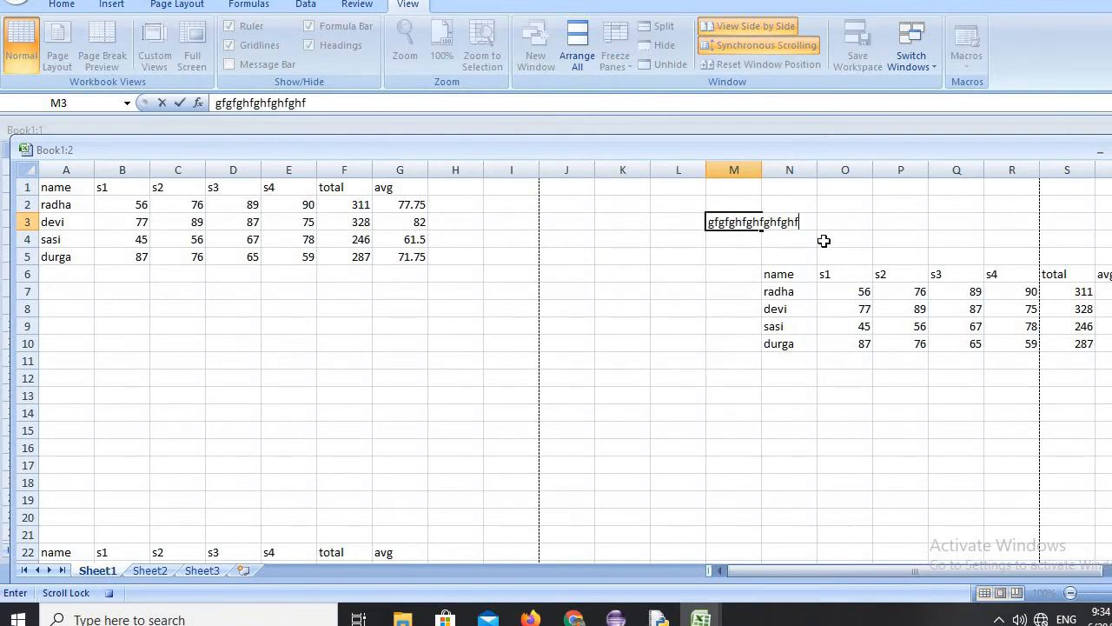
click(690, 274)
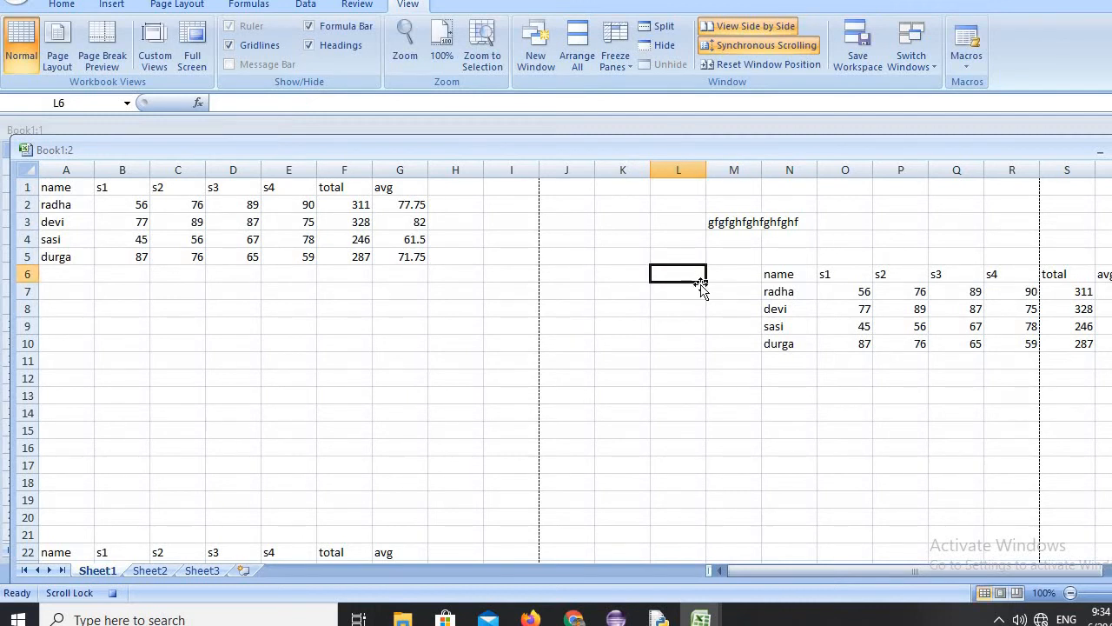
Stop recording the macro, and run it in cells L6 and L10 to fill in the recorded text.
click(965, 67)
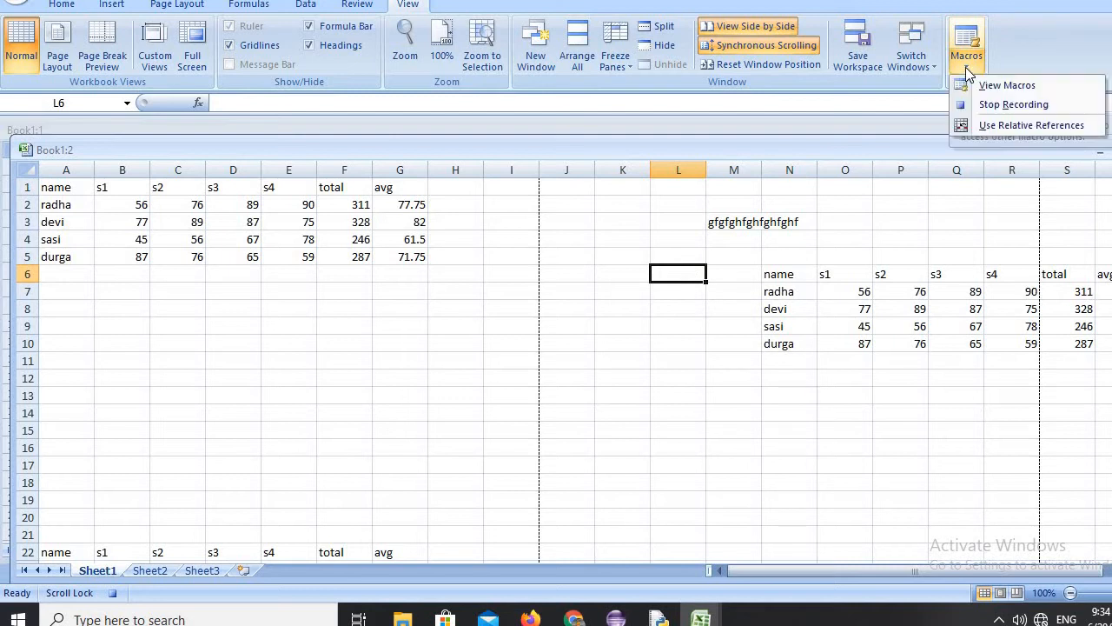
click(1002, 103)
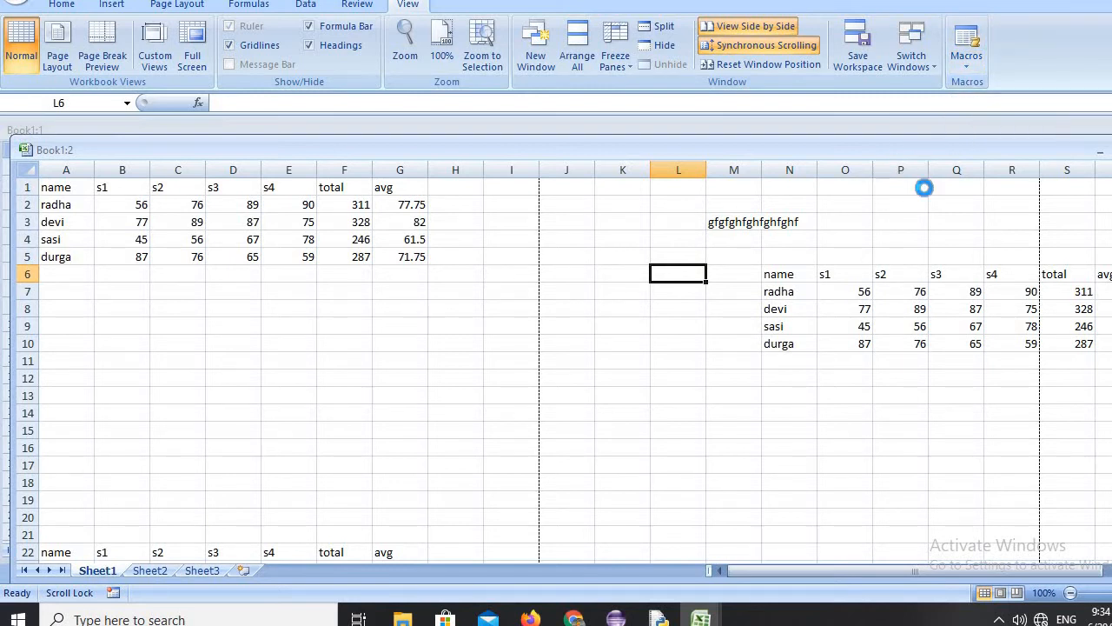
text(gfgfghfghfghfghf)
click(655, 342)
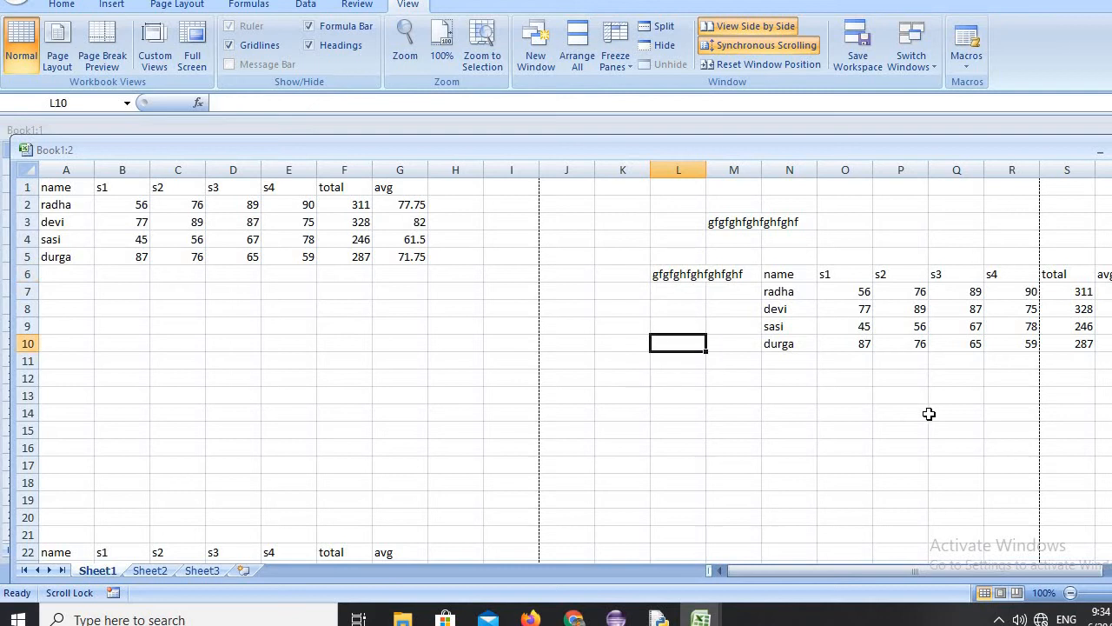
key(ctrl+m)
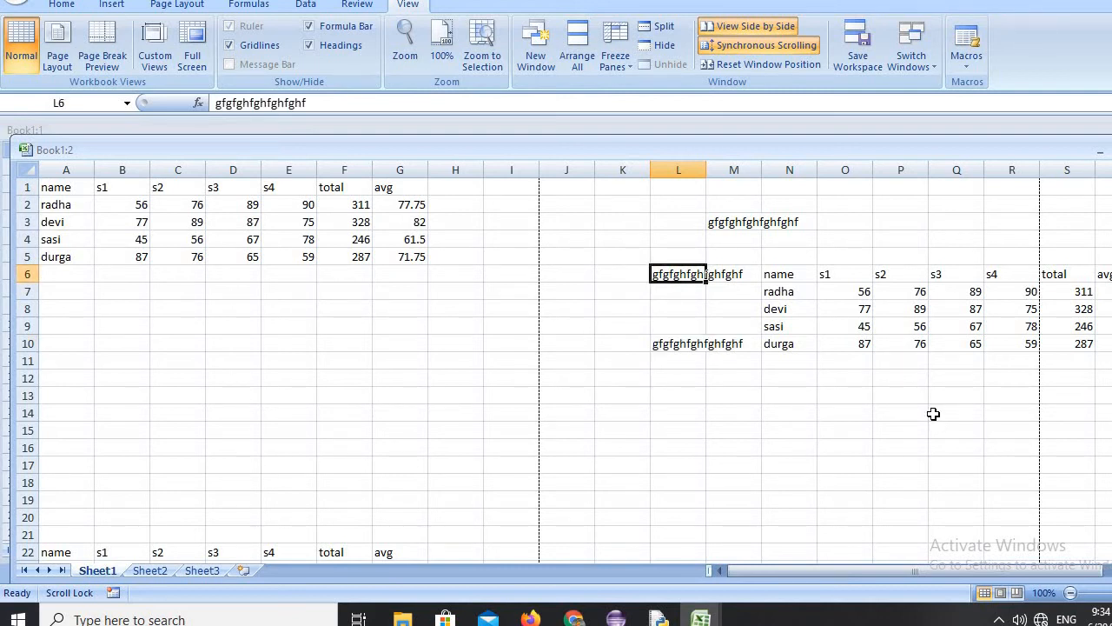
Select cell O14 and run the recorded macro there from the list of macros in all open workbooks.
click(819, 364)
click(857, 415)
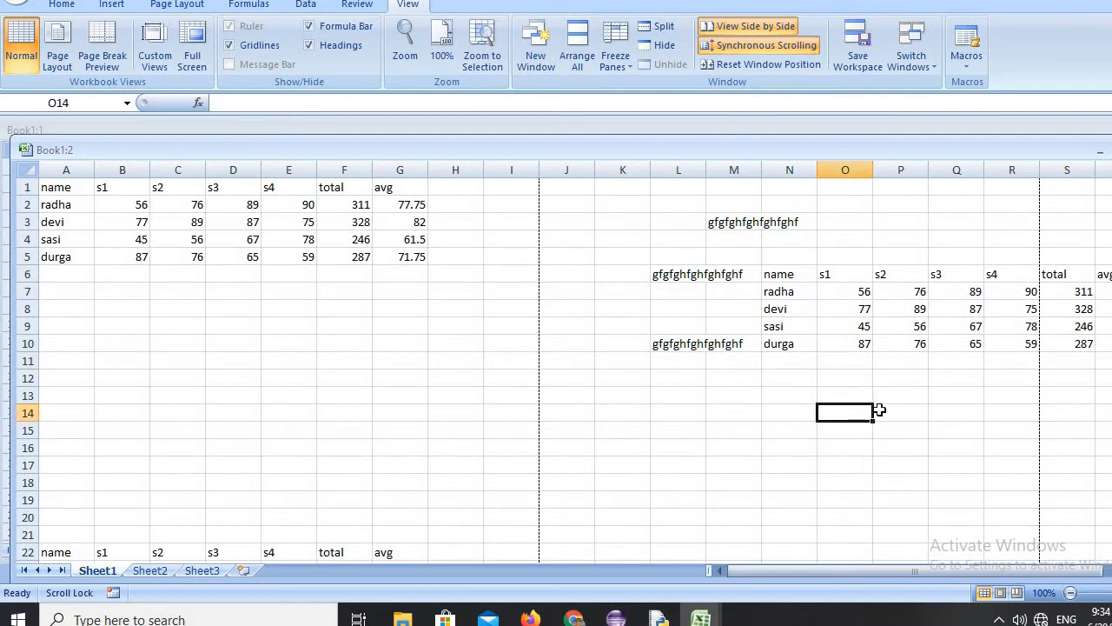
click(969, 64)
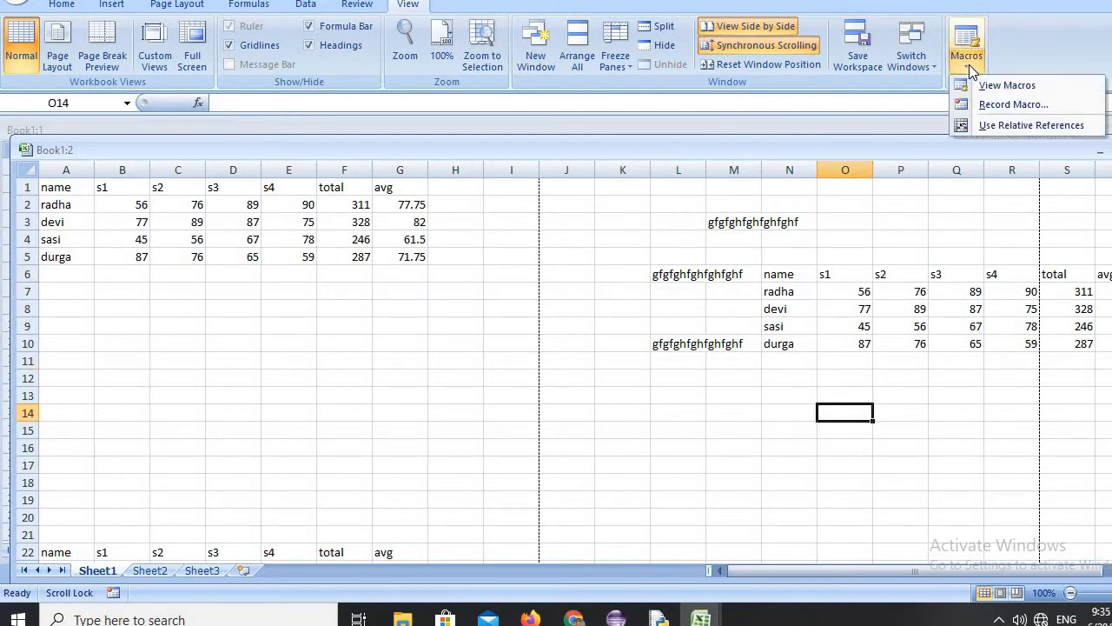
click(990, 87)
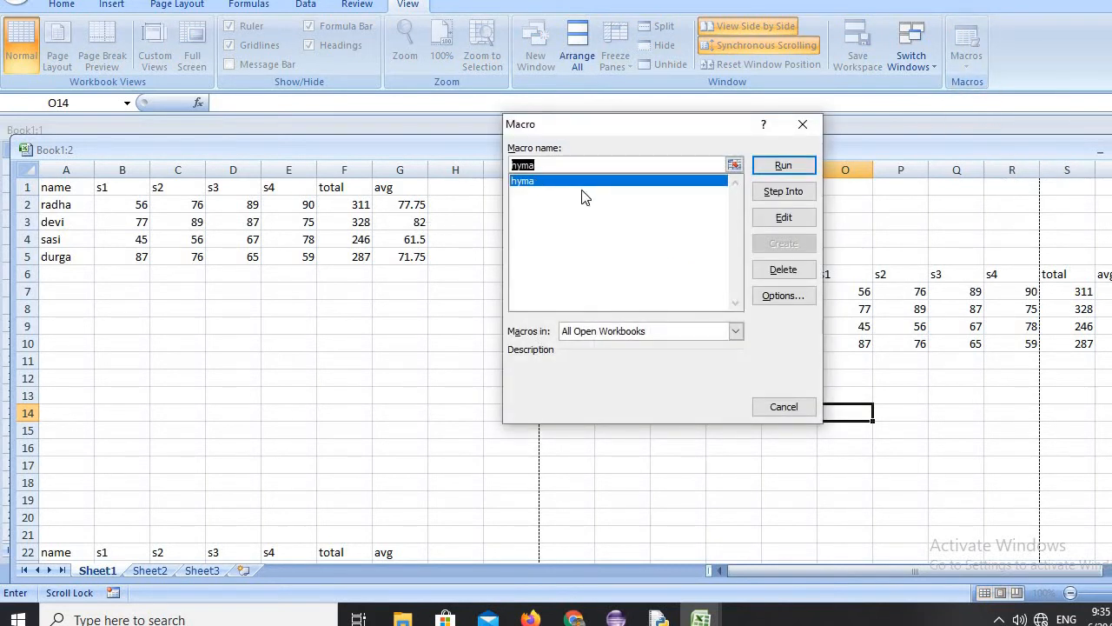
click(762, 165)
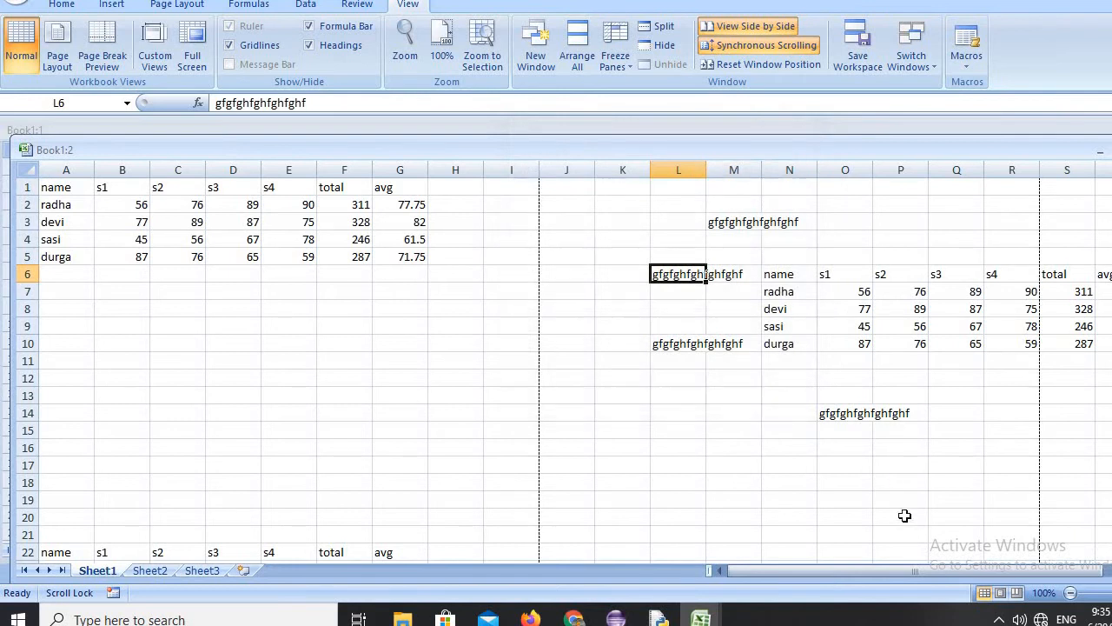
click(876, 445)
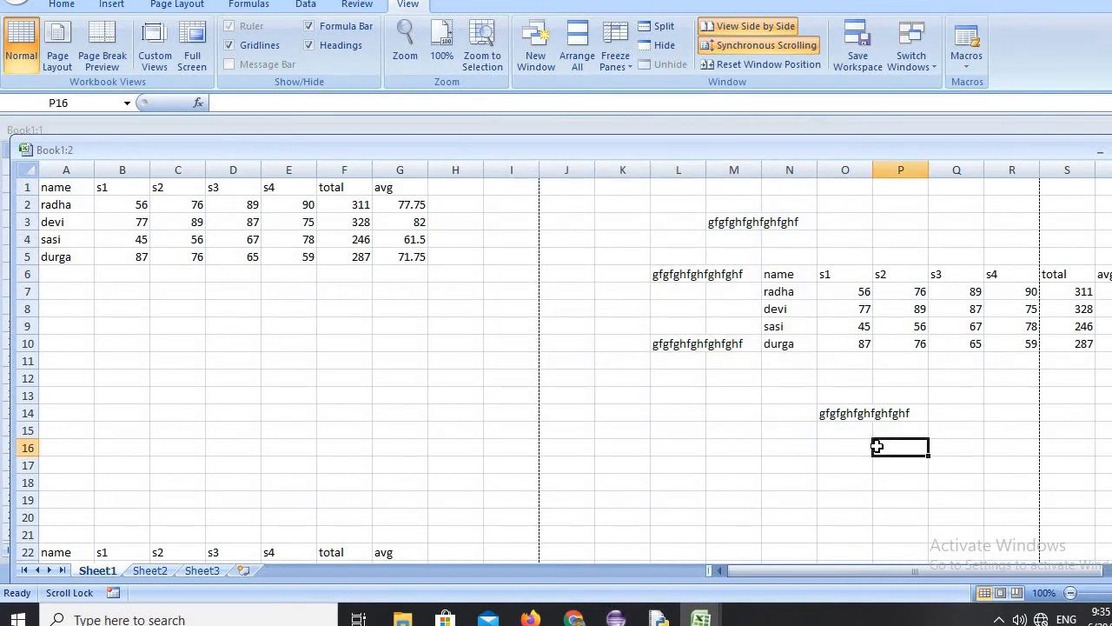
click(744, 482)
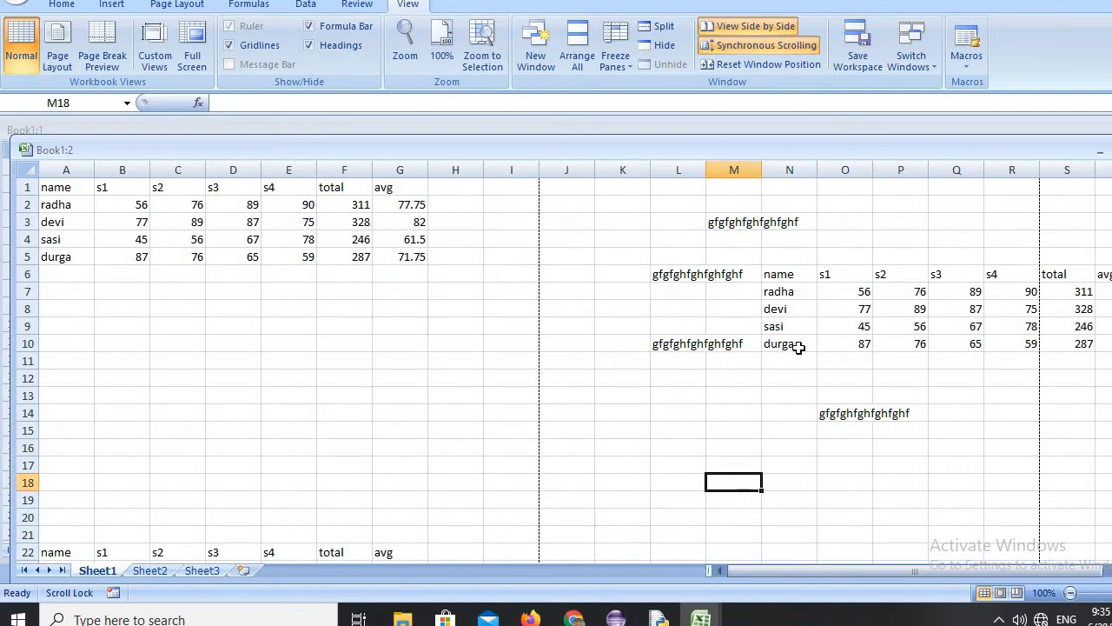
click(888, 233)
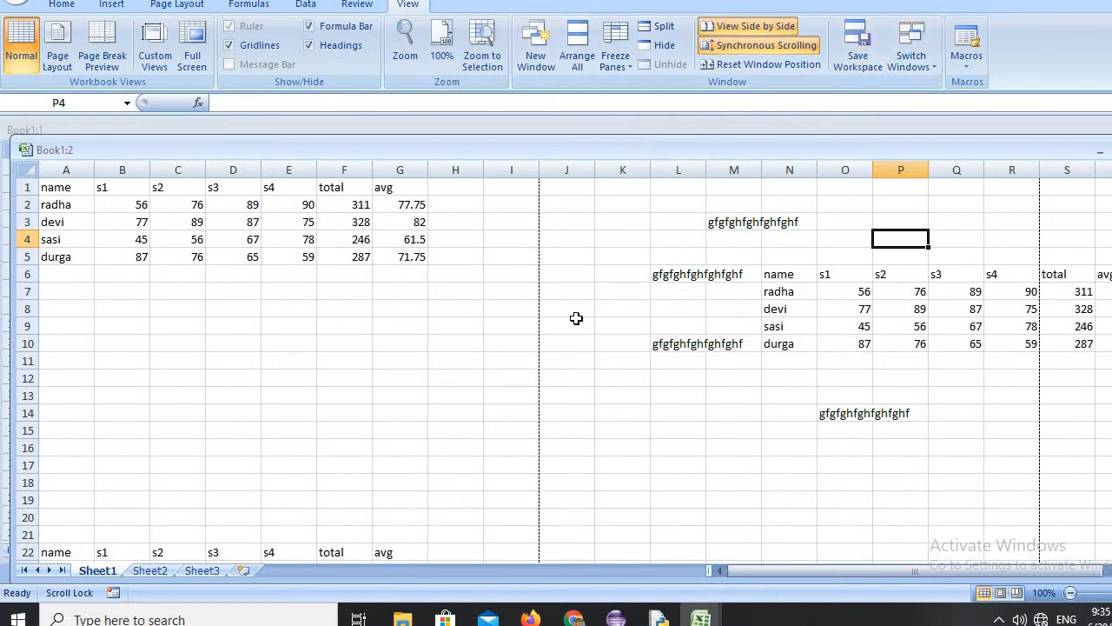
Copy the marks table in A1:G5 of Sheet1 and paste it into Sheet2 starting at cell A1.
click(148, 570)
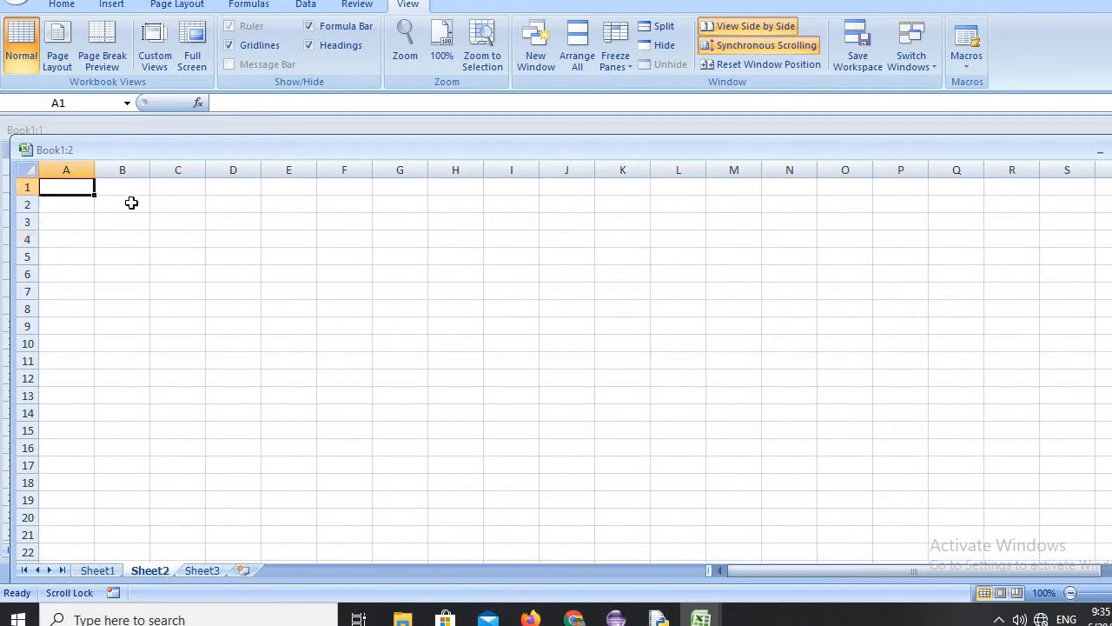
click(97, 570)
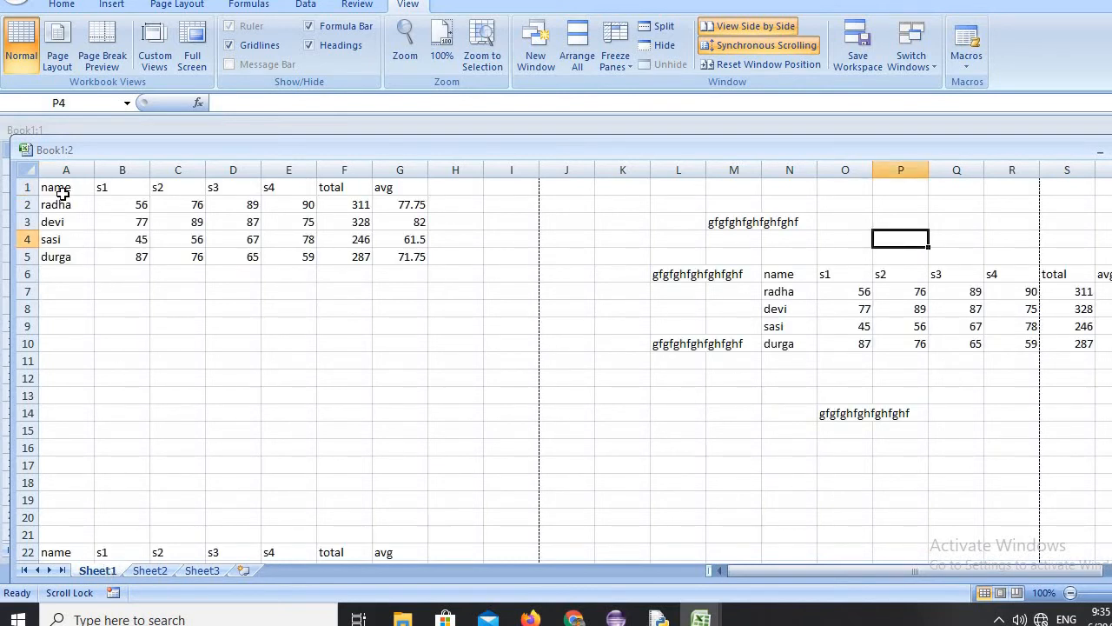
drag(62, 186, 405, 253)
click(63, 5)
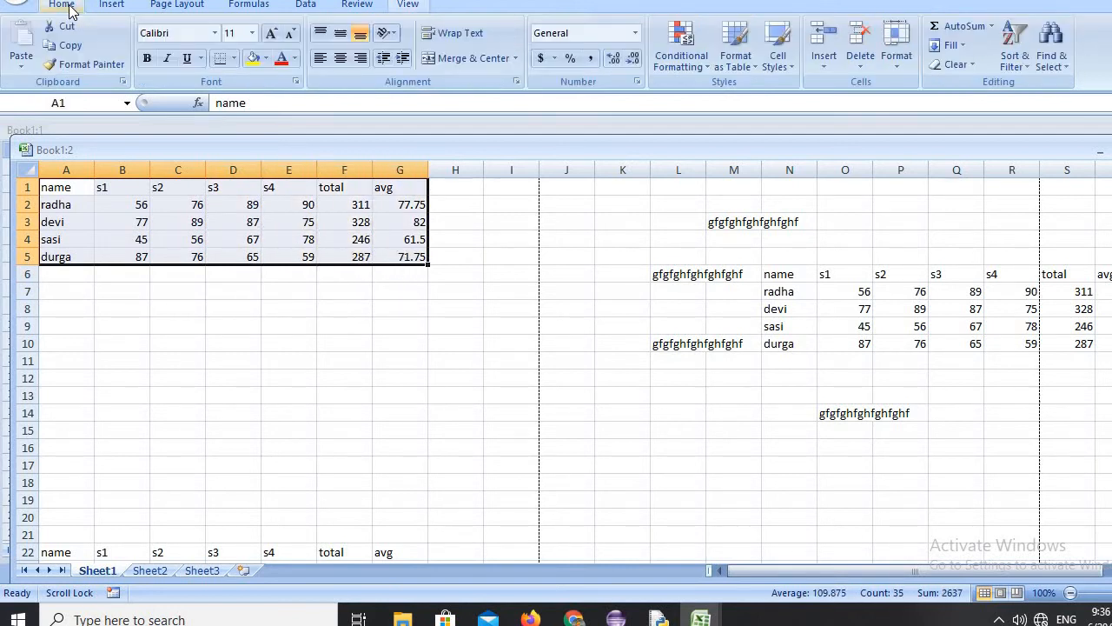
click(70, 46)
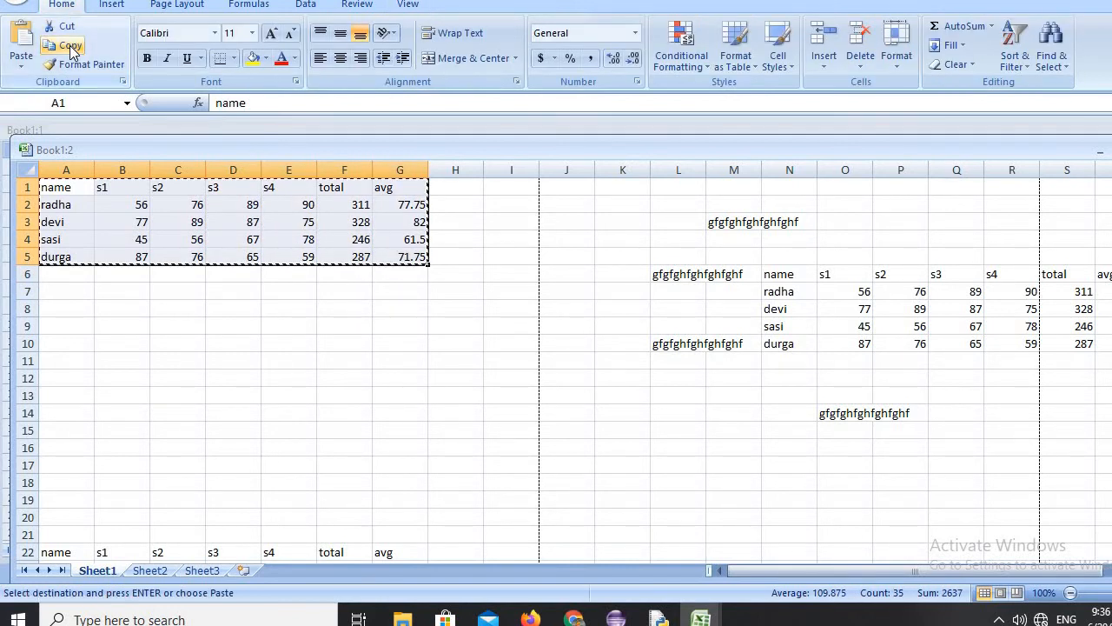
click(149, 570)
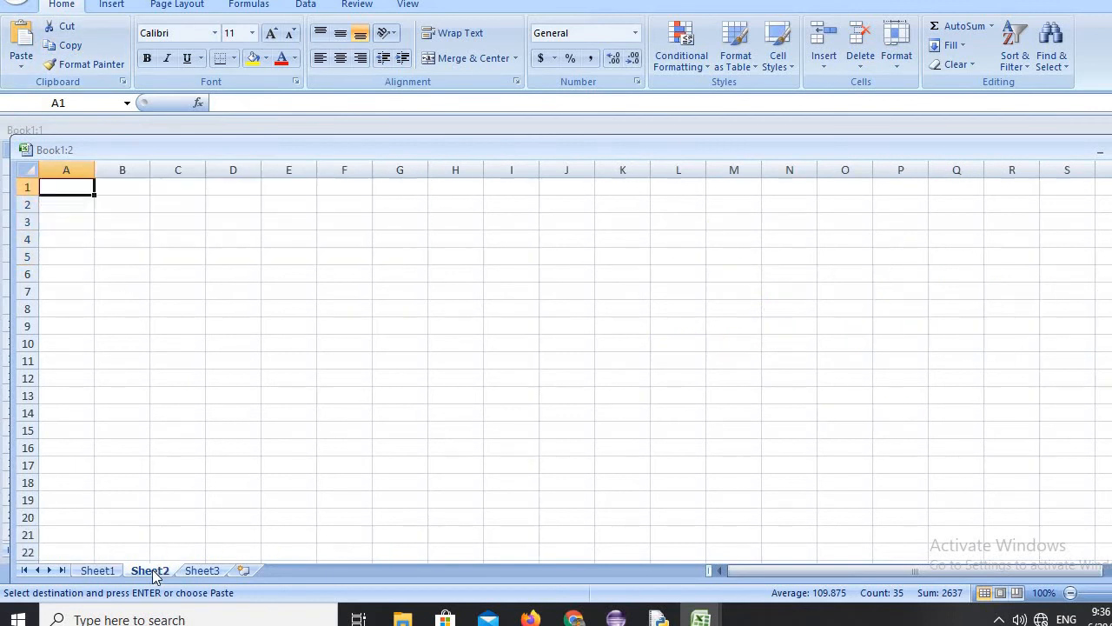
click(27, 61)
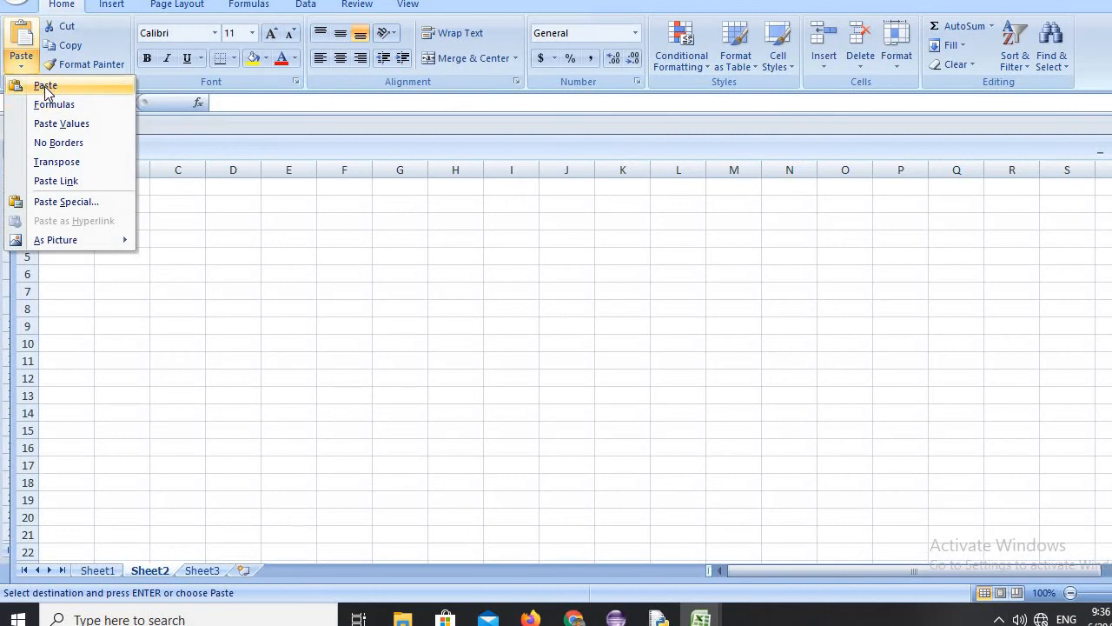
click(46, 86)
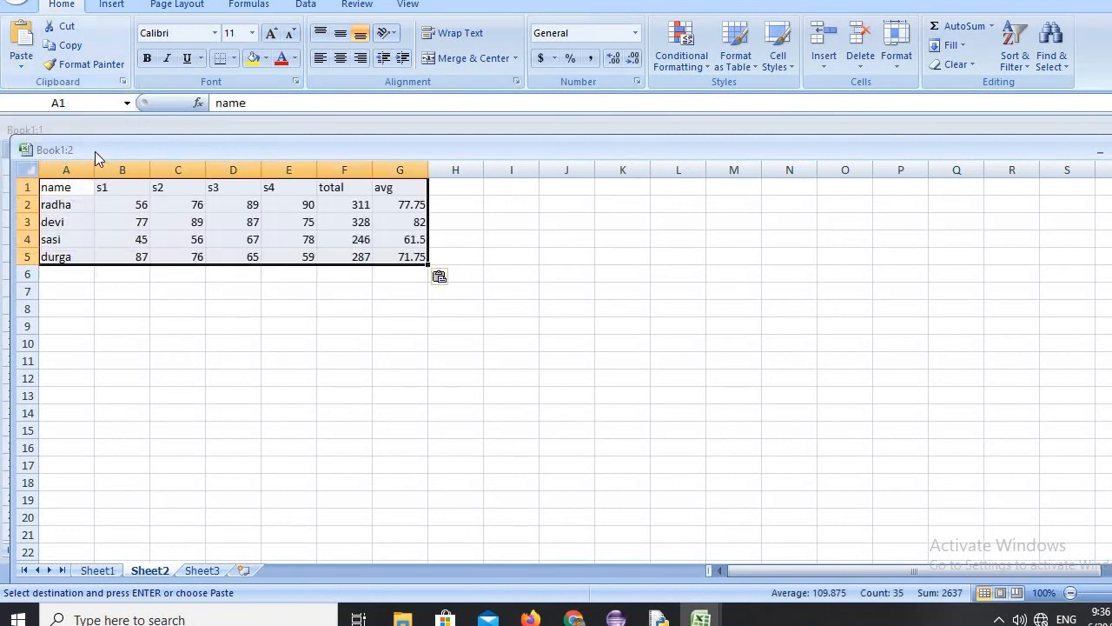
click(440, 191)
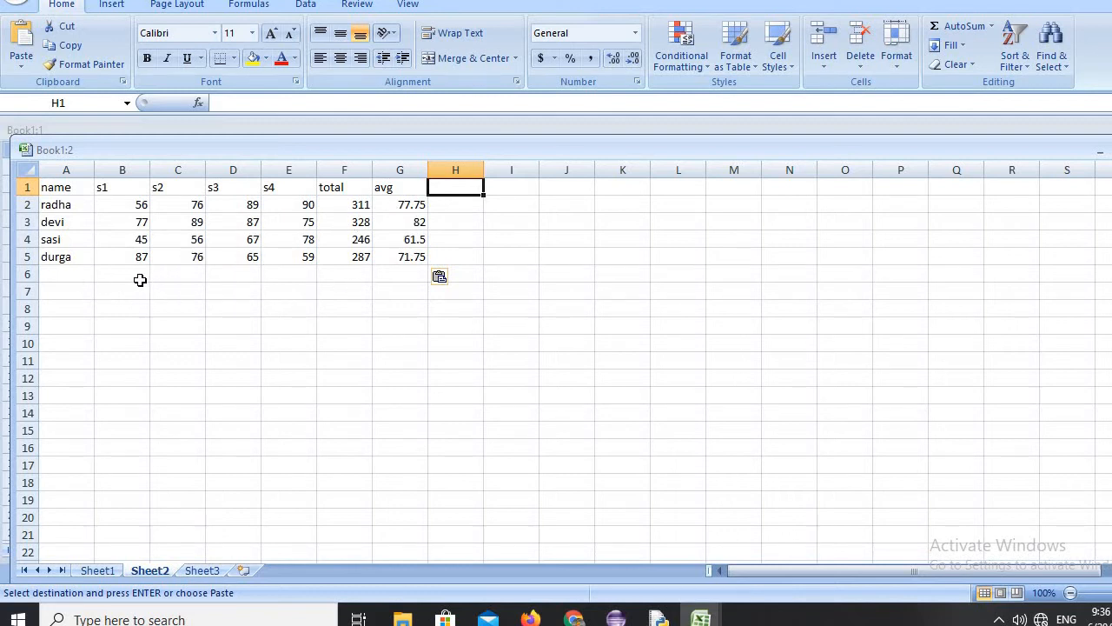
Add a student record in row 6 with the student's name and marks 65, 69, 23 and 54 for s1 to s4.
click(65, 272)
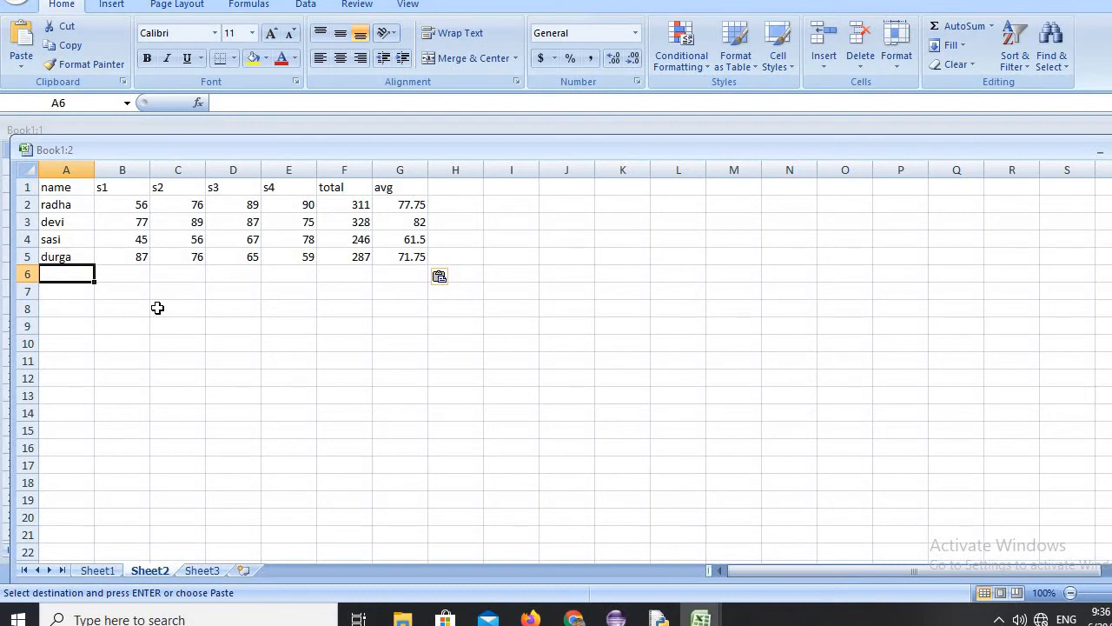
text(sai)
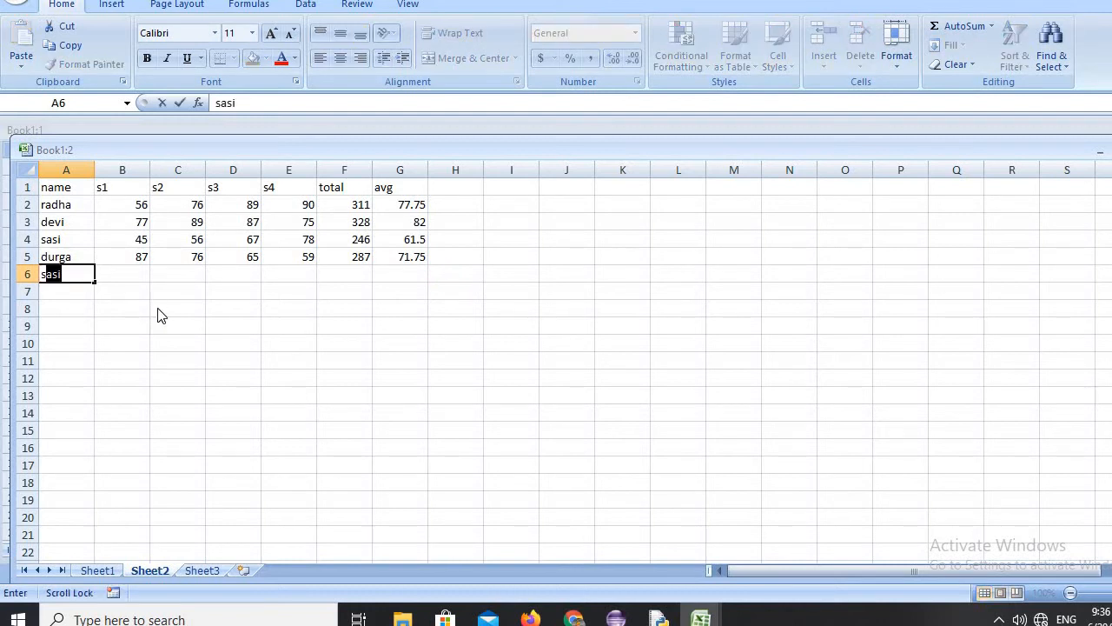
key(Tab)
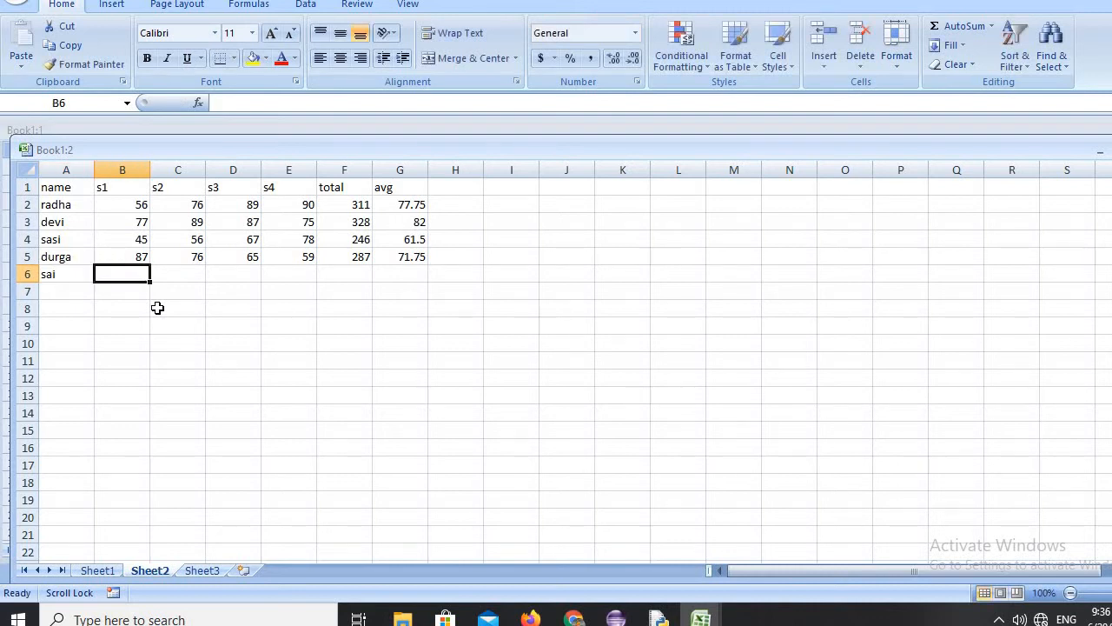
text(65)
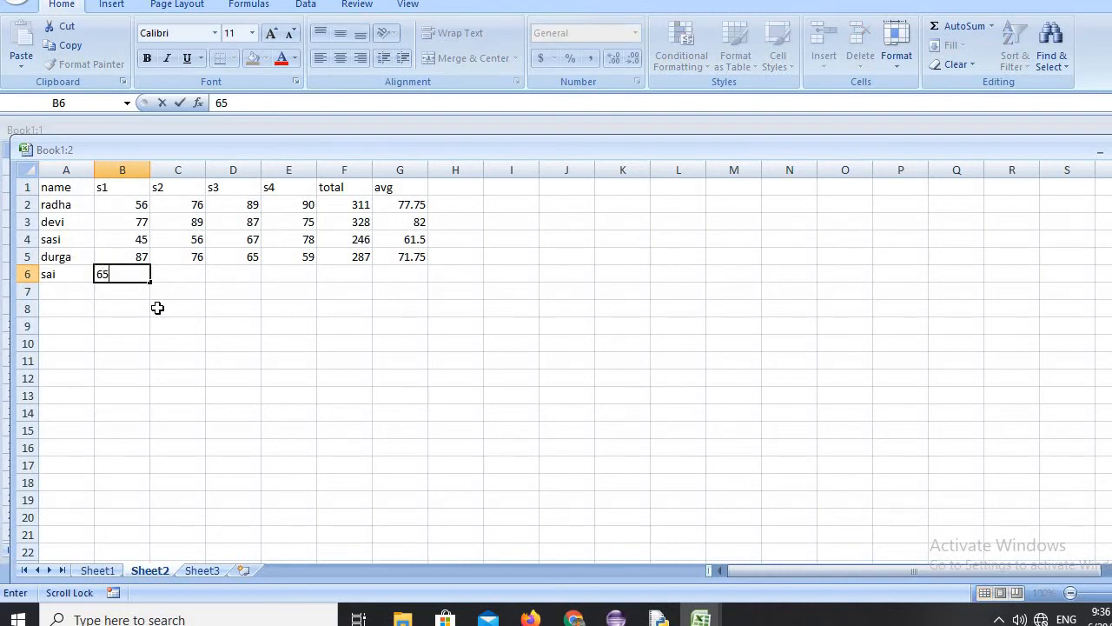
key(Tab)
text(6)
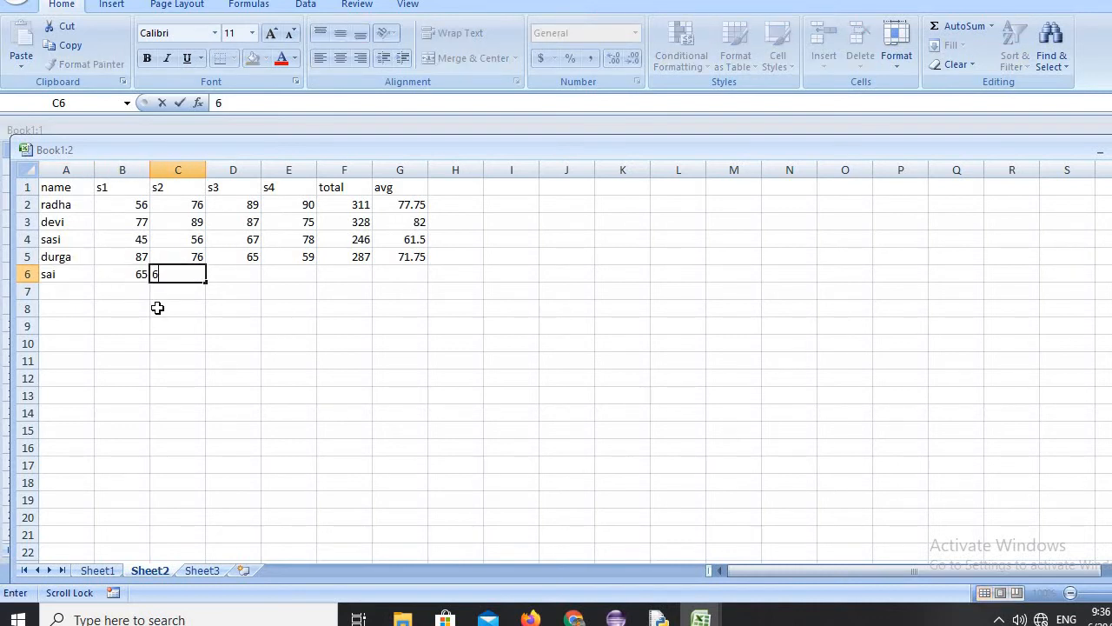
key(Tab)
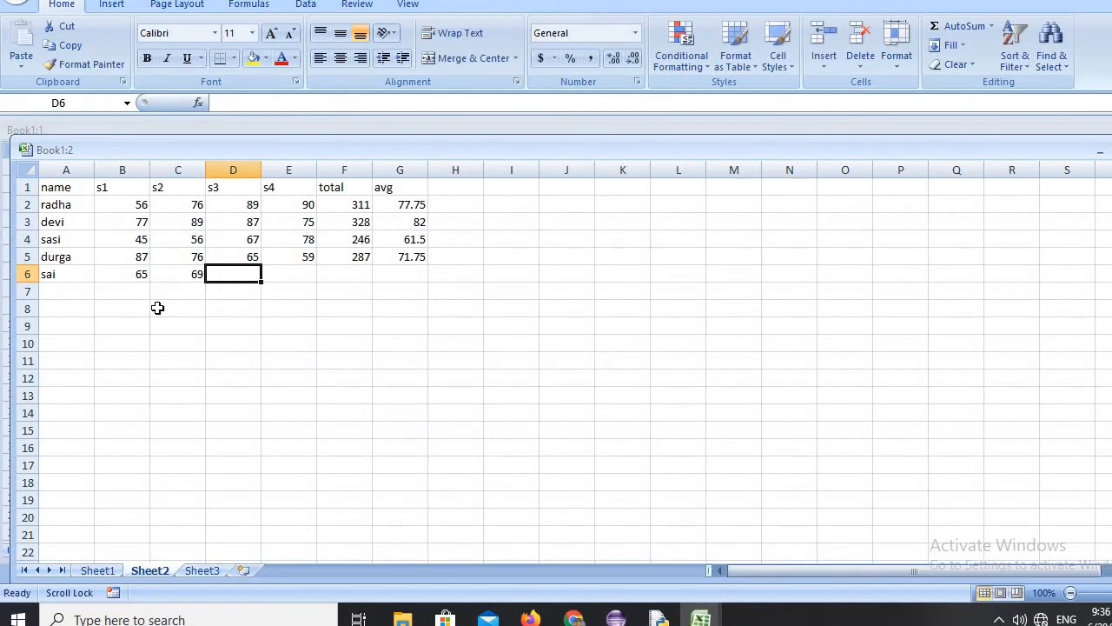
text(23)
key(Tab)
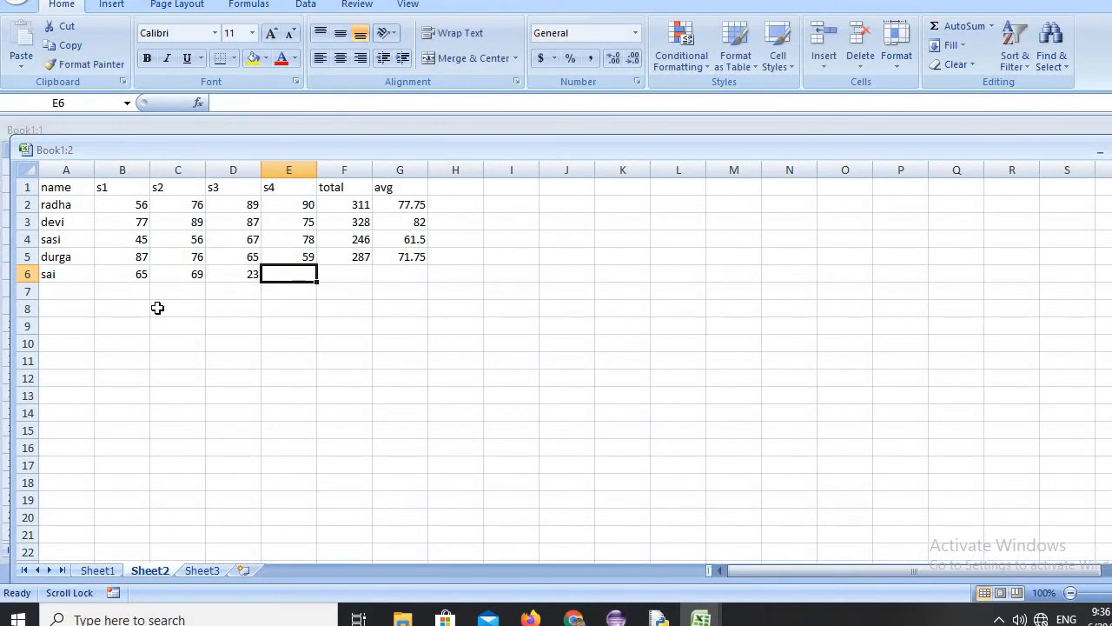
text(54)
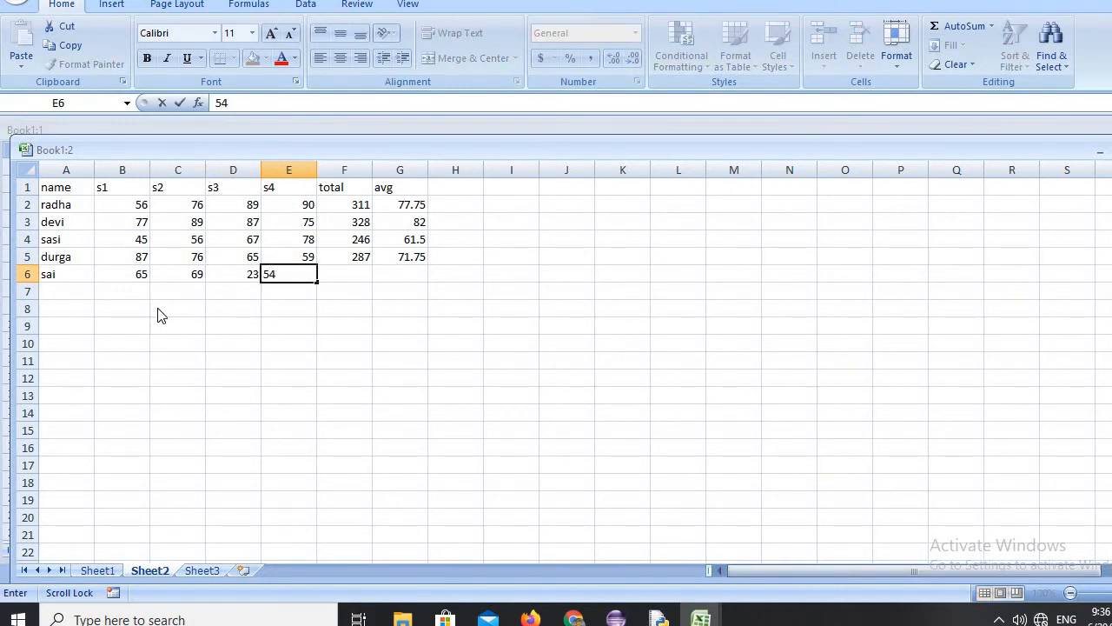
key(Tab)
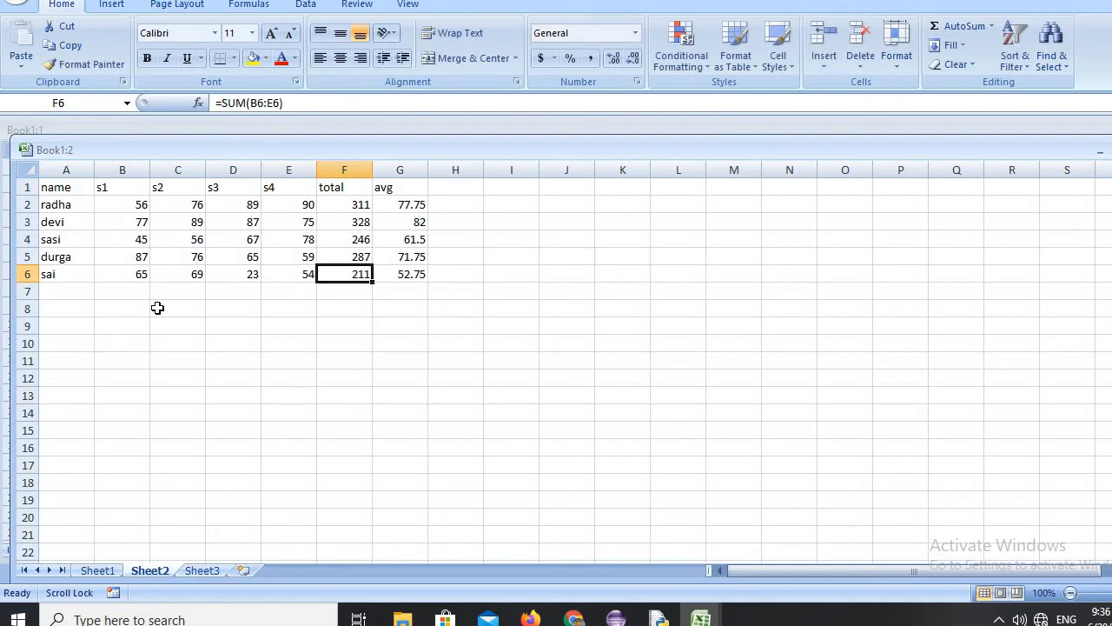
Add a student record in row 7 with the student's name and marks 66, 77, 88 and 99 for s1 to s4.
click(60, 292)
text(s)
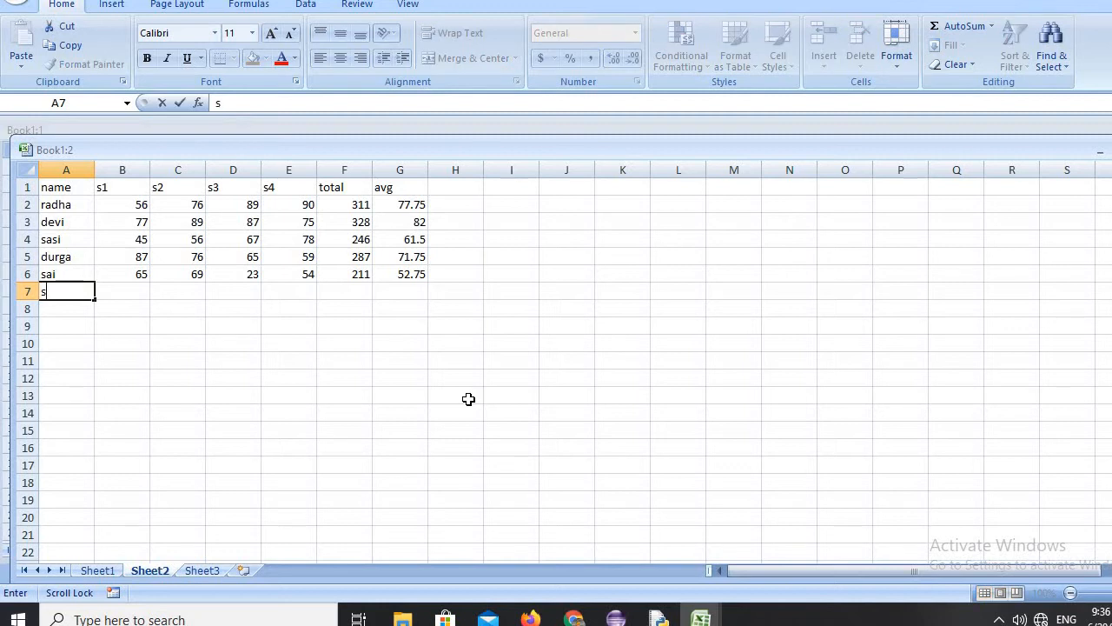
text(riram)
key(Tab)
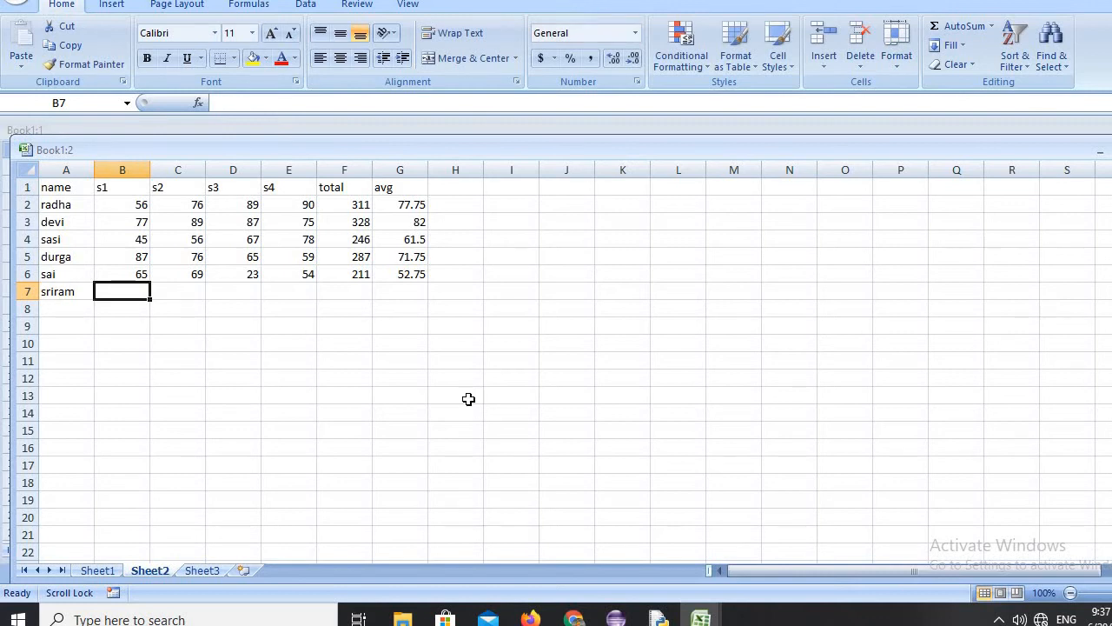
text(66)
key(Tab)
text(77)
key(Tab)
text(8)
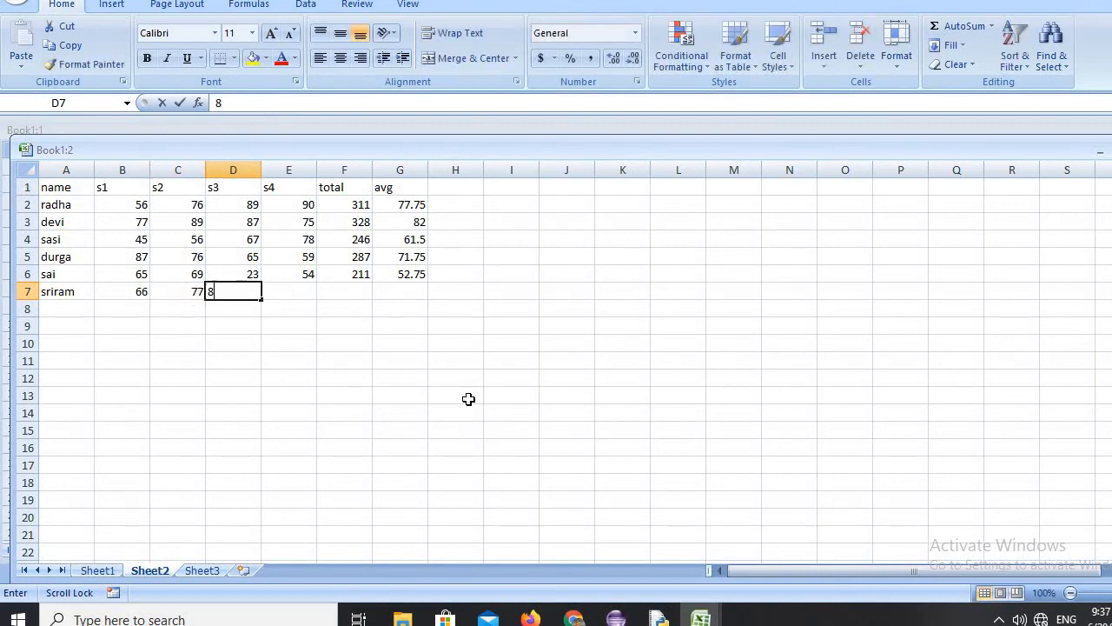
text(8)
key(Tab)
text(99)
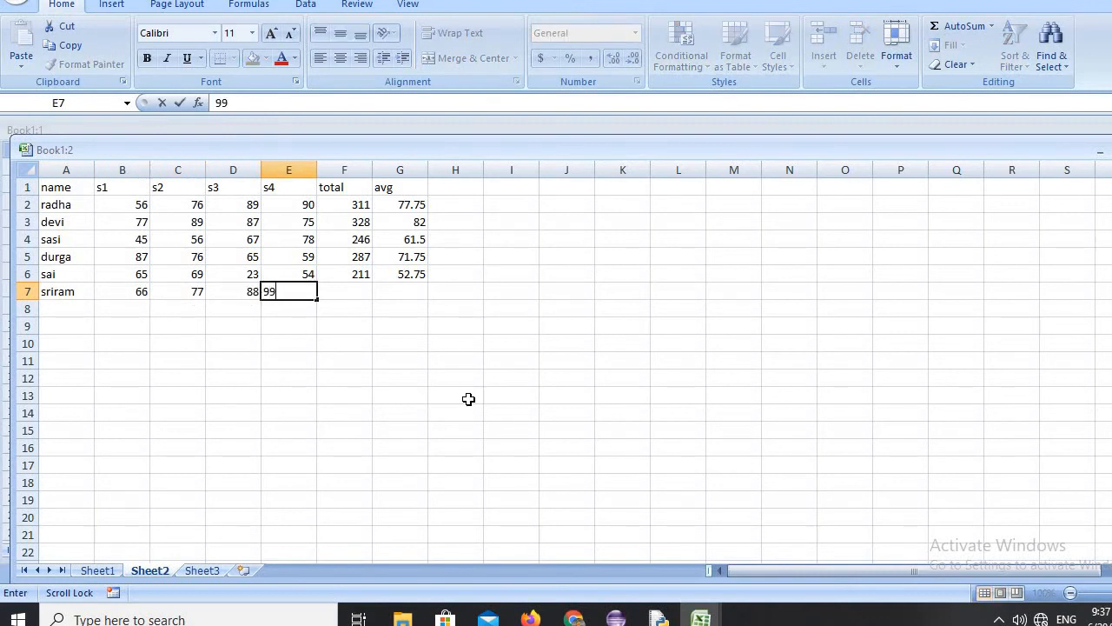
key(Tab)
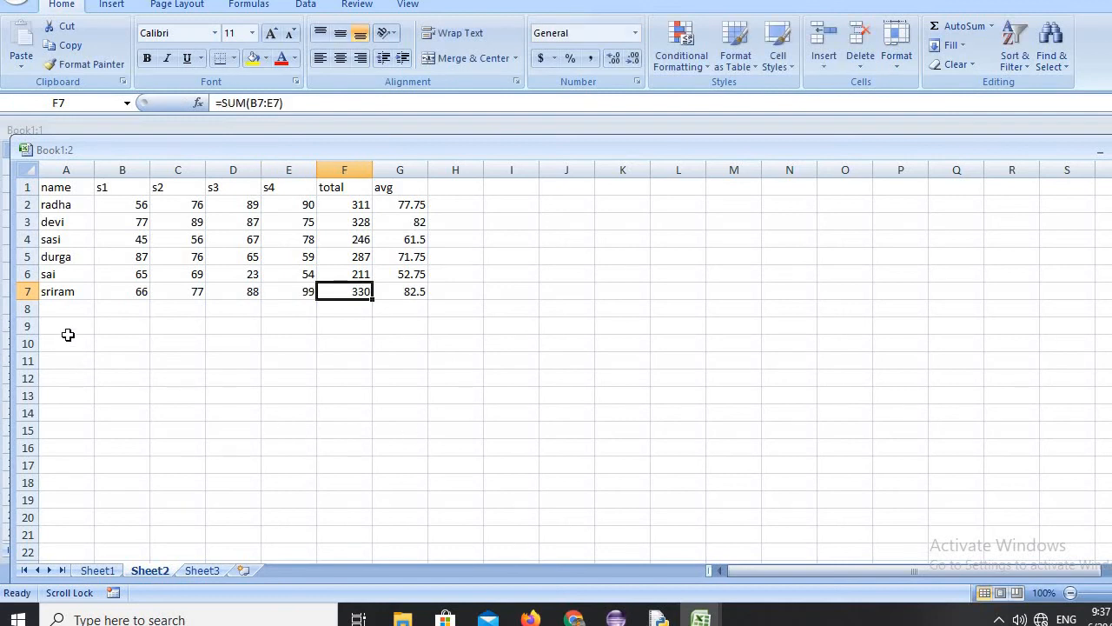
Add a student record in row 8 with the student's name and marks 87, 76, 65 and 42 for s1 to s4.
click(62, 308)
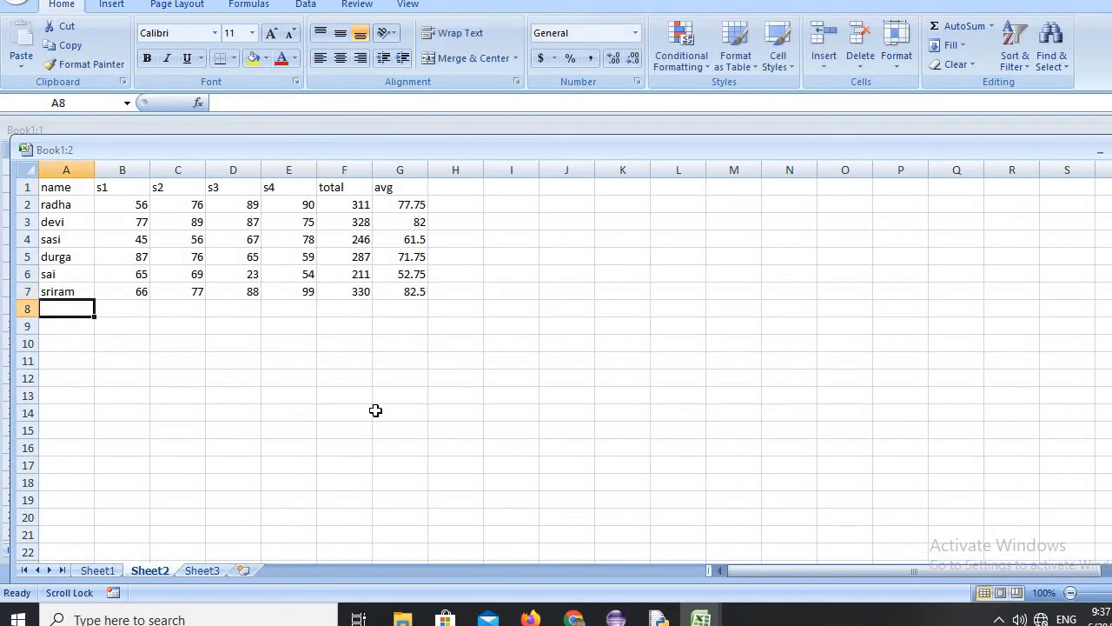
text(ganesh)
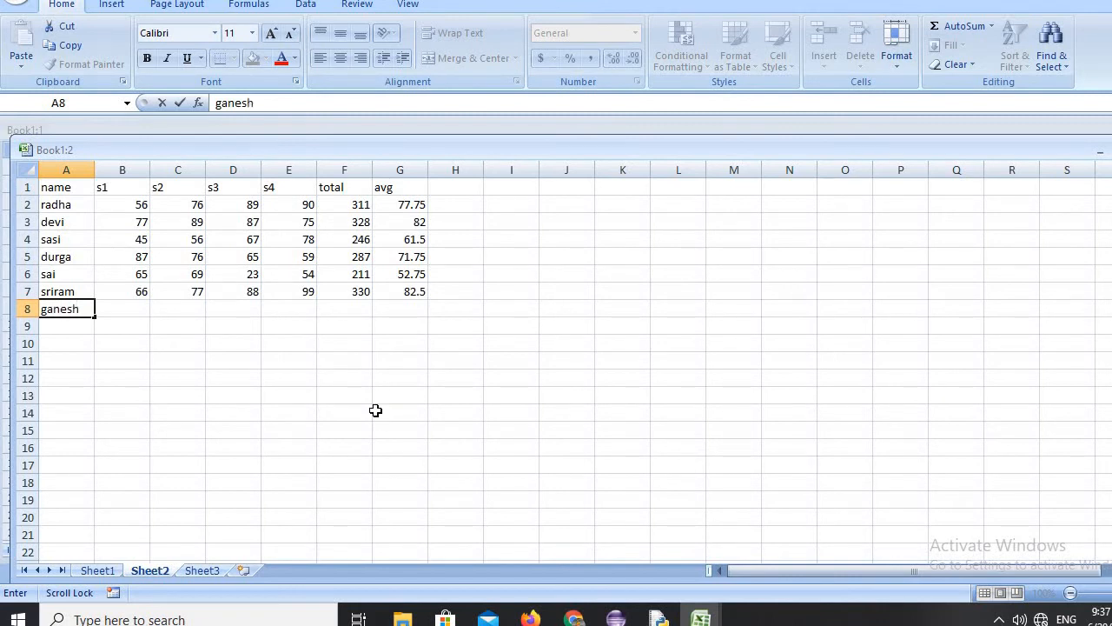
key(Tab)
text(87)
key(Tab)
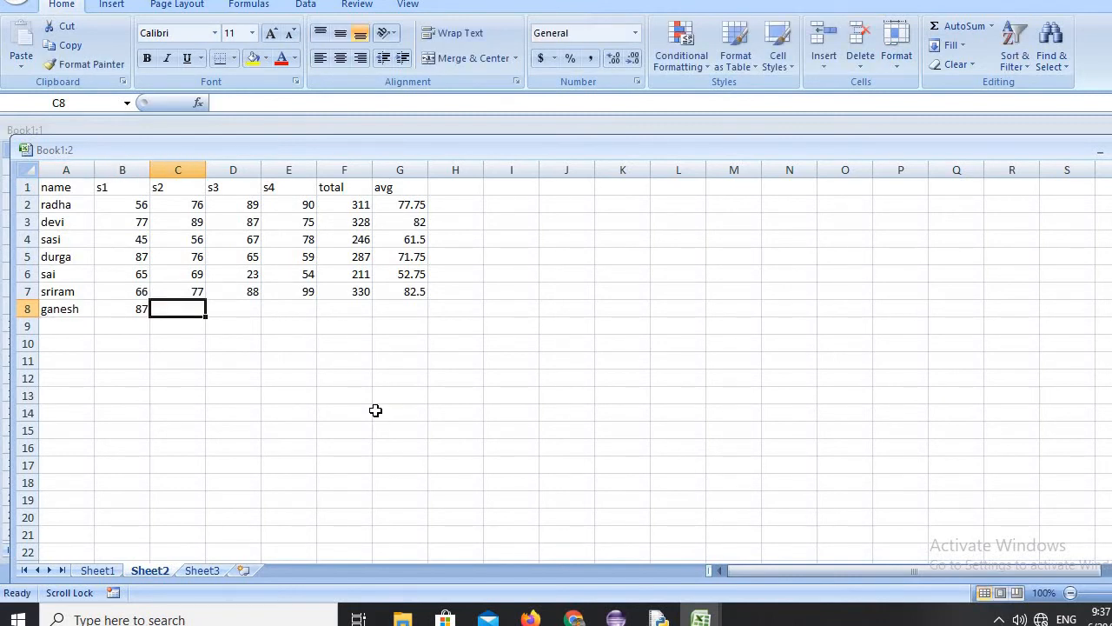
text(76)
key(Tab)
text(65)
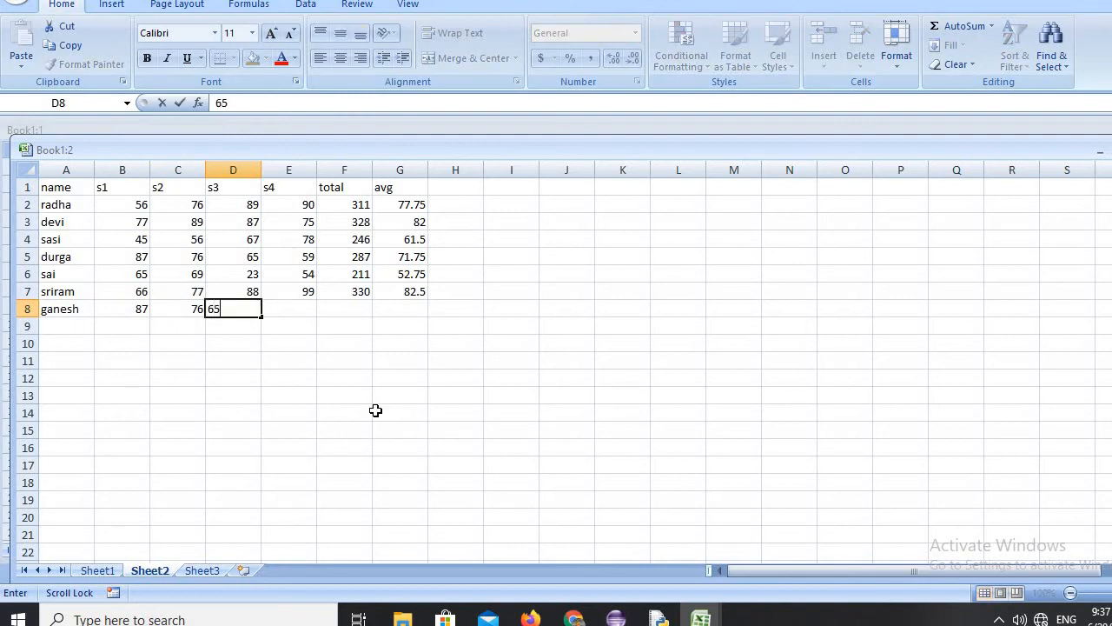
key(Tab)
text(42)
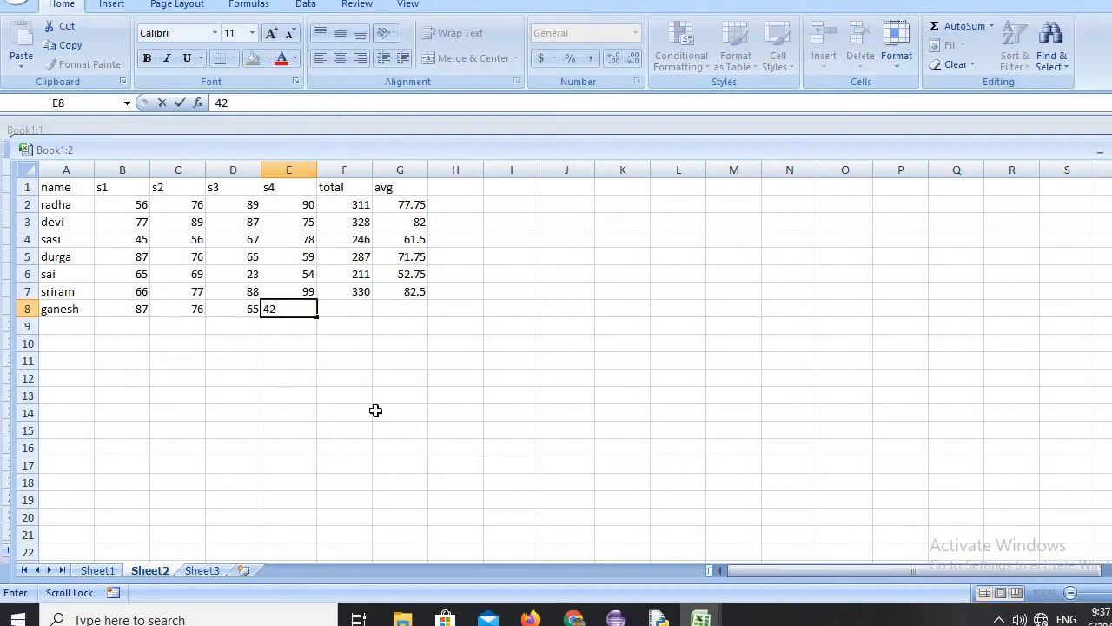
key(Tab)
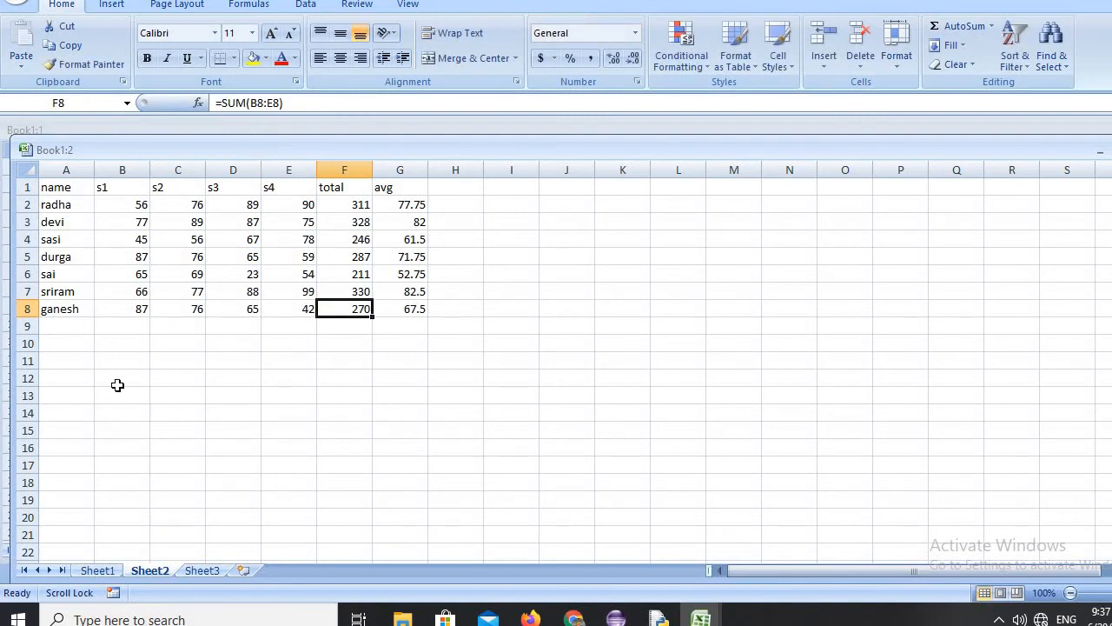
Add a student record in row 9 with the student's name and marks 77, 88, 34 and 89 for s1 to s4.
click(47, 325)
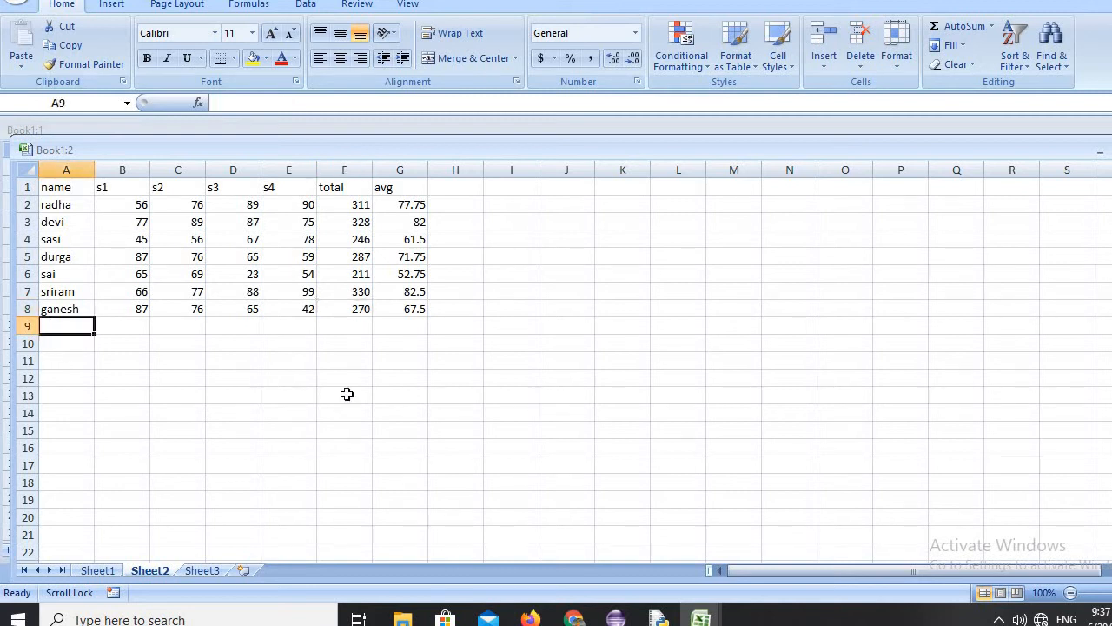
text(kira)
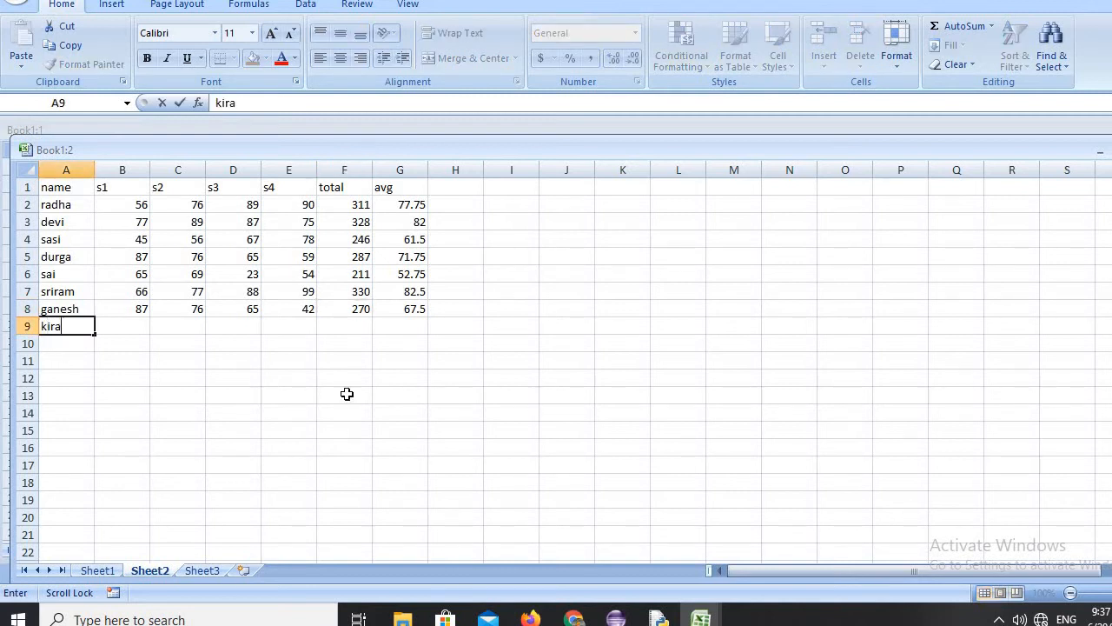
text(n)
key(Tab)
text(77)
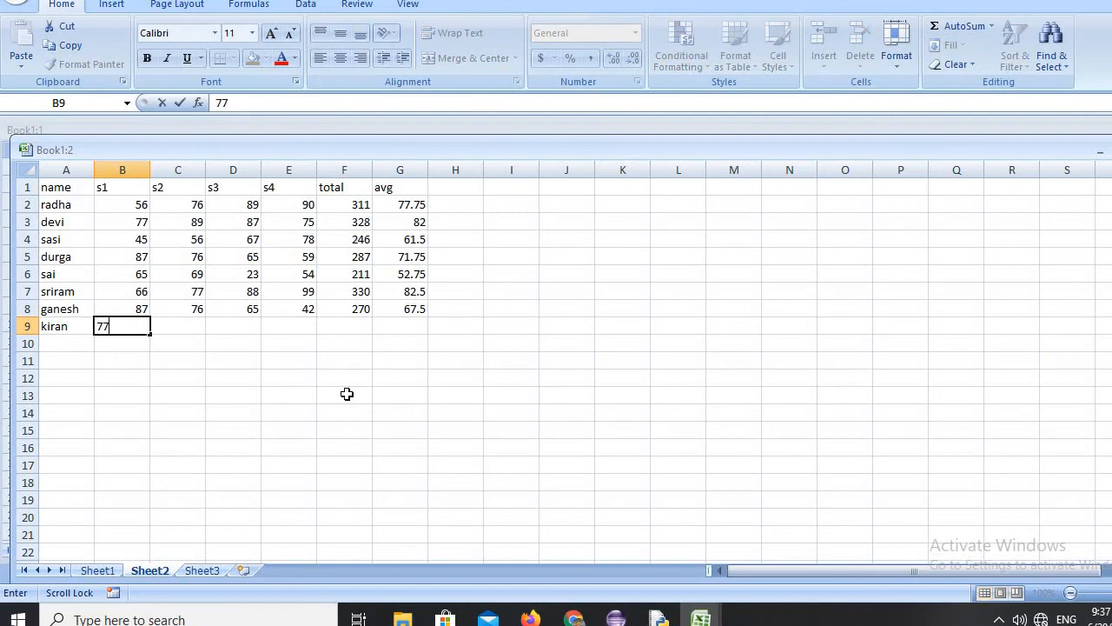
key(Tab)
text(88)
key(Tab)
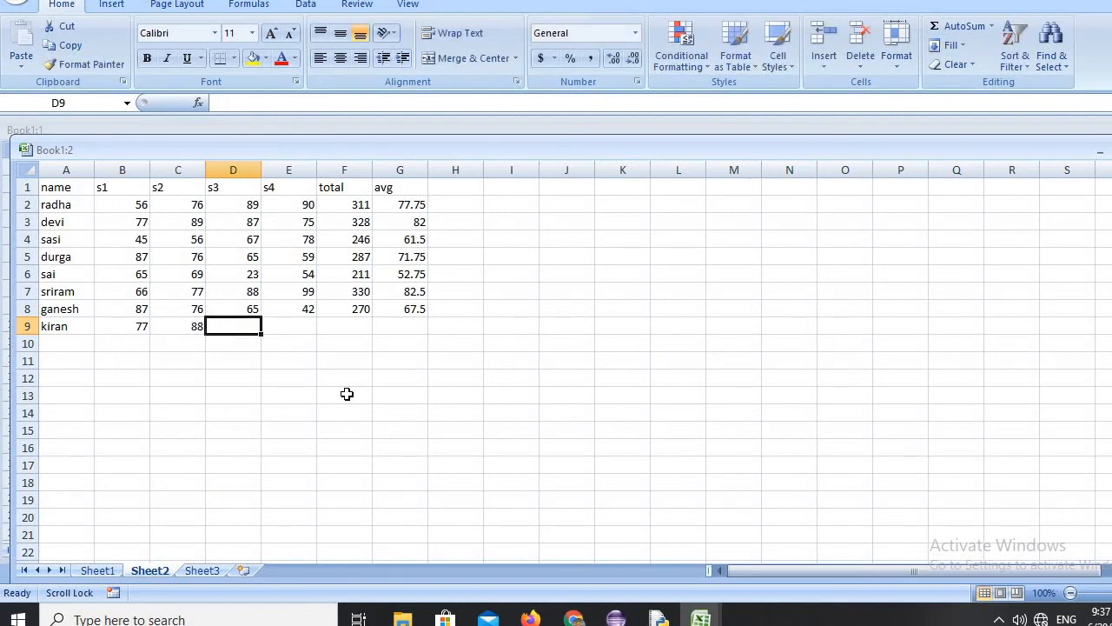
text(34)
key(Tab)
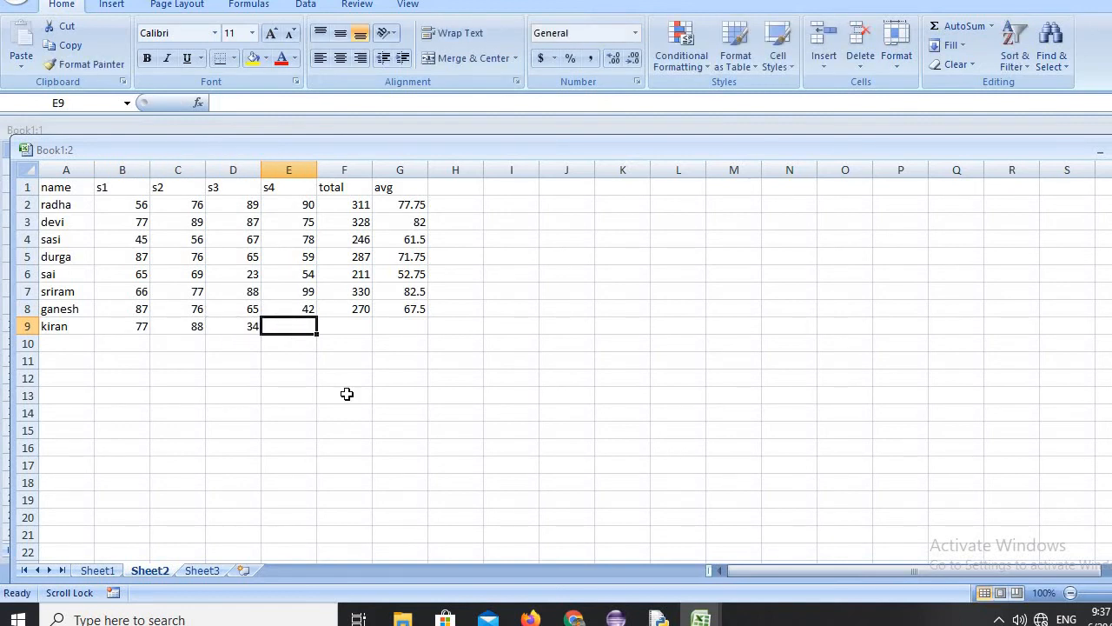
text(89)
key(Tab)
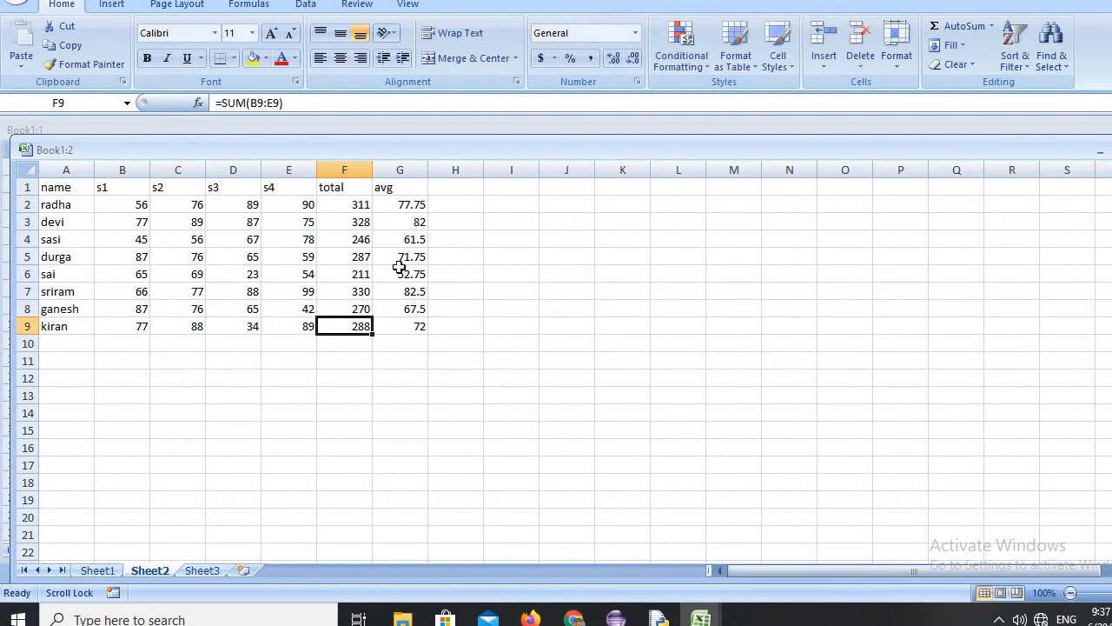
click(343, 200)
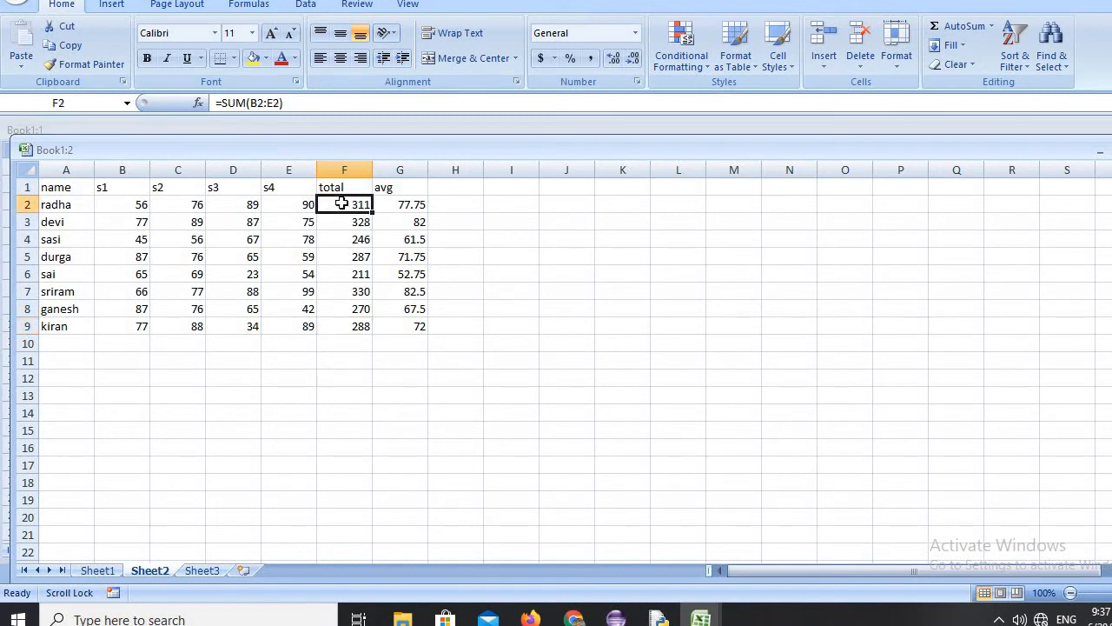
click(387, 204)
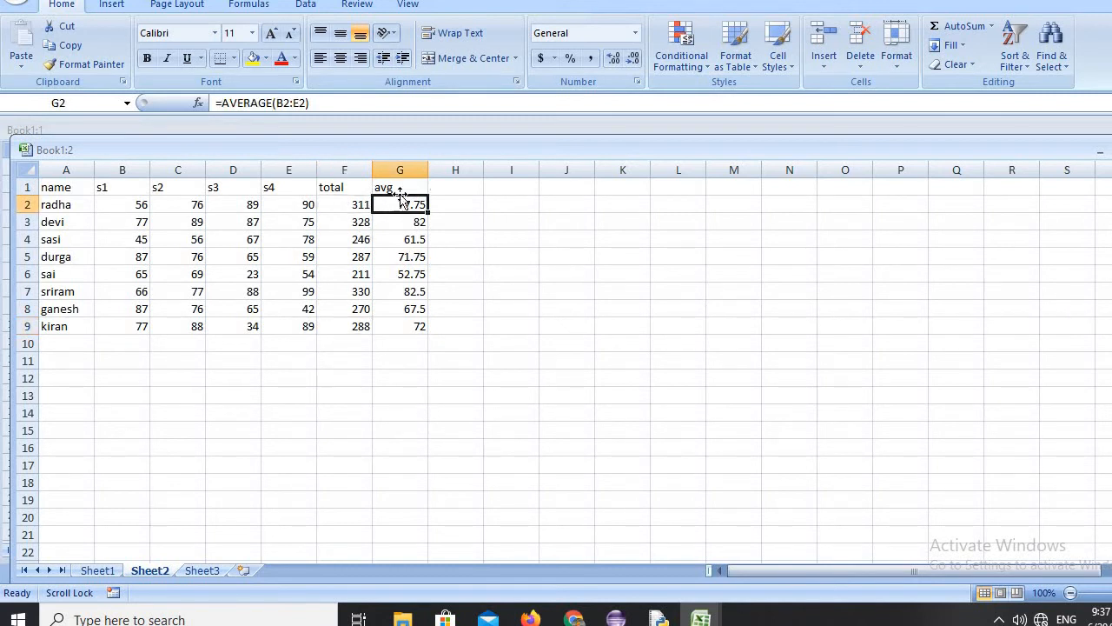
click(446, 180)
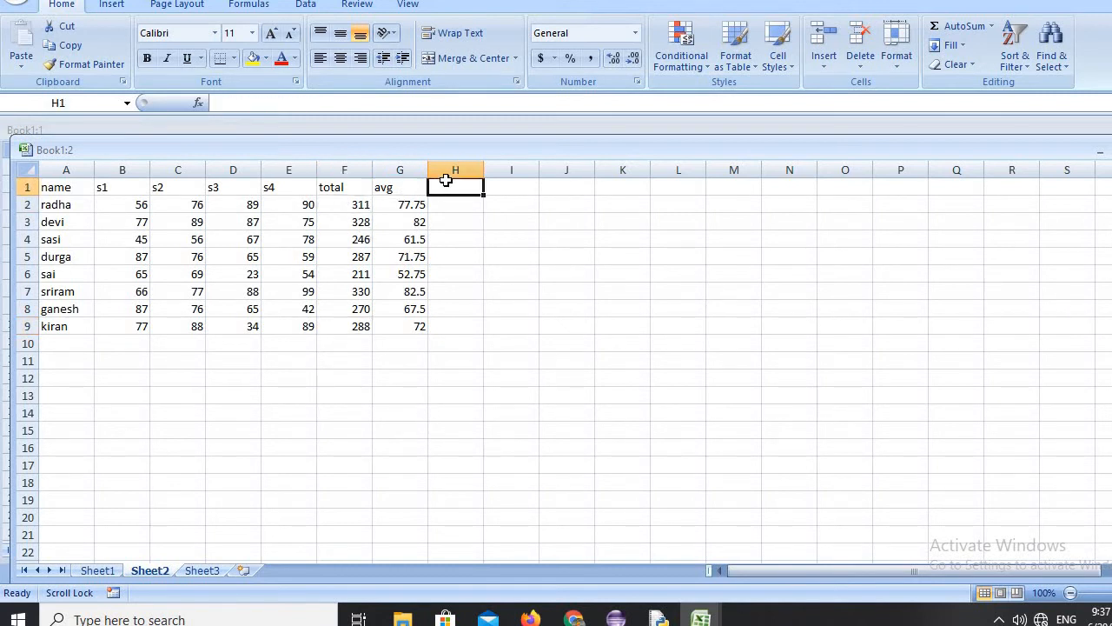
click(516, 188)
click(565, 192)
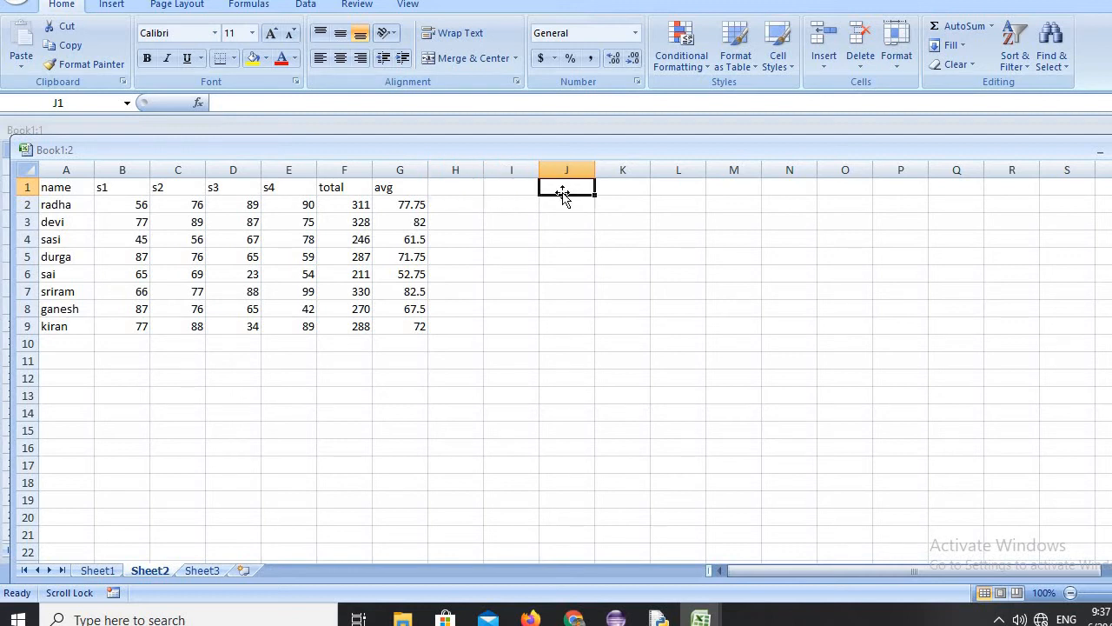
Add the column headers result, result1 and division in cells H1 to J1.
click(451, 188)
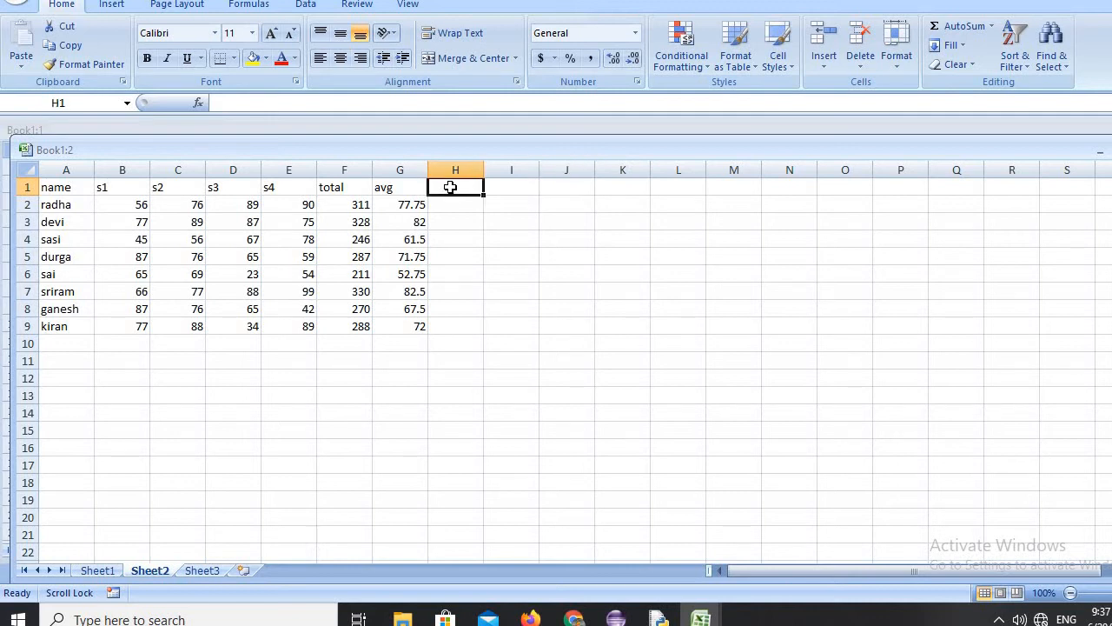
text(result)
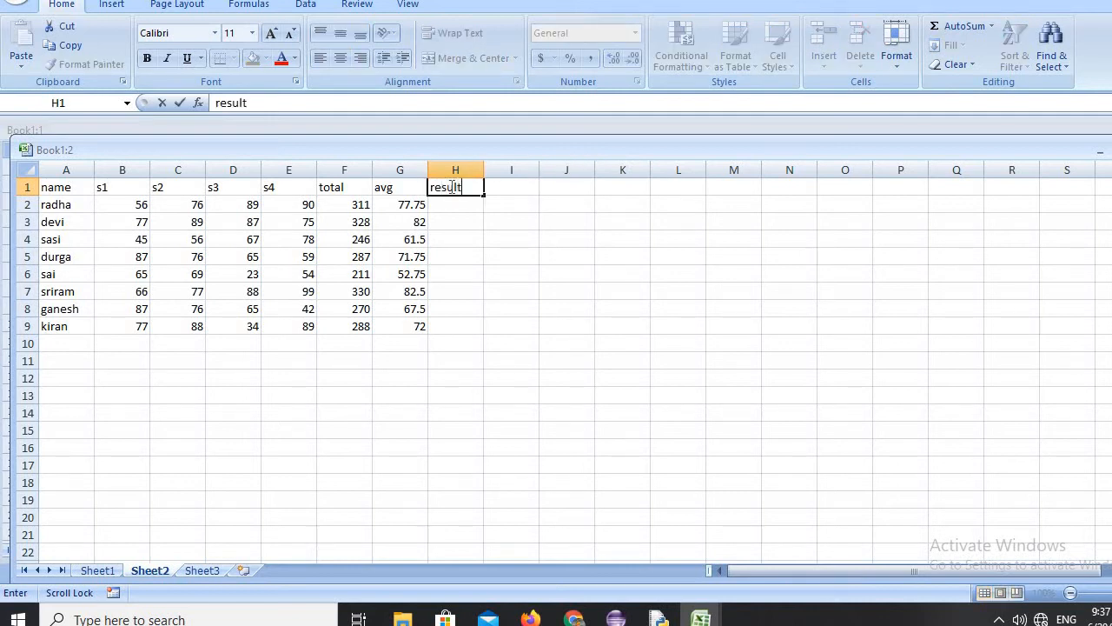
key(Tab)
text(re)
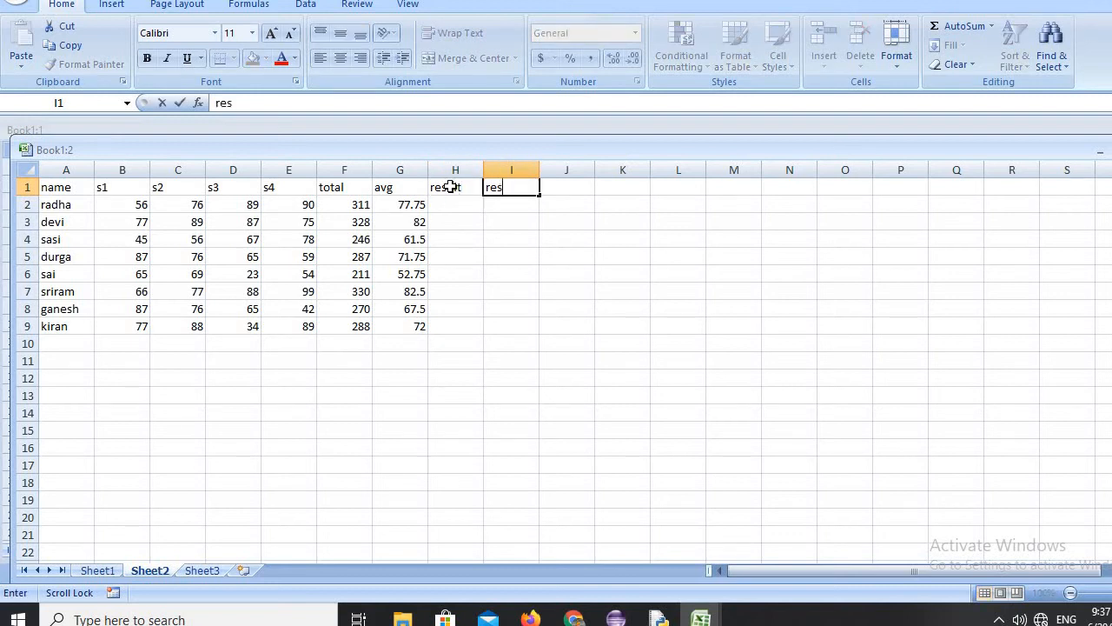
text(sult1)
key(Tab)
text(d)
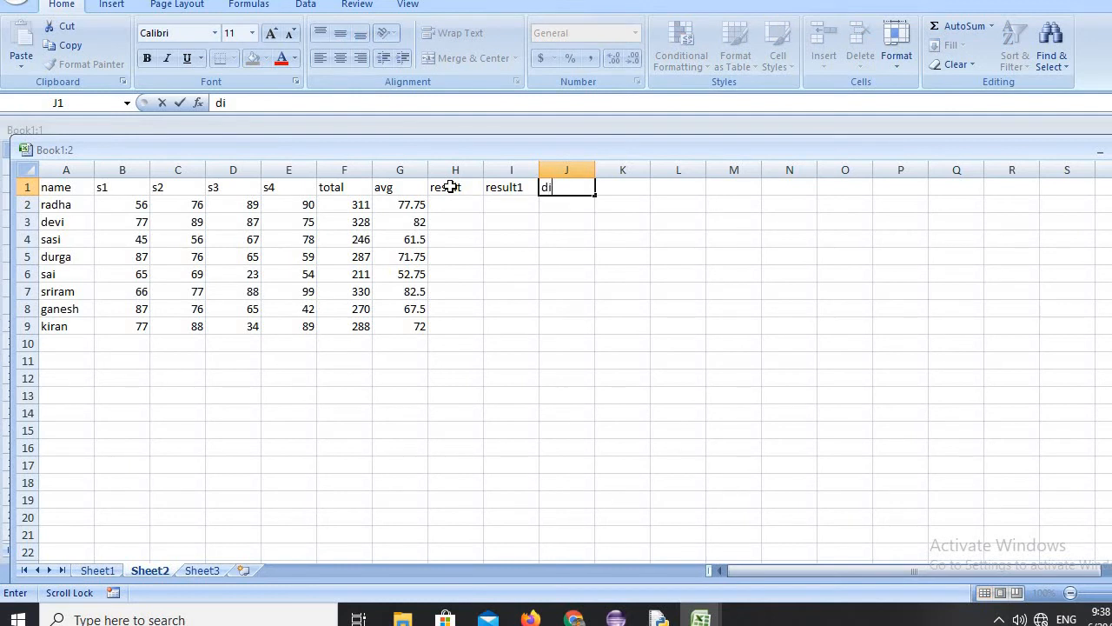
text(ivision)
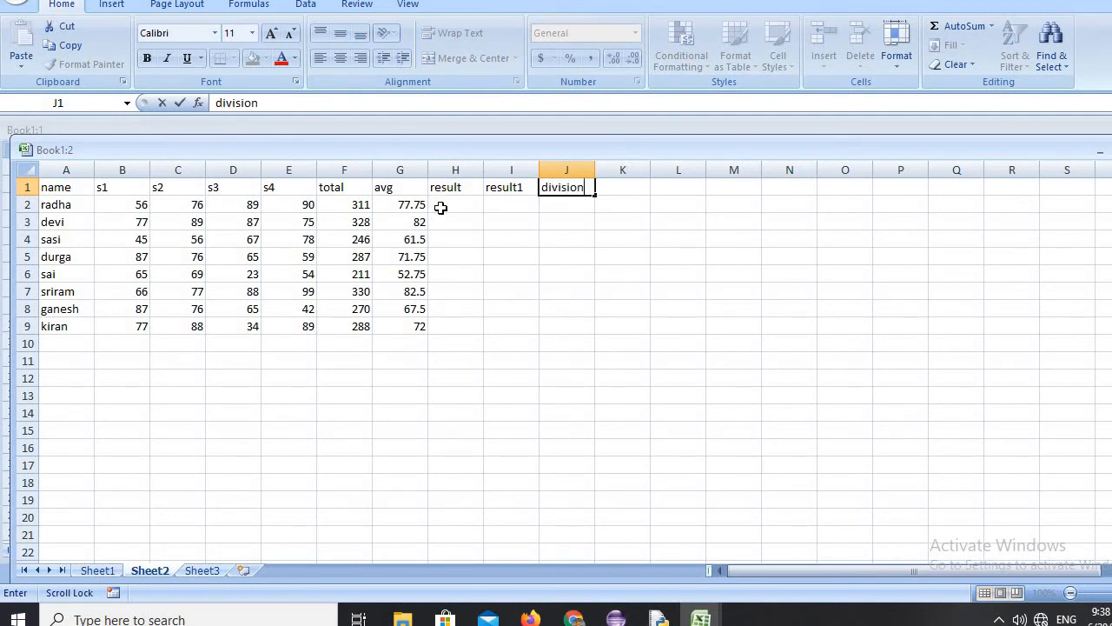
Enter the formula =IF(G2>=35, "pass", "fail") in H2 to grade the first student by average.
click(445, 207)
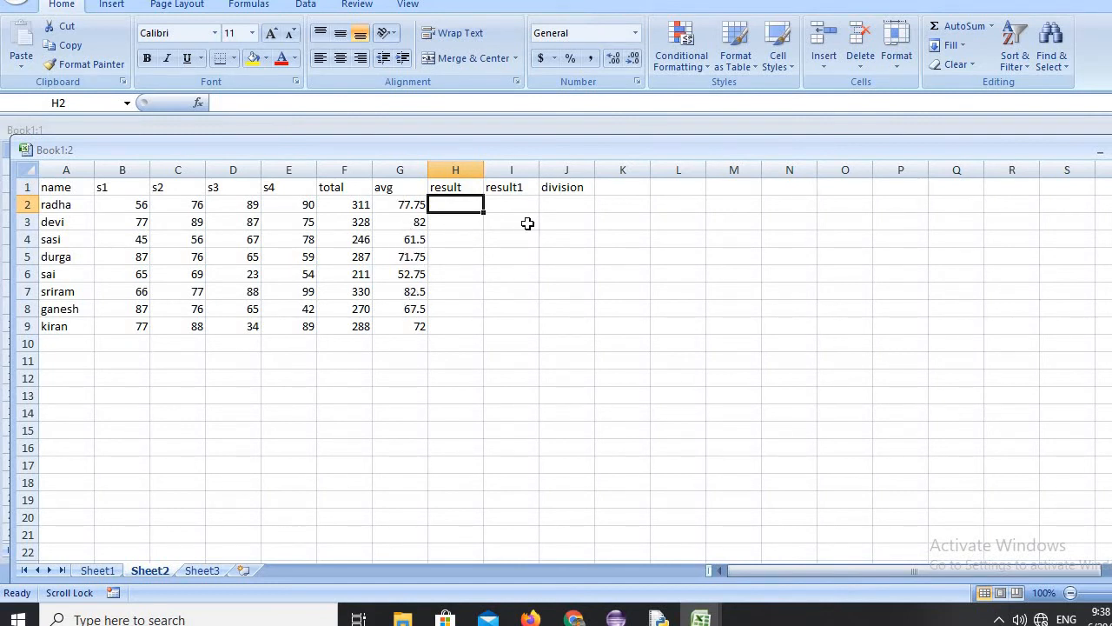
text(=if)
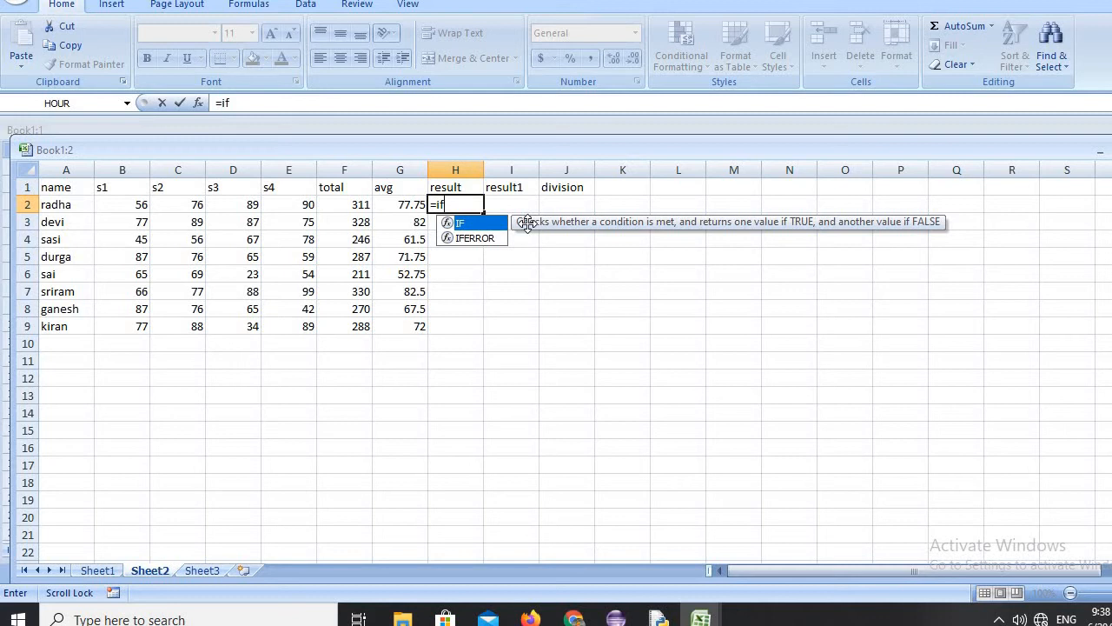
text(()
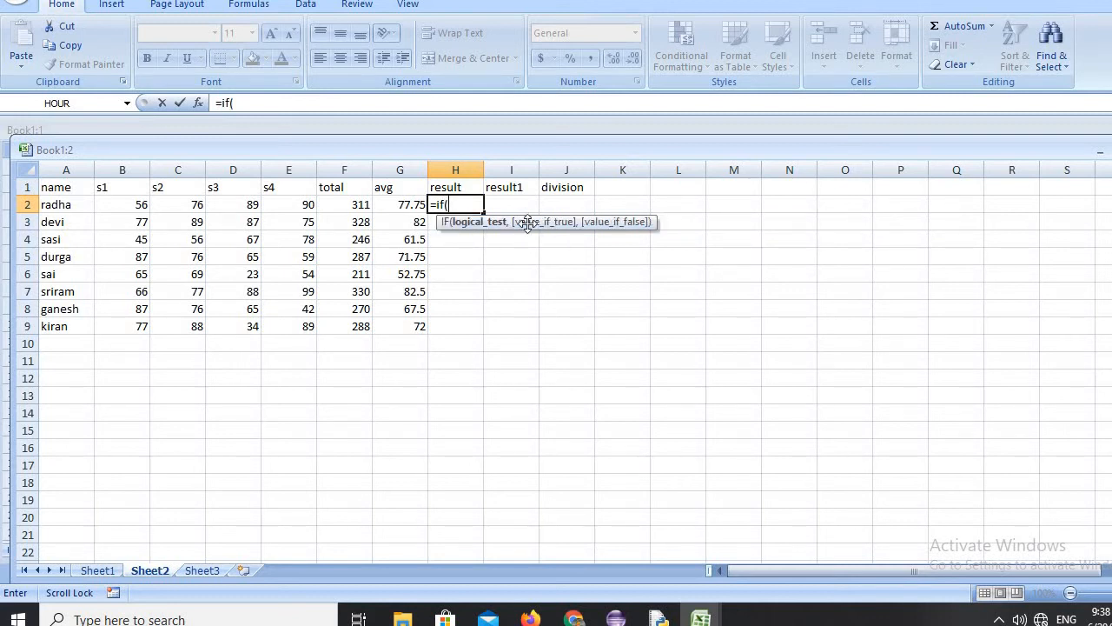
text(g2>=35)
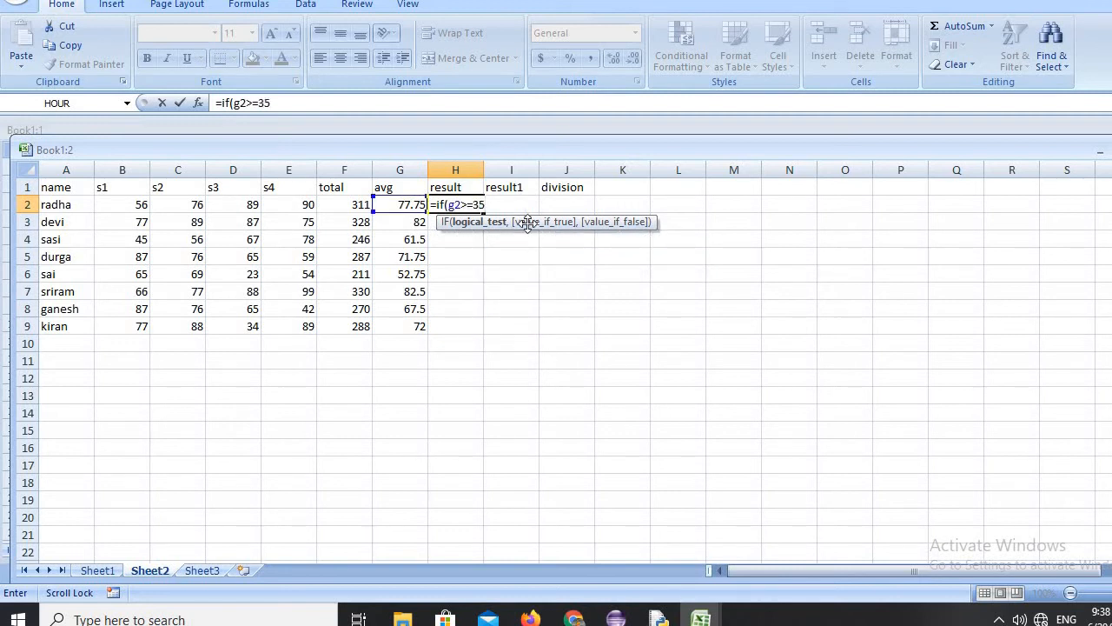
text(,)
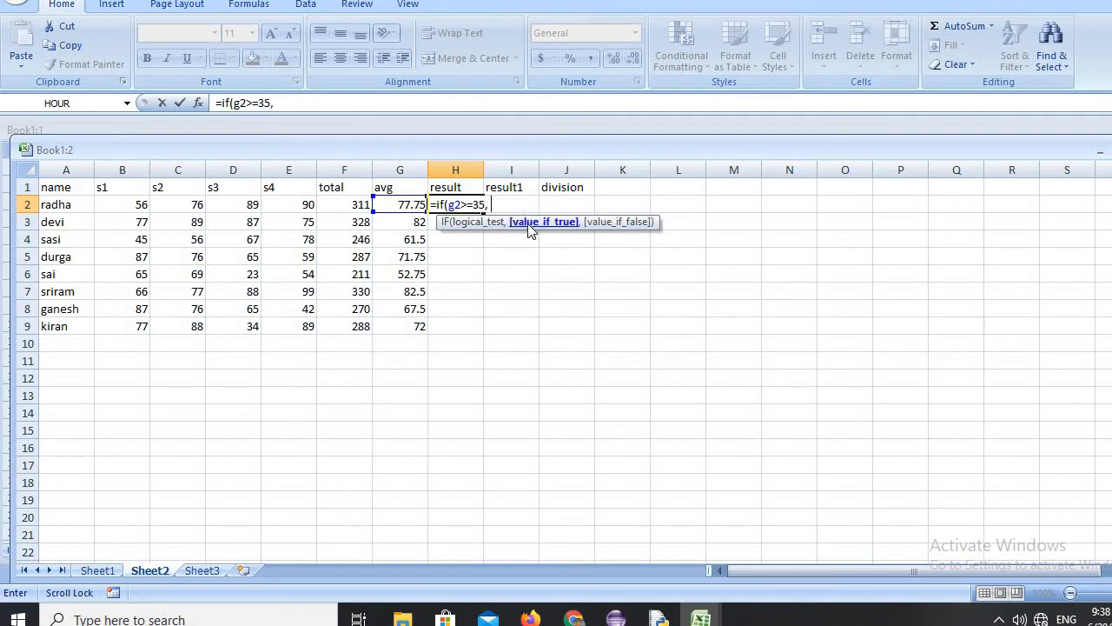
text( "pass", "fai)
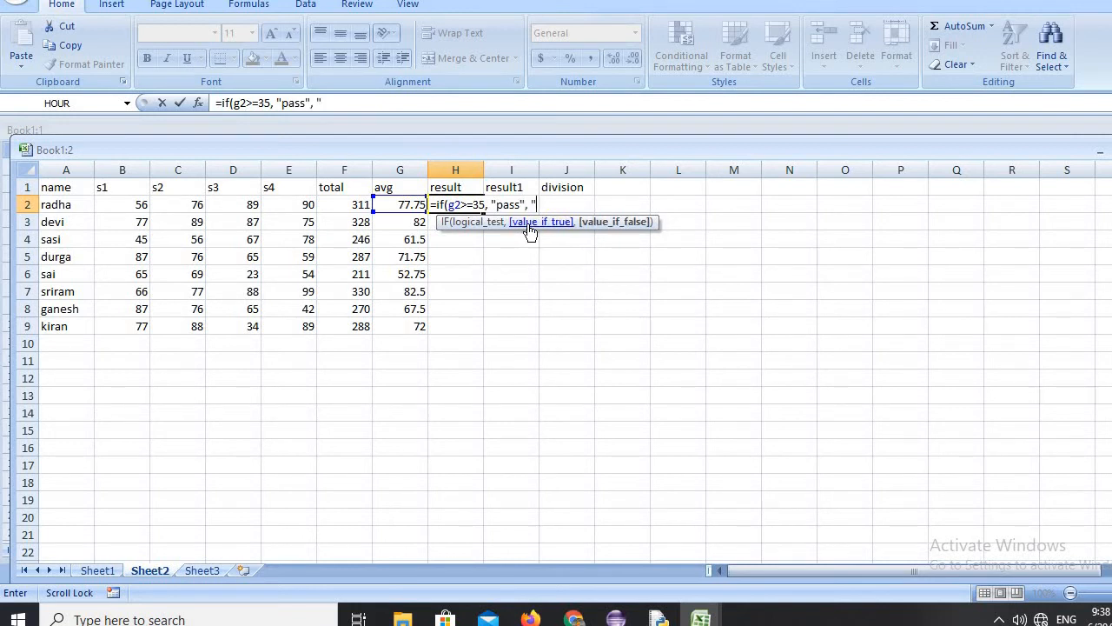
text(l"))
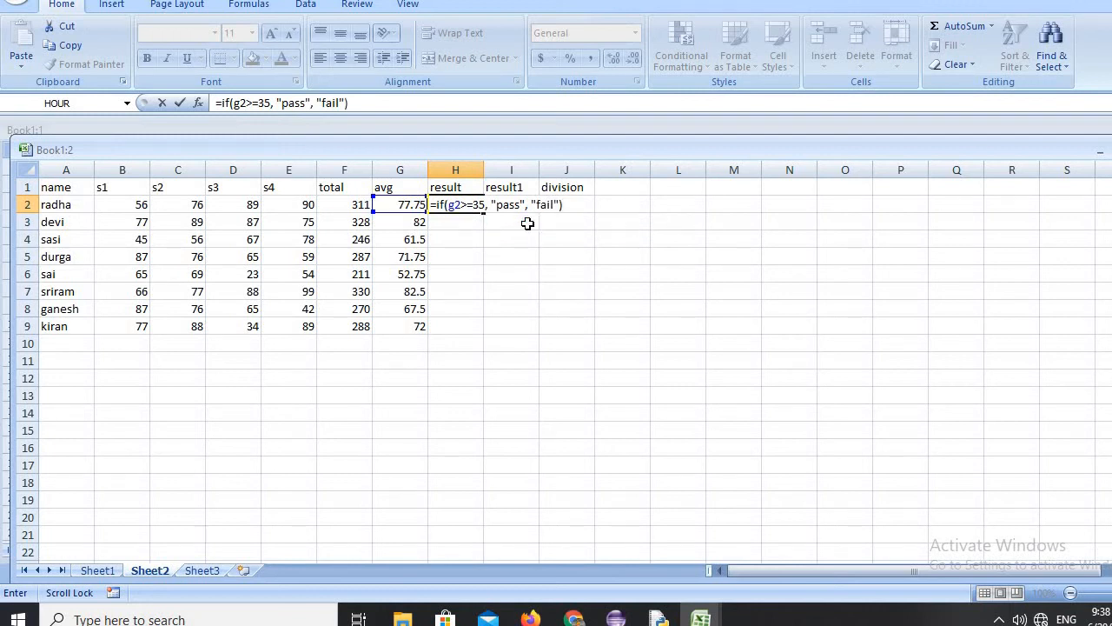
key(Return)
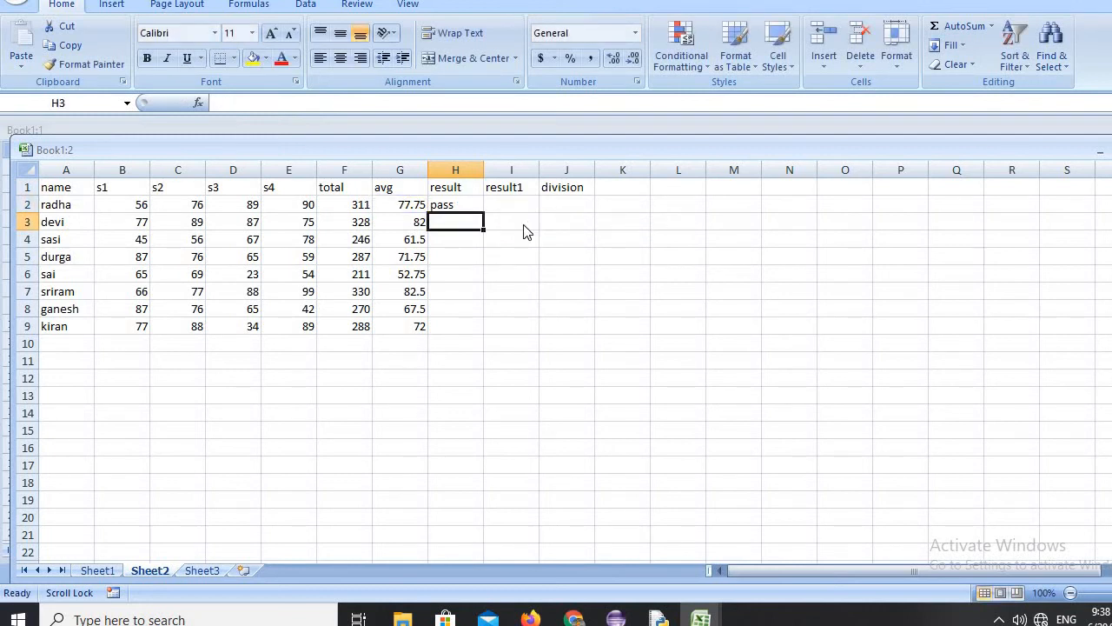
Fill the pass/fail formula from H2 down the result column through H9.
click(451, 205)
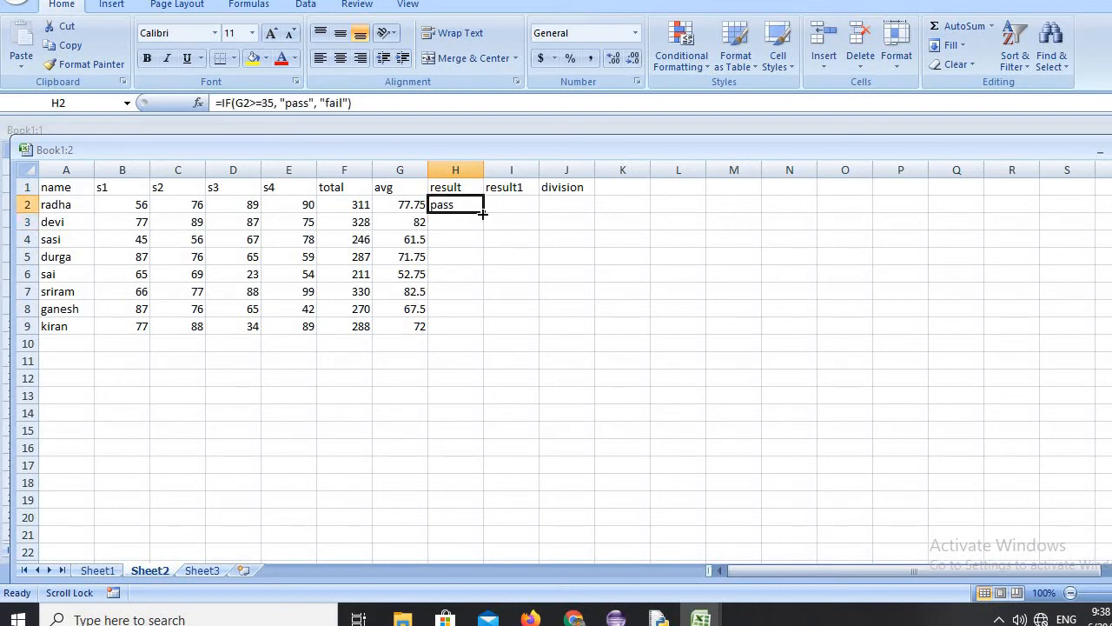
drag(482, 213, 492, 332)
click(449, 392)
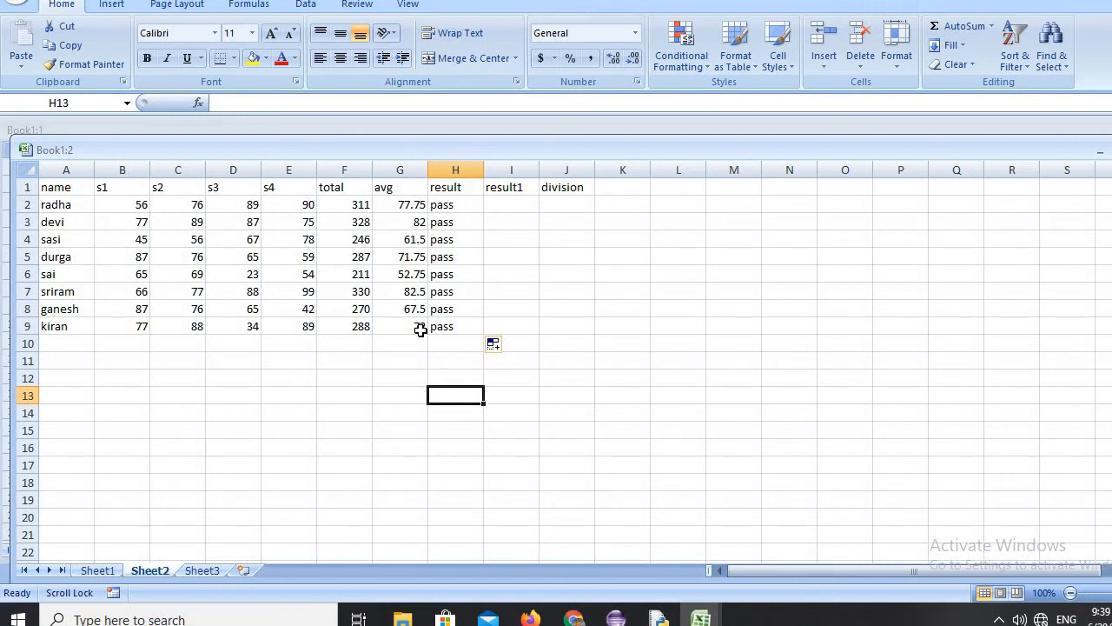
Enter the formula =IF(AND(B2>=35, C2>=35, D2>=35, E2>=35), "pass", "fail") in I2 to grade the first student by every subject mark.
click(515, 203)
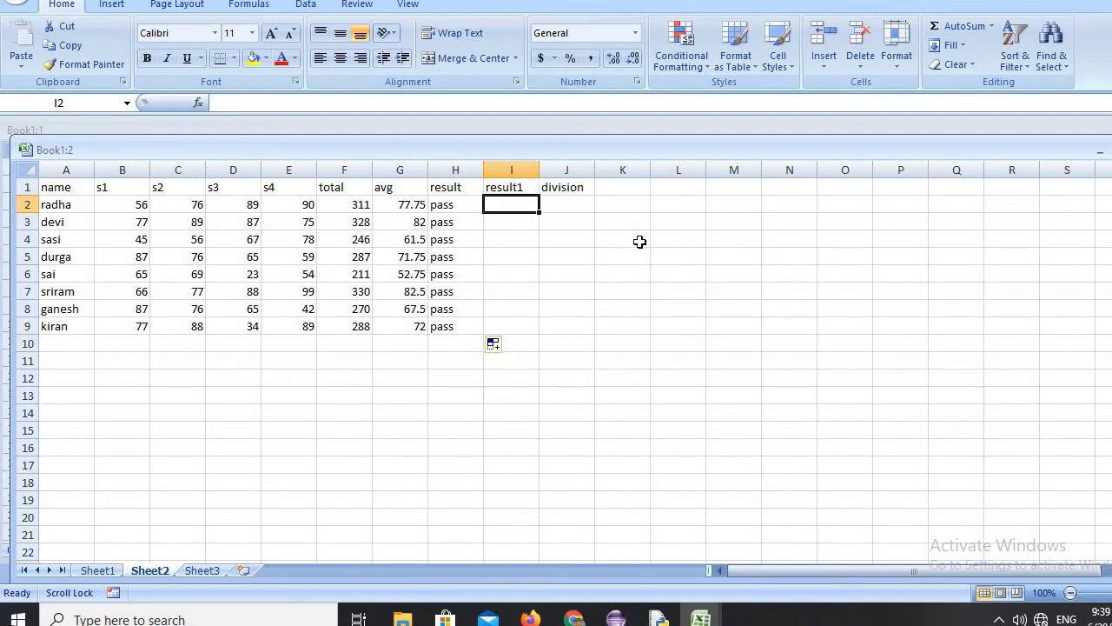
text(=)
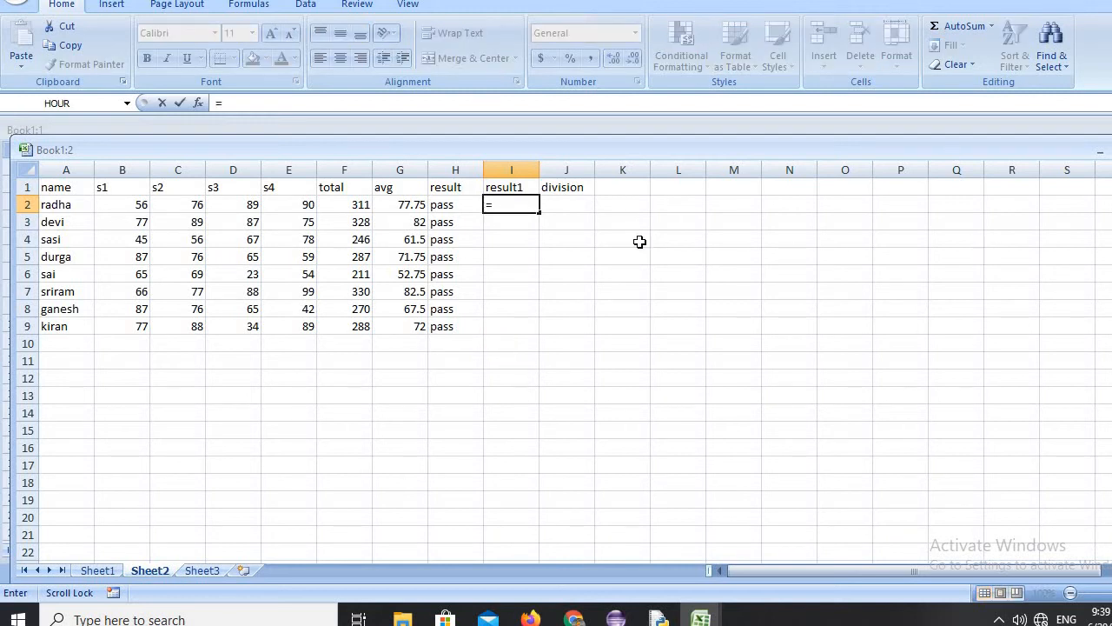
text(if)
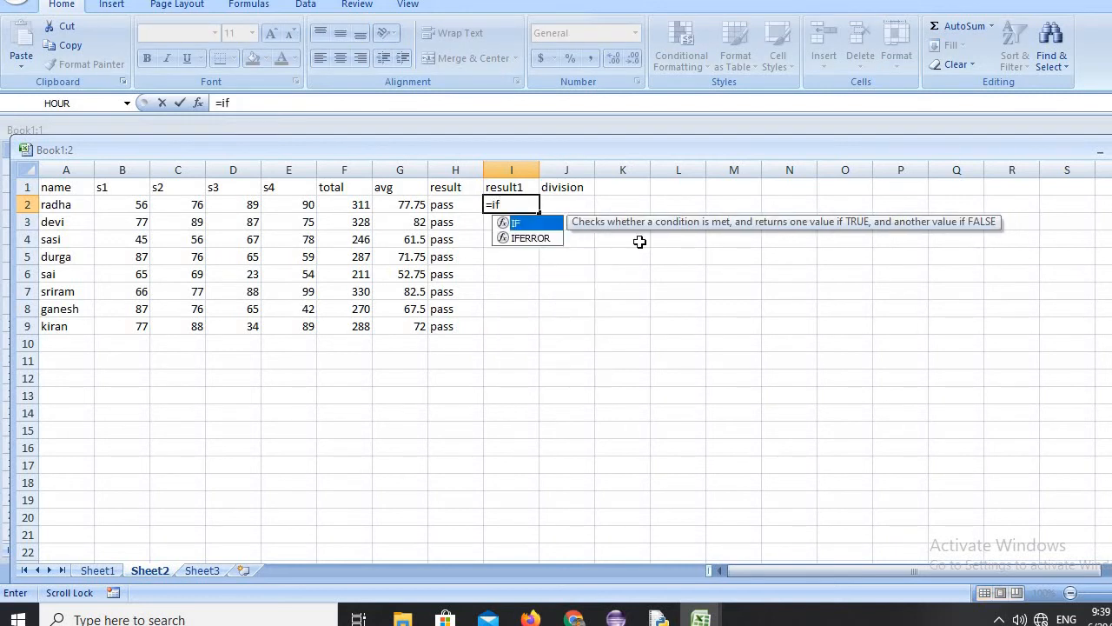
text((a)
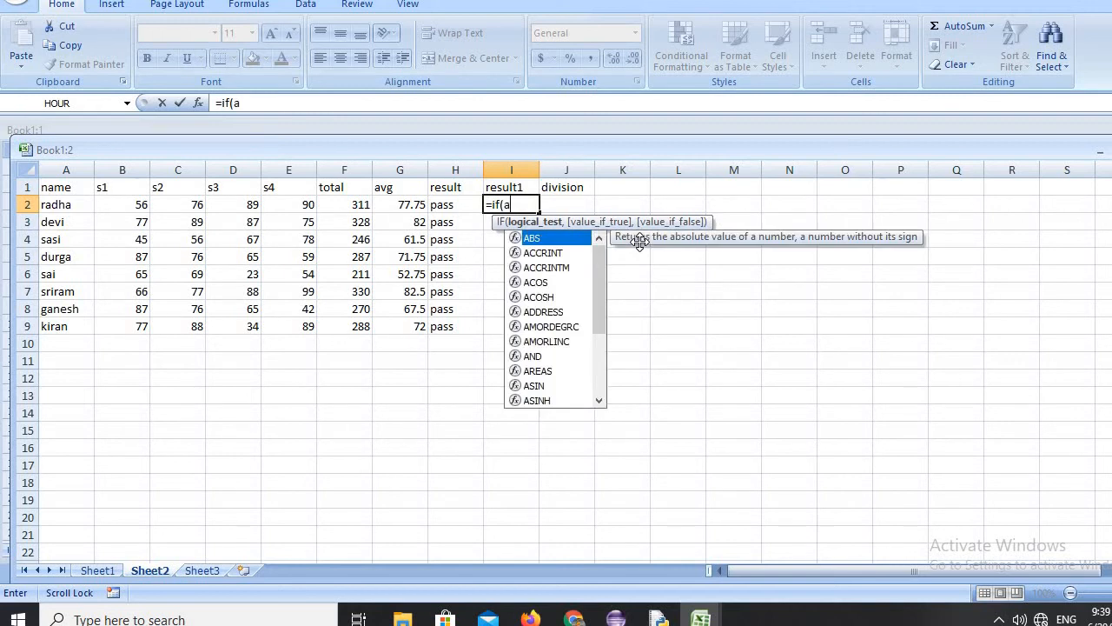
text(nd)
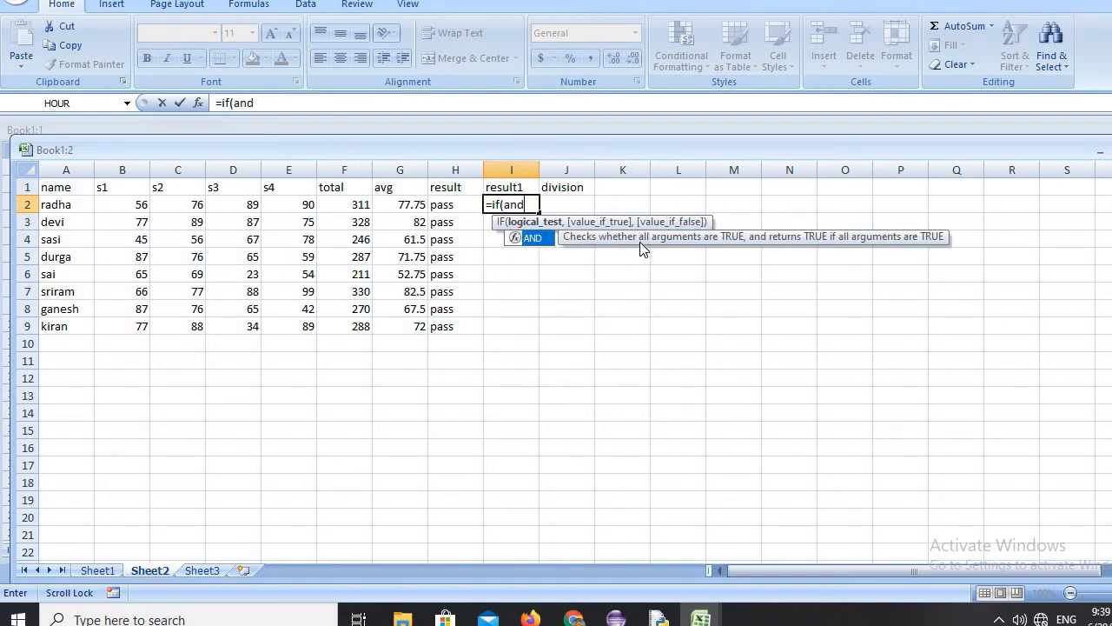
text(()
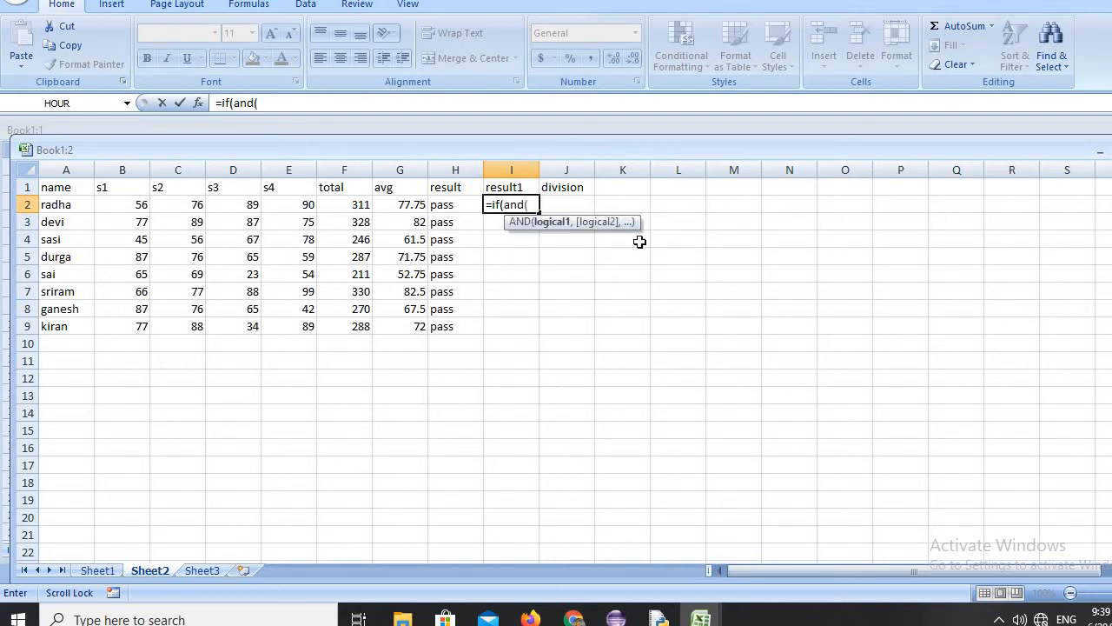
text(b)
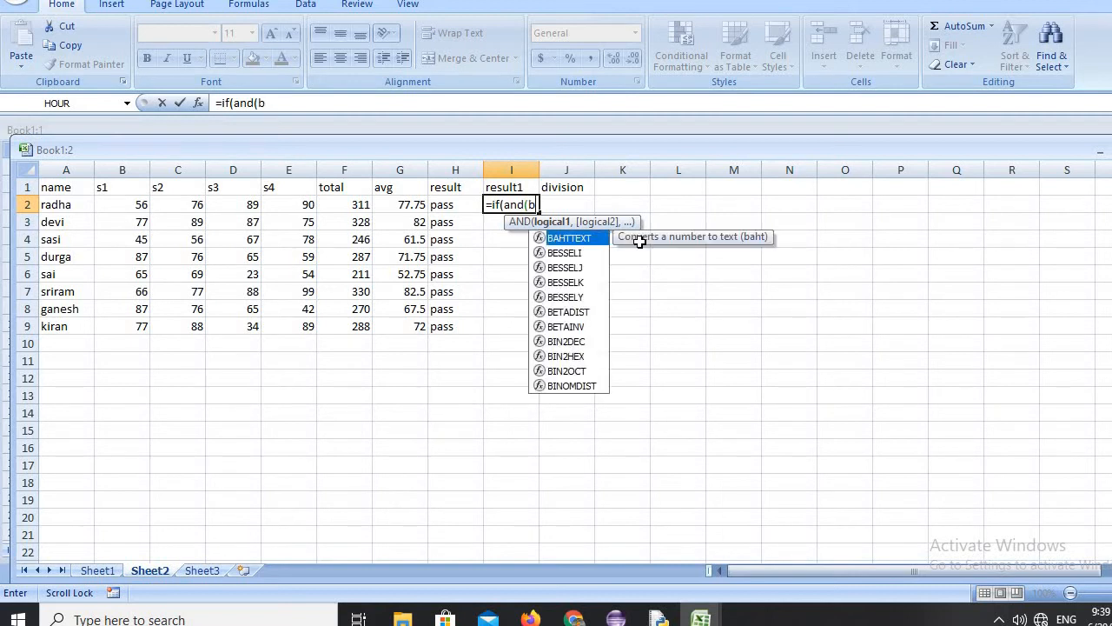
text(2>=)
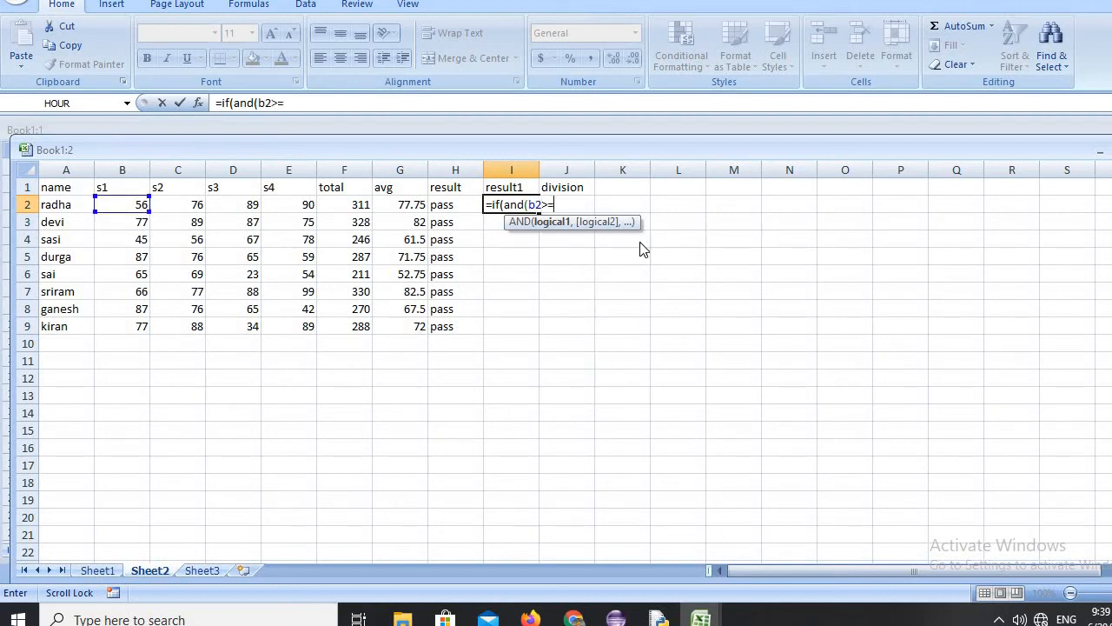
text(35,)
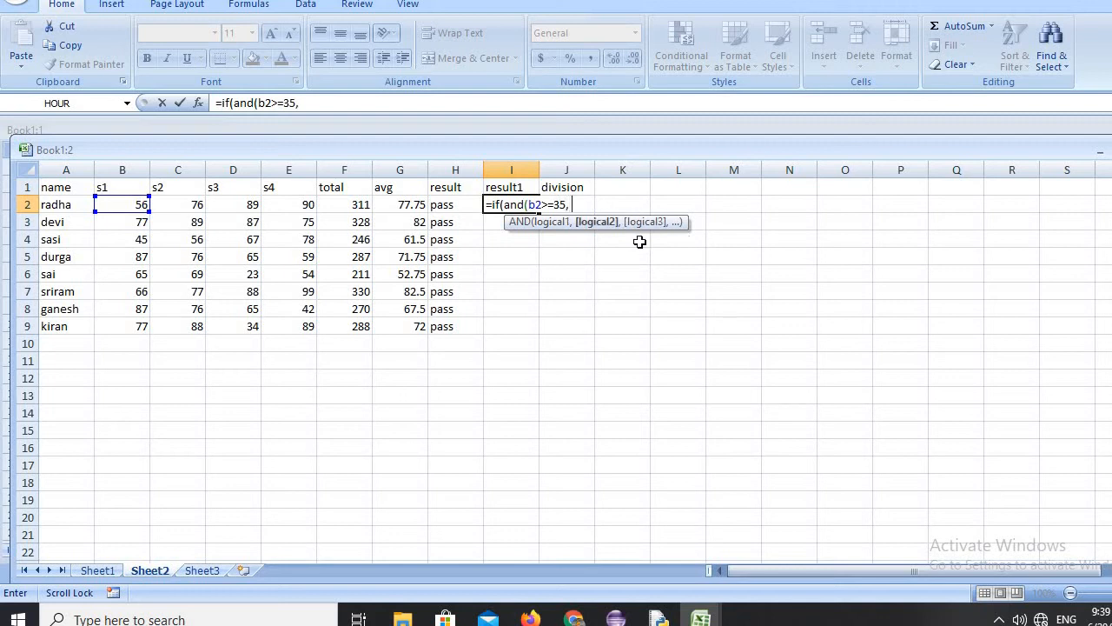
text( c2>=35,)
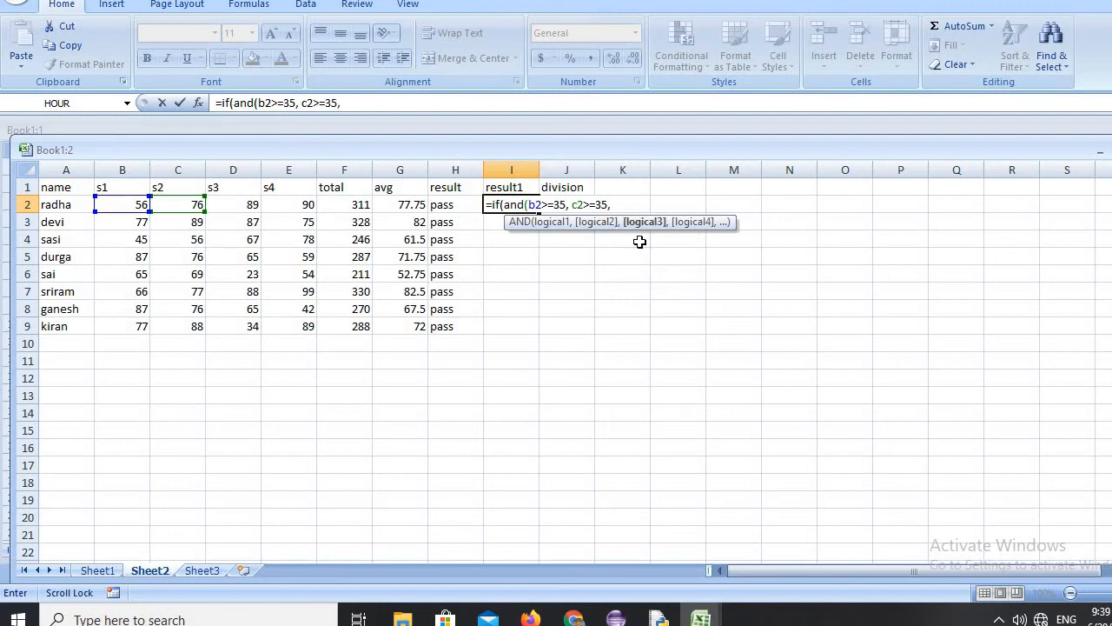
text( d)
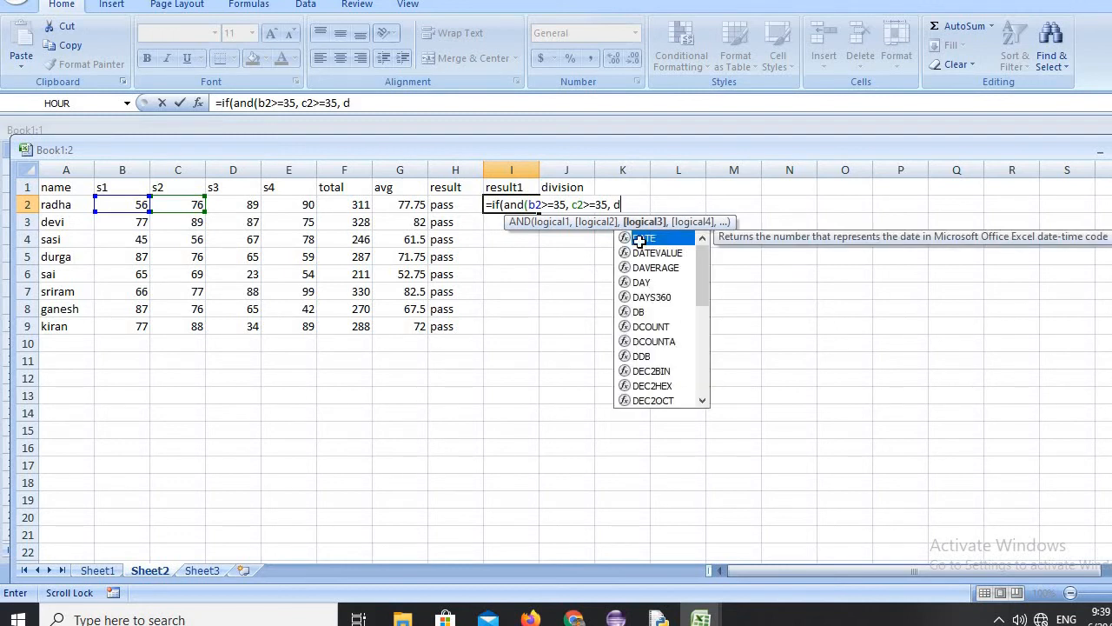
text(2>=)
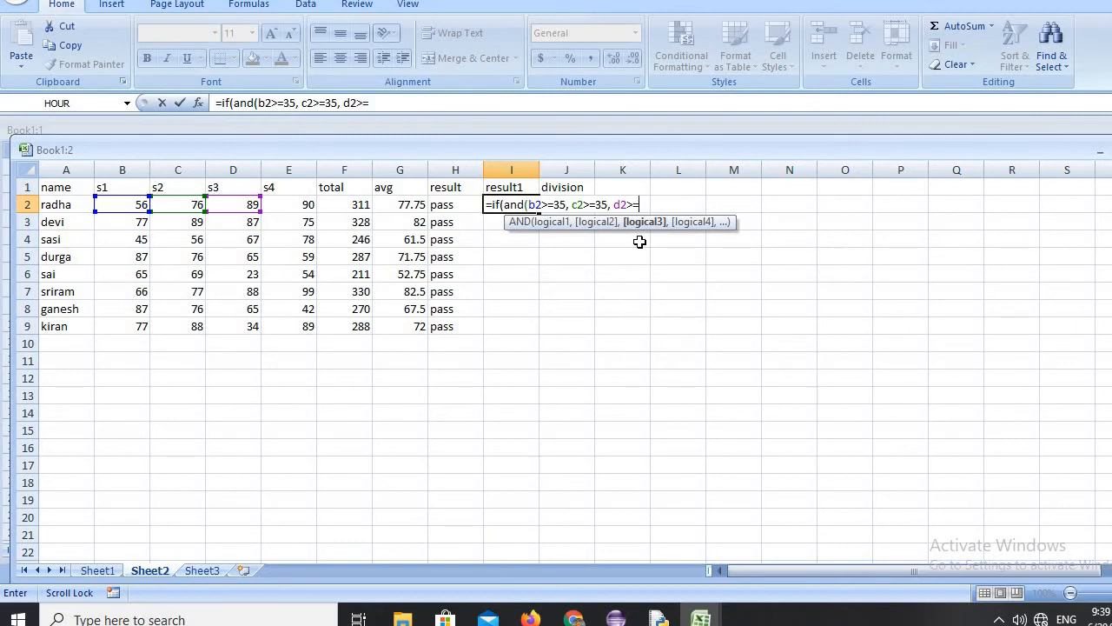
text(35,)
text( e)
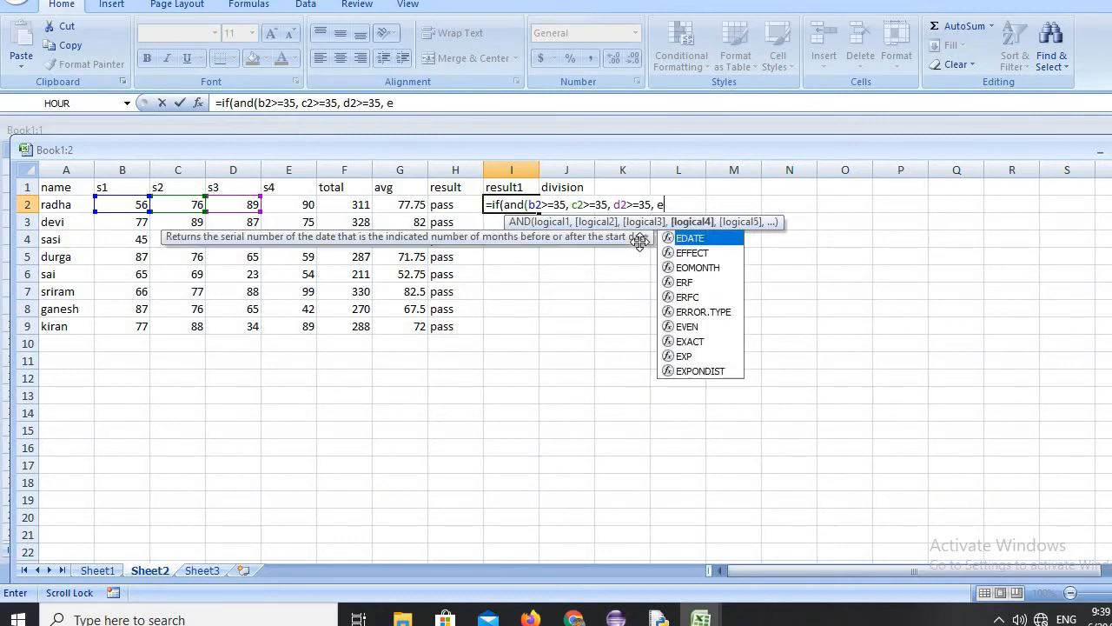
text(2>=3)
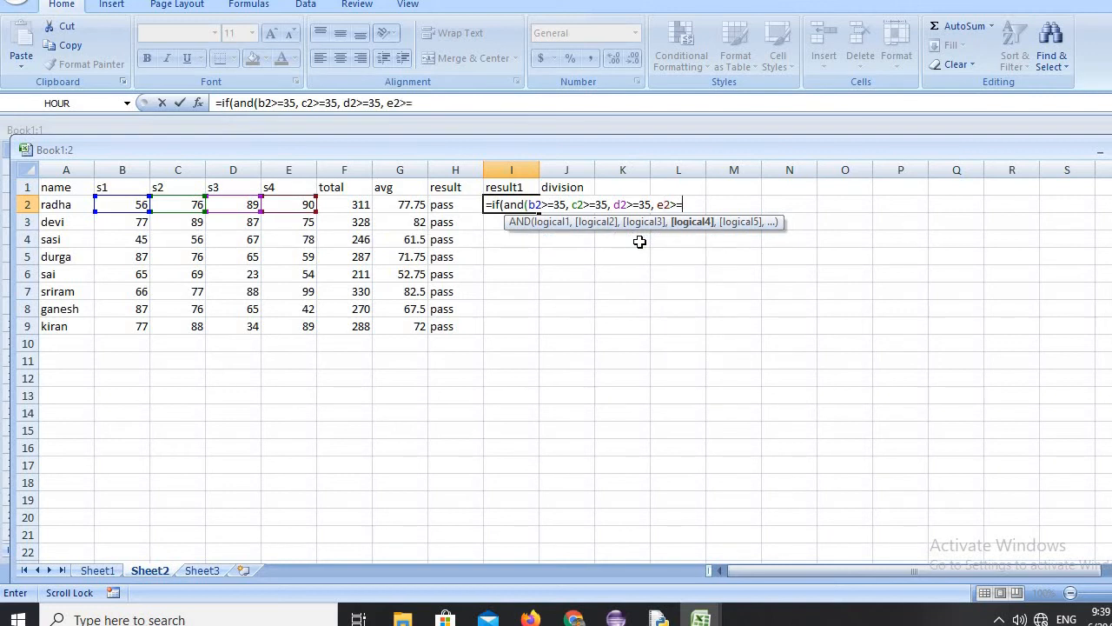
text(5))
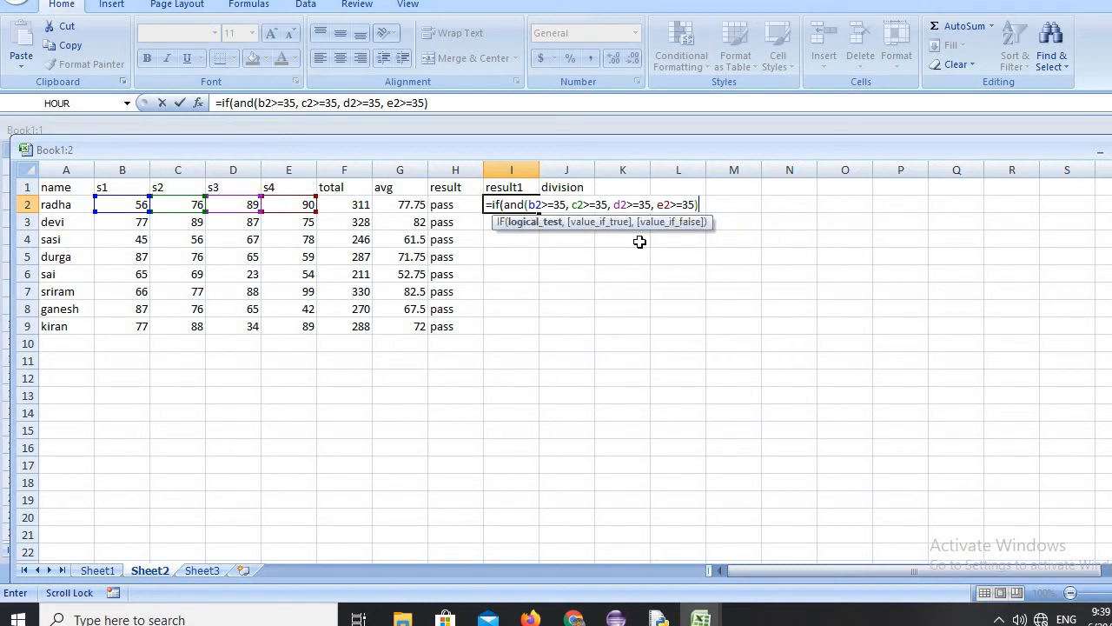
text(,)
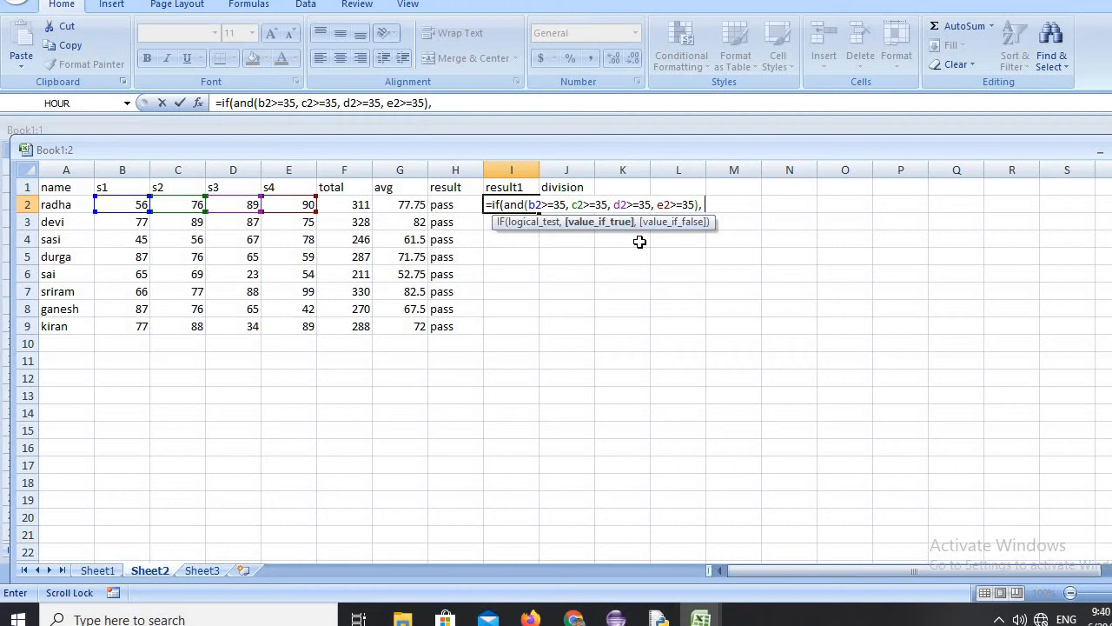
text( "pass", ")
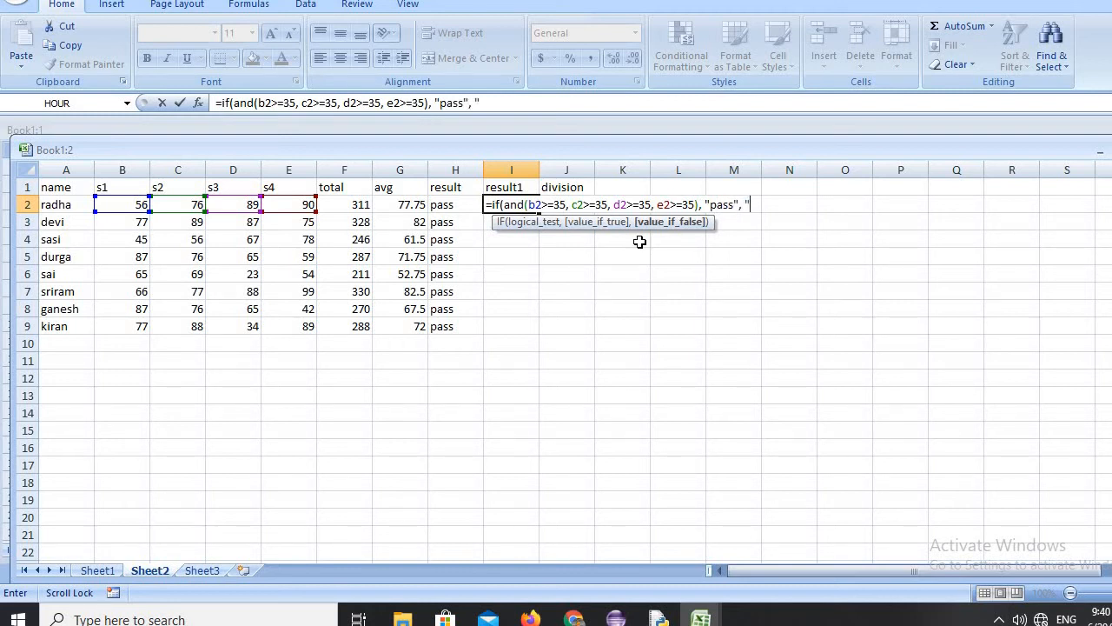
text(fail"))
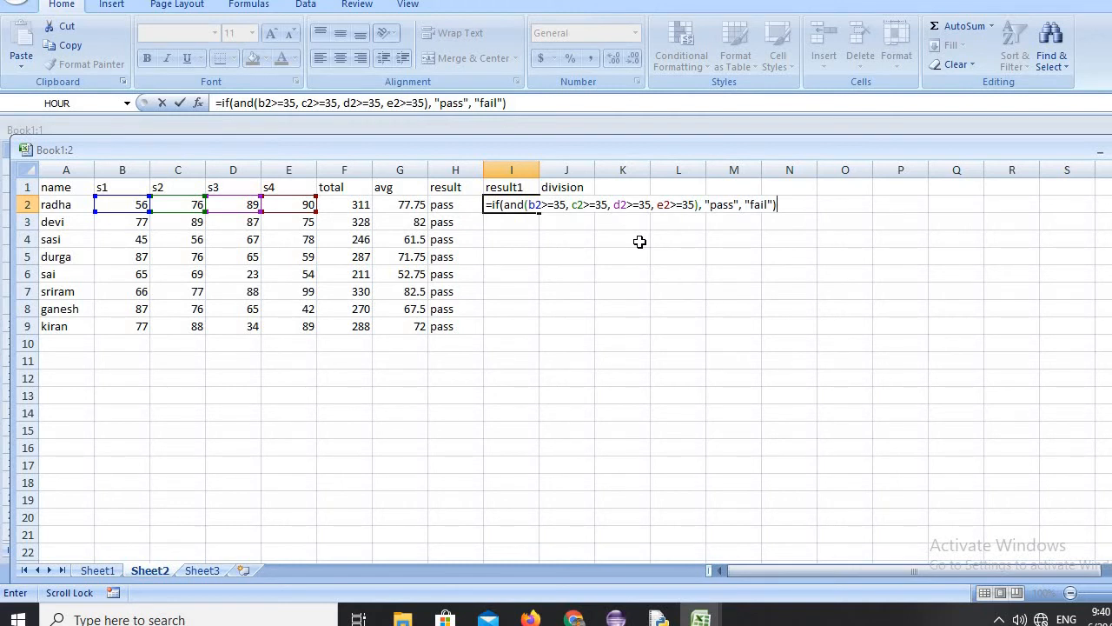
key(Return)
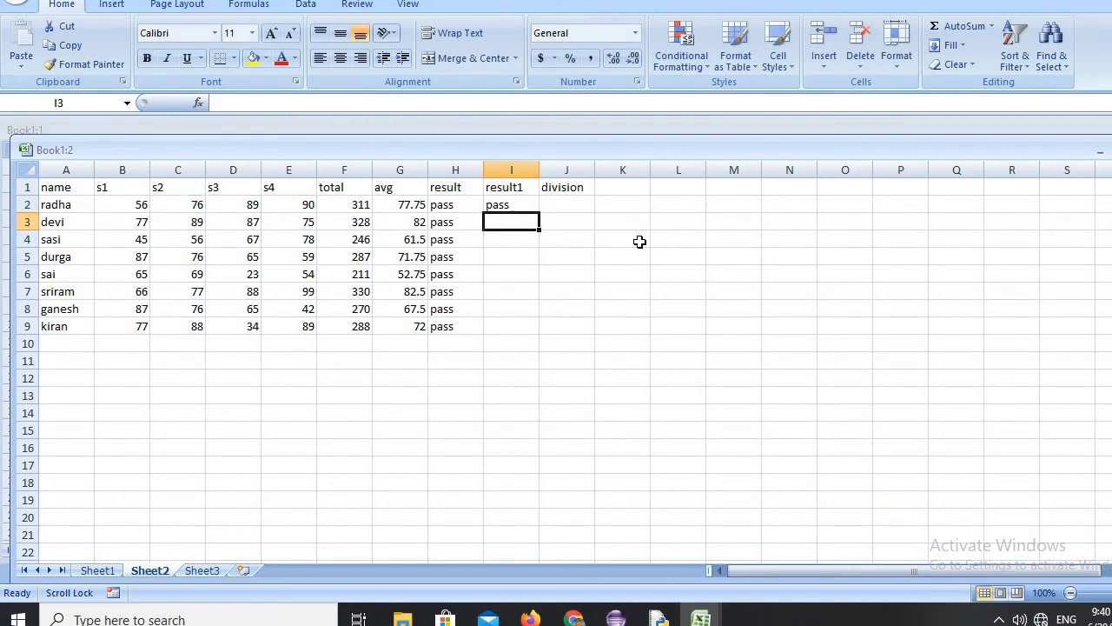
Fill the subject-wise pass/fail formula from I2 down the result1 column through I9.
click(497, 205)
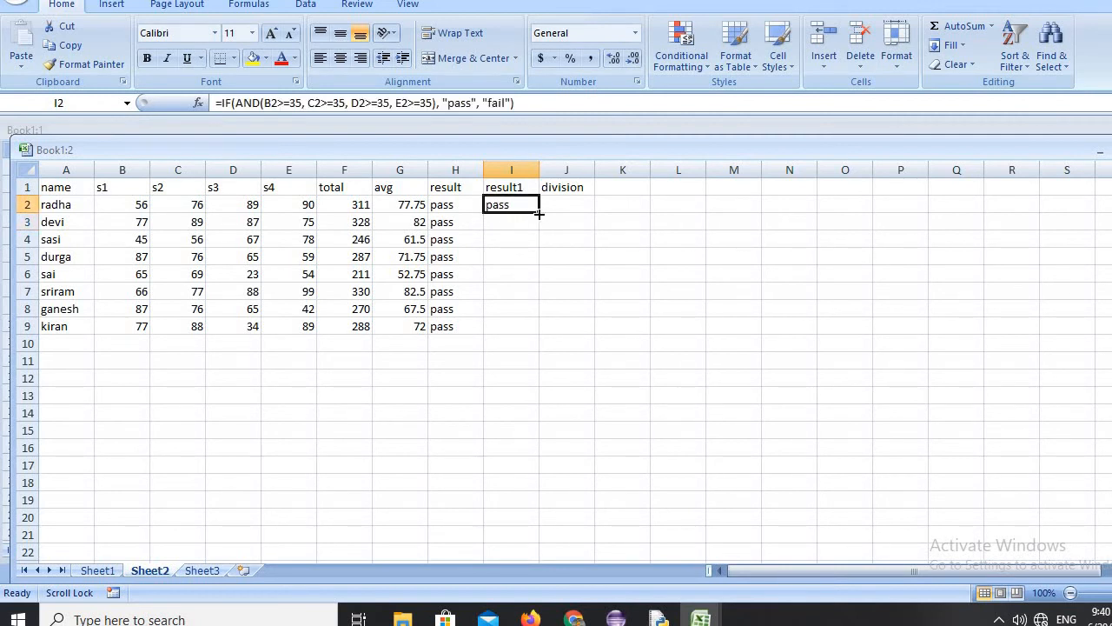
drag(539, 213, 545, 334)
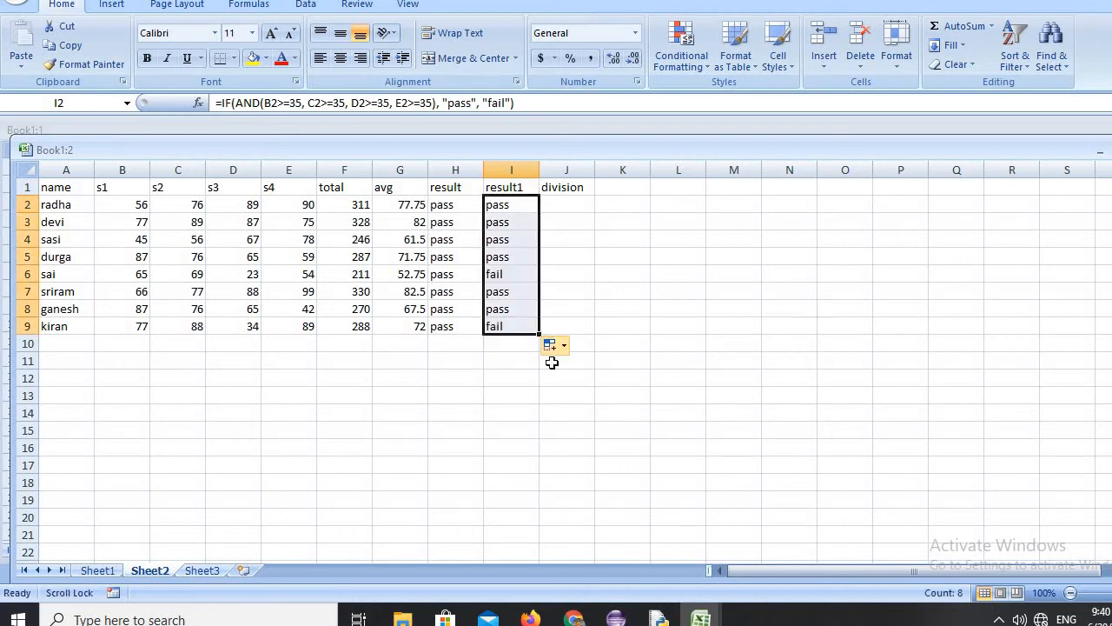
click(470, 391)
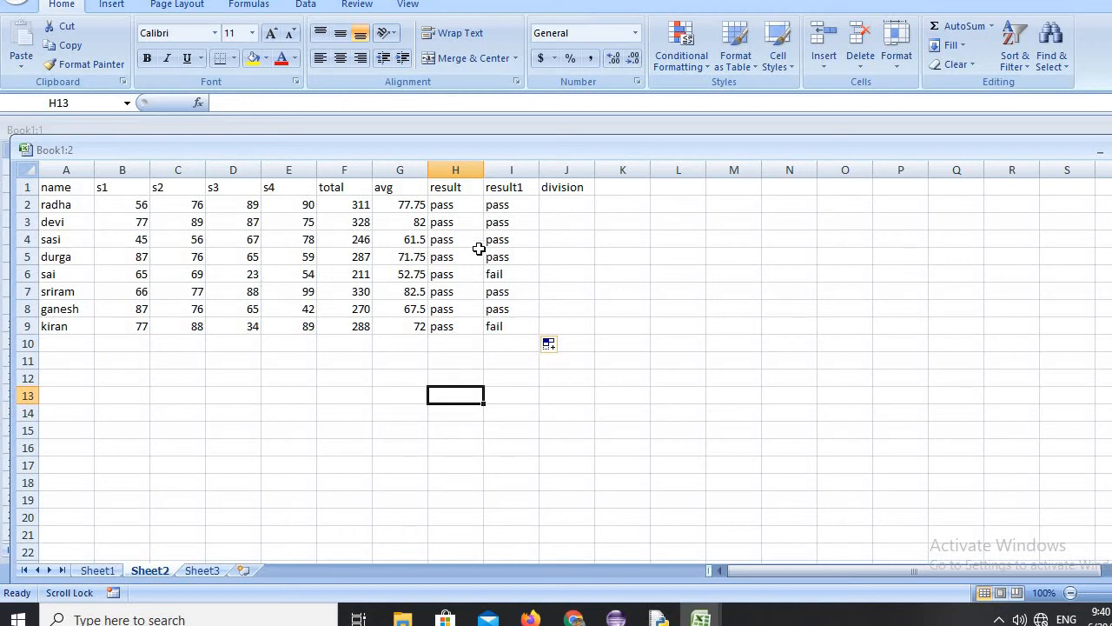
Begin a nested IF formula in J2 with =IF(G2>=75, "distinction", for the first student's division.
click(558, 201)
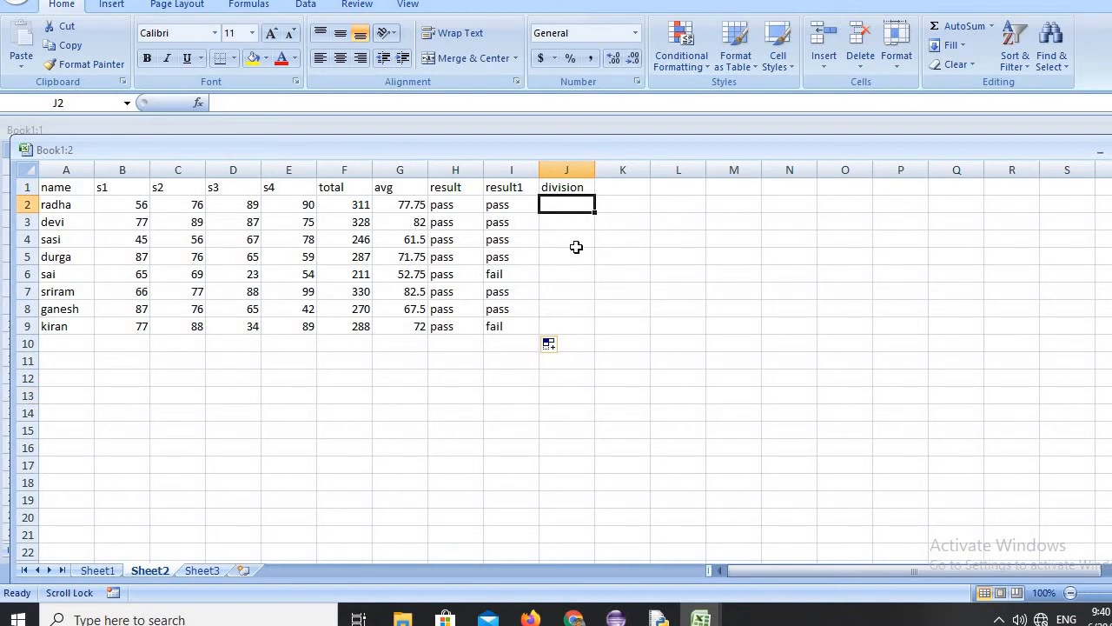
click(571, 233)
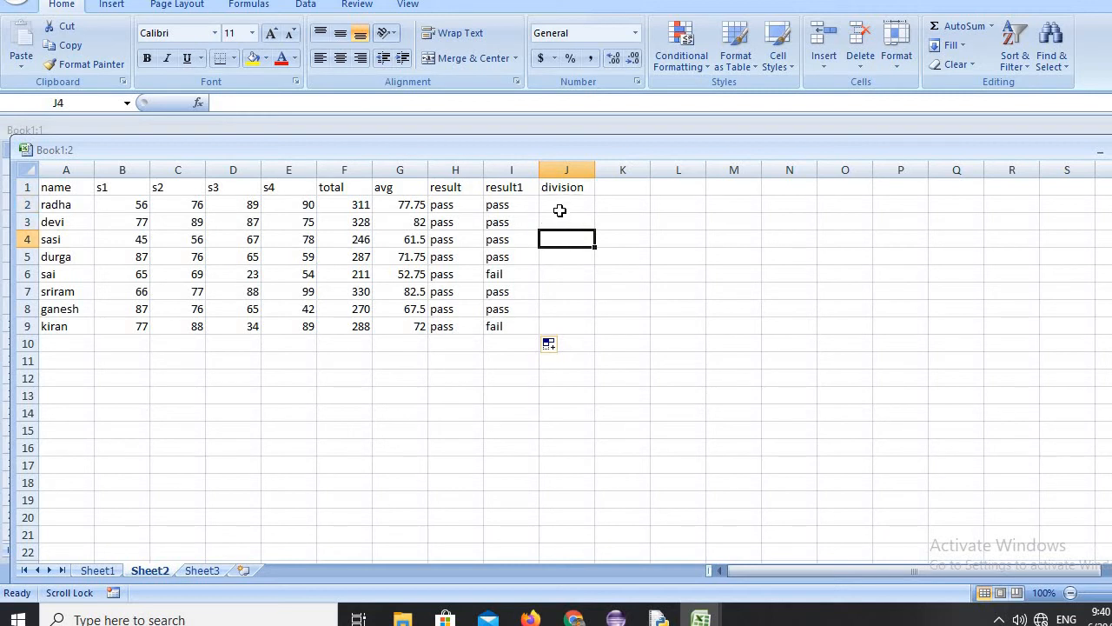
click(561, 206)
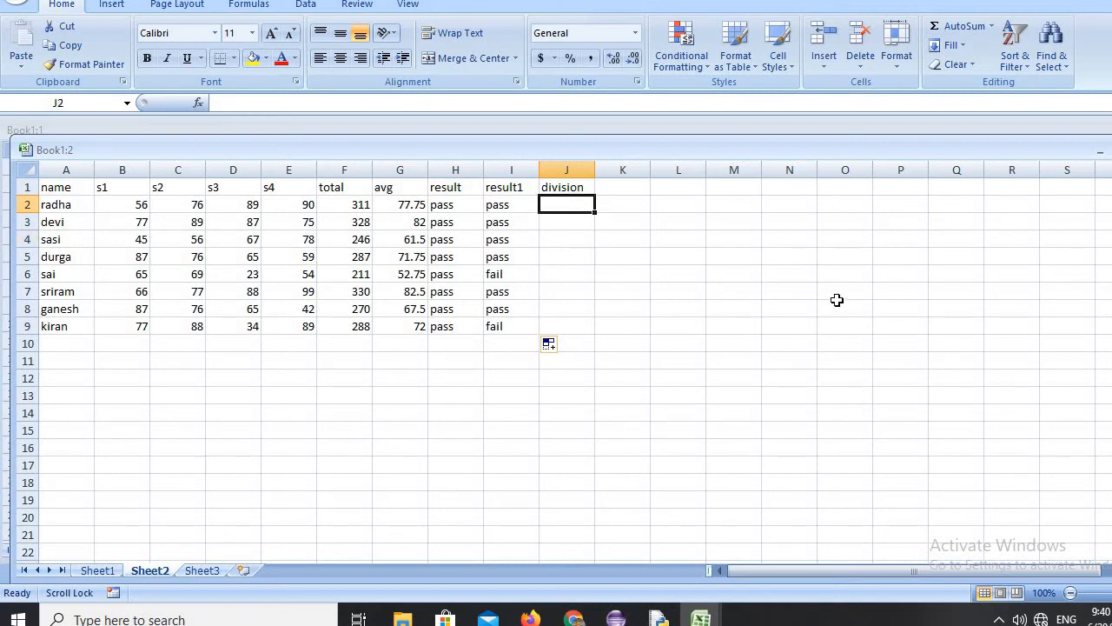
text(=)
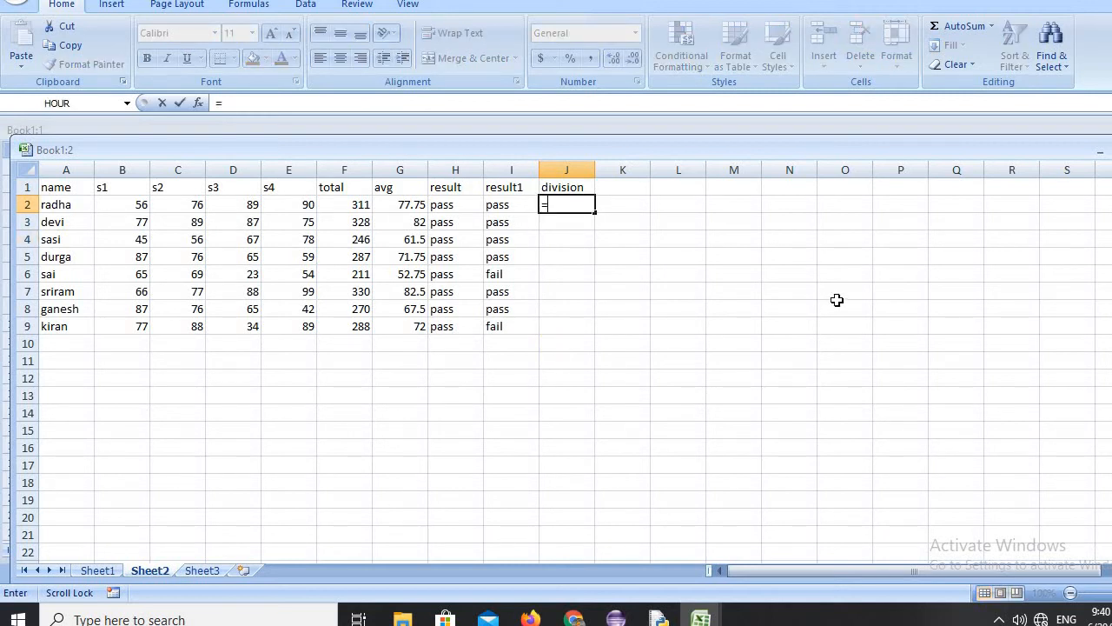
text(if)
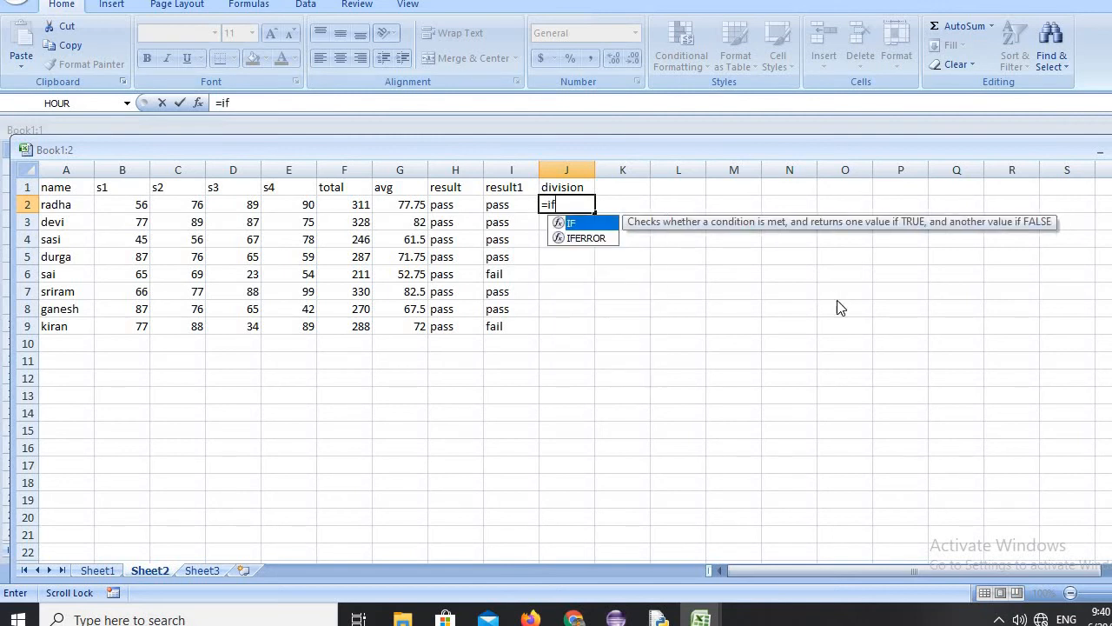
text(()
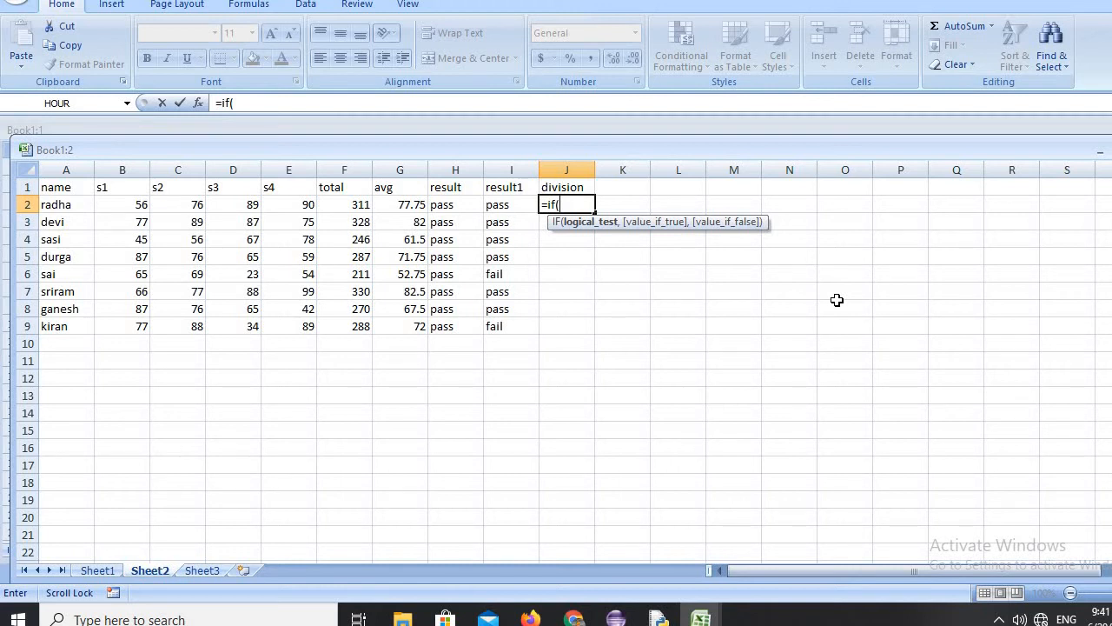
text(g)
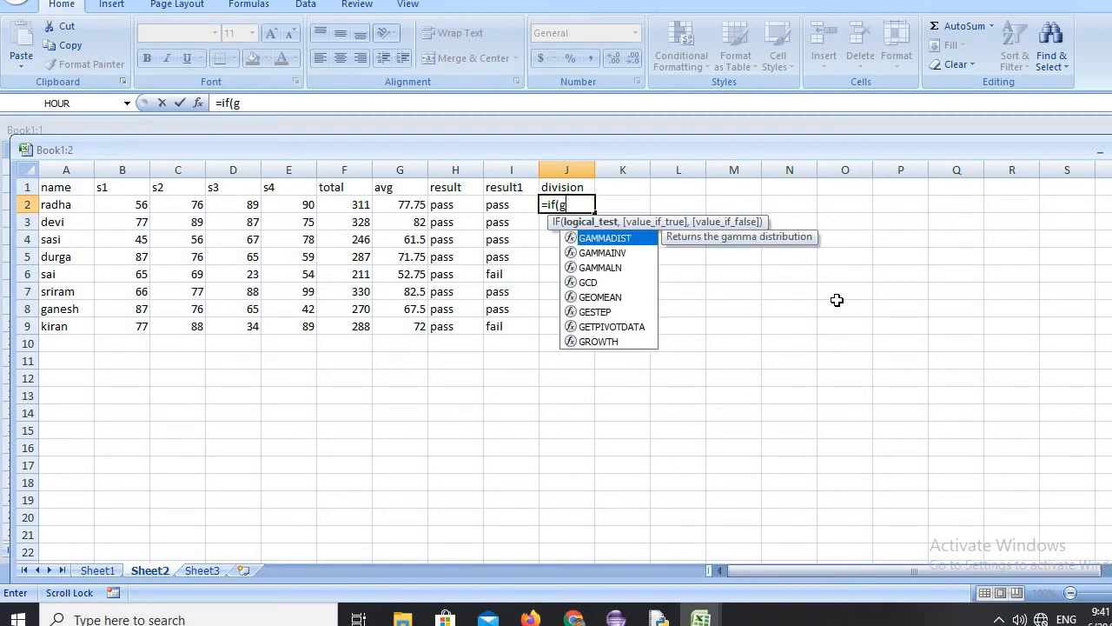
text(2)
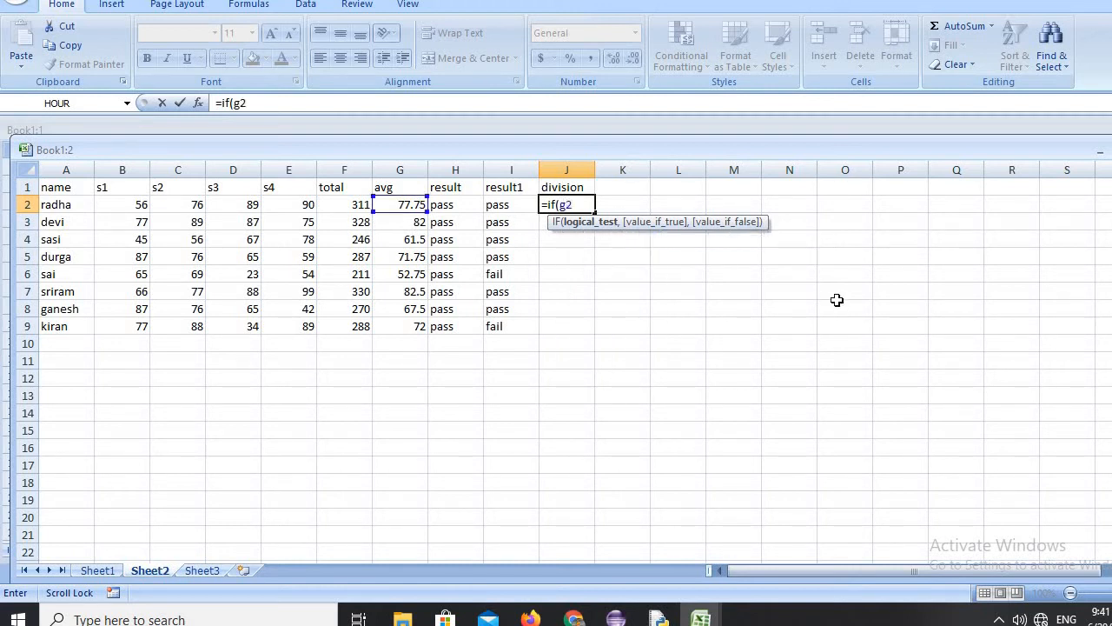
text(>=75,)
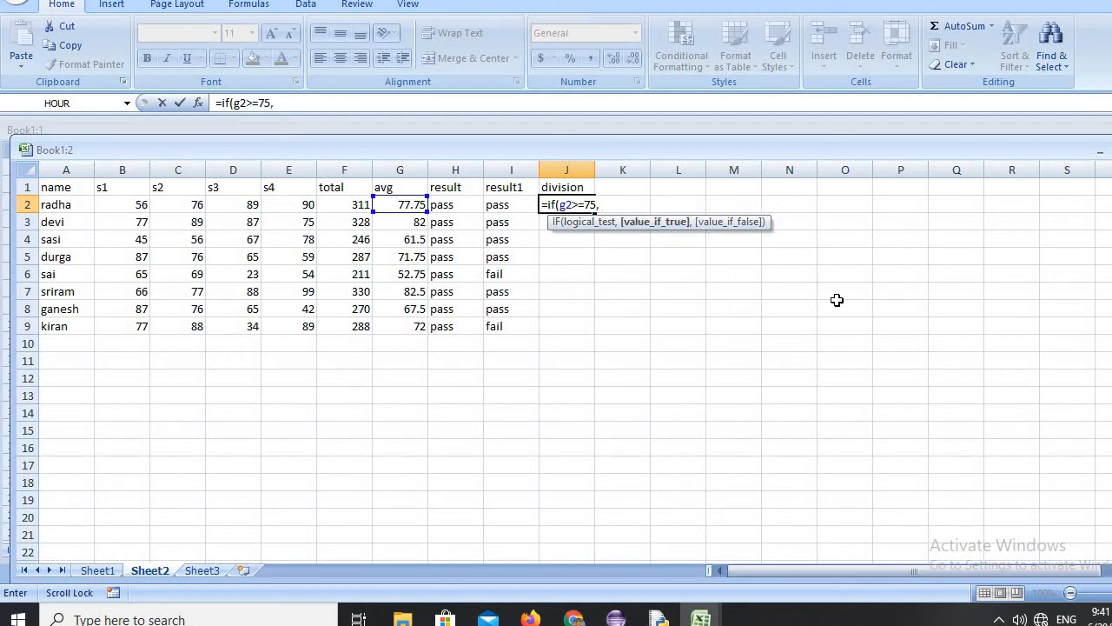
text( "distinction)
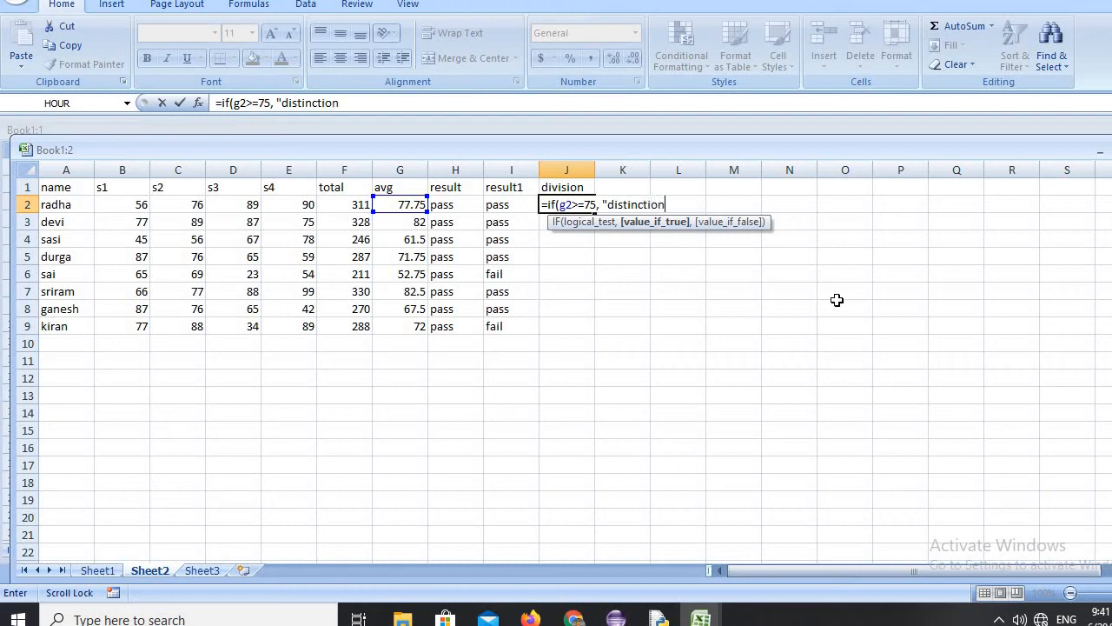
text(",)
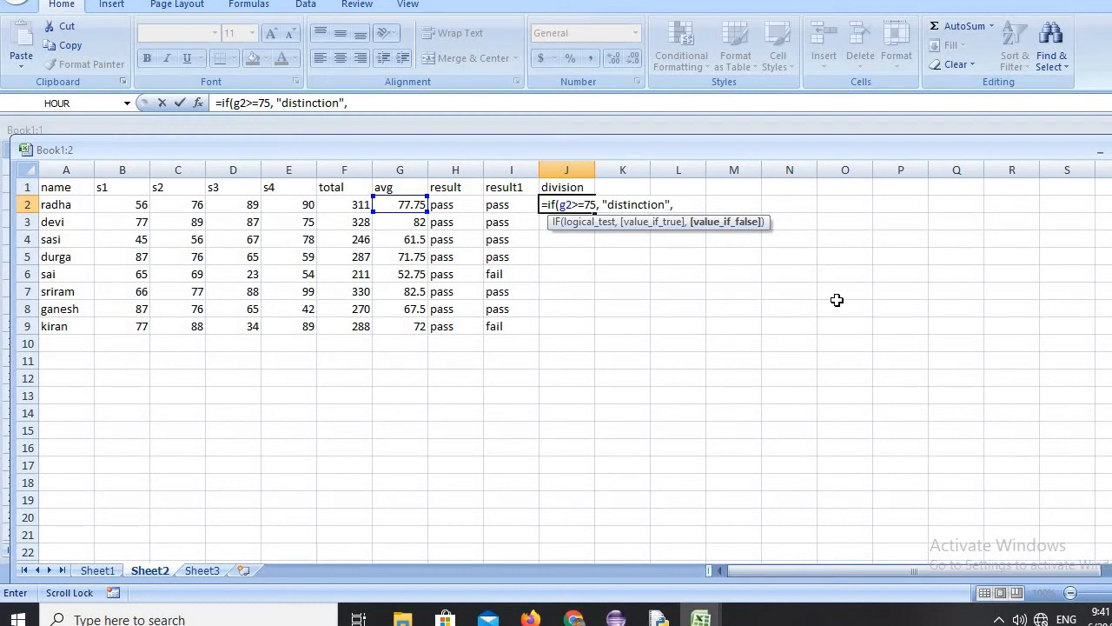
text( if)
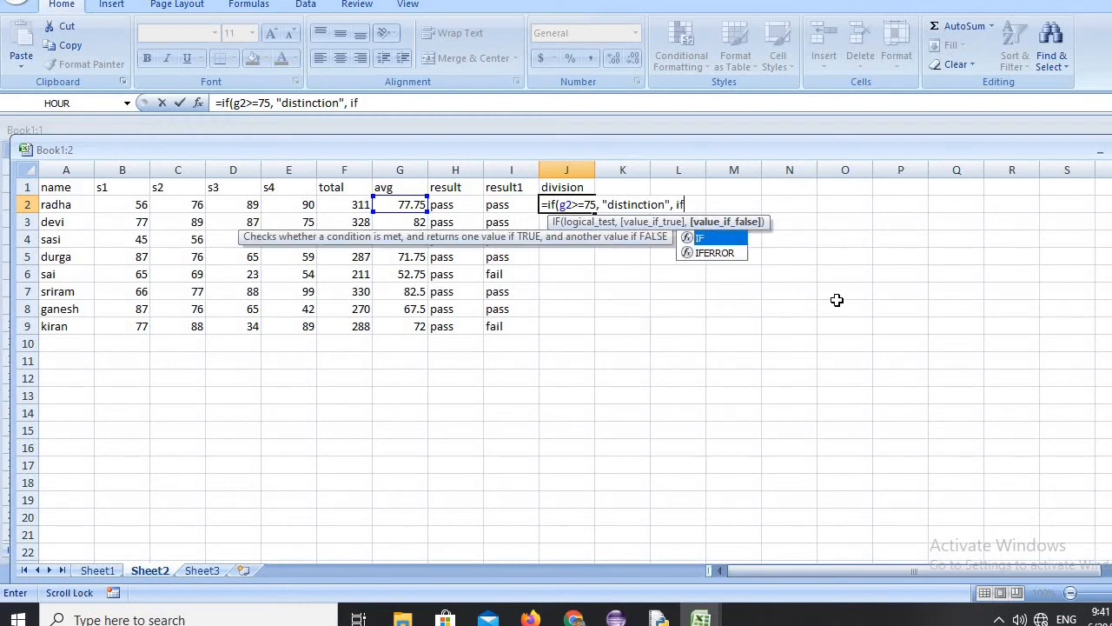
text(()
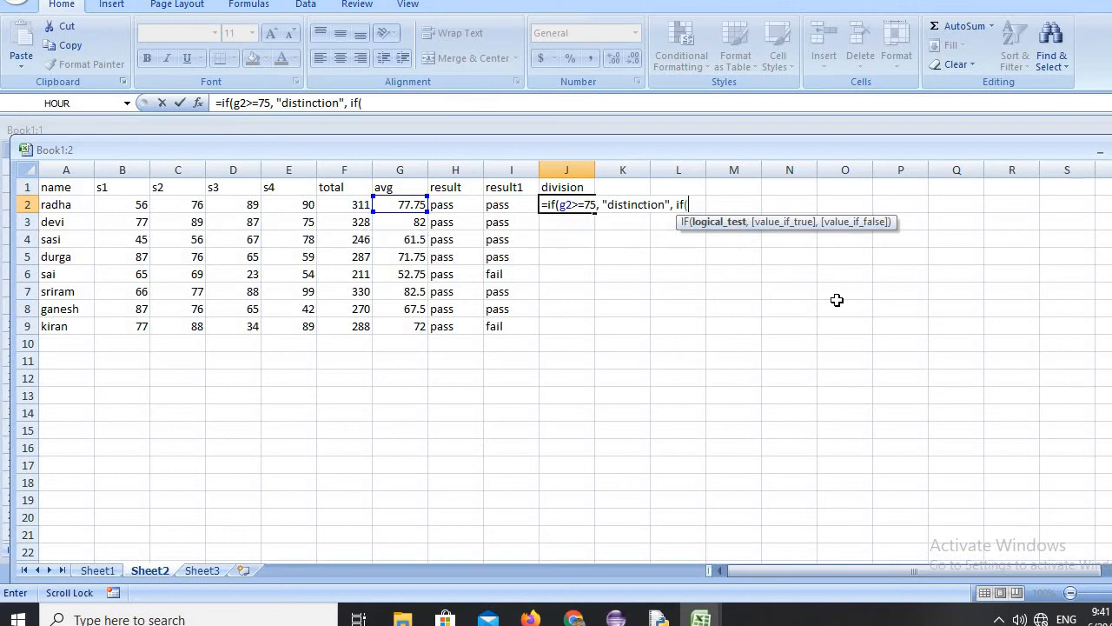
text(g2)
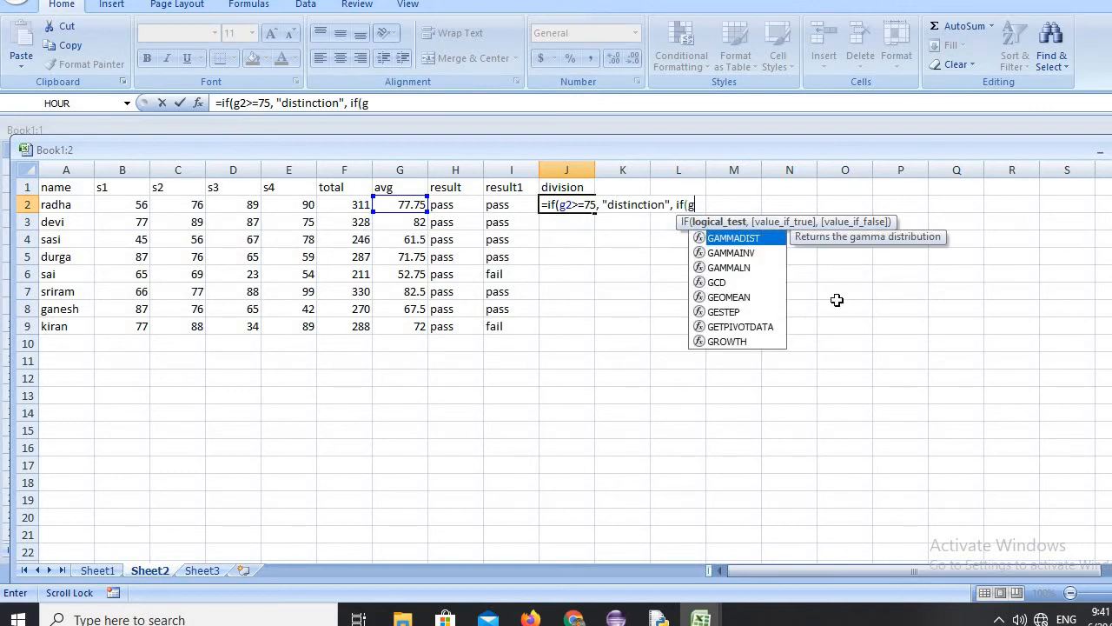
text(>=)
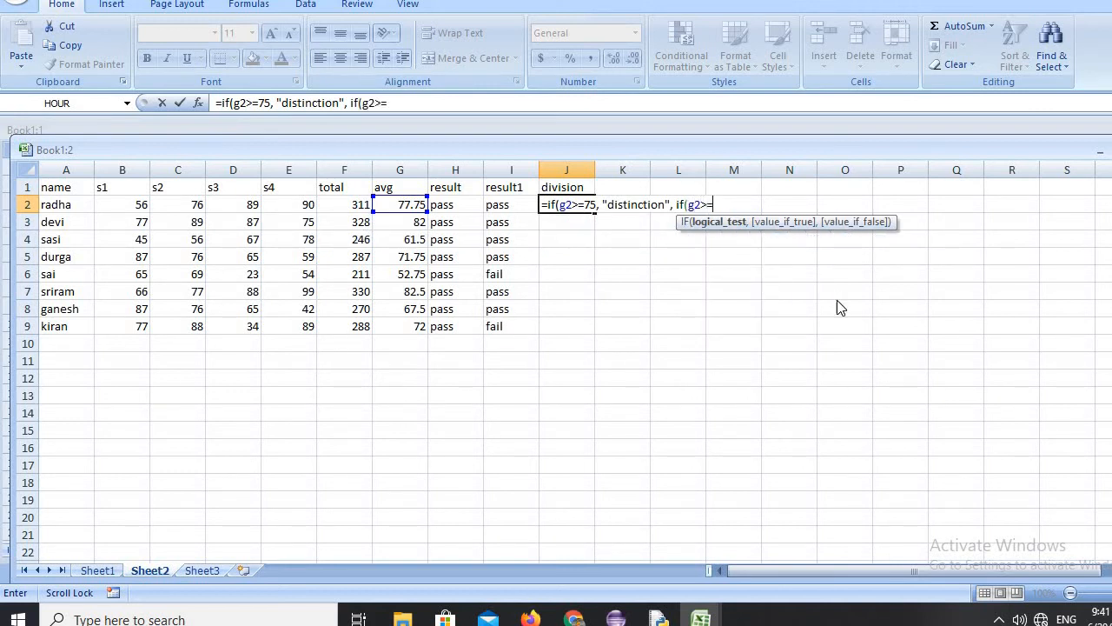
text(60)
Extend the J2 division formula with a nested IF(G2>=60, "first", as its false branch.
text(, "f)
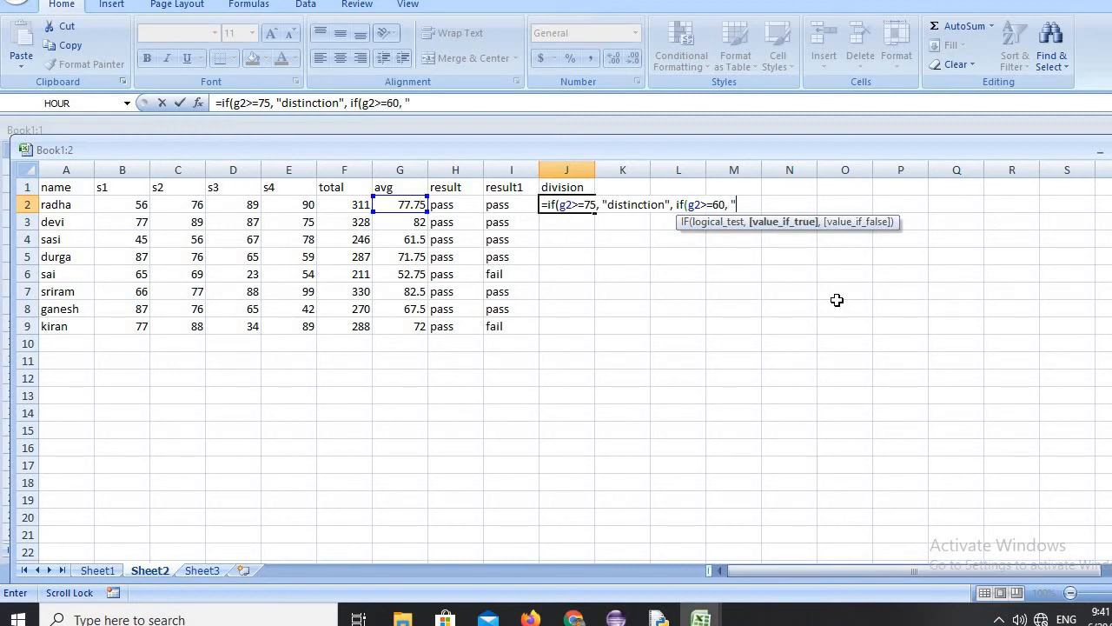
text(irst",)
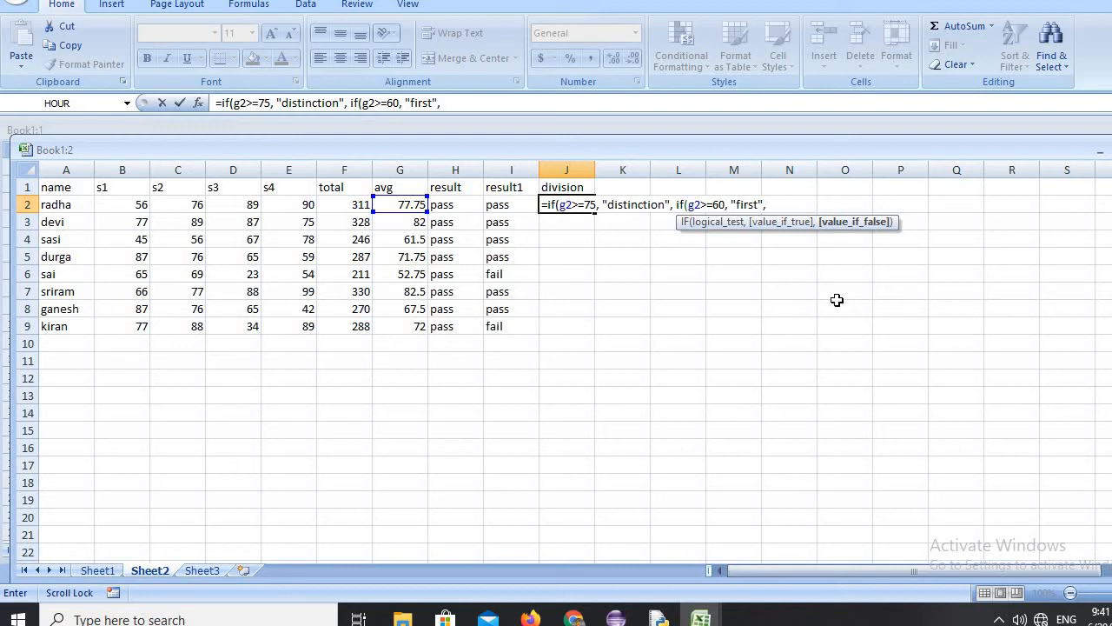
text( if)
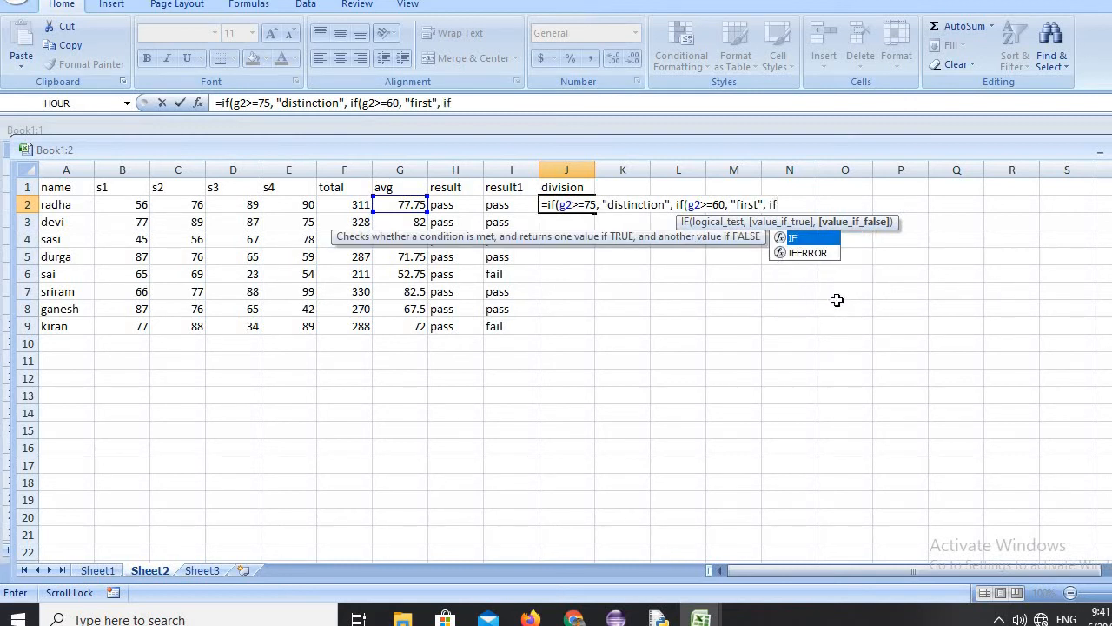
text((g2)
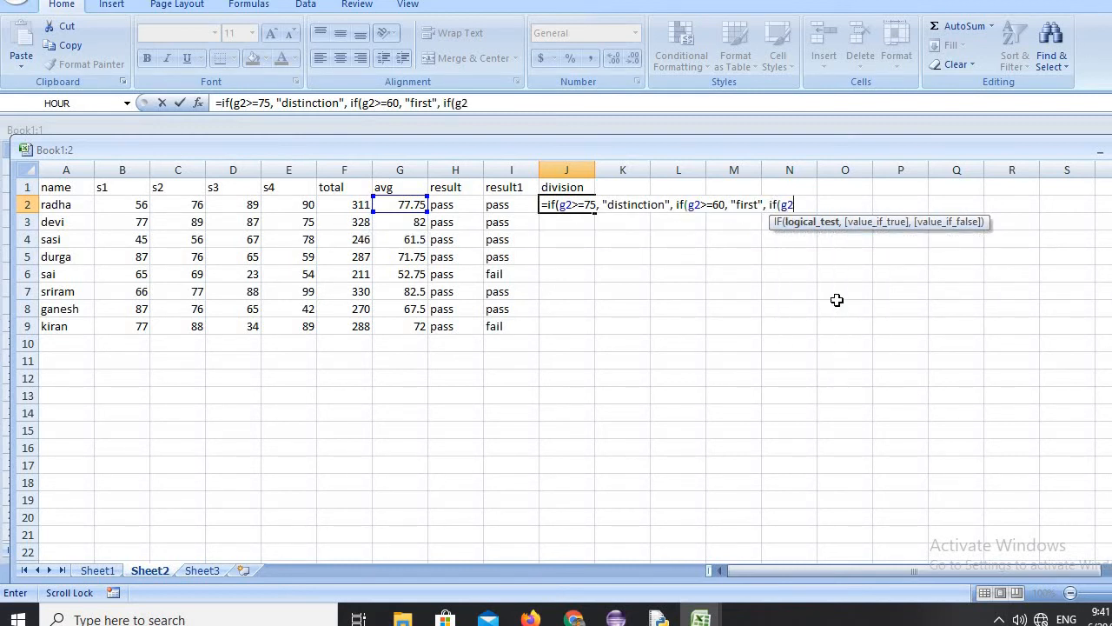
text(>=50,)
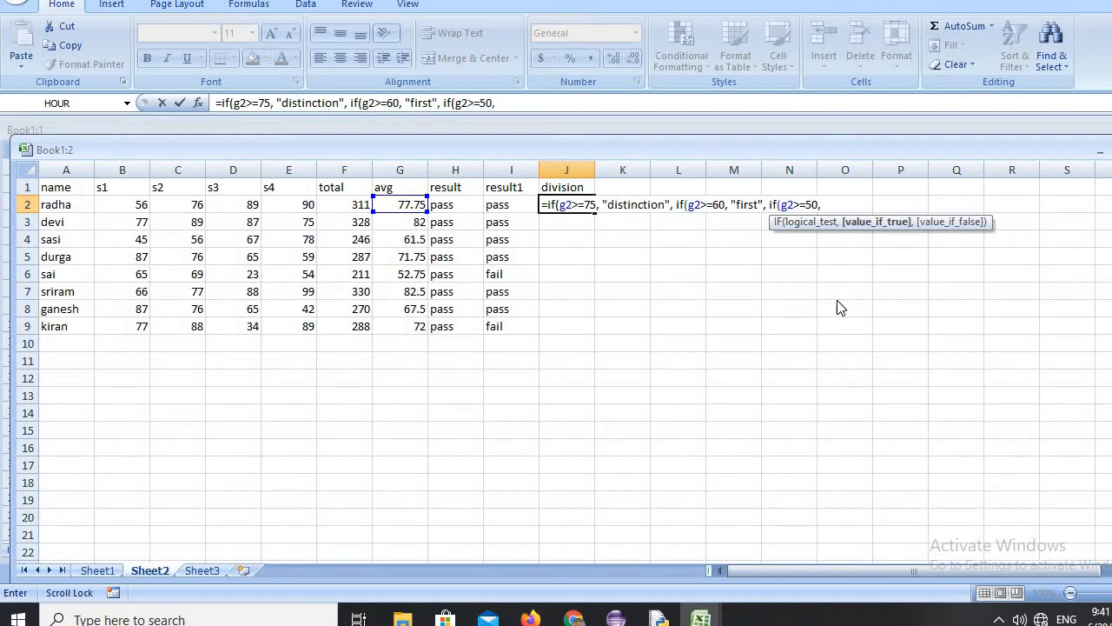
text( "second)
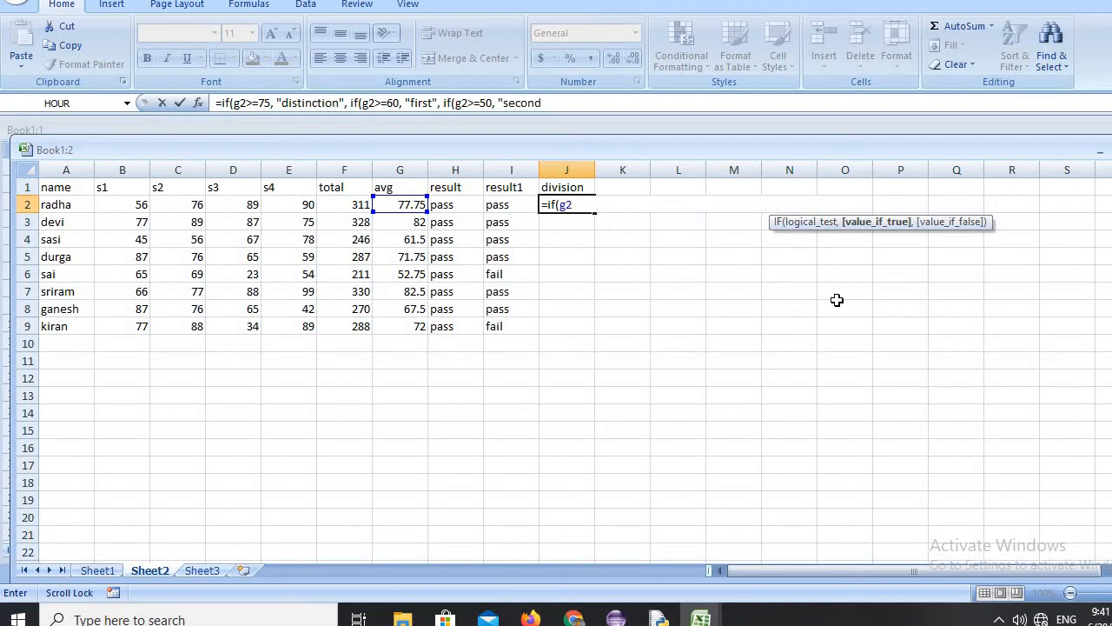
text(",)
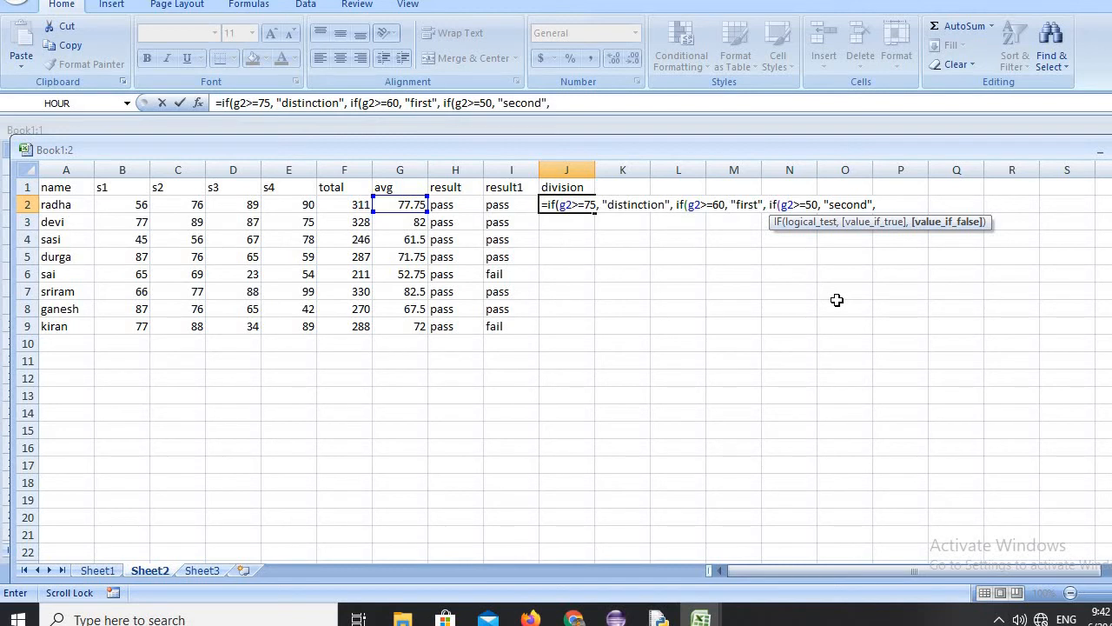
text( if()
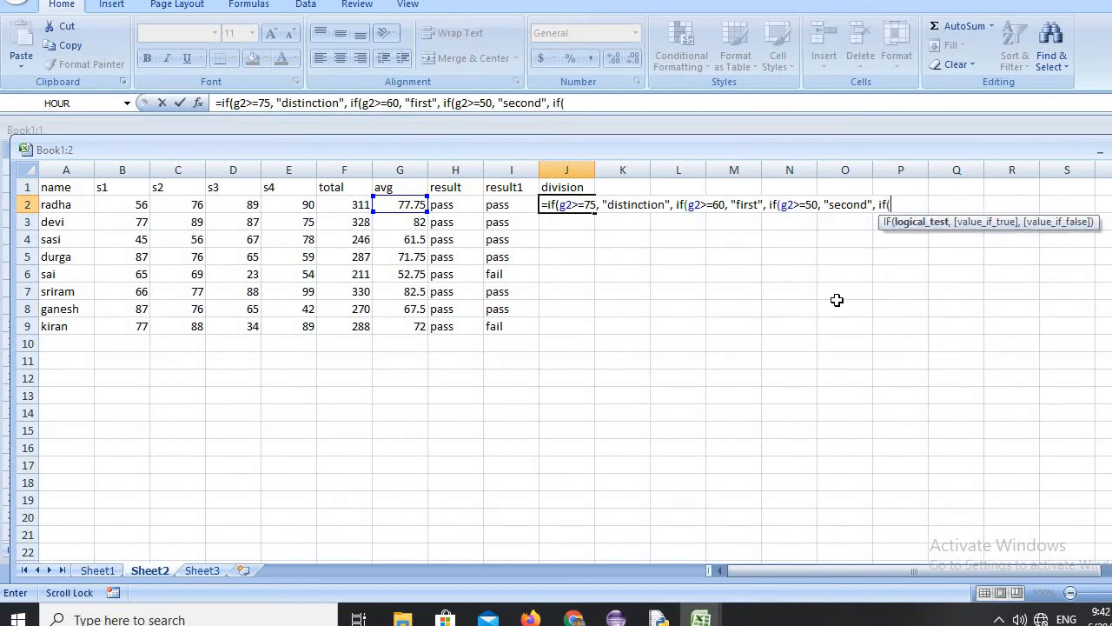
text(g2>=40,)
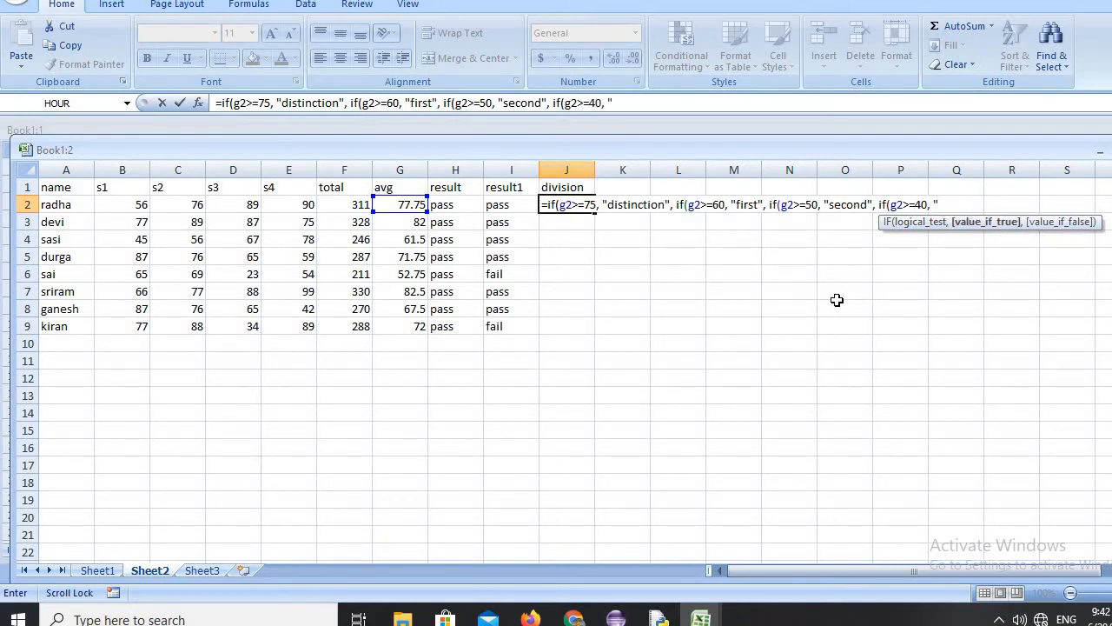
Continue the J2 division formula with another nested IF(G2>=40, "third", condition.
text("third",)
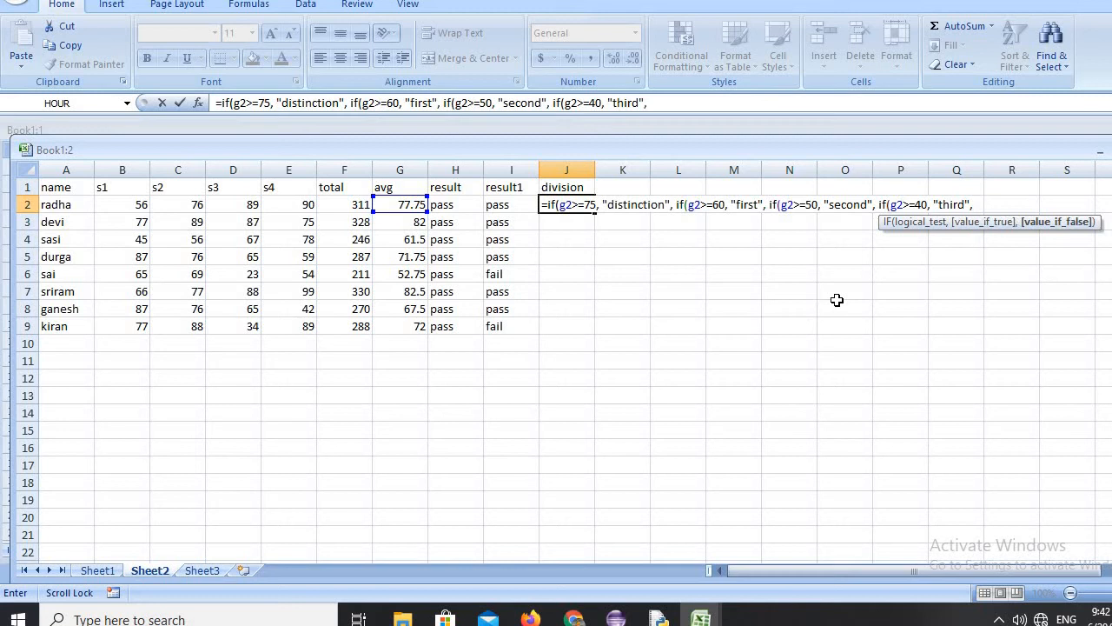
text( if()
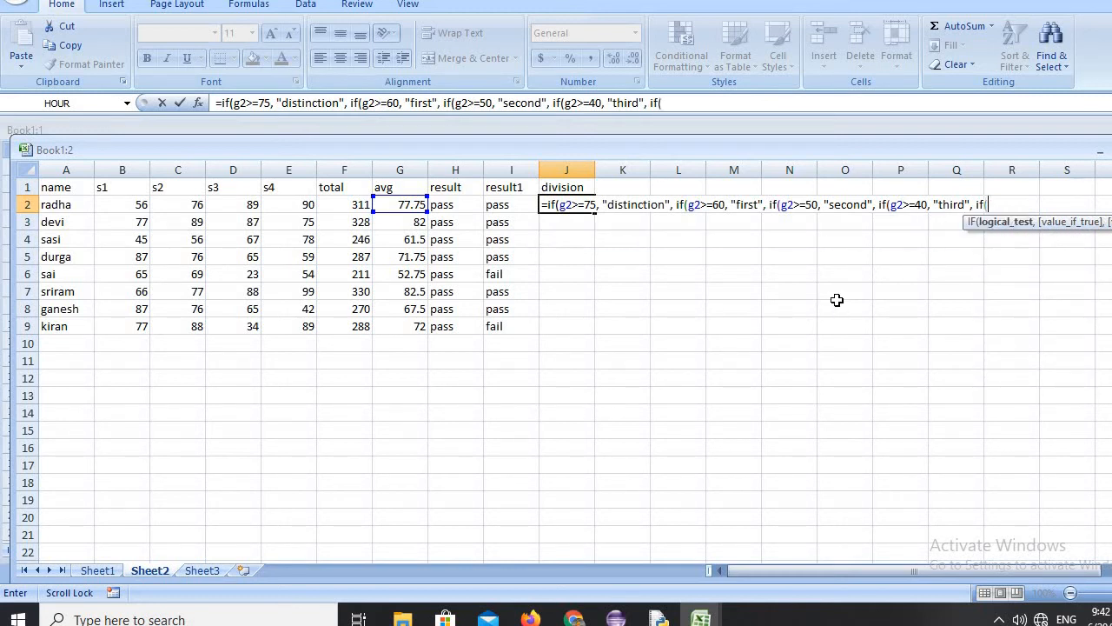
text(g2>=35, "pa)
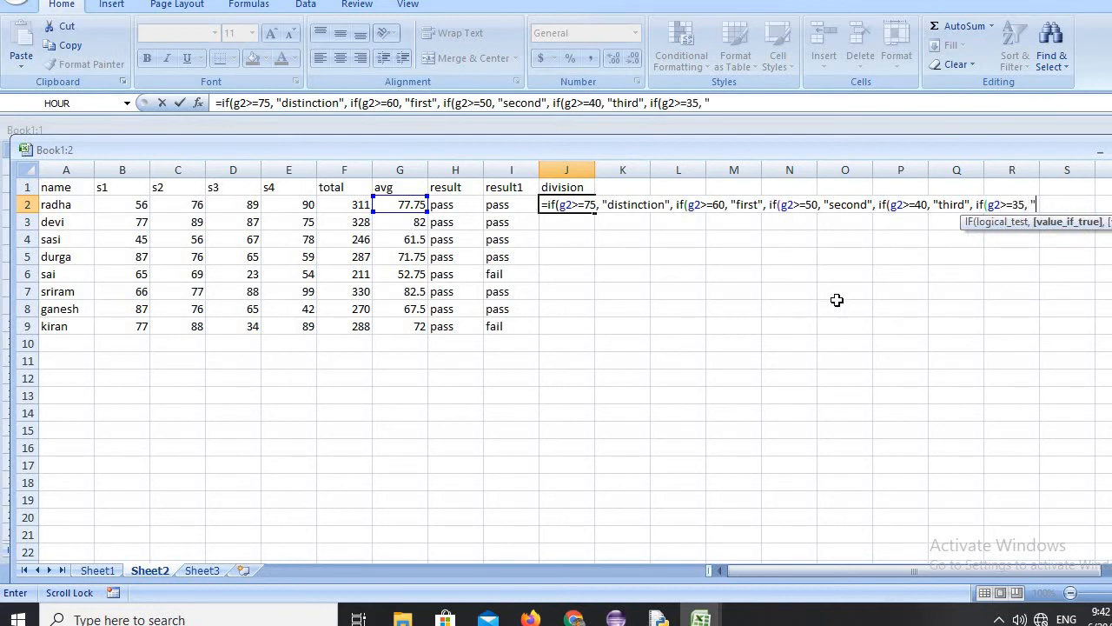
text(ss",)
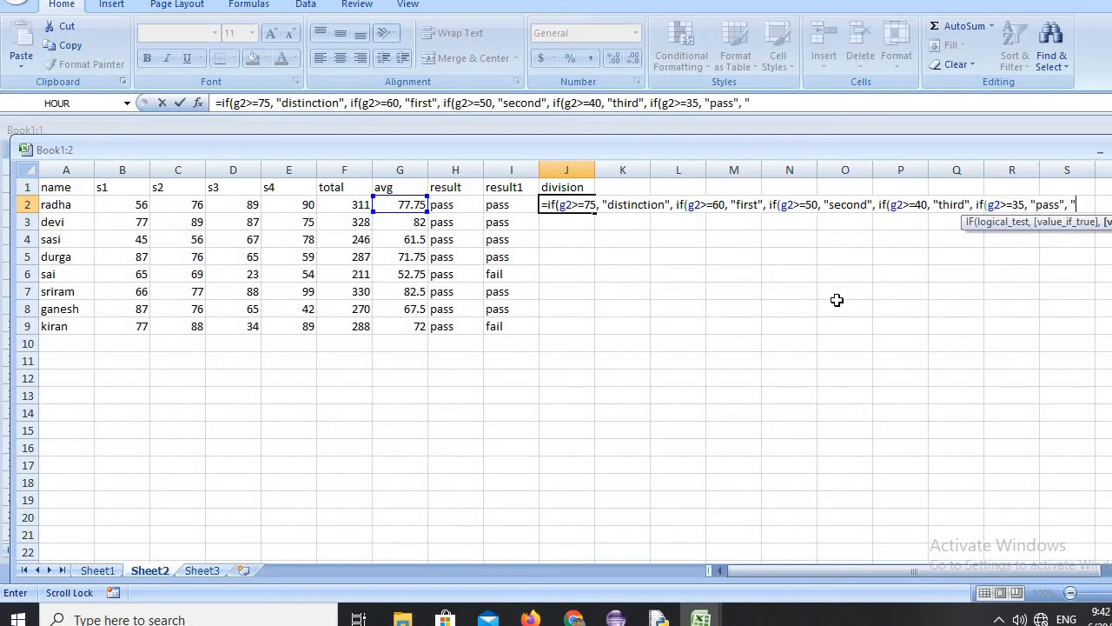
text( "fail")
Finish the J2 division formula with IF(G2>=35, "pass", "fail"), close all five parentheses and commit it.
text())))
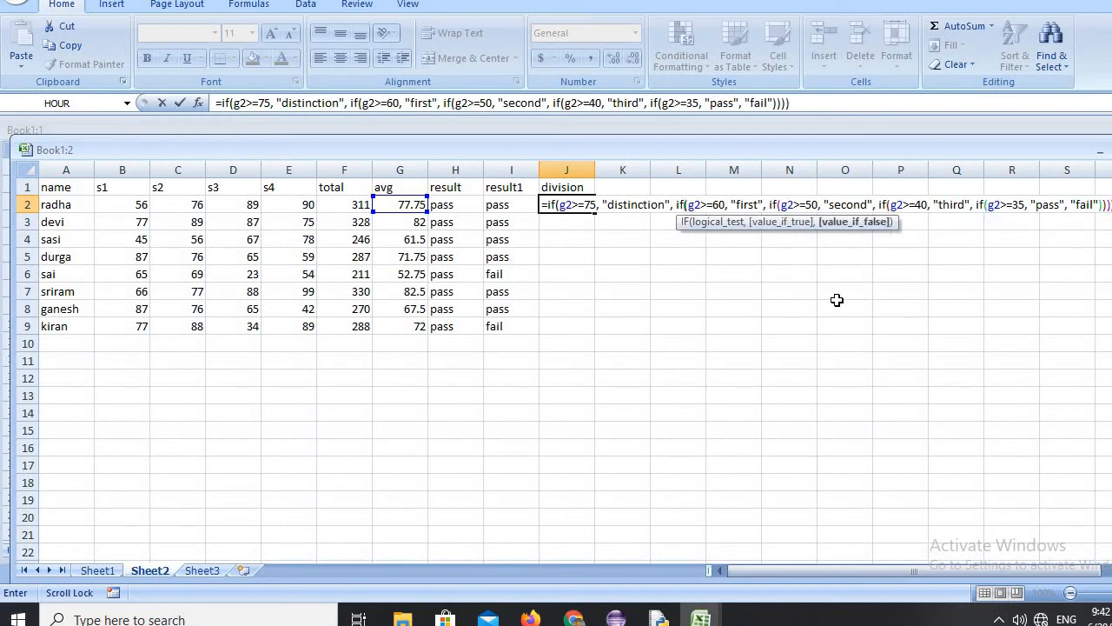
text())
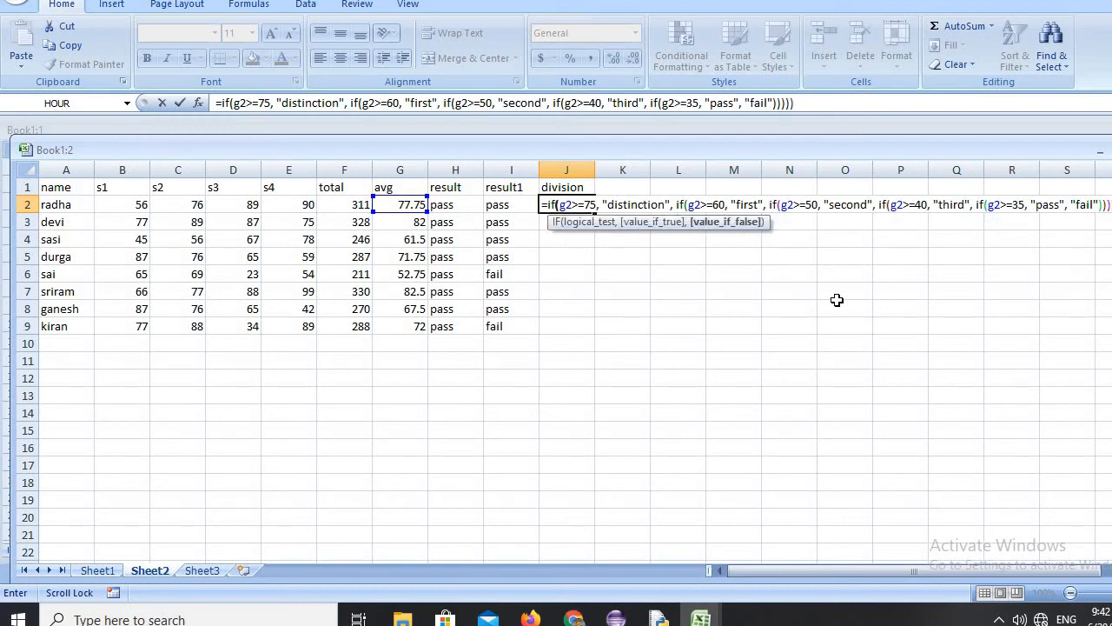
key(Return)
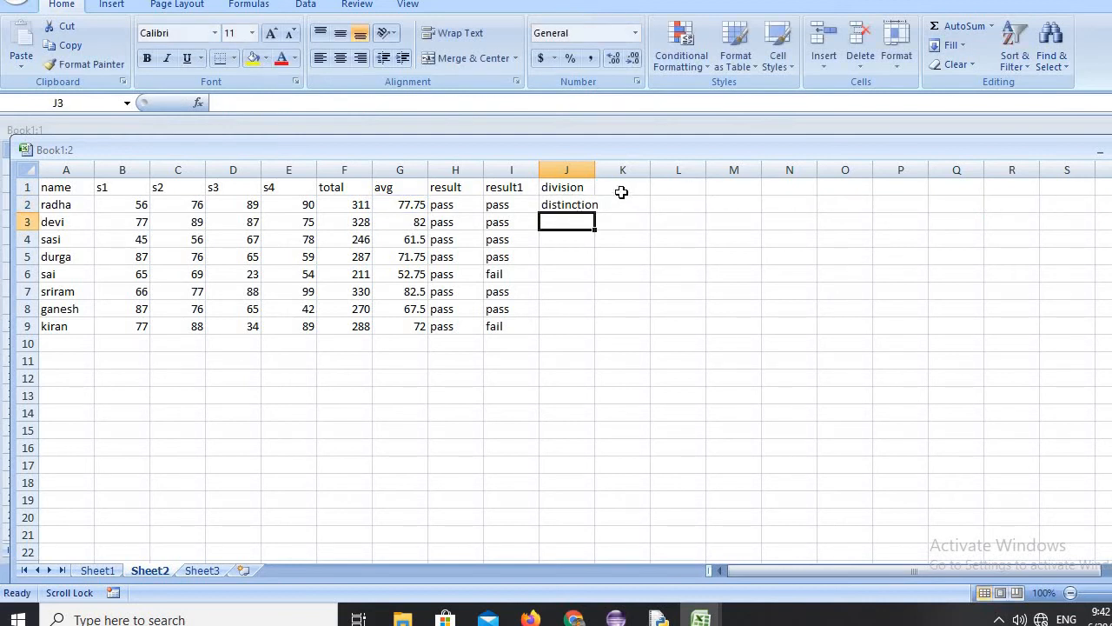
Widen the division column to fit its text and fill the J2 formula down through J9.
drag(595, 170, 609, 171)
click(592, 204)
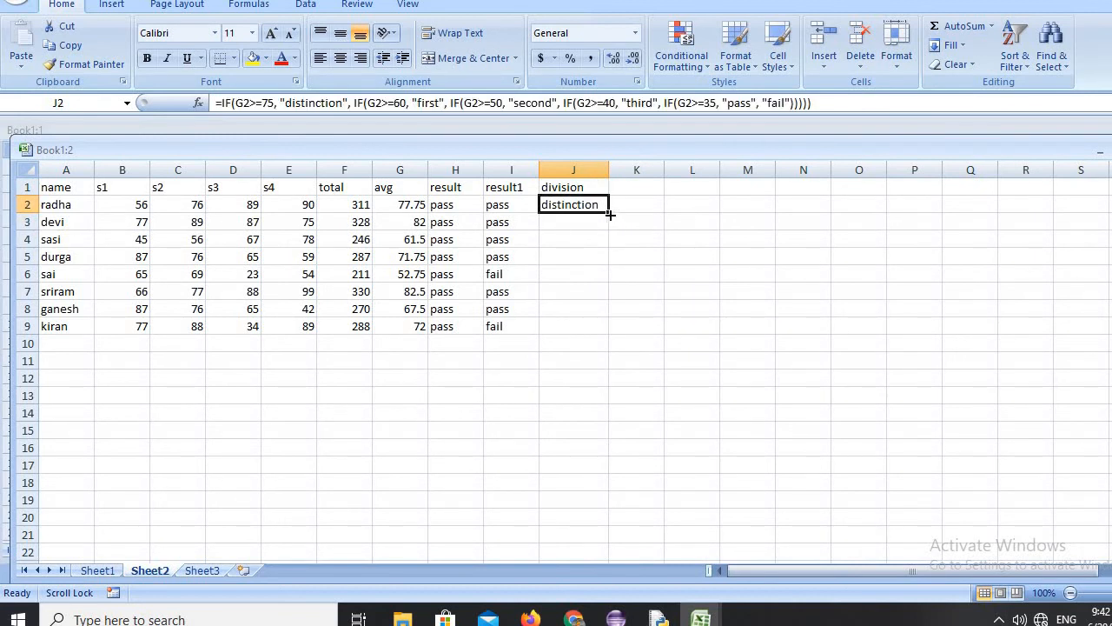
drag(610, 213, 601, 334)
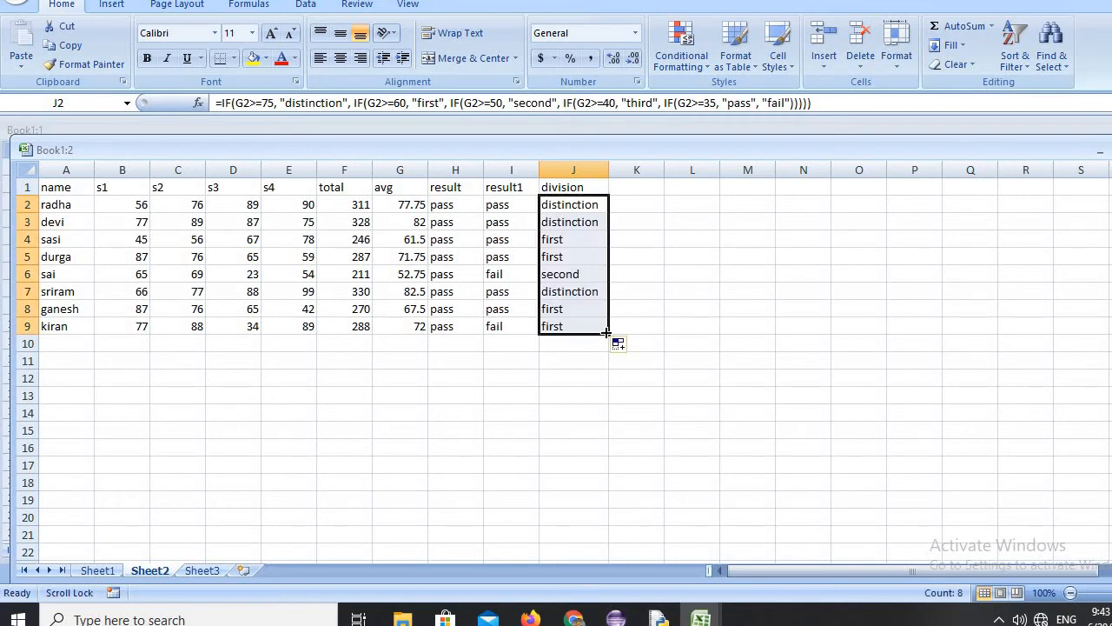
click(588, 374)
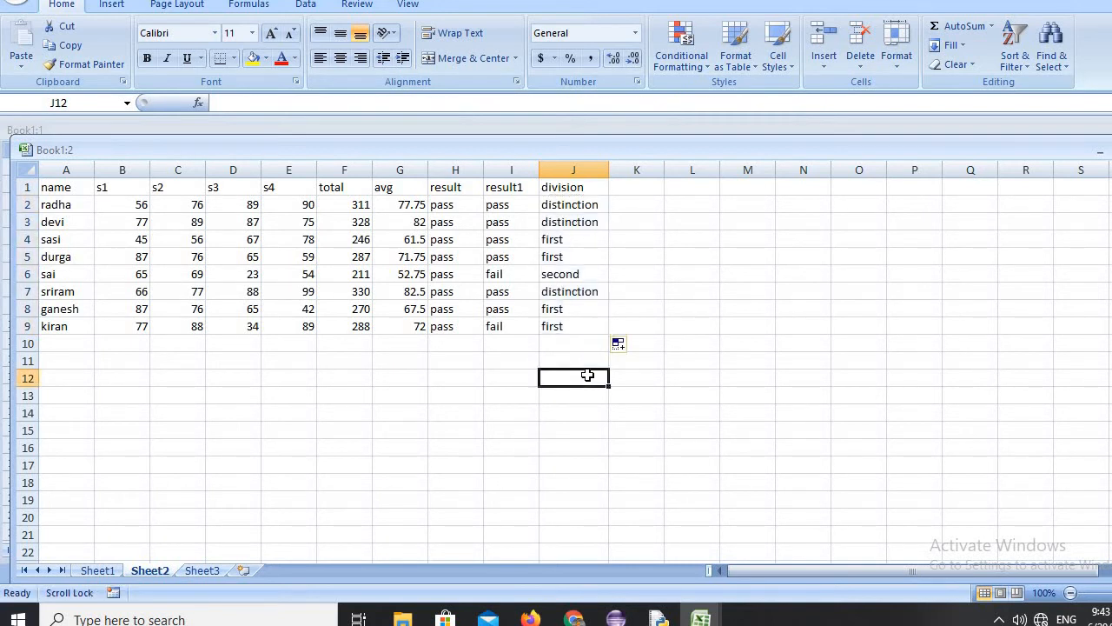
Review the average-based pass/fail formula in H2 of the result column.
click(441, 208)
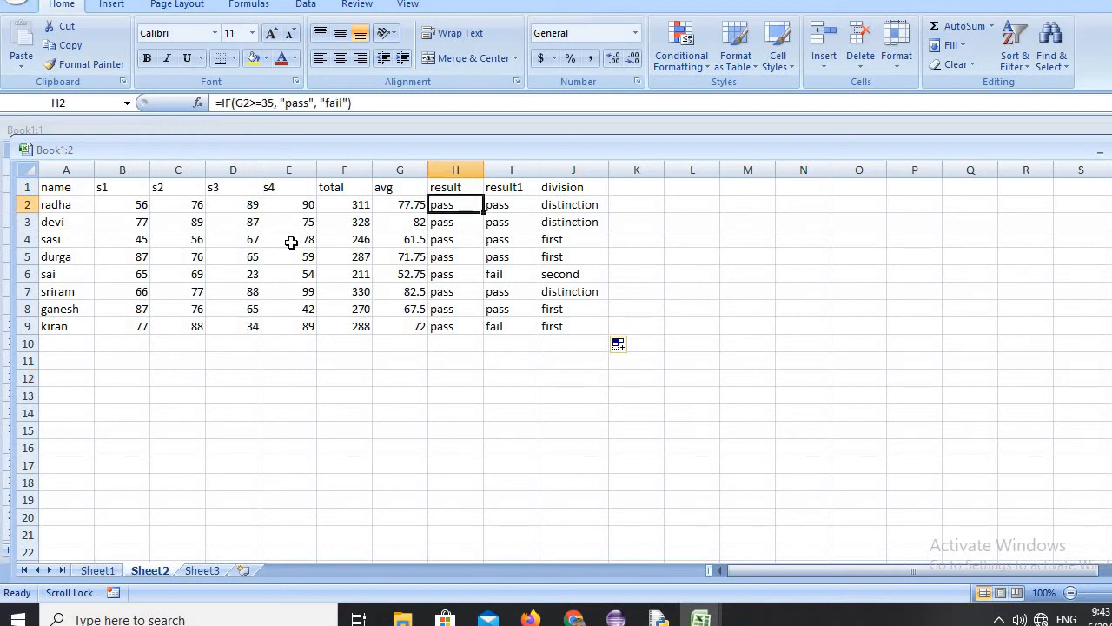
Review the AND-based pass/fail formula in I2 of the result1 column.
click(499, 203)
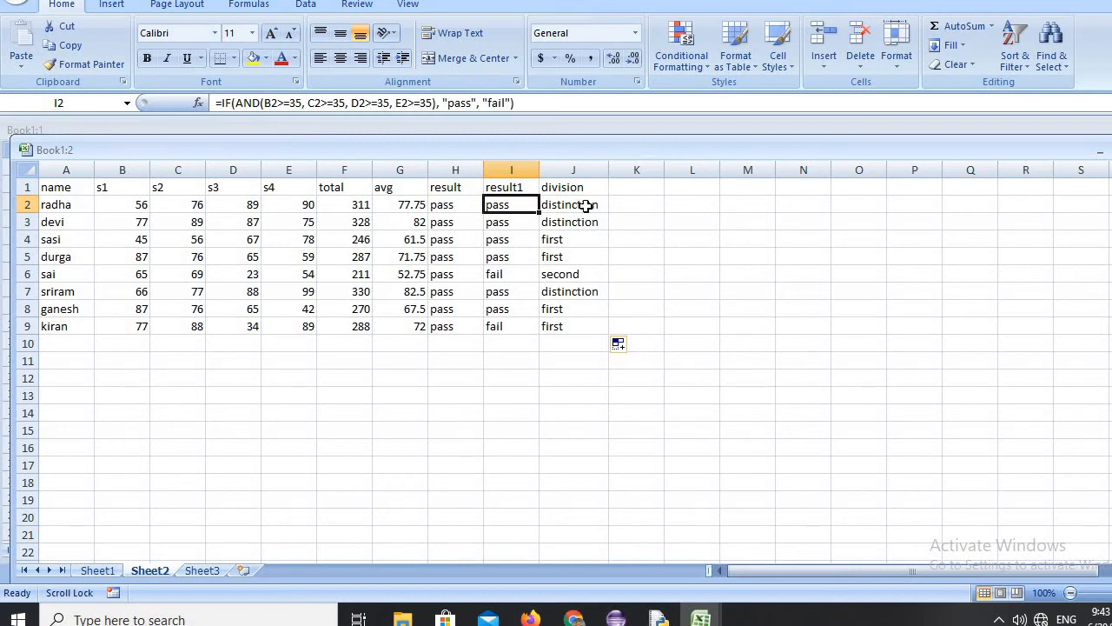
click(532, 344)
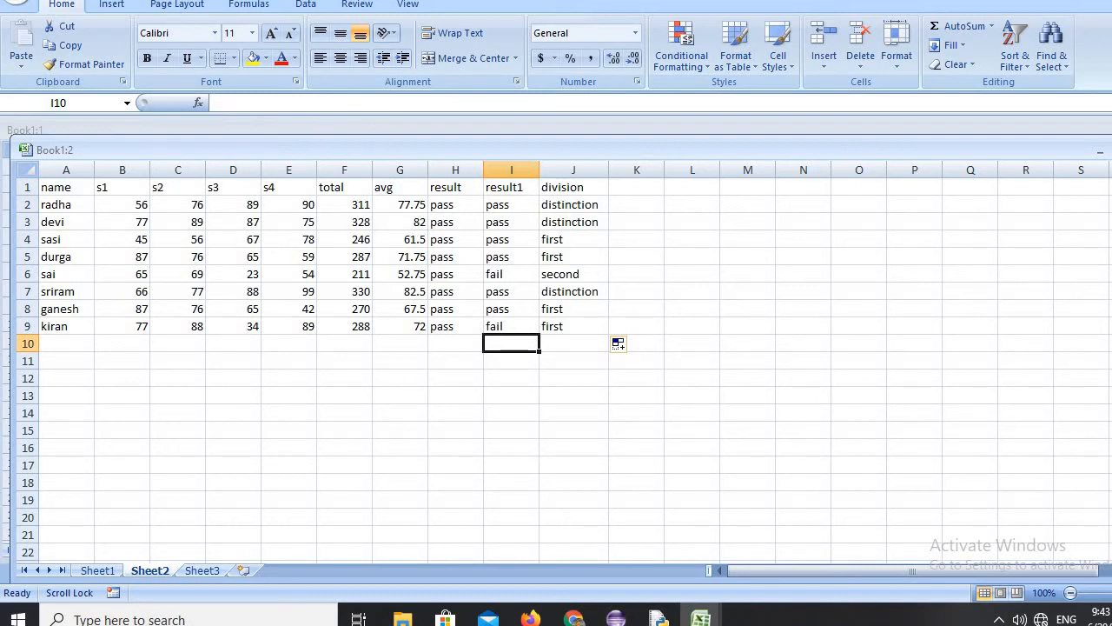
Trace the precedents of the total in F3.
click(250, 7)
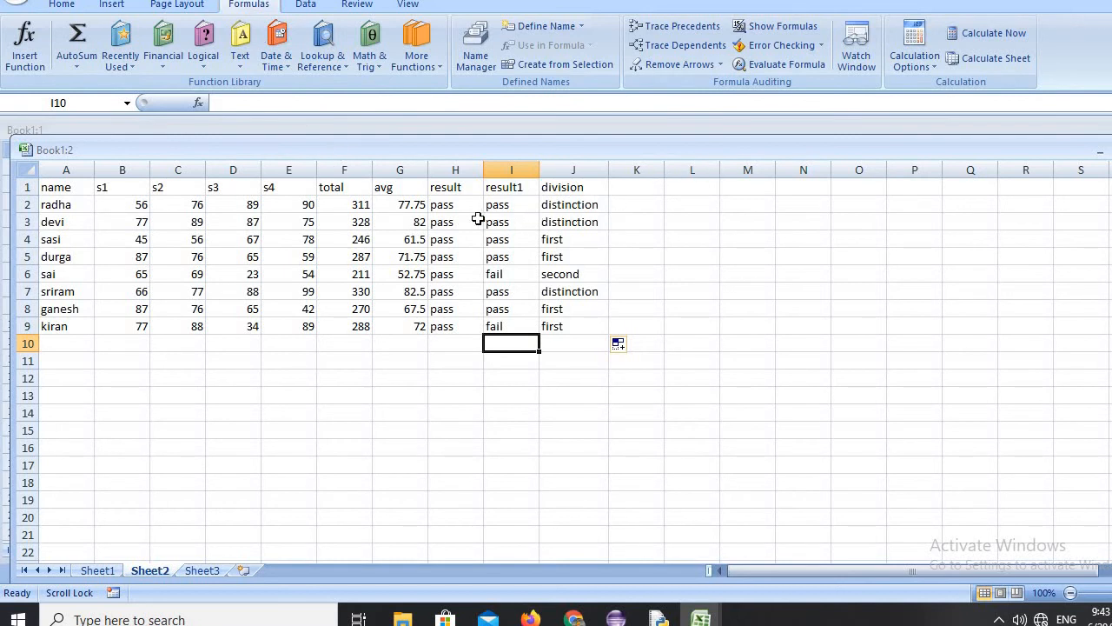
click(360, 221)
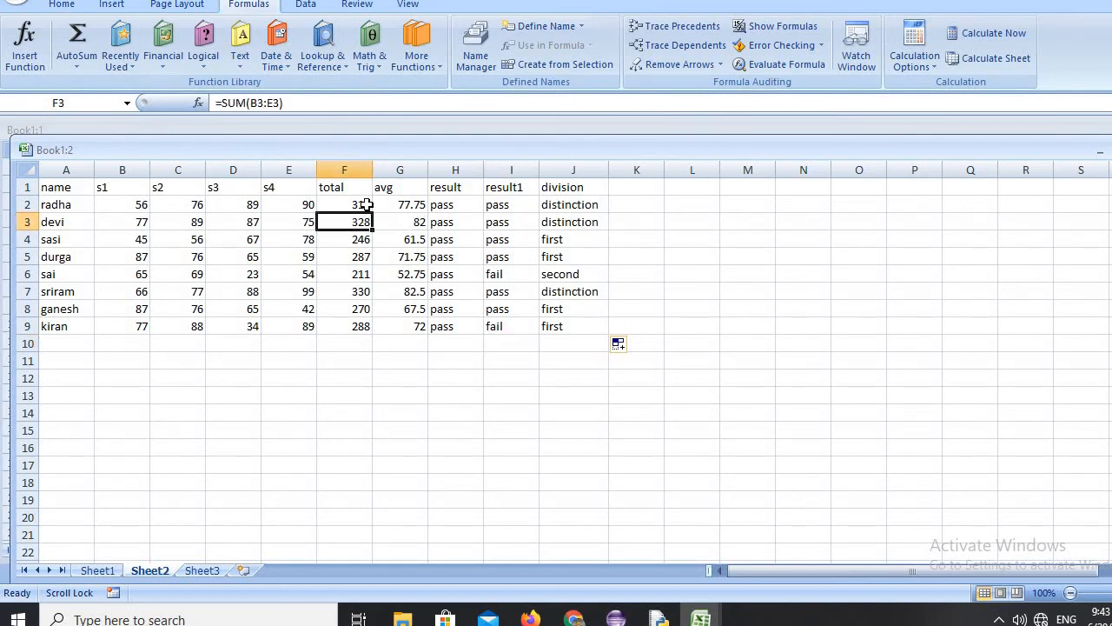
click(678, 26)
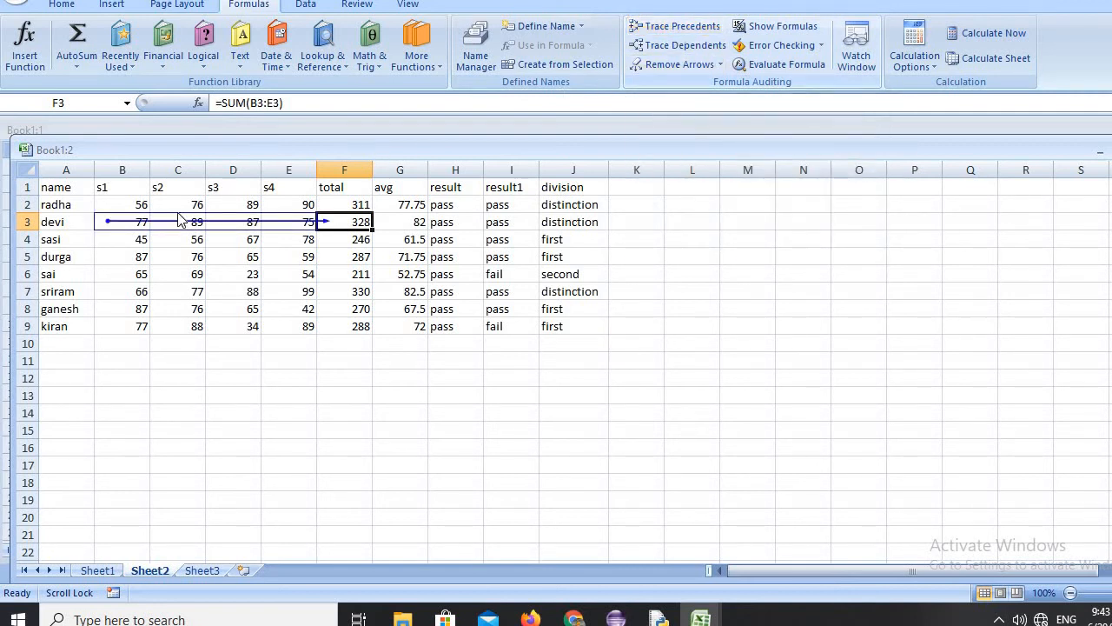
Try to trace the dependents of the totals in F4 and F2.
click(358, 236)
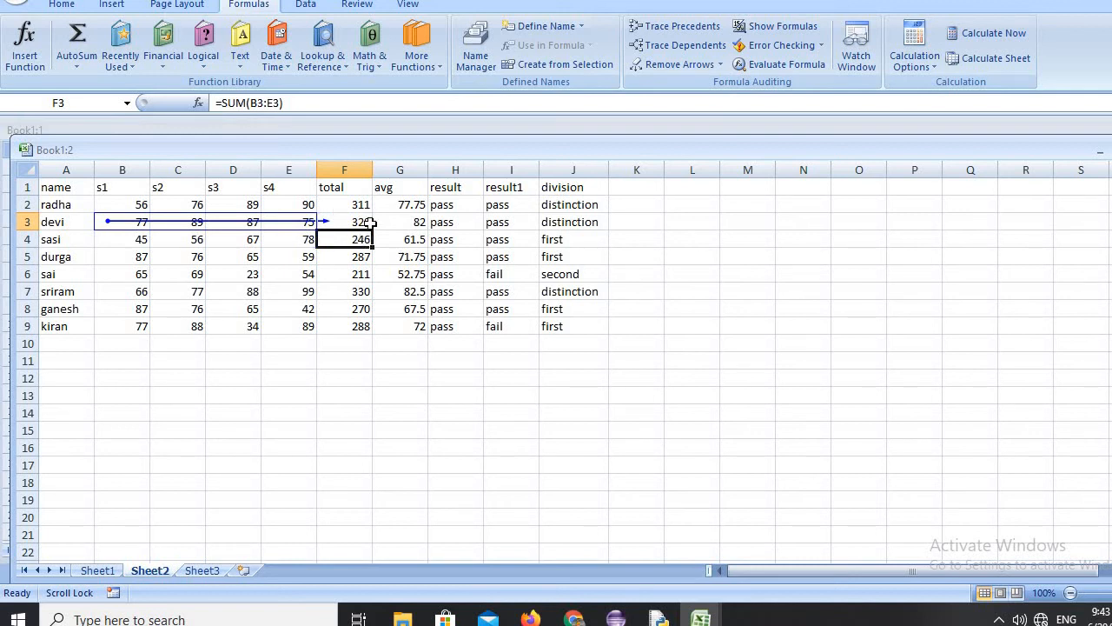
click(685, 50)
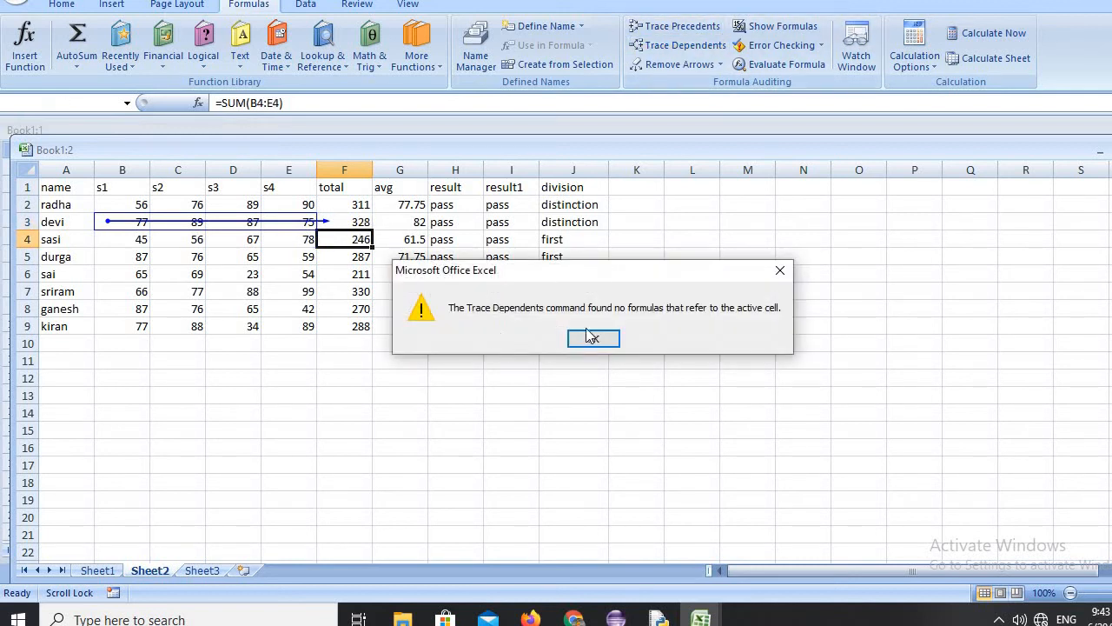
click(591, 337)
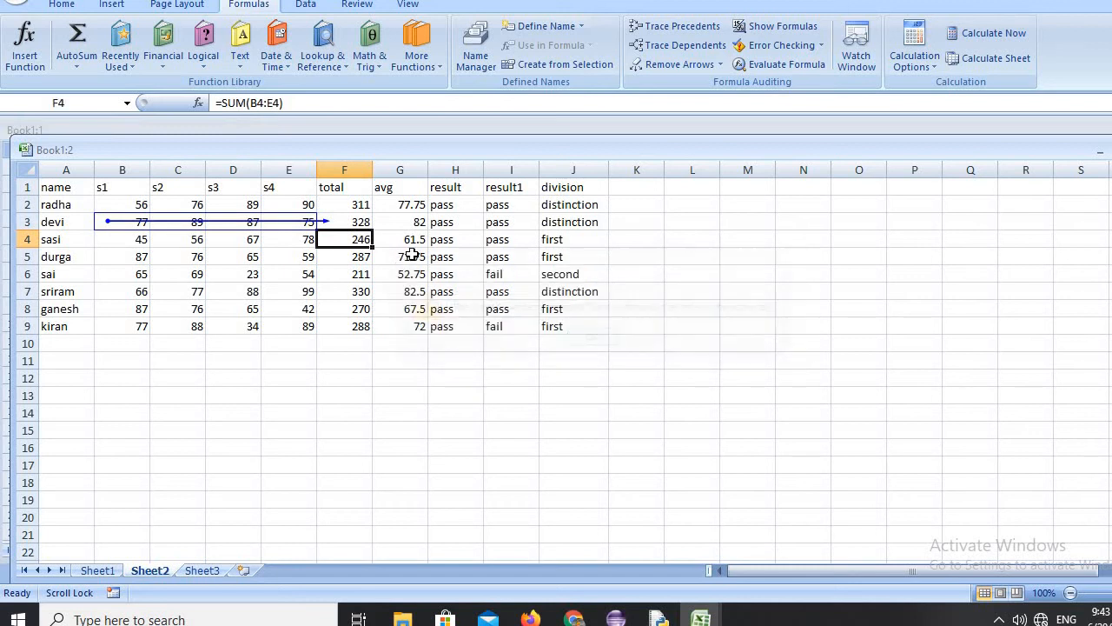
click(359, 205)
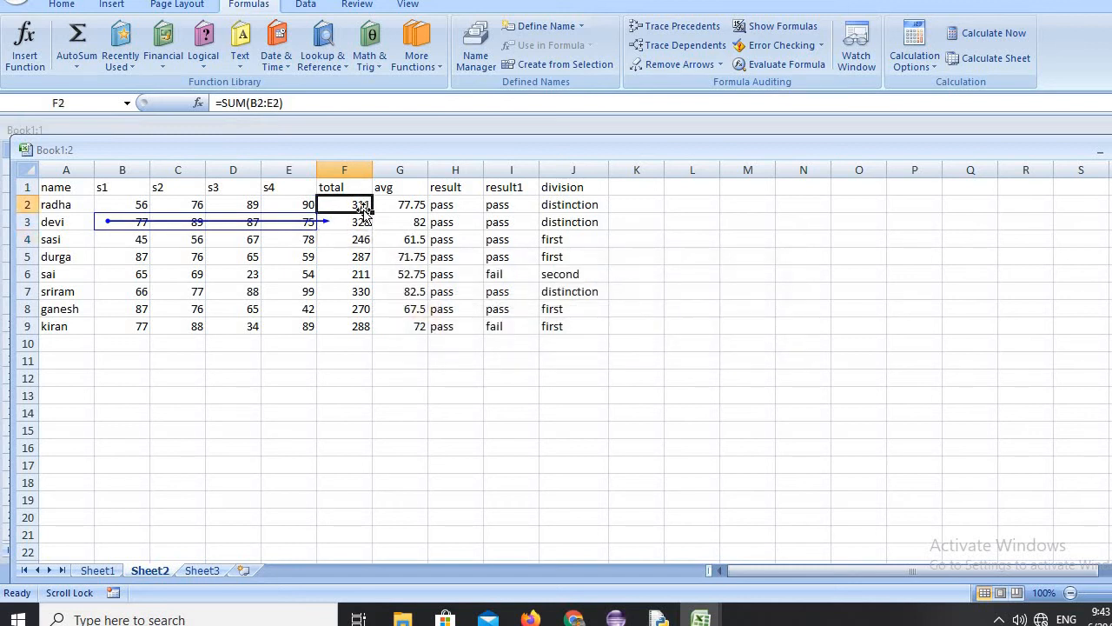
click(687, 45)
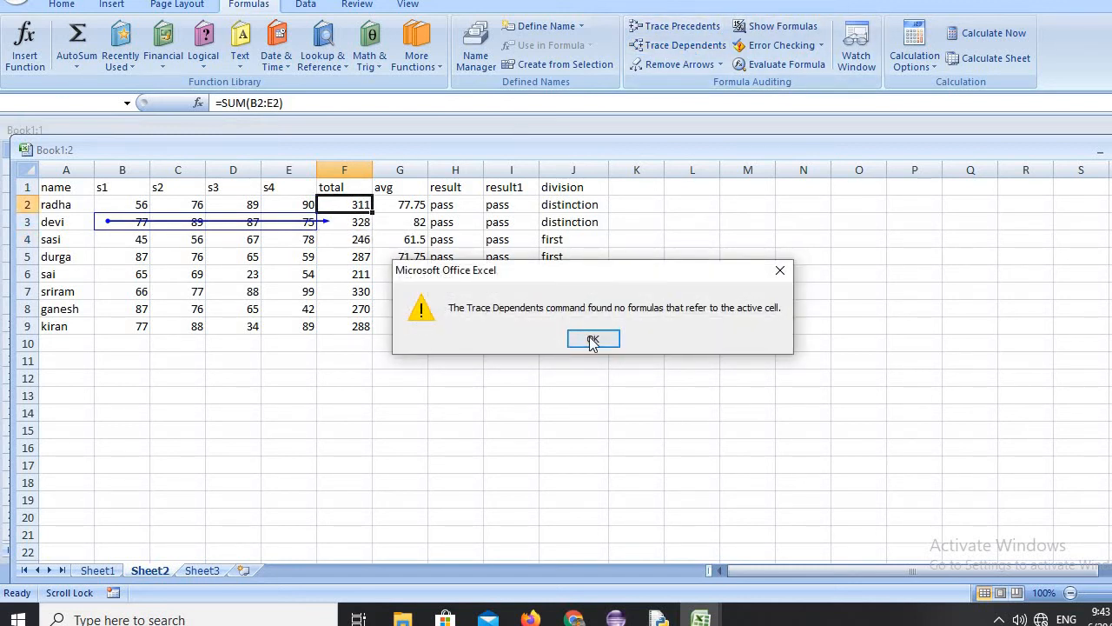
click(592, 339)
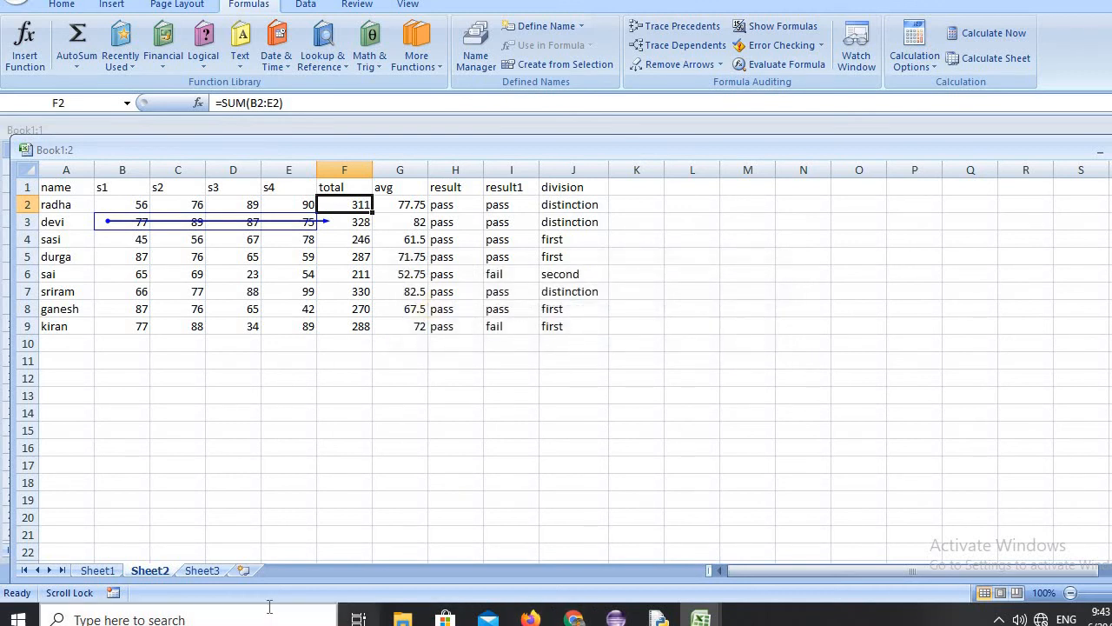
Remove all trace arrows from the sheet.
click(720, 66)
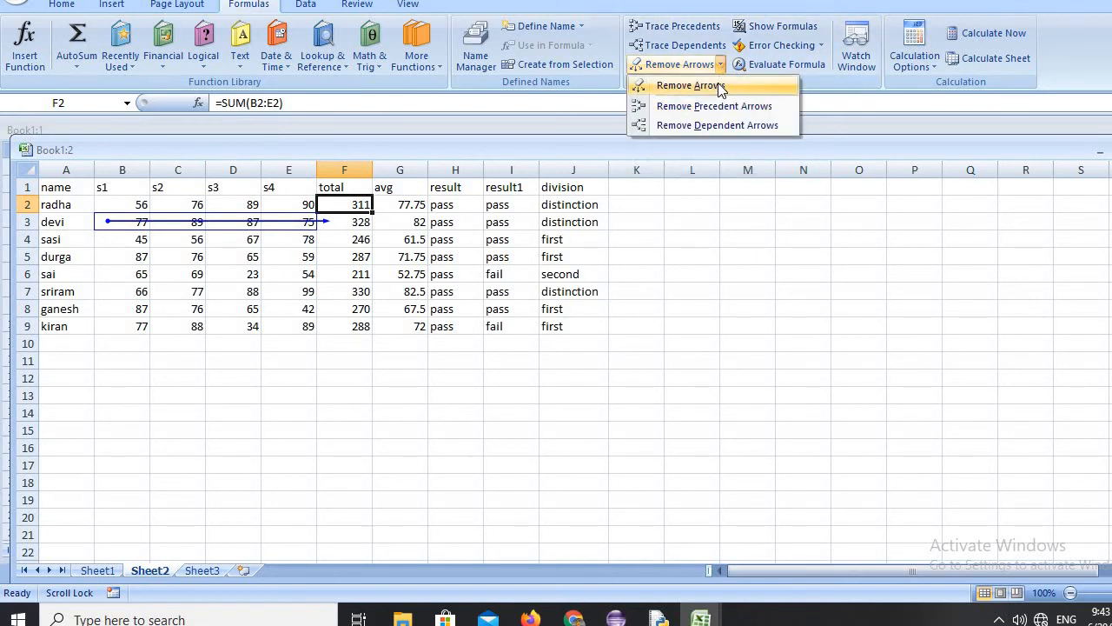
click(721, 86)
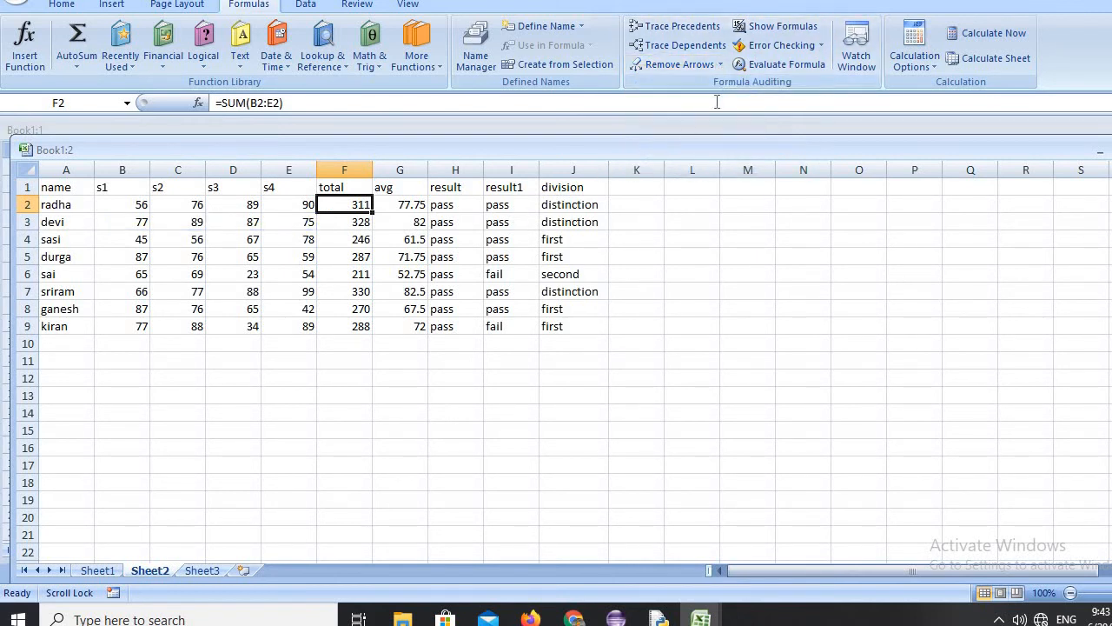
Evaluate the SUM formula in F2 with Evaluate Formula, restart and repeat the evaluation, and close the dialog.
click(781, 65)
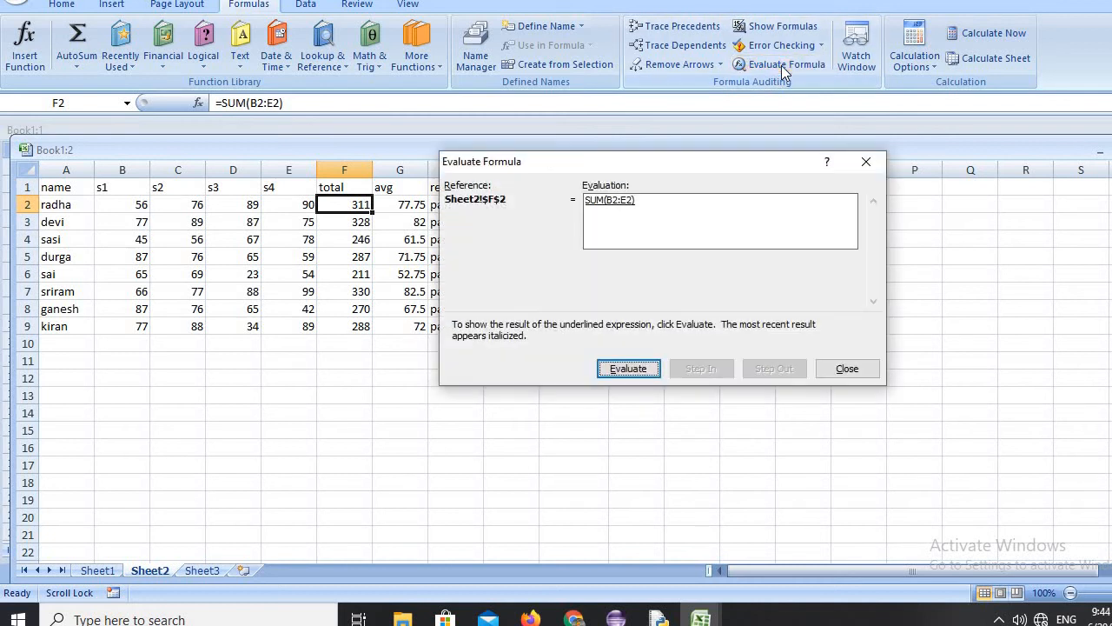
click(640, 369)
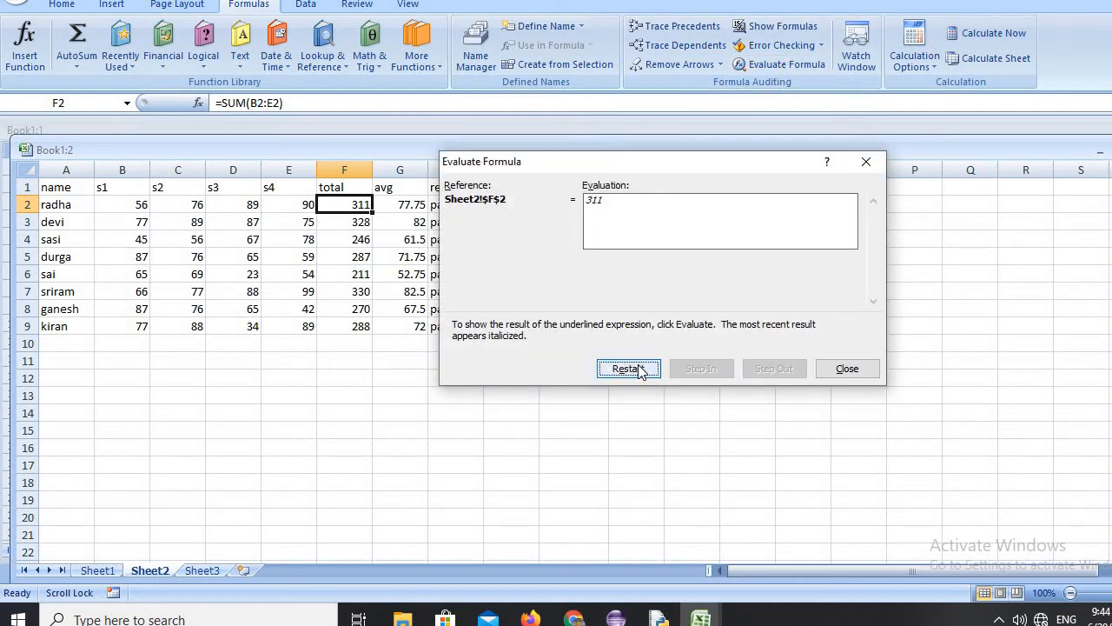
click(640, 369)
click(640, 369)
click(847, 368)
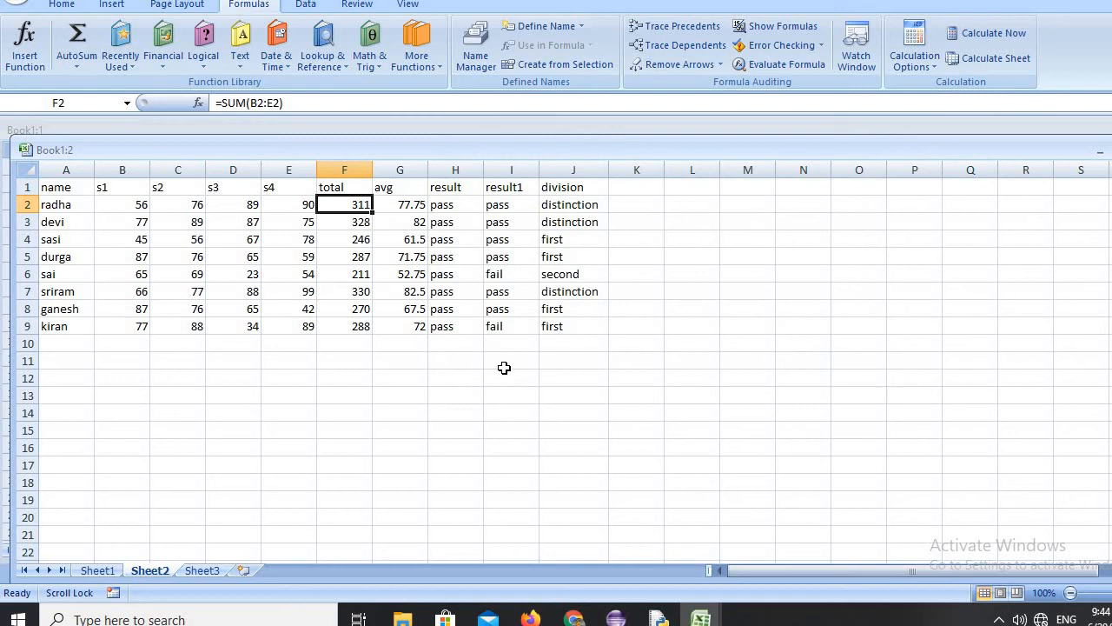
Enter the formula =b2+c2+d2+e2 in cell H12.
click(461, 379)
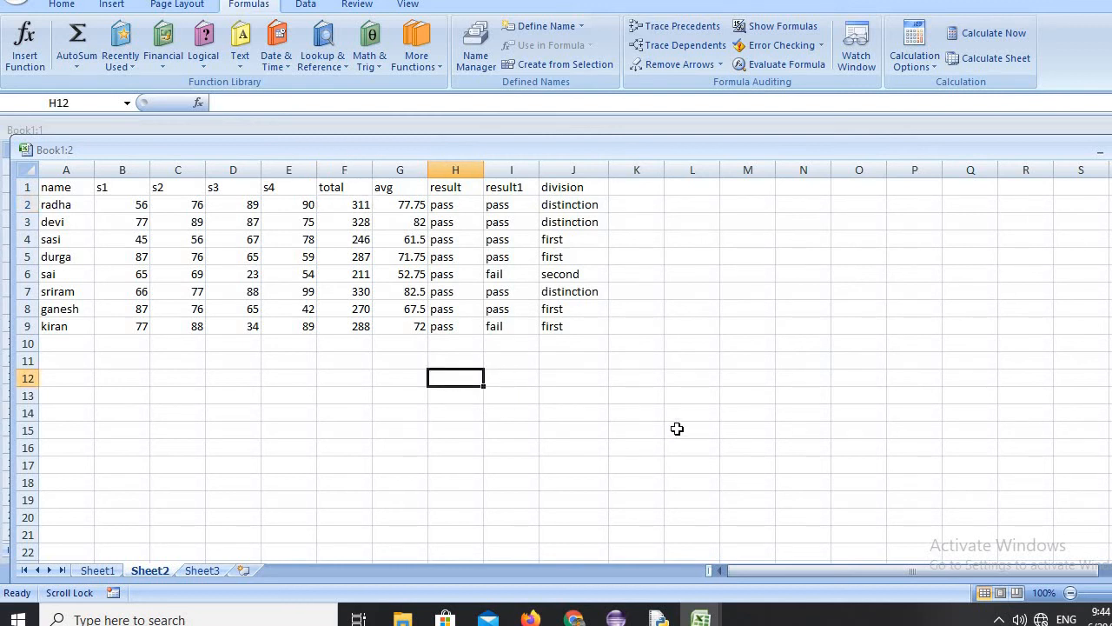
text(=b)
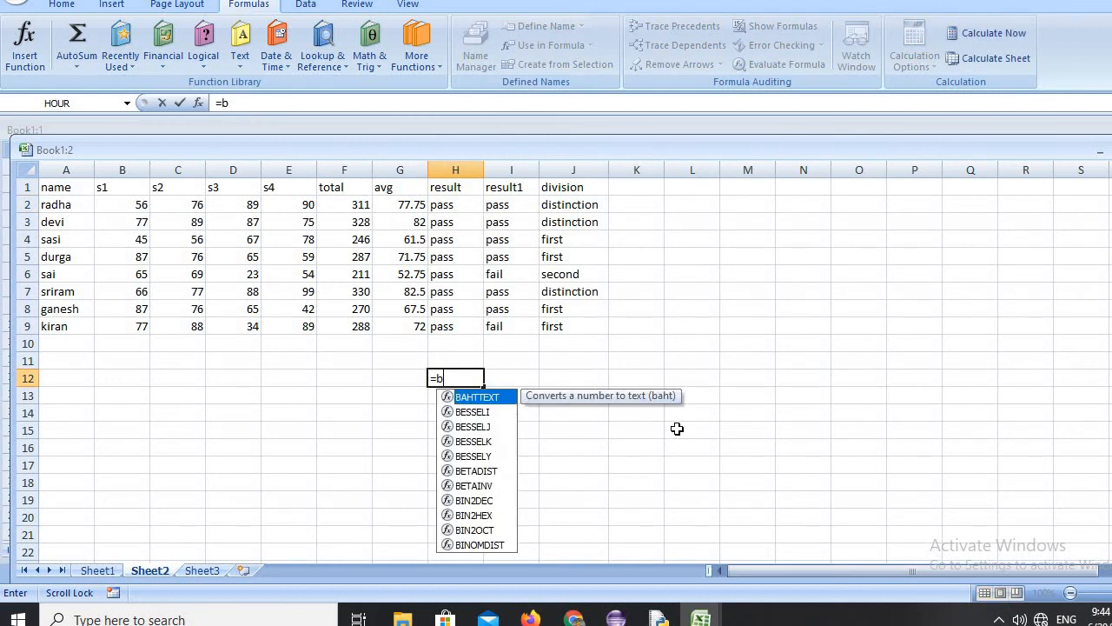
text(2+)
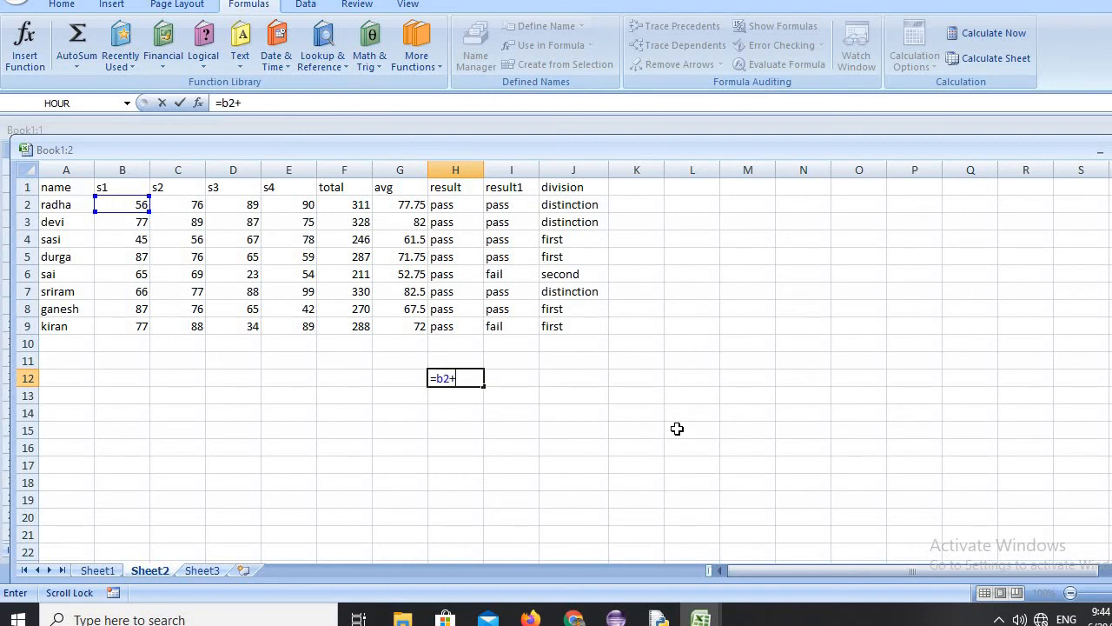
text(c2+d2)
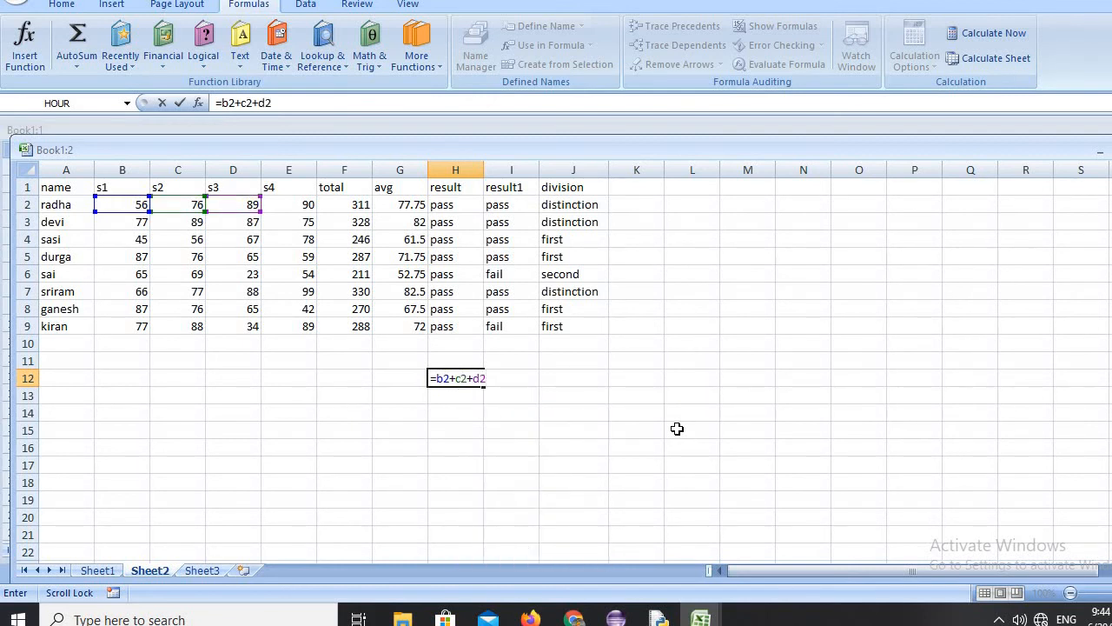
text(+e2)
key(Return)
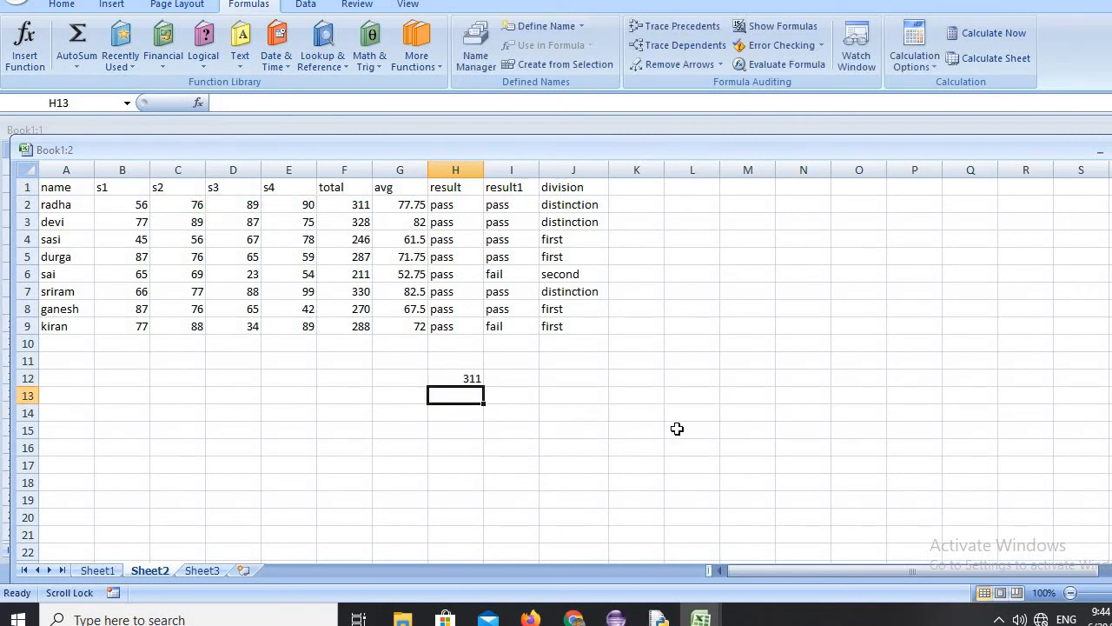
Start Evaluate Formula on H12, evaluate the B2 reference, and step into and out of C2.
click(451, 379)
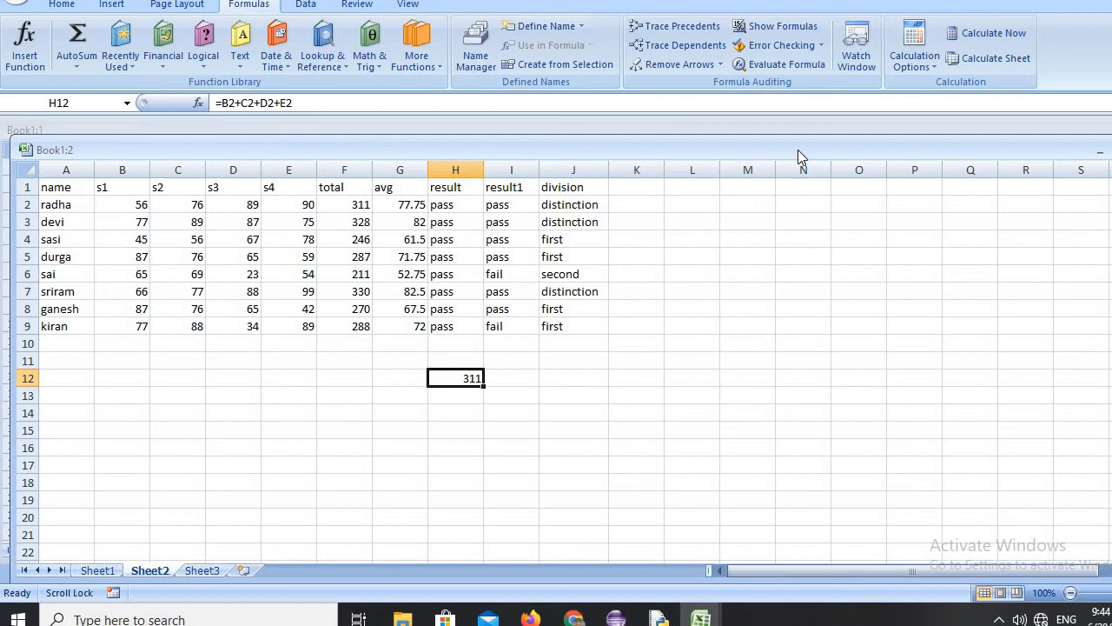
click(788, 65)
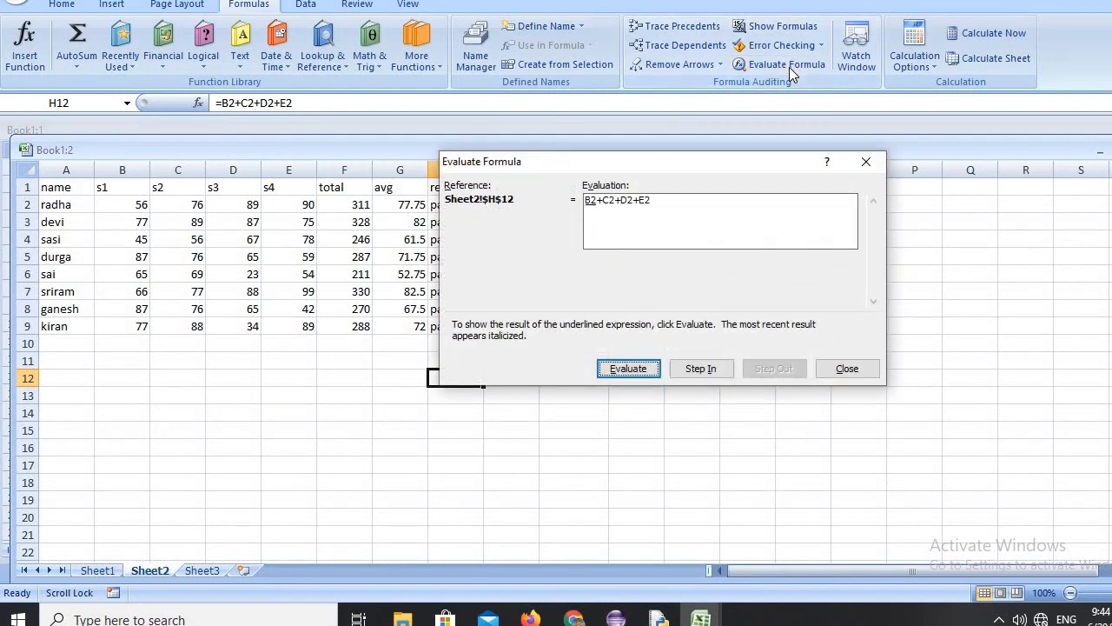
drag(737, 167, 854, 197)
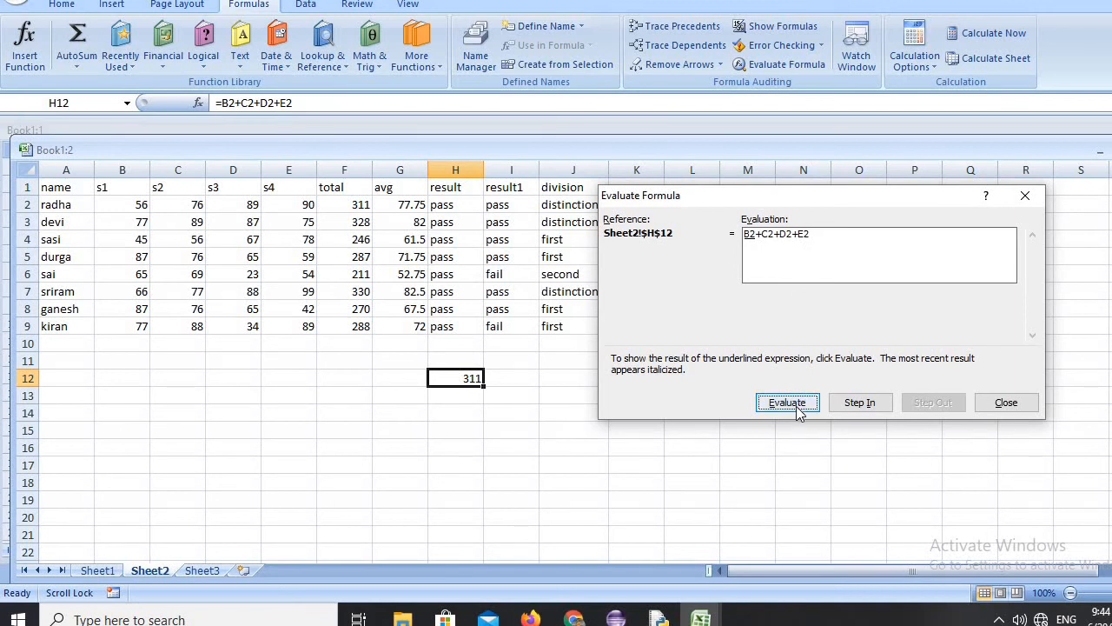
click(796, 409)
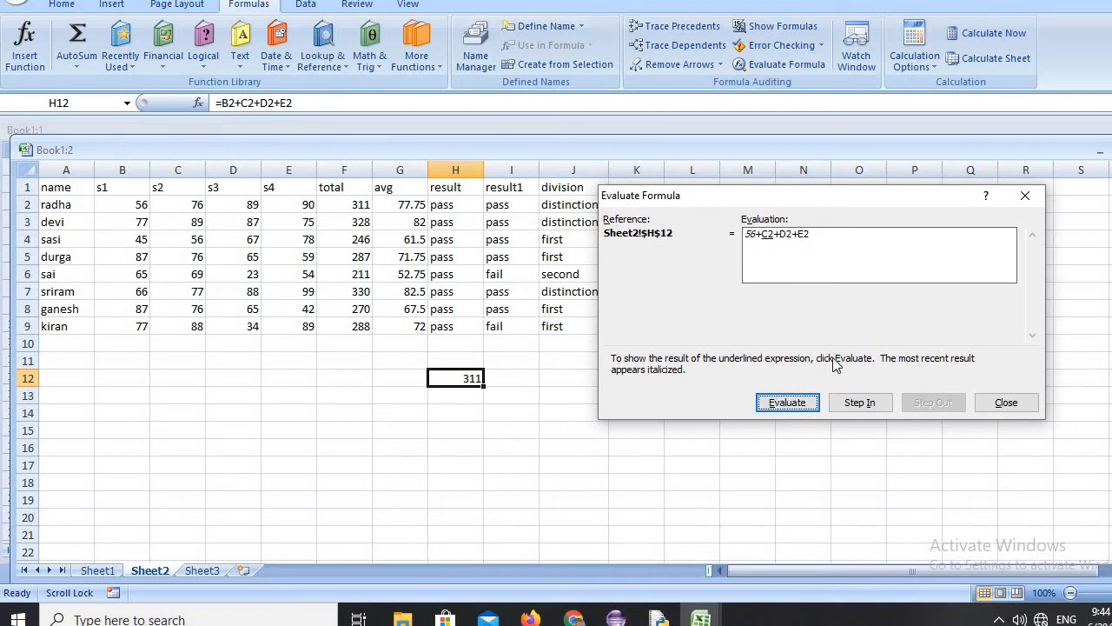
click(858, 402)
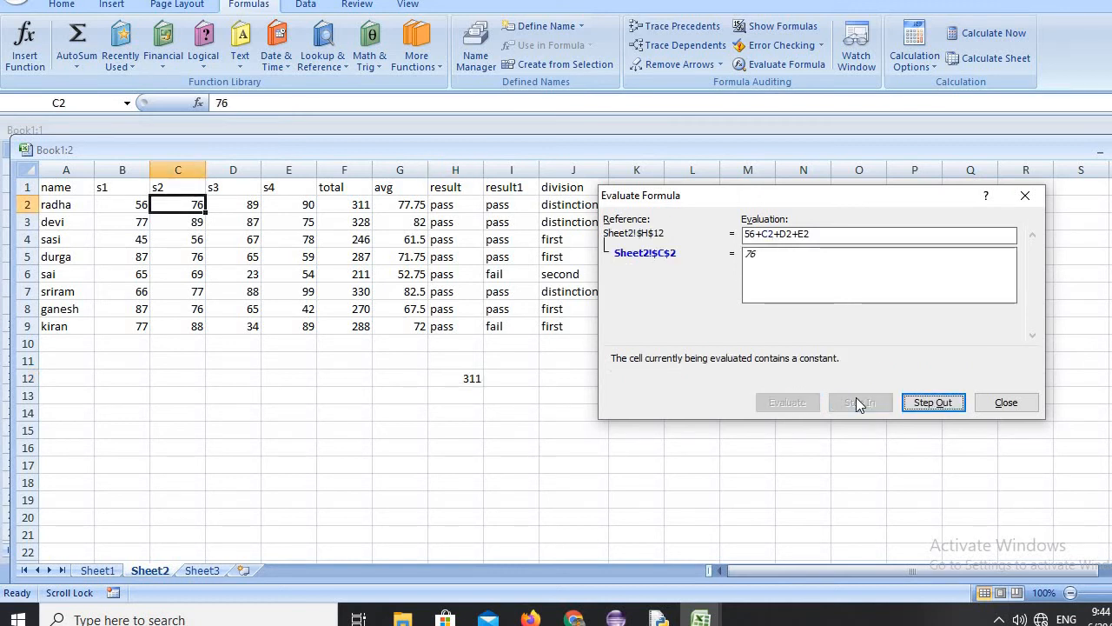
click(937, 405)
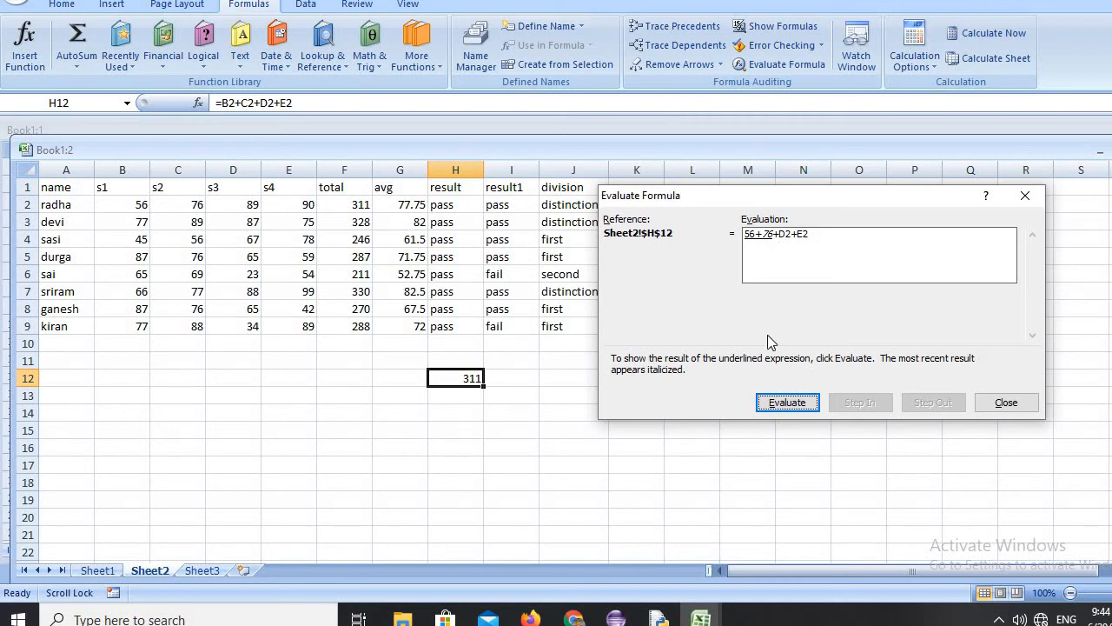
Evaluate the rest of the H12 formula, stepping into and out of D2 and E2, and close the evaluation.
click(787, 402)
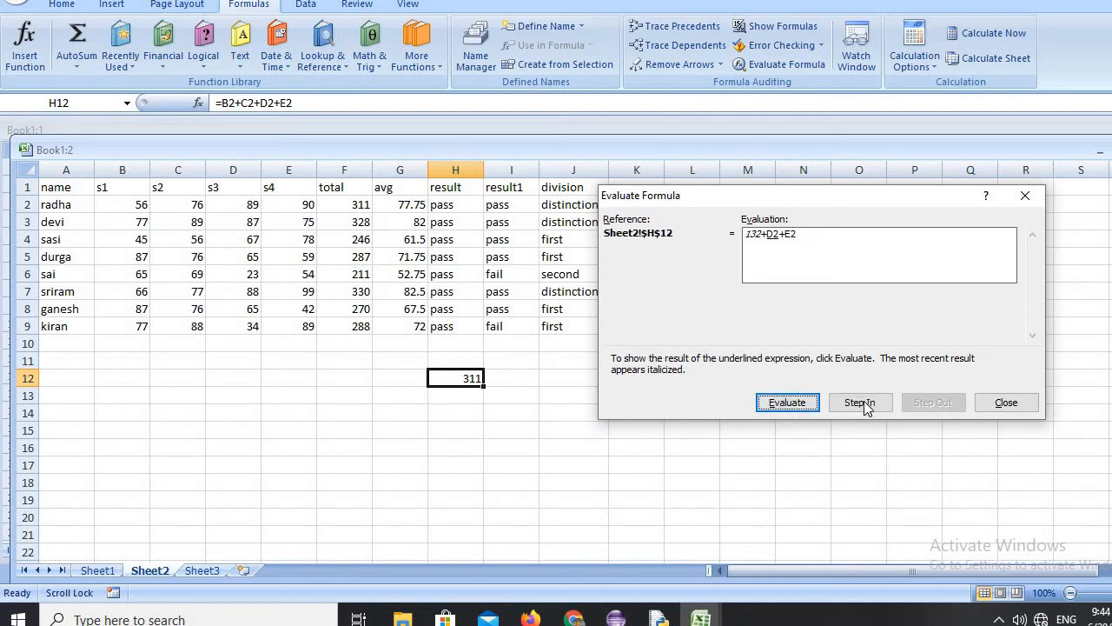
click(859, 402)
click(938, 404)
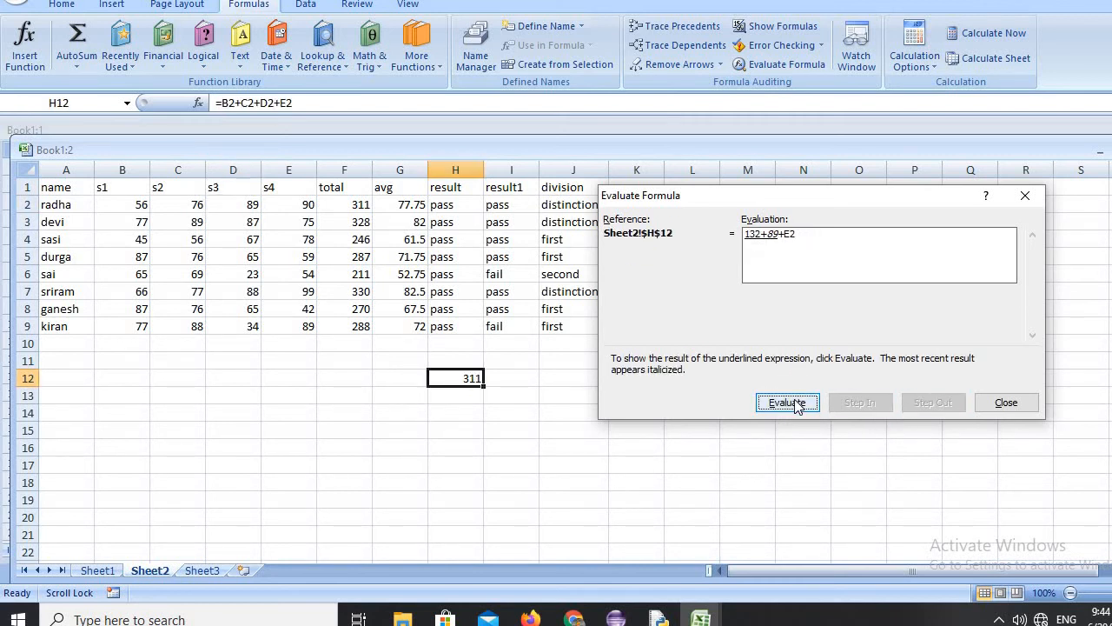
click(787, 402)
click(852, 405)
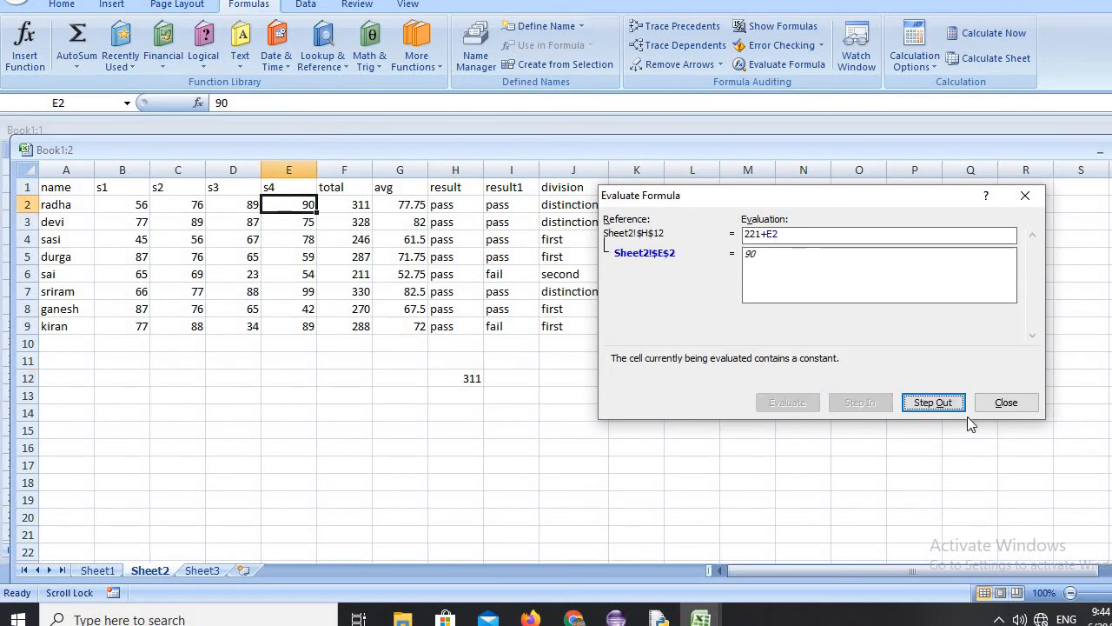
click(947, 404)
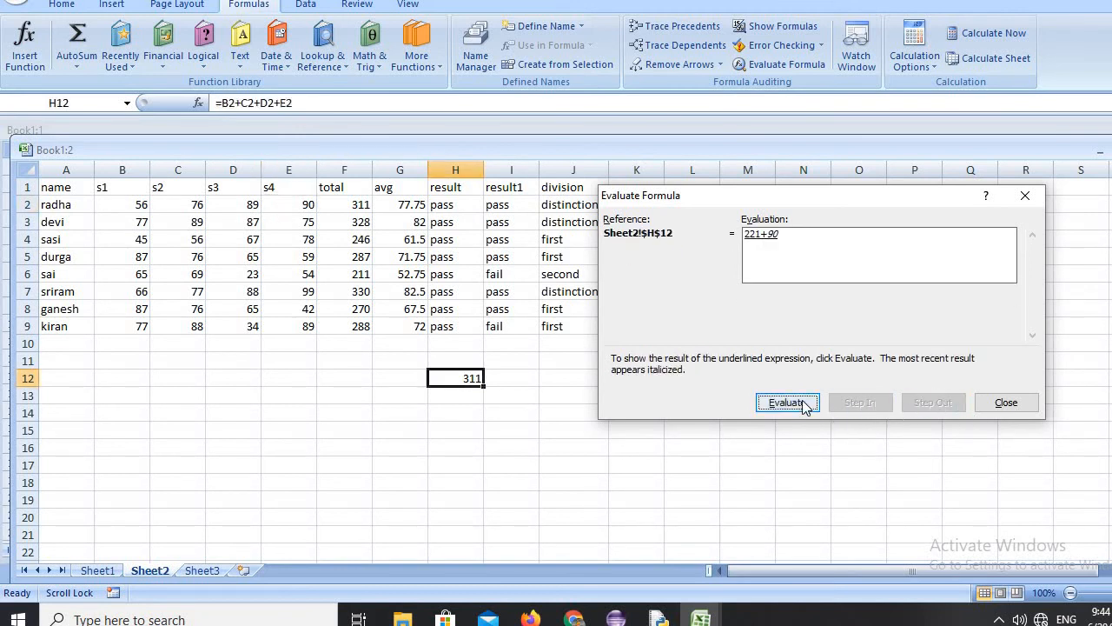
click(805, 404)
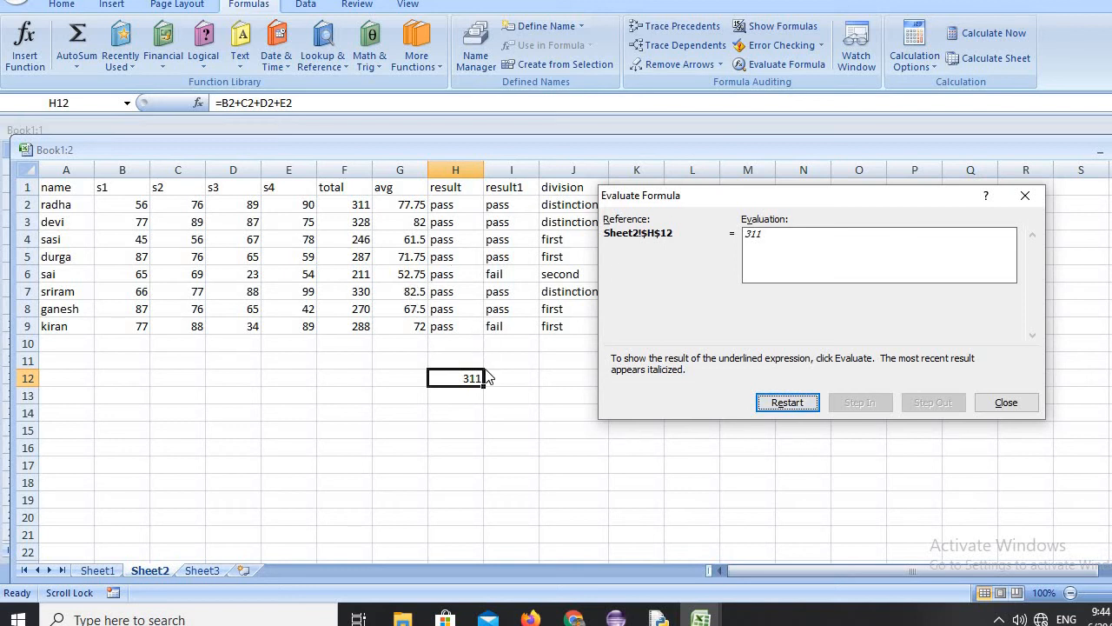
click(1005, 404)
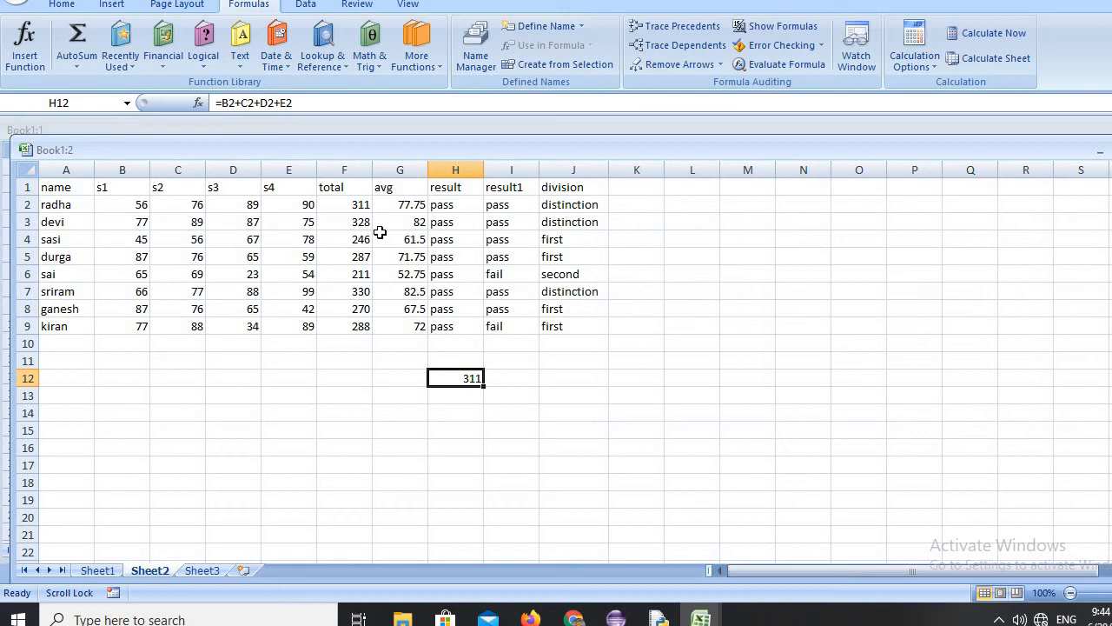
Review the SUM formula in F2 of the total column.
click(346, 205)
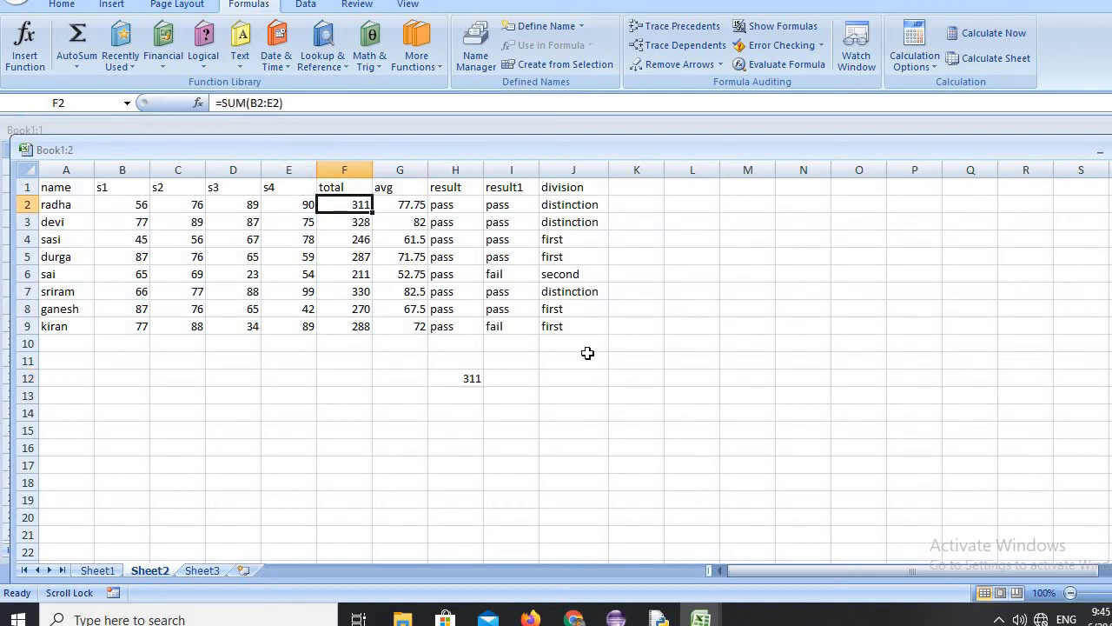
Display the formulas in the Sheet2 cells instead of their results, and switch back to showing the results.
click(612, 377)
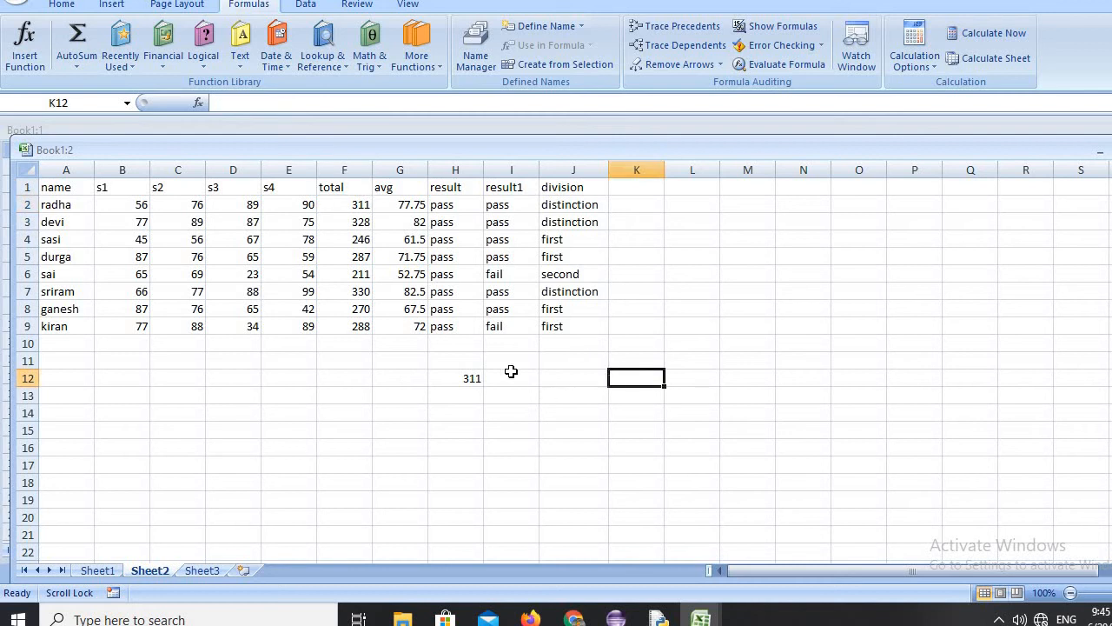
click(780, 28)
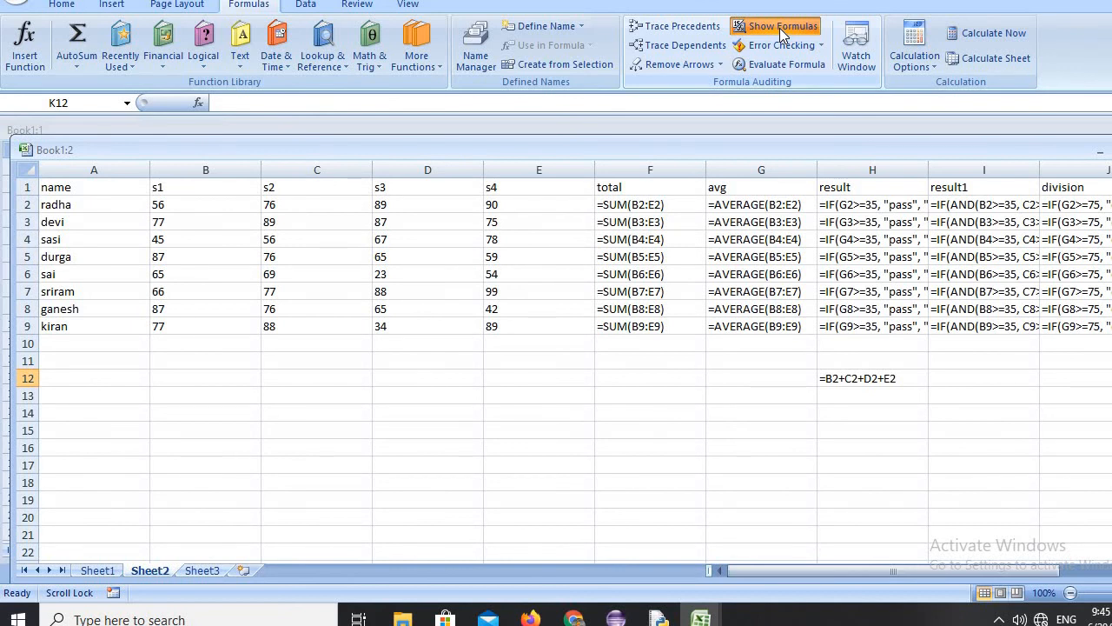
click(779, 28)
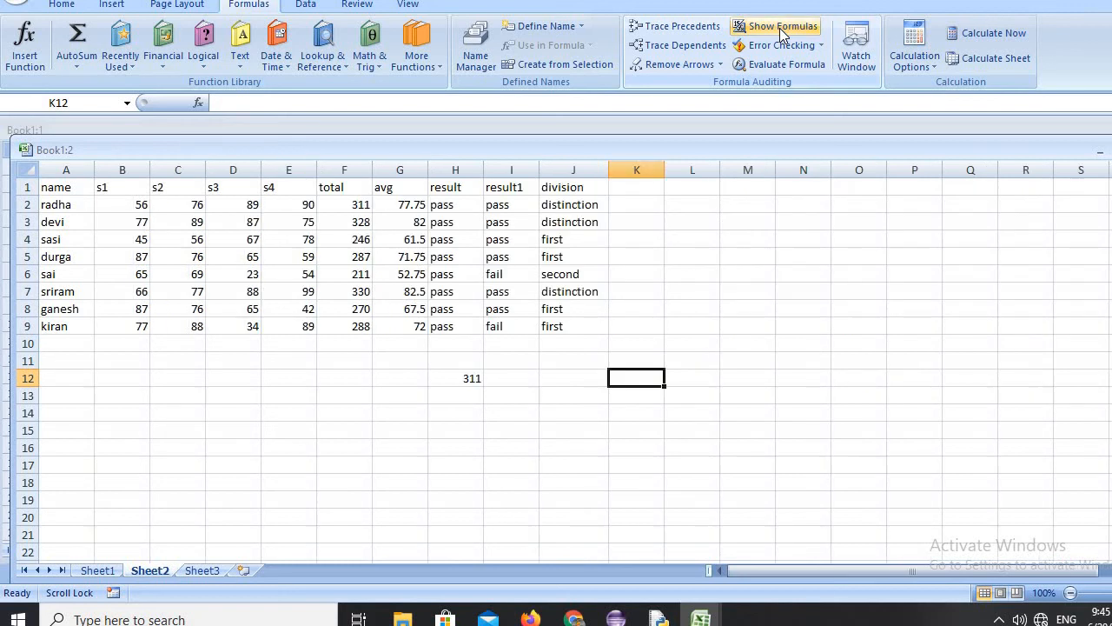
click(705, 311)
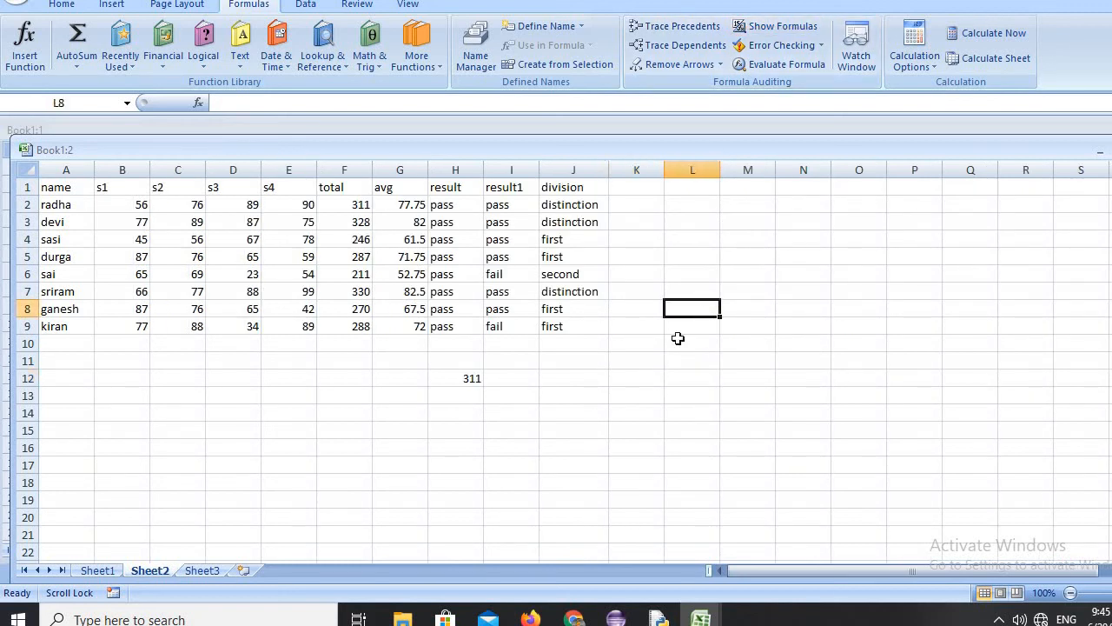
Enter the formula =today() in cell H14 to return the current date.
click(441, 415)
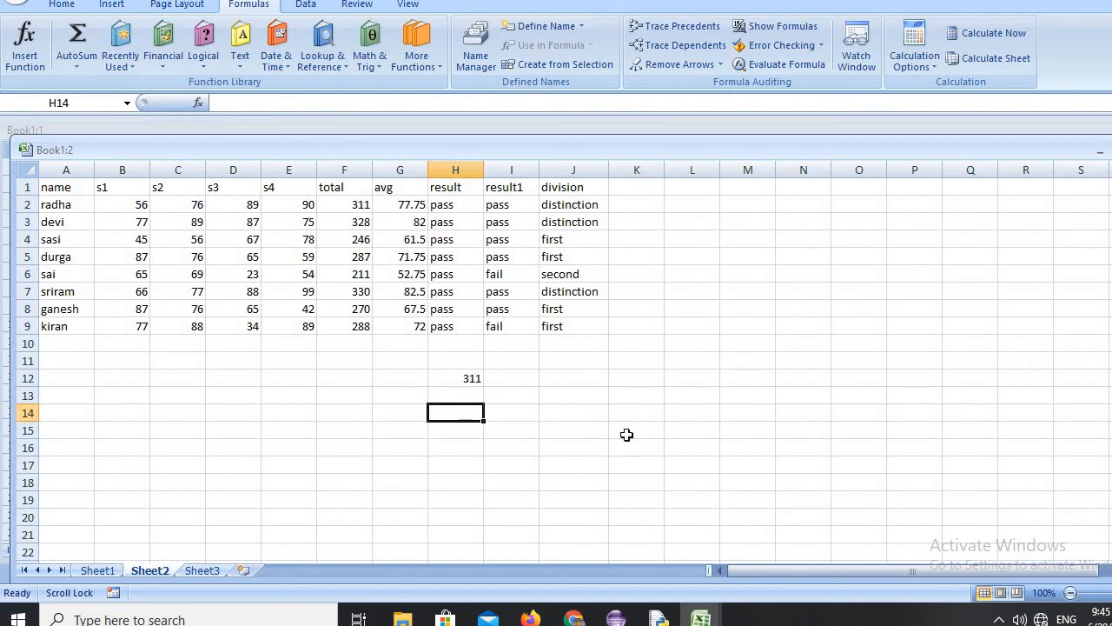
text(=to)
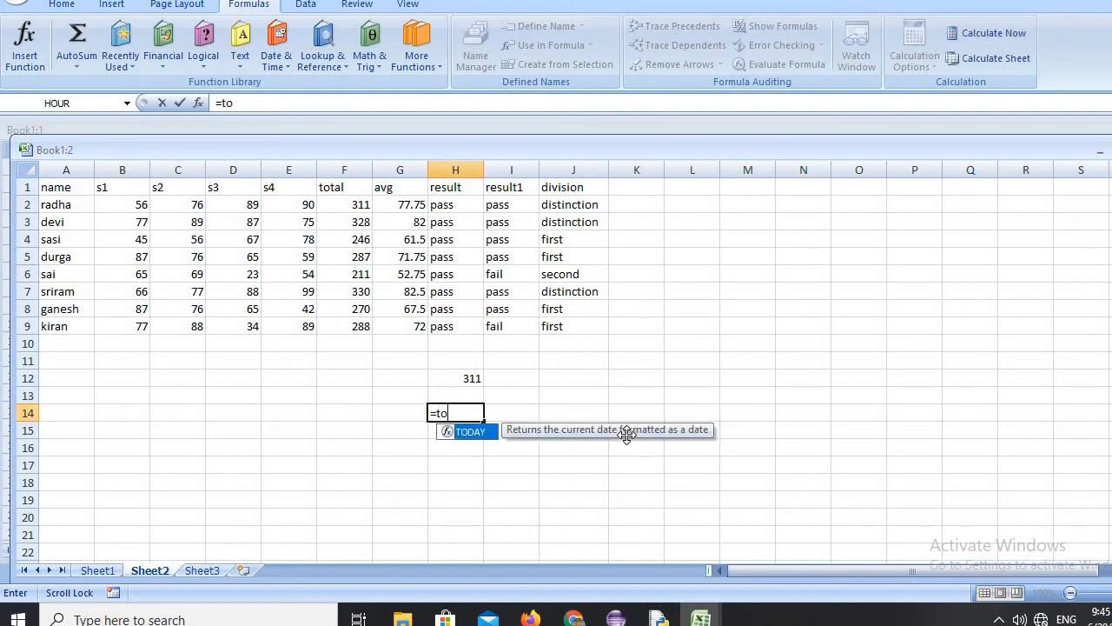
text(day)
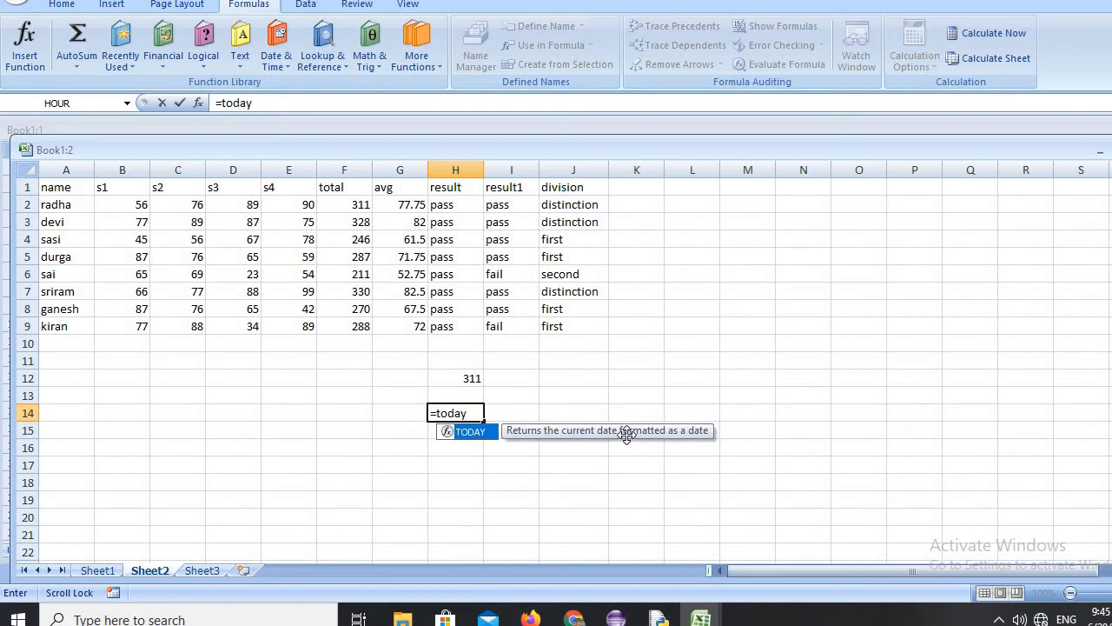
text(())
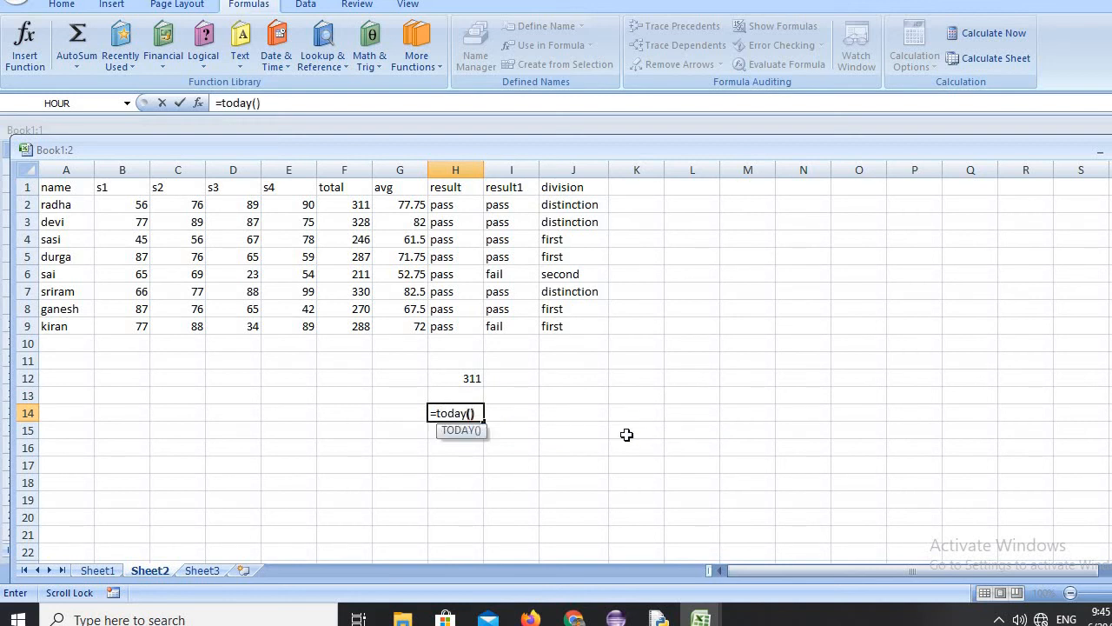
key(Return)
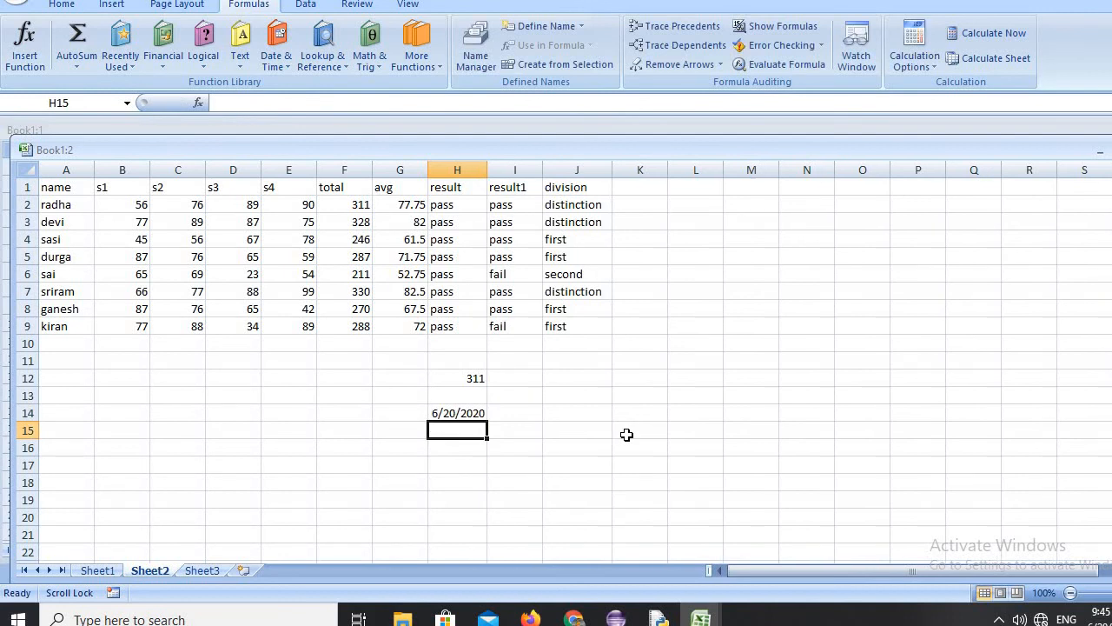
Enter the formula =now() in cell H15 to return the current date and time.
text(=n)
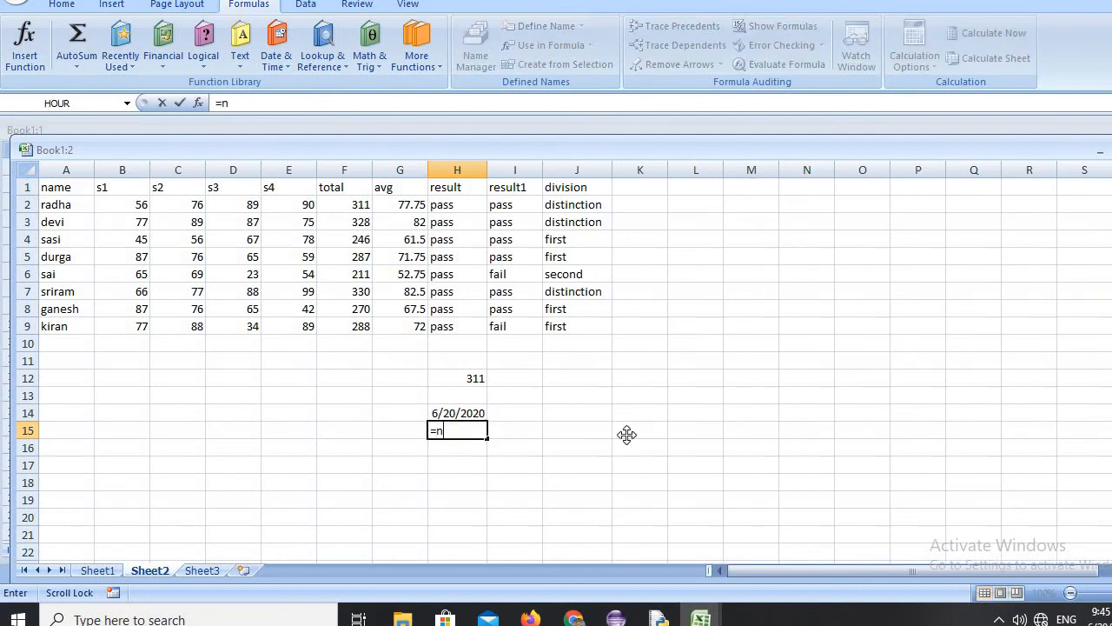
text(ow)
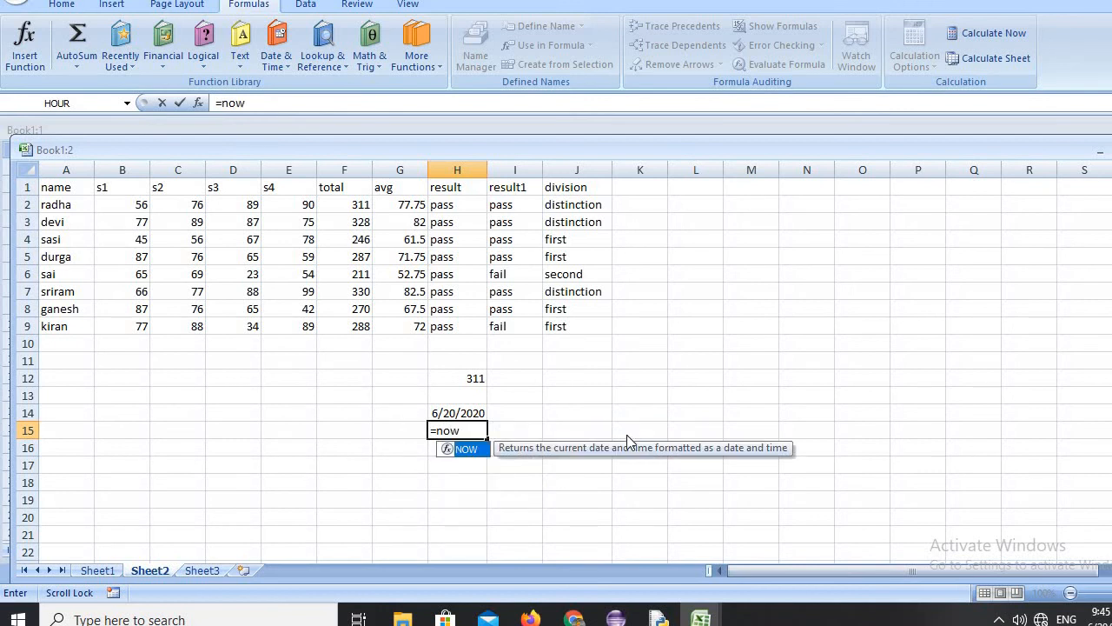
text(())
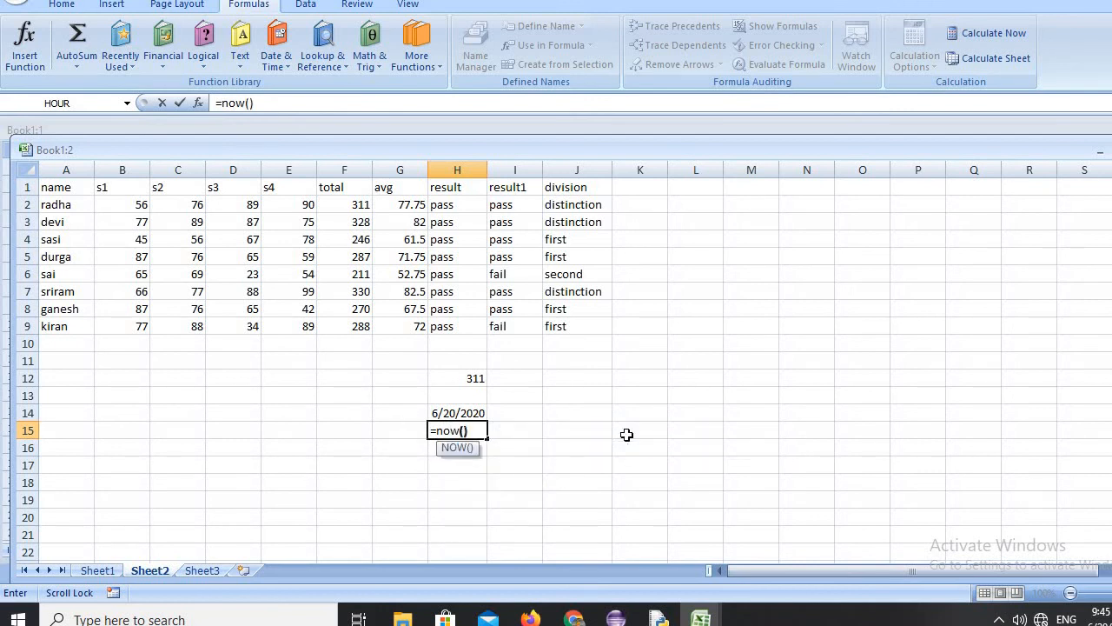
key(Return)
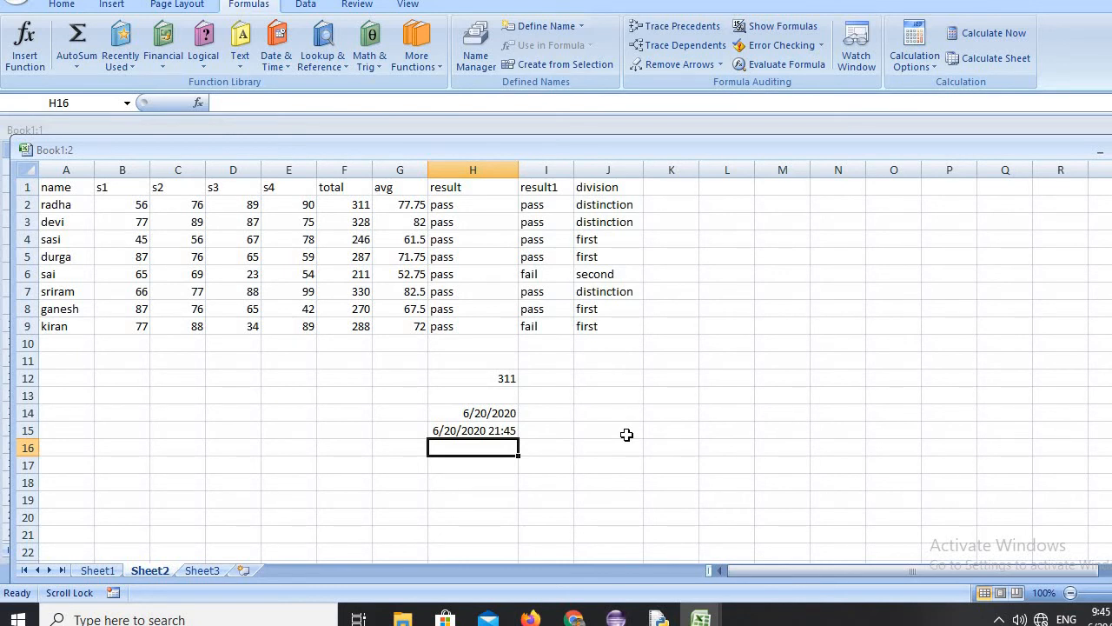
Insert the current time followed by the current date as fixed values in cell H16.
key(ctrl+shift+semicolon)
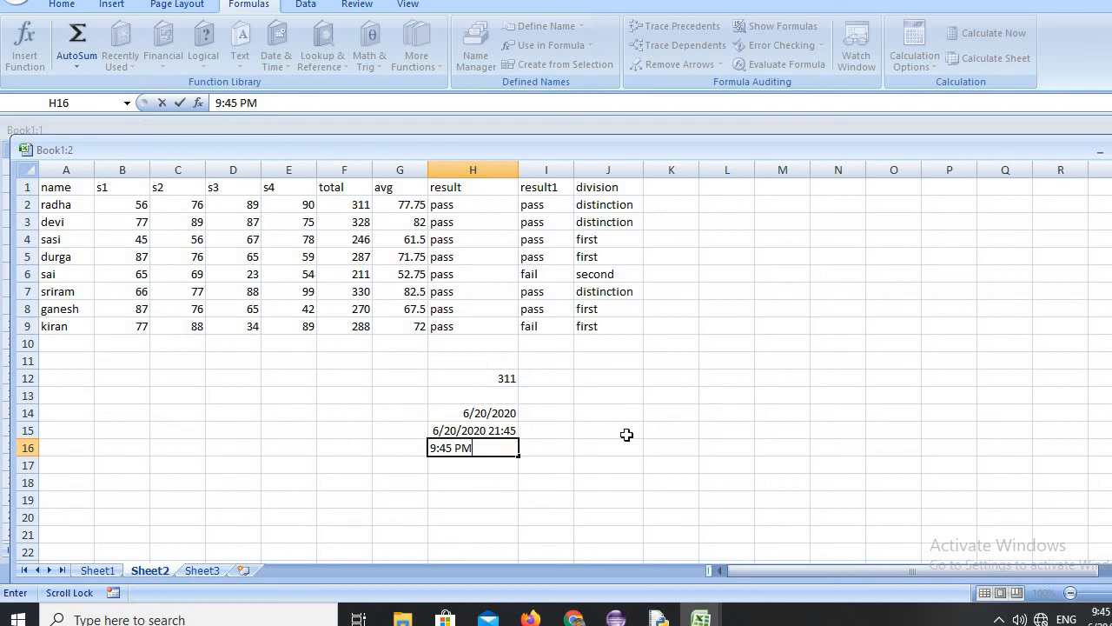
scroll(627, 434, down, 1)
key(ctrl+semicolon)
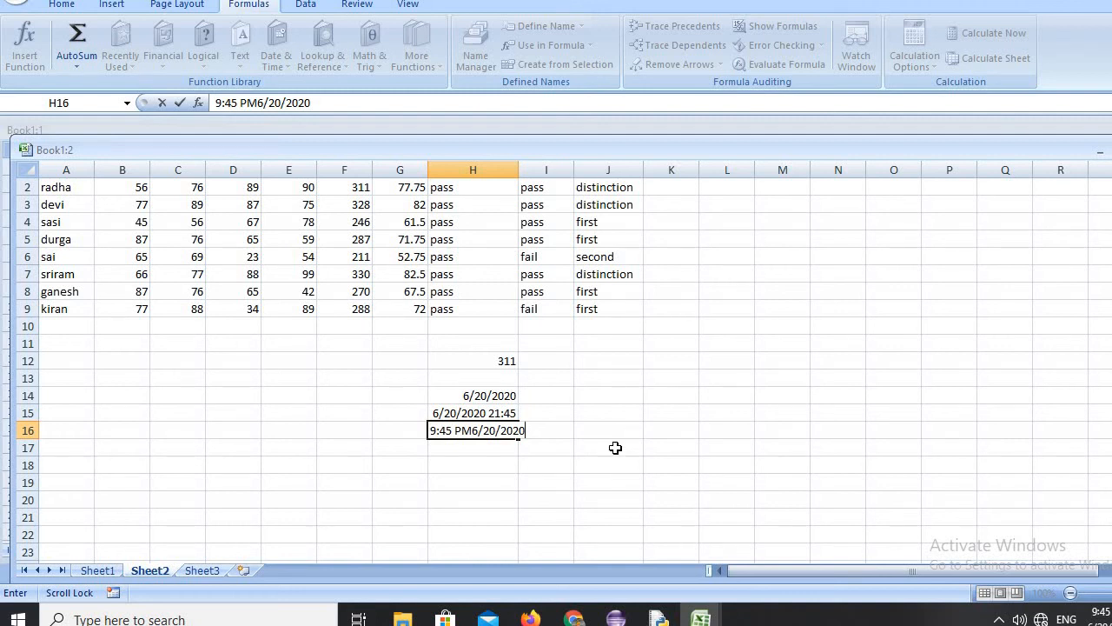
Enter the formula =max(f2:f9) in cell H18 to get the highest total.
click(483, 470)
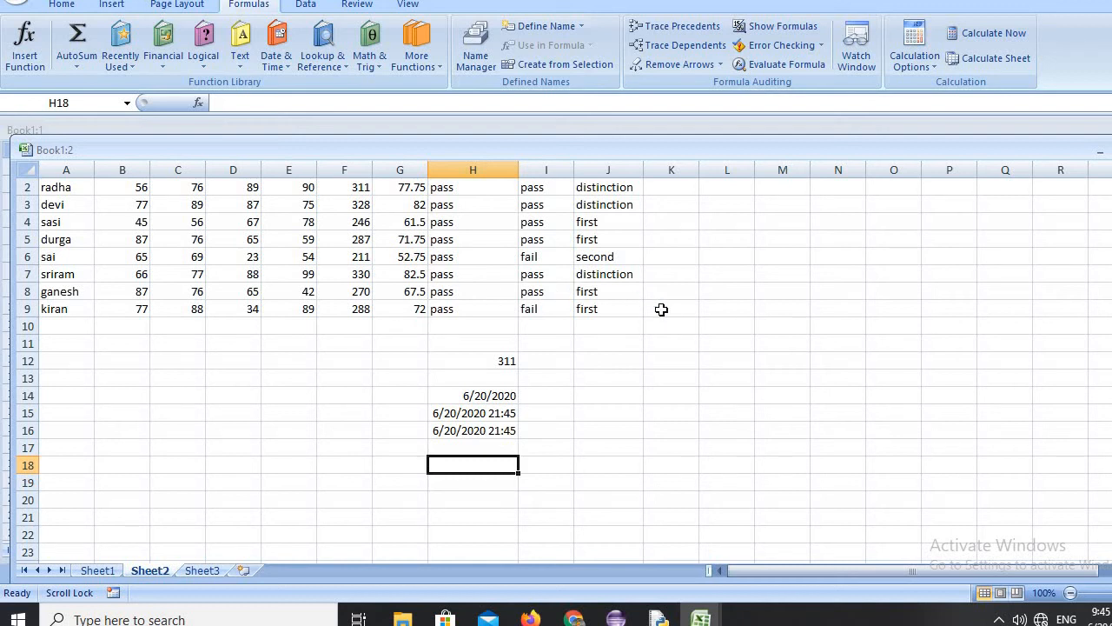
text(=ma)
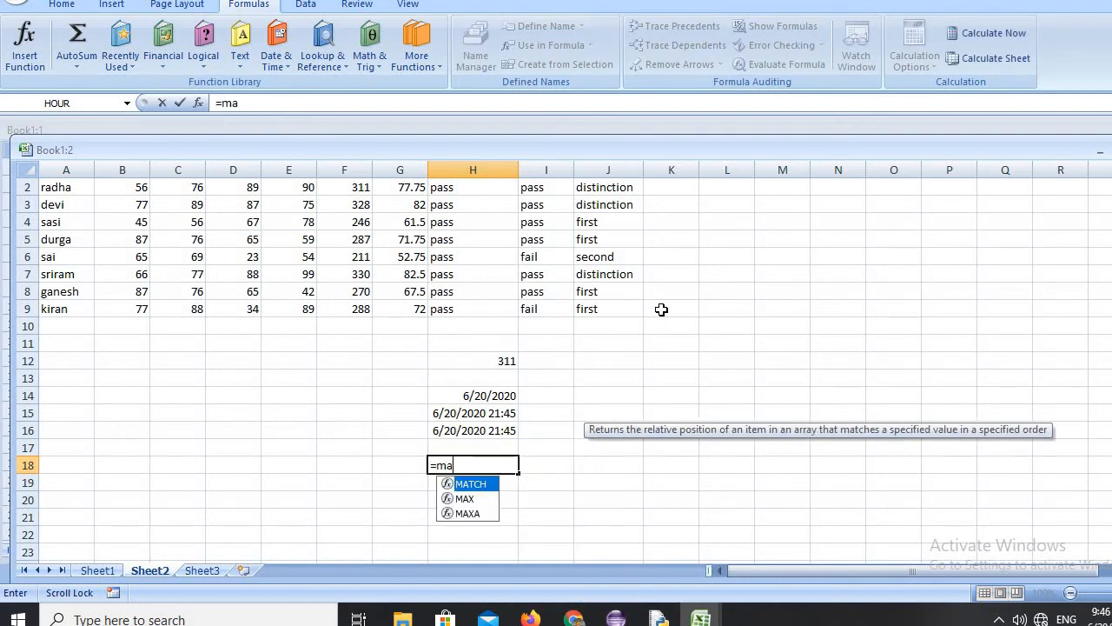
text(x)
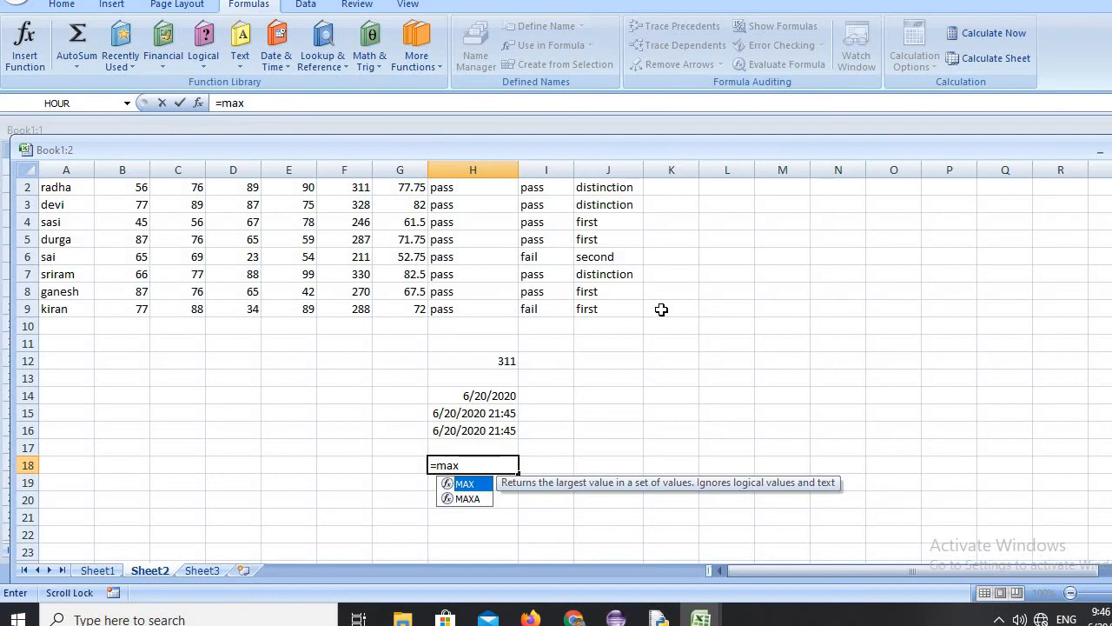
text(()
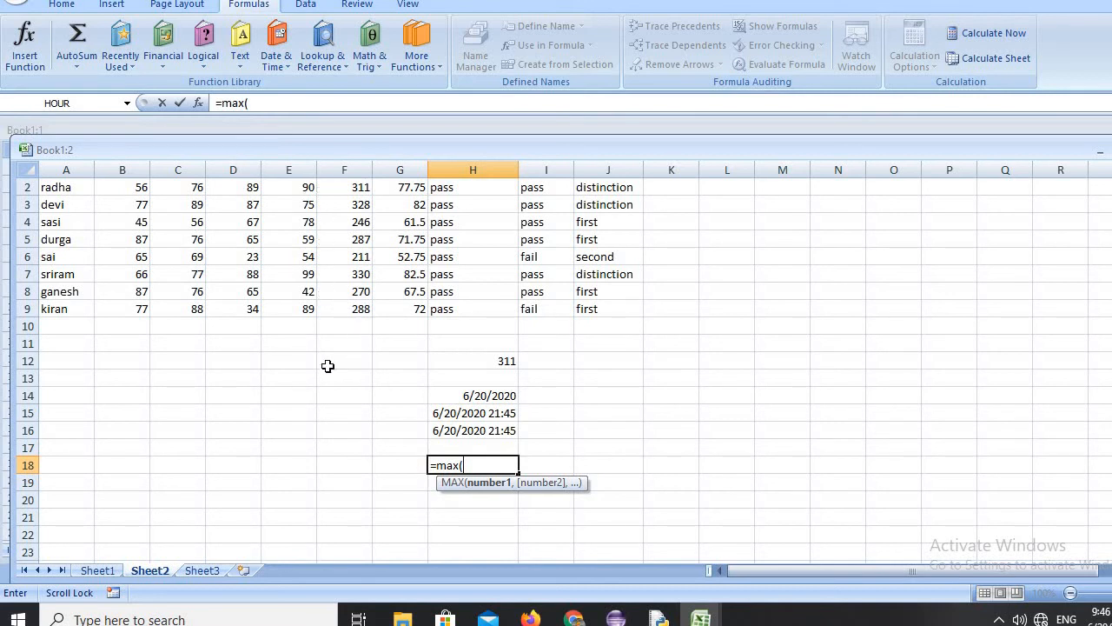
text(f)
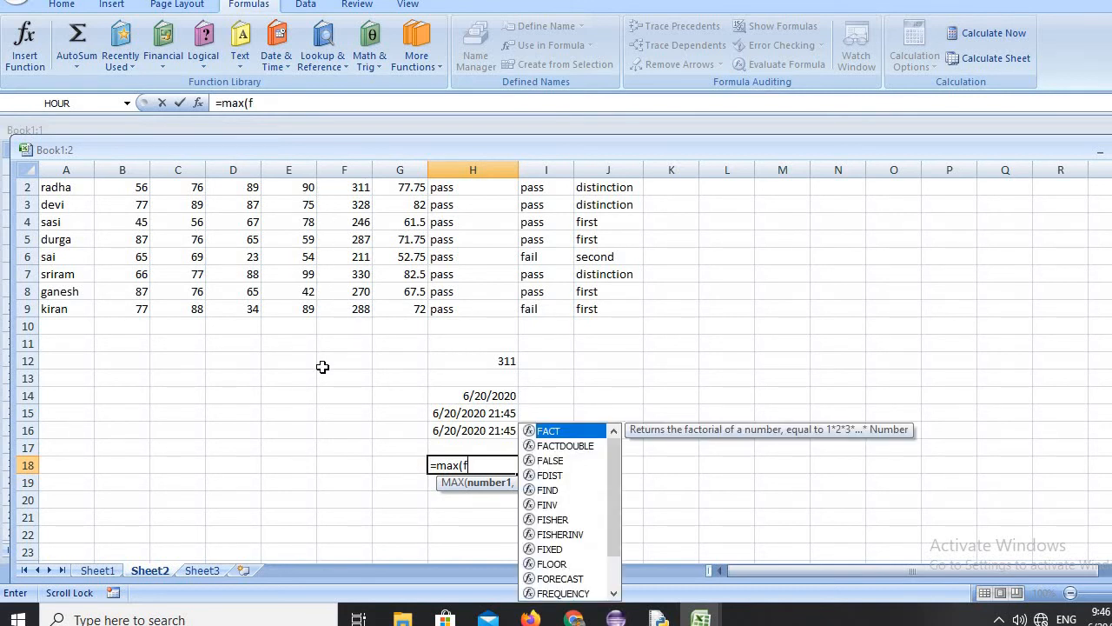
text(2:)
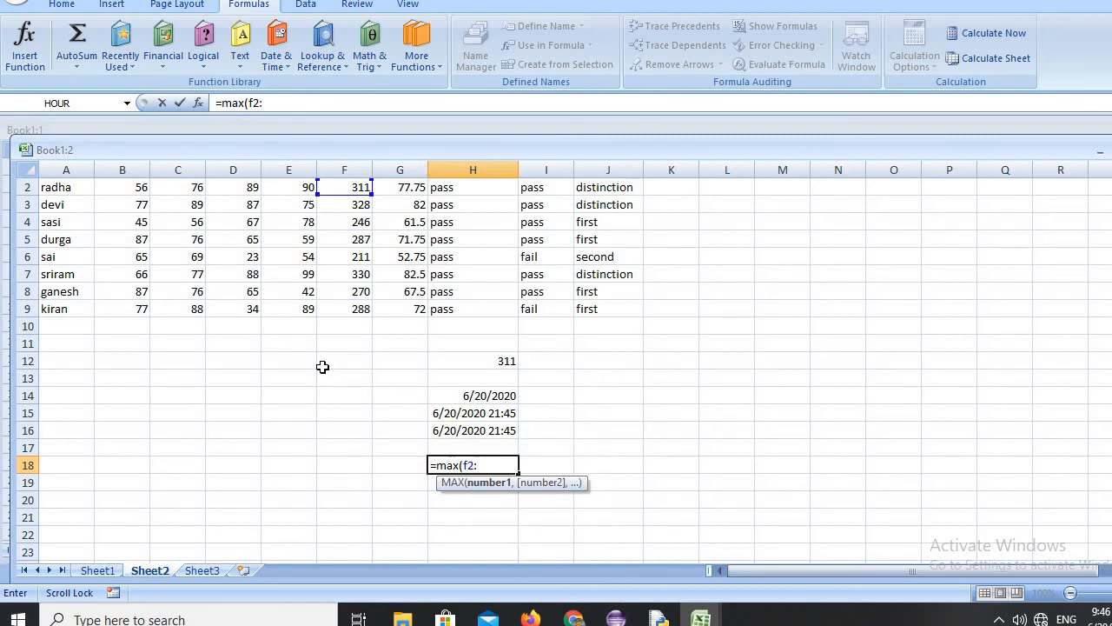
text(f9))
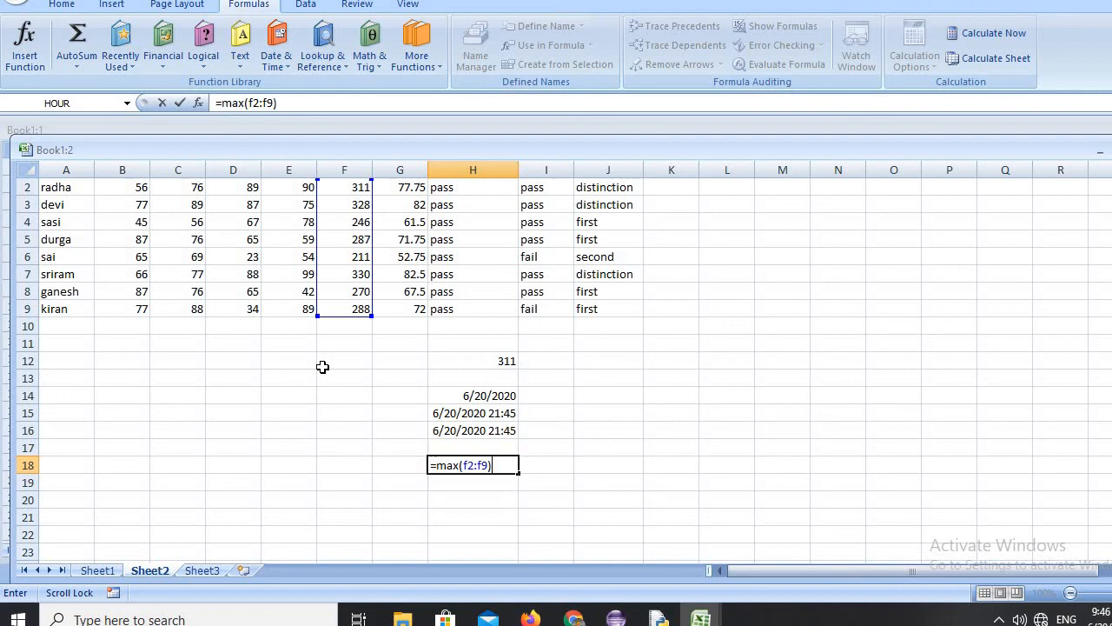
key(Return)
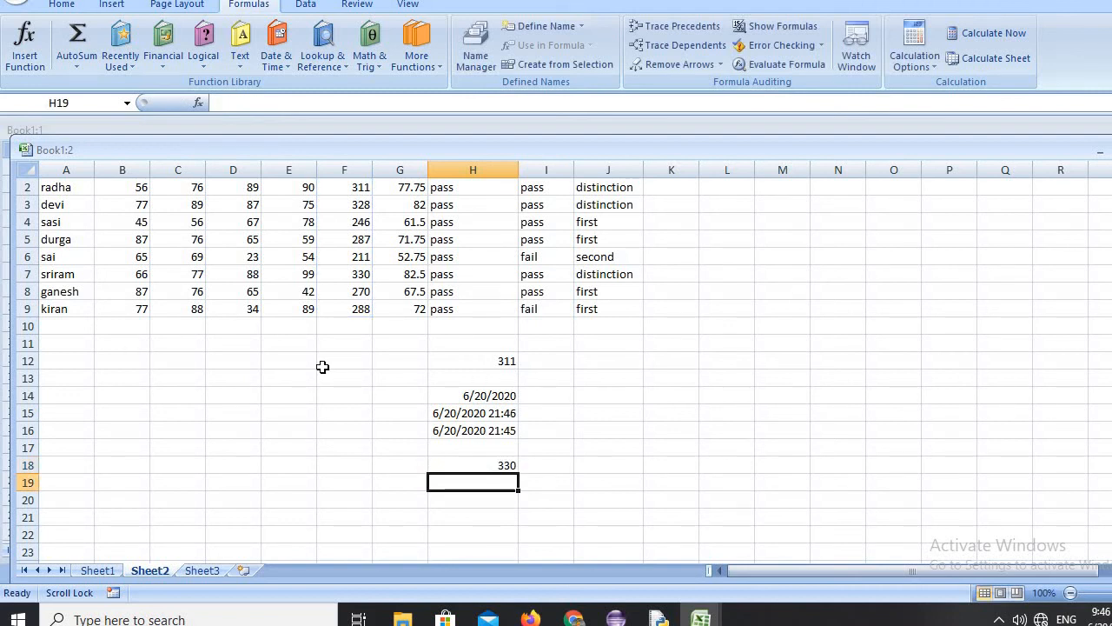
Enter the formula =min(f2:f9) in cell H19 to get the lowest total.
text(=mi)
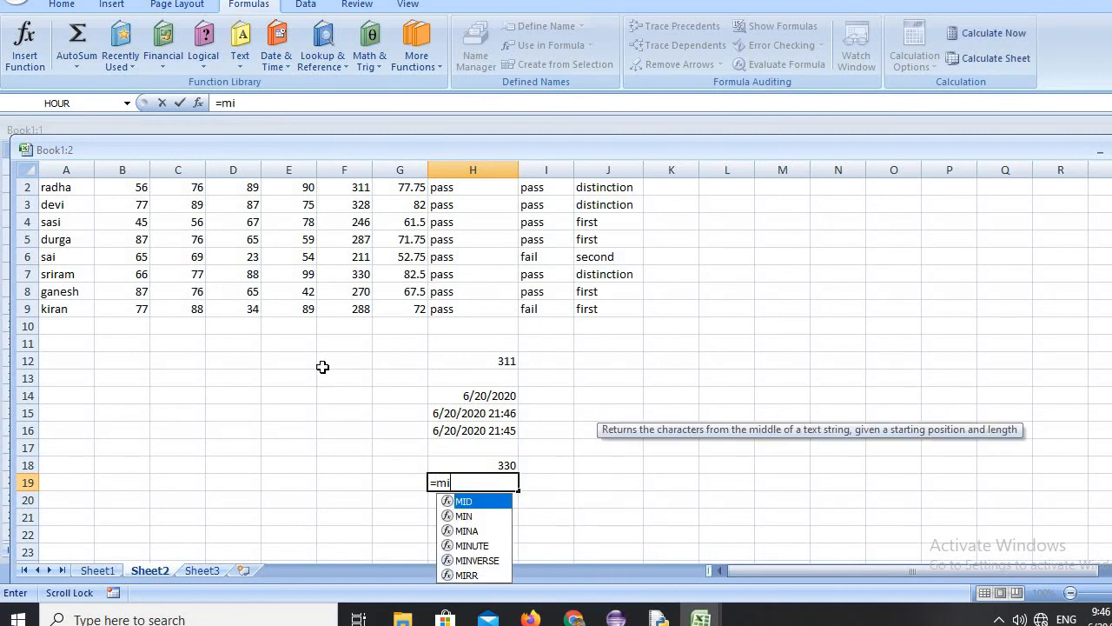
text(n(f2)
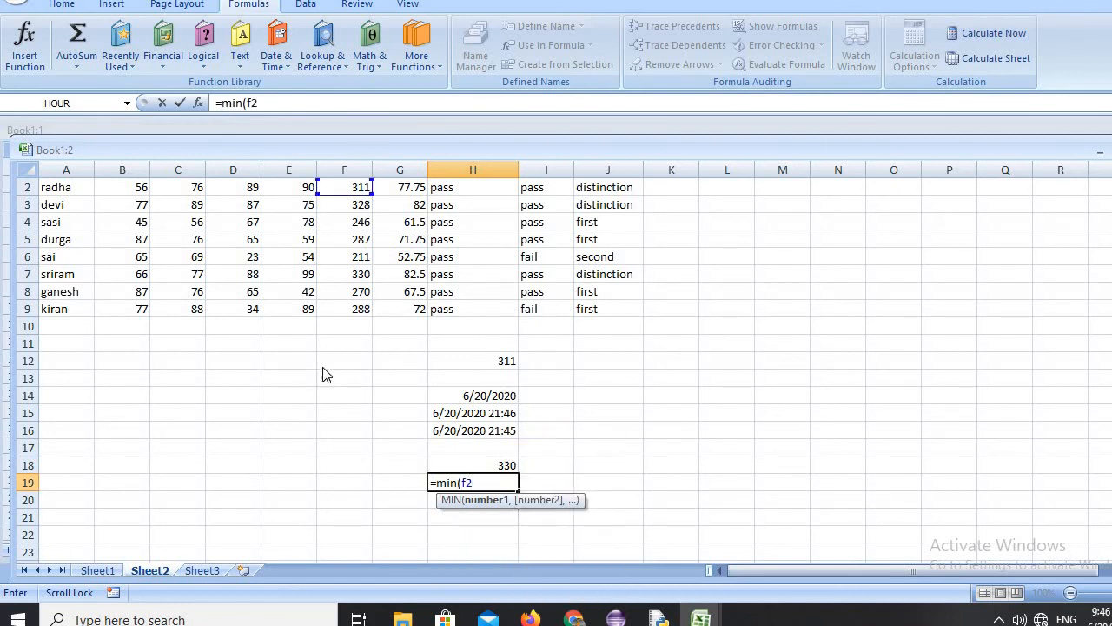
text(:f9)
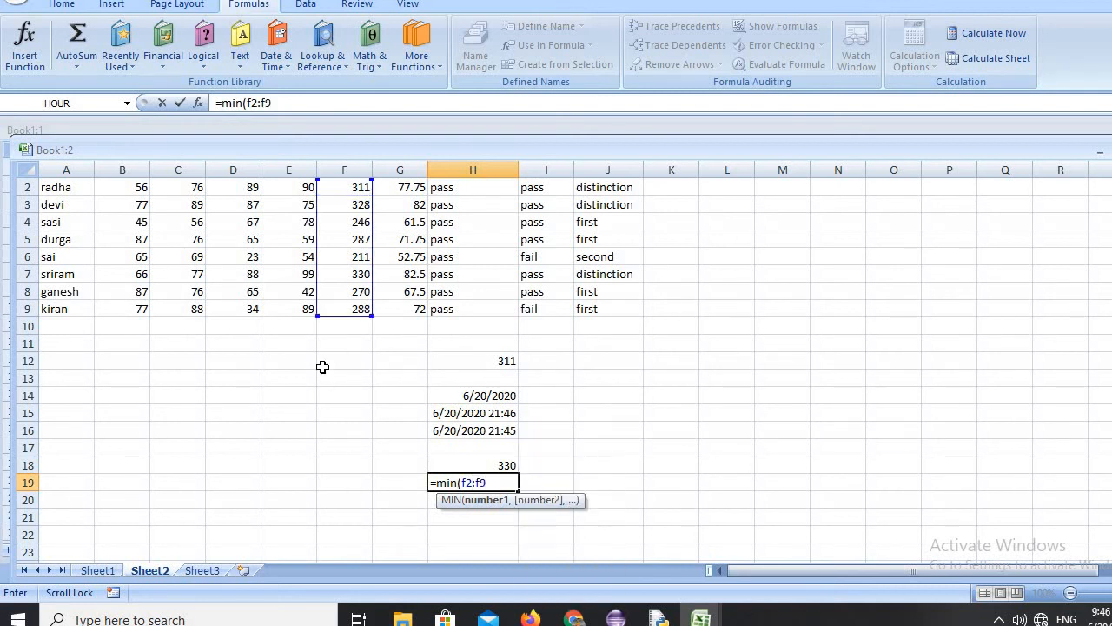
text())
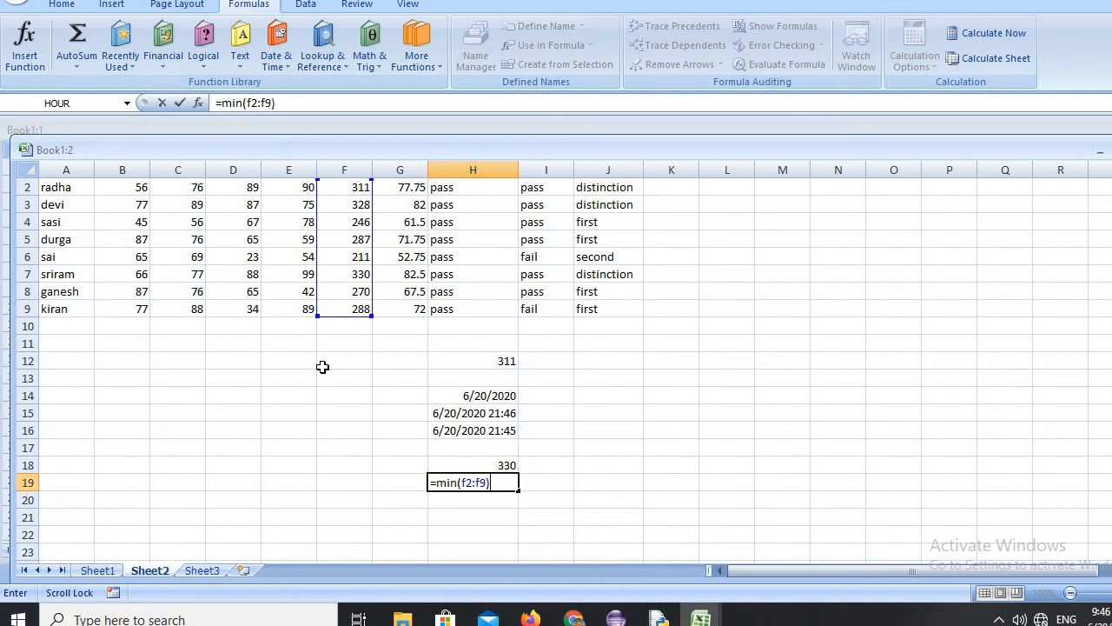
key(Return)
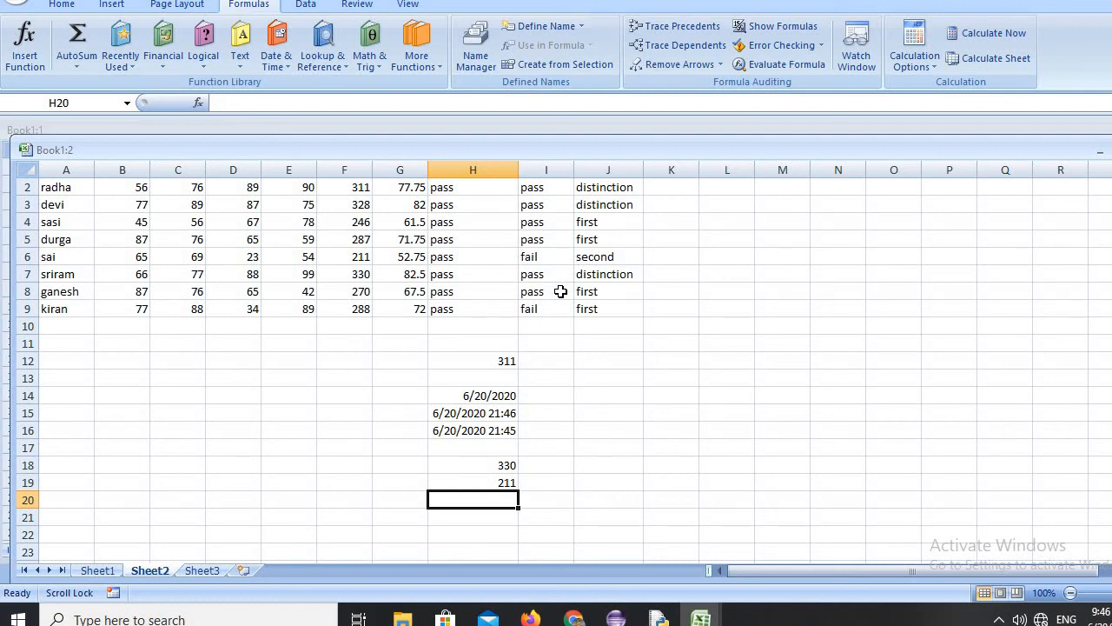
Enter the formula =countif(i2:i9, "pass") in cell H20 to count the passes in column I.
text(=)
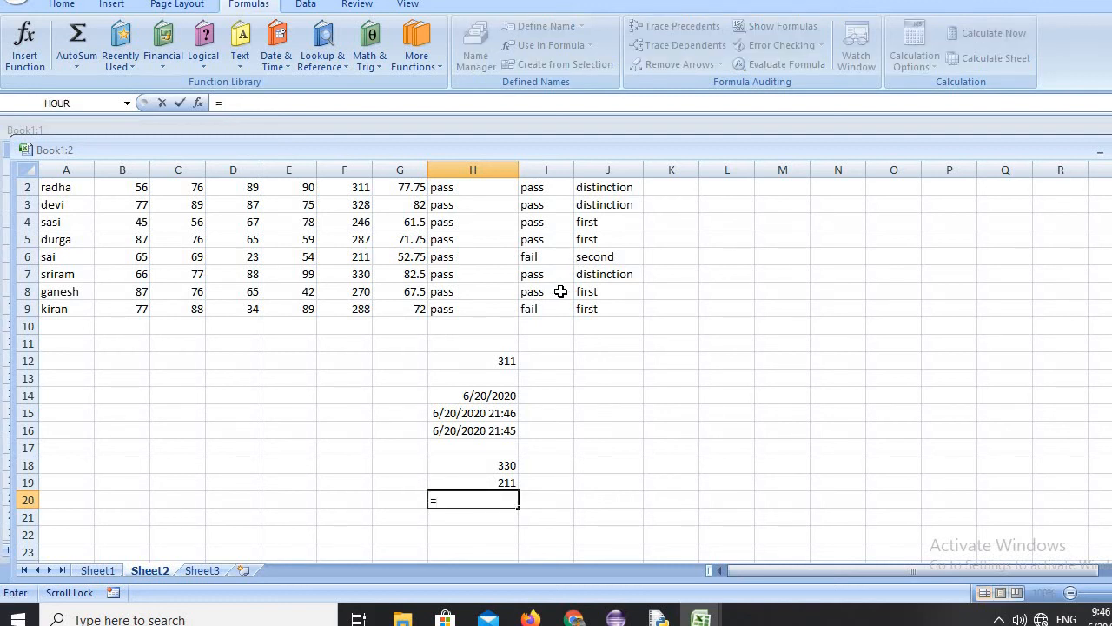
text(coun)
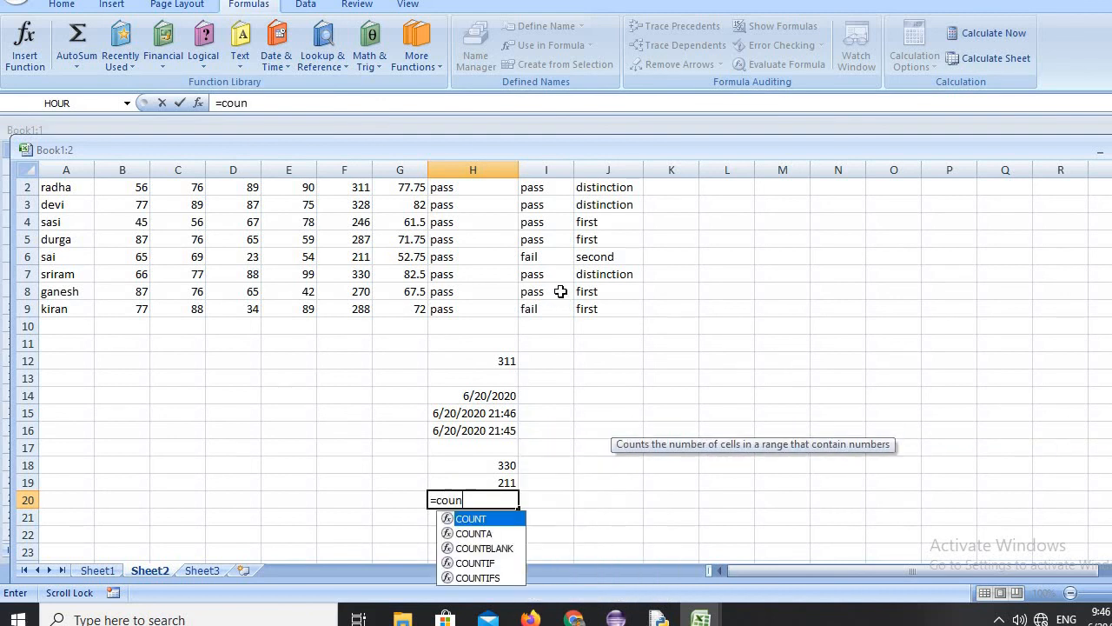
text(tif)
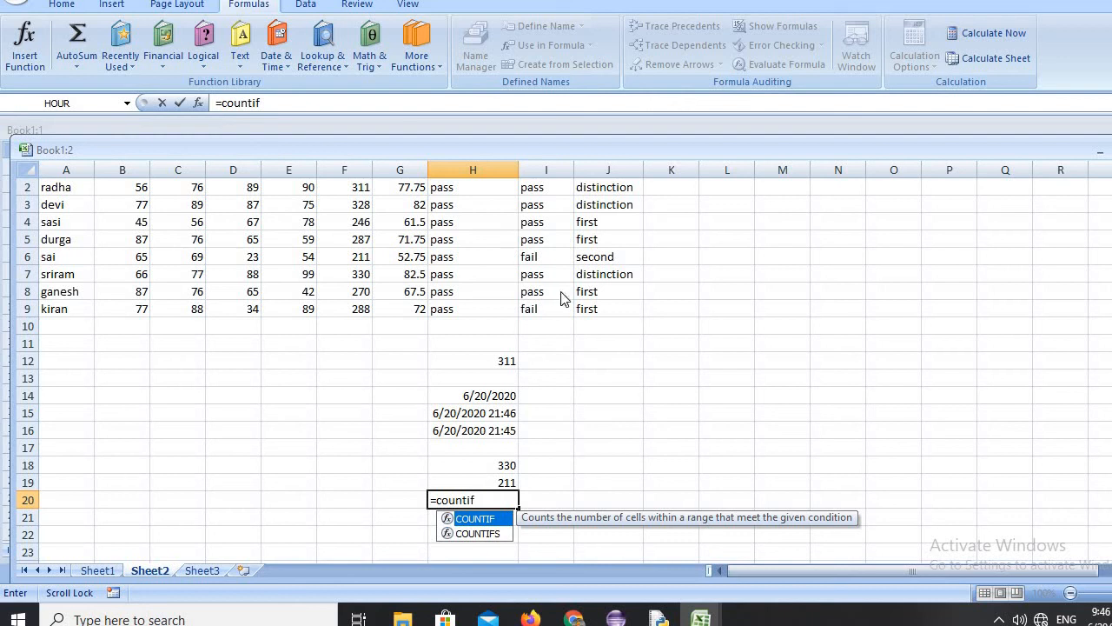
text(()
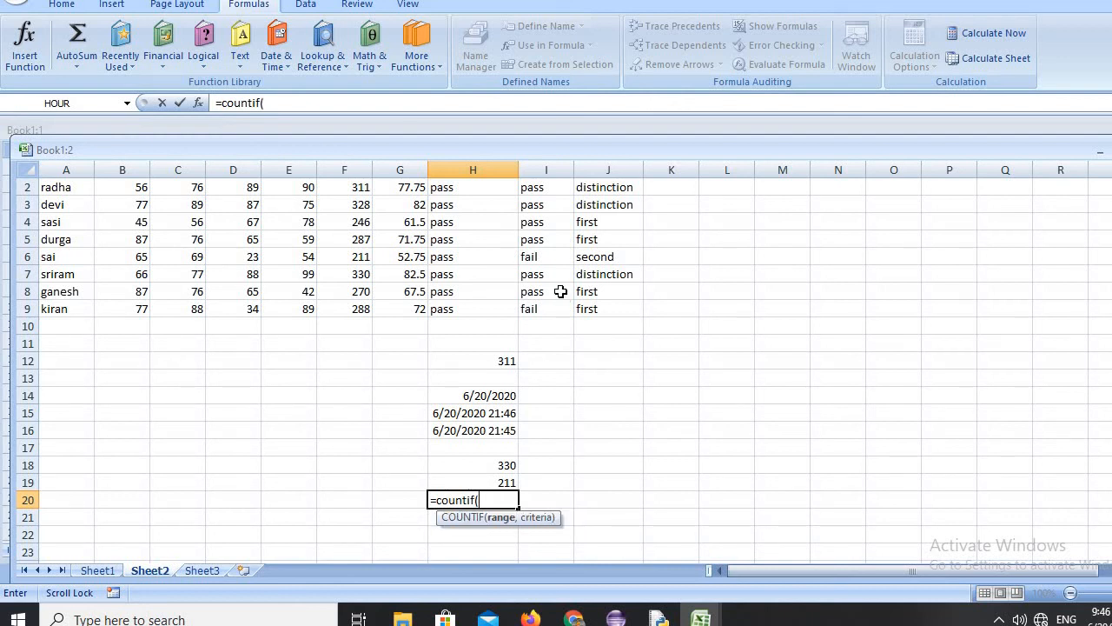
text(i)
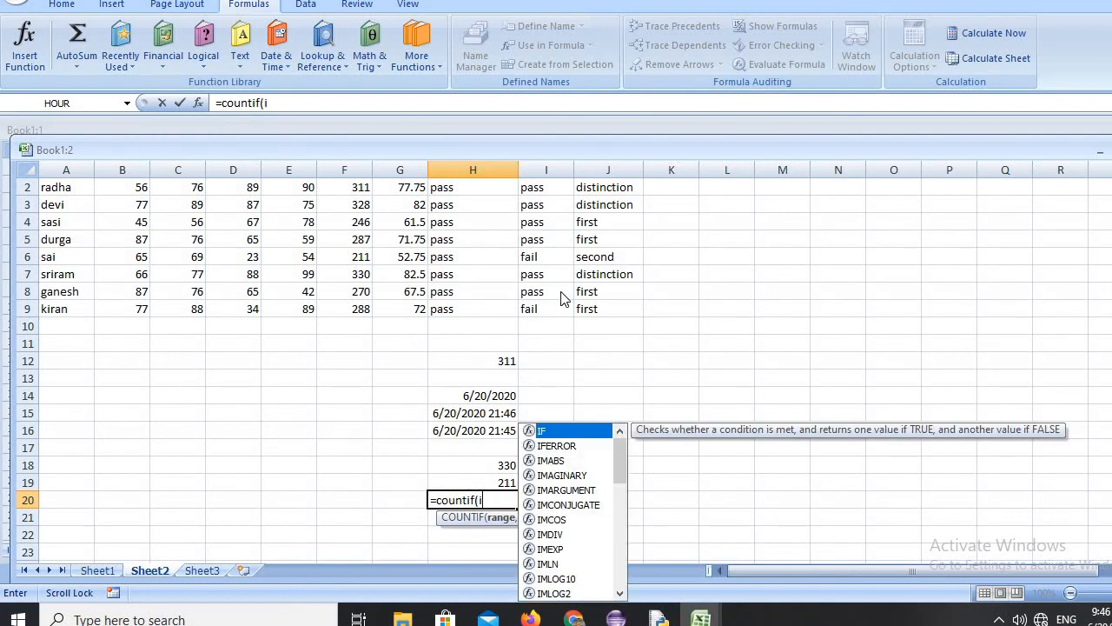
text(2:)
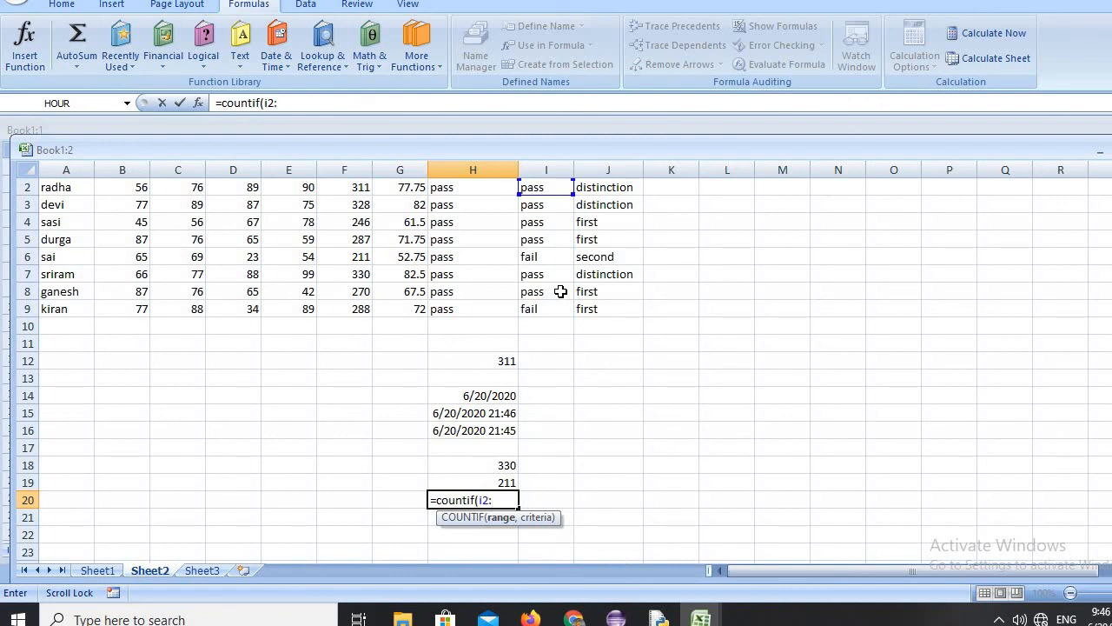
text(i9)
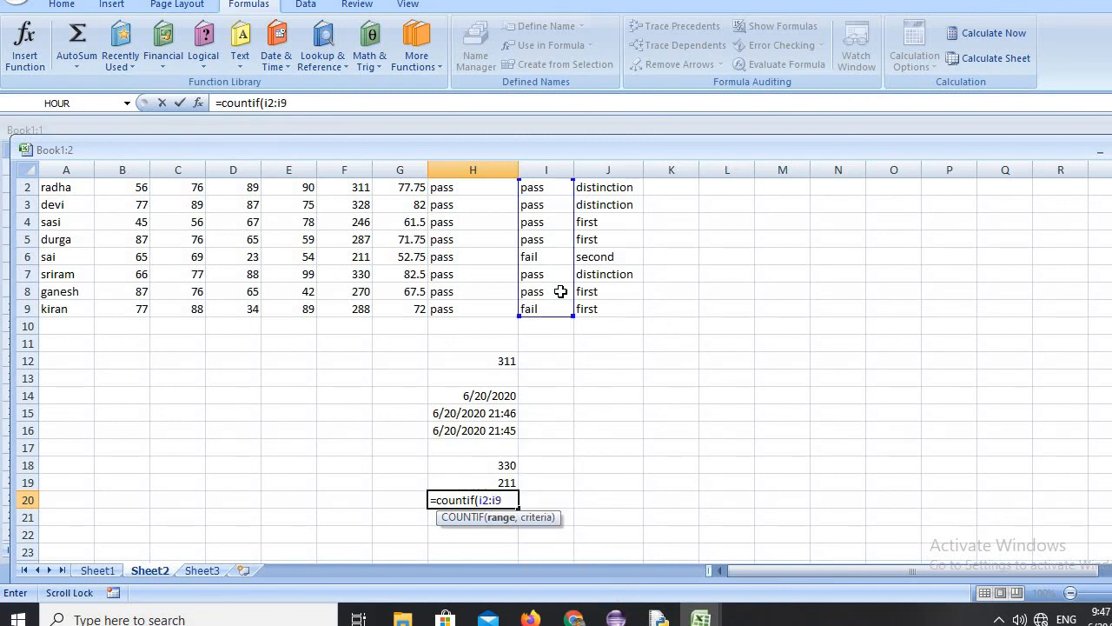
text(, "pass)
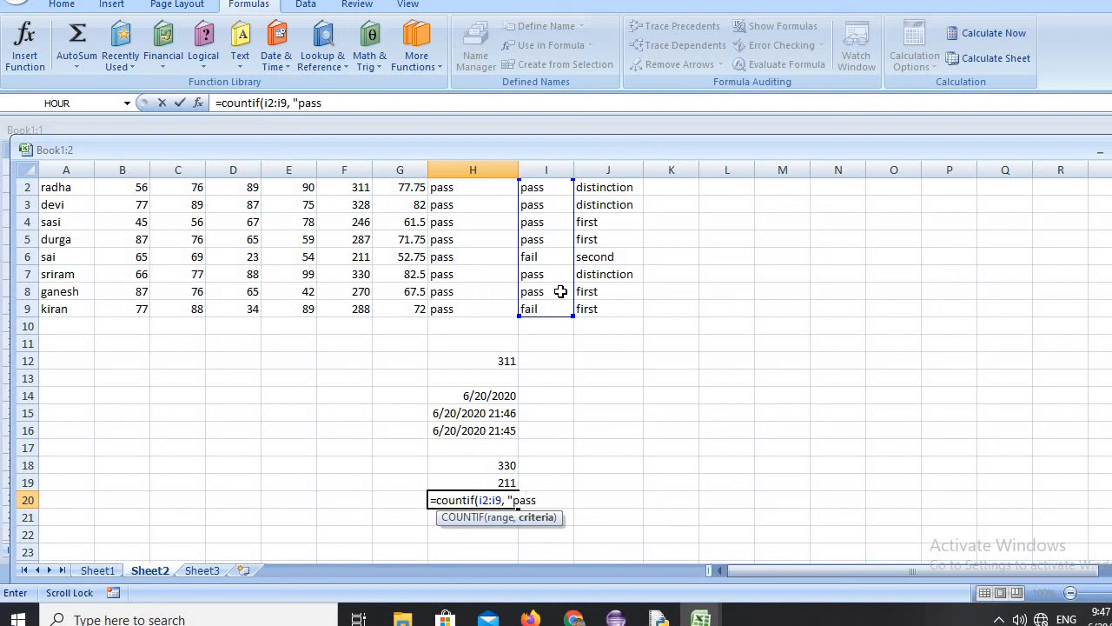
text("))
key(Return)
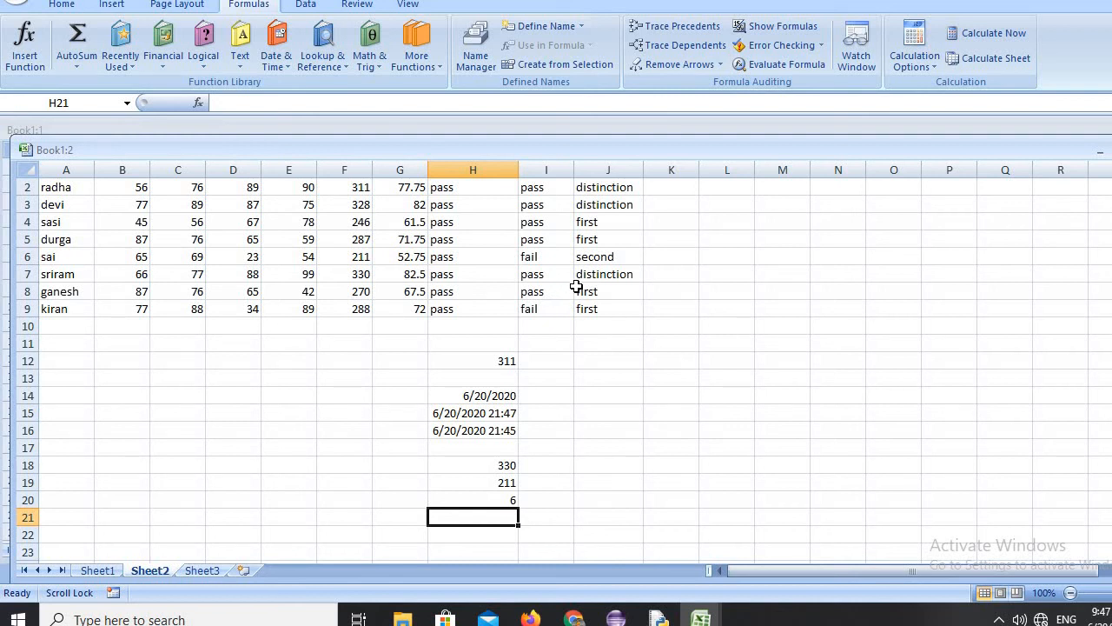
Enter the formula =countif(j2:j9, "first") in cell H21 to count the first-class results in column J.
text(=c)
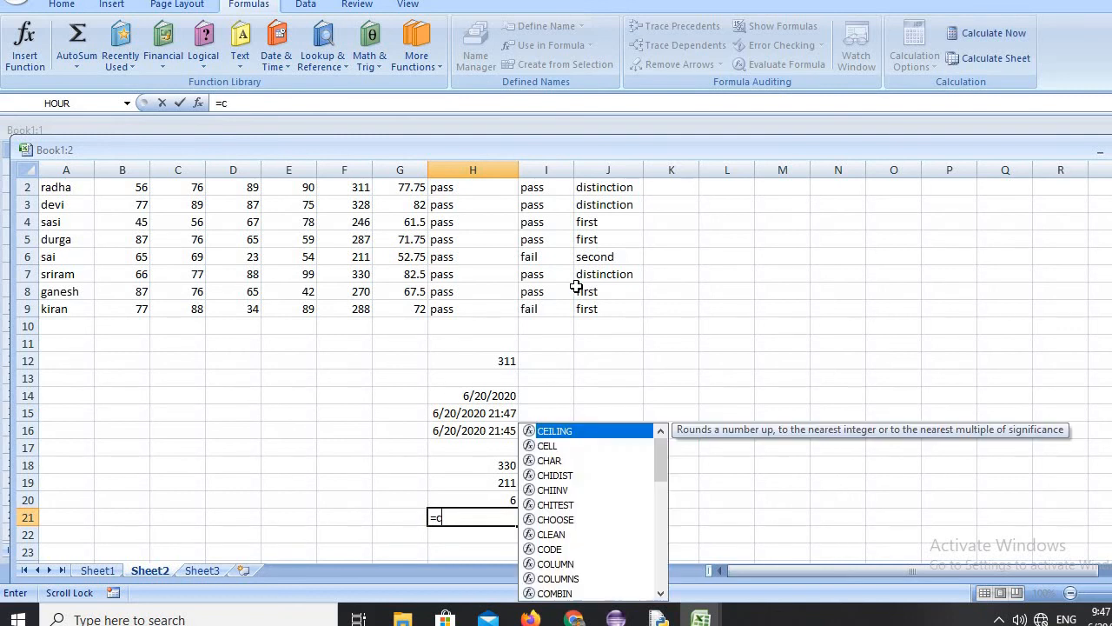
text(ountif)
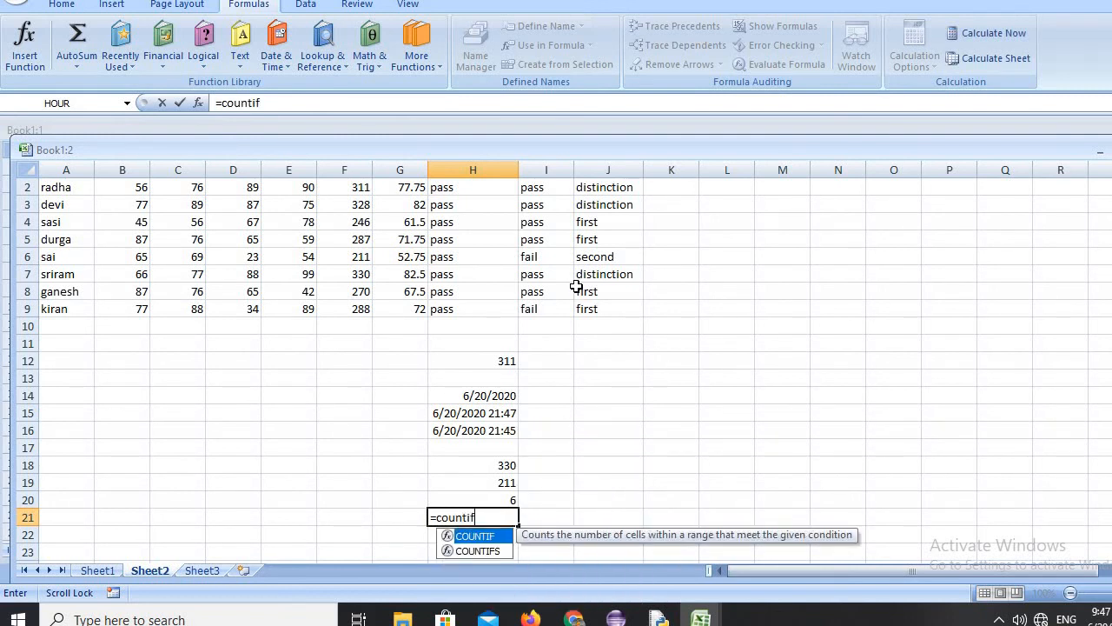
text((j)
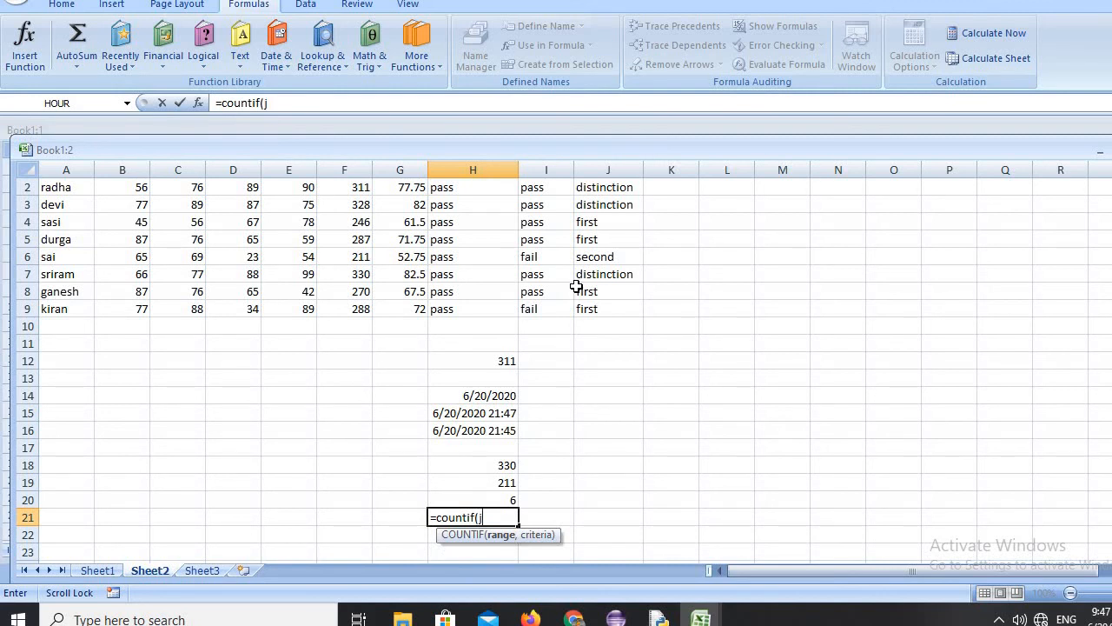
text(2:j9,)
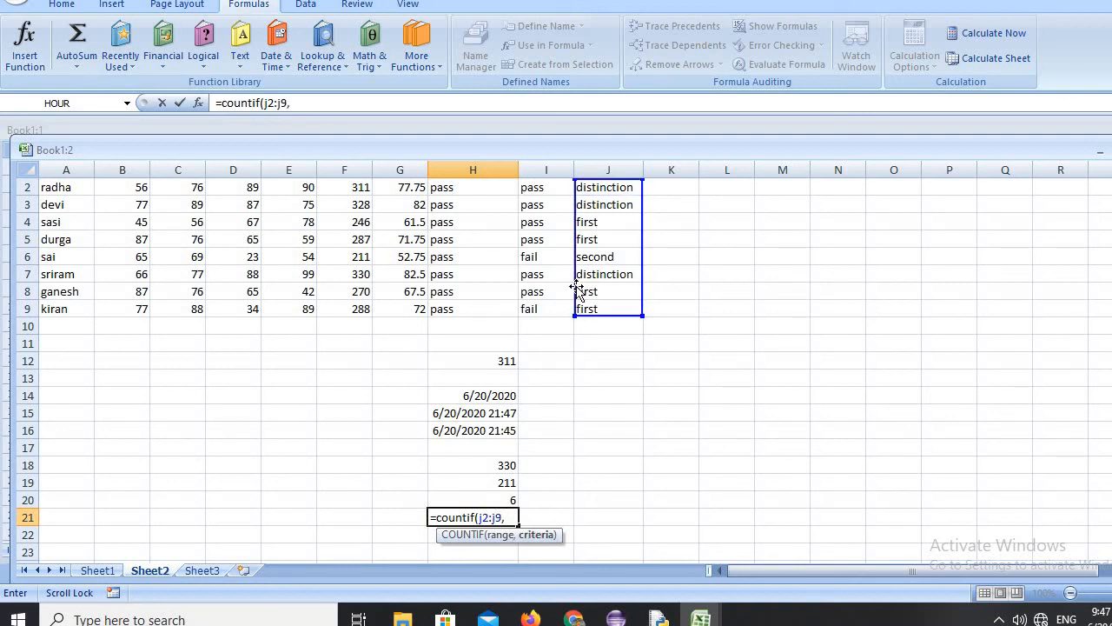
text( "first"))
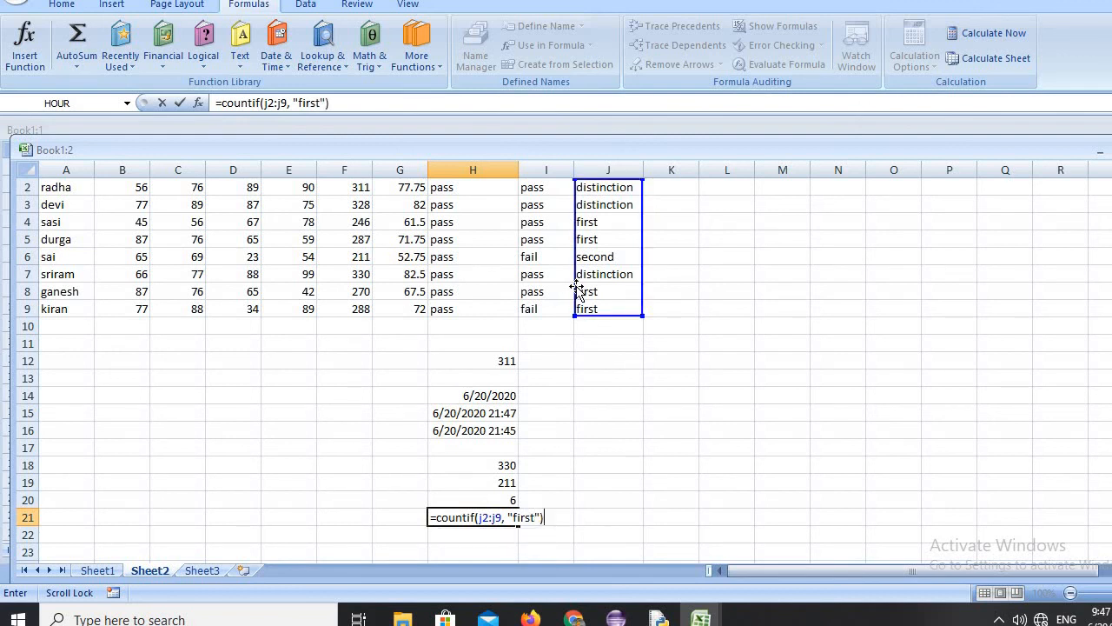
key(Return)
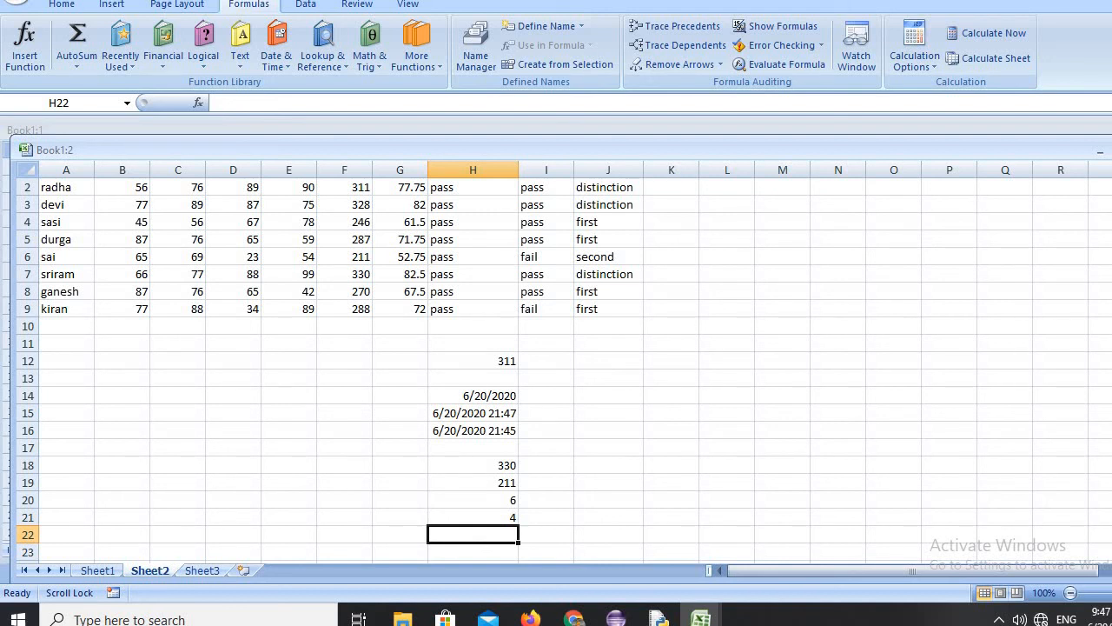
Enter an UPPER formula in cell H22 that converts a quoted lowercase sample name to capital letters.
scroll(647, 518, down, 2)
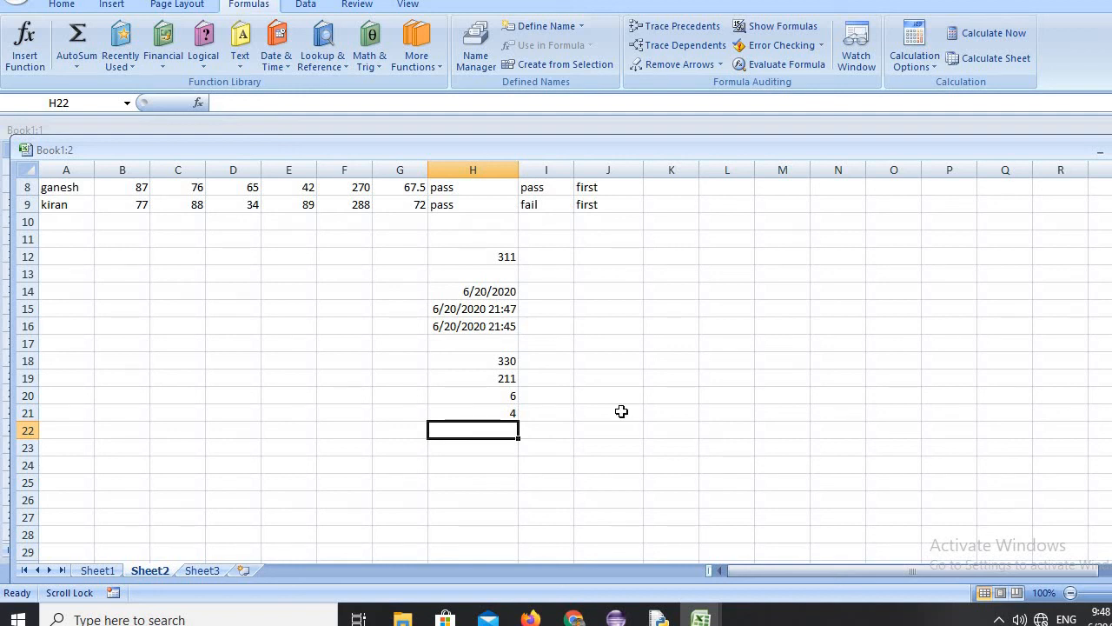
text(=u)
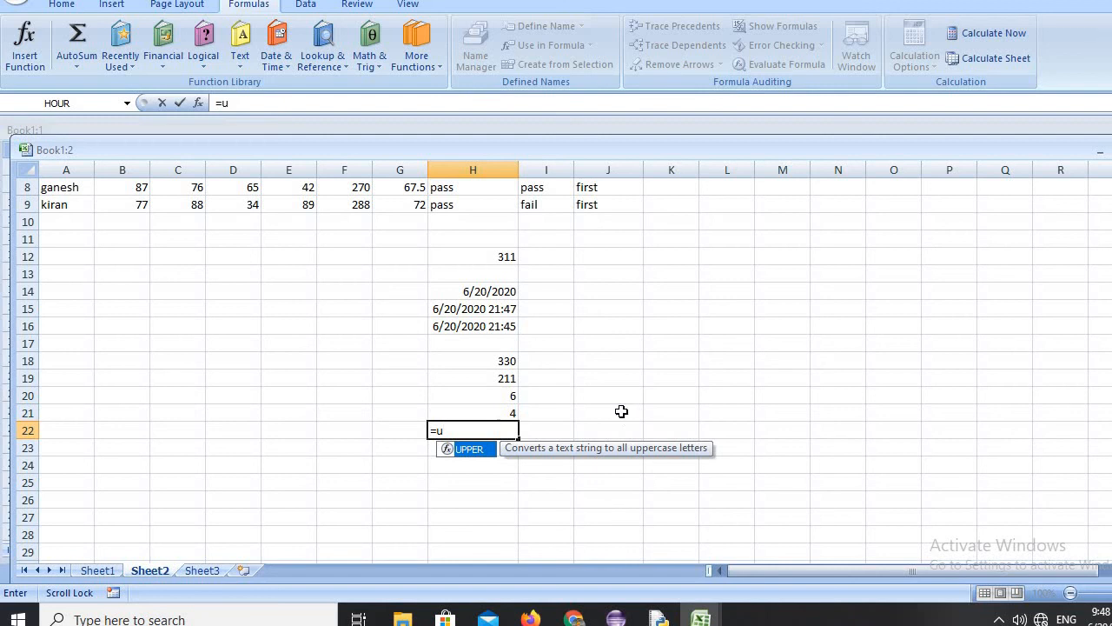
text(pper(")
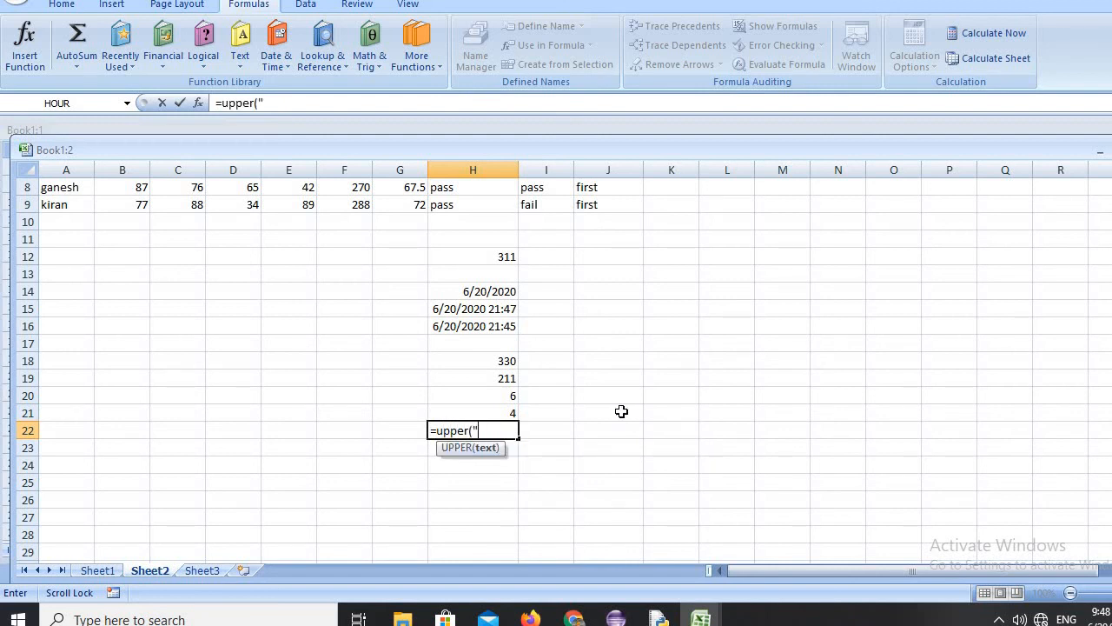
text(sair)
text(am"))
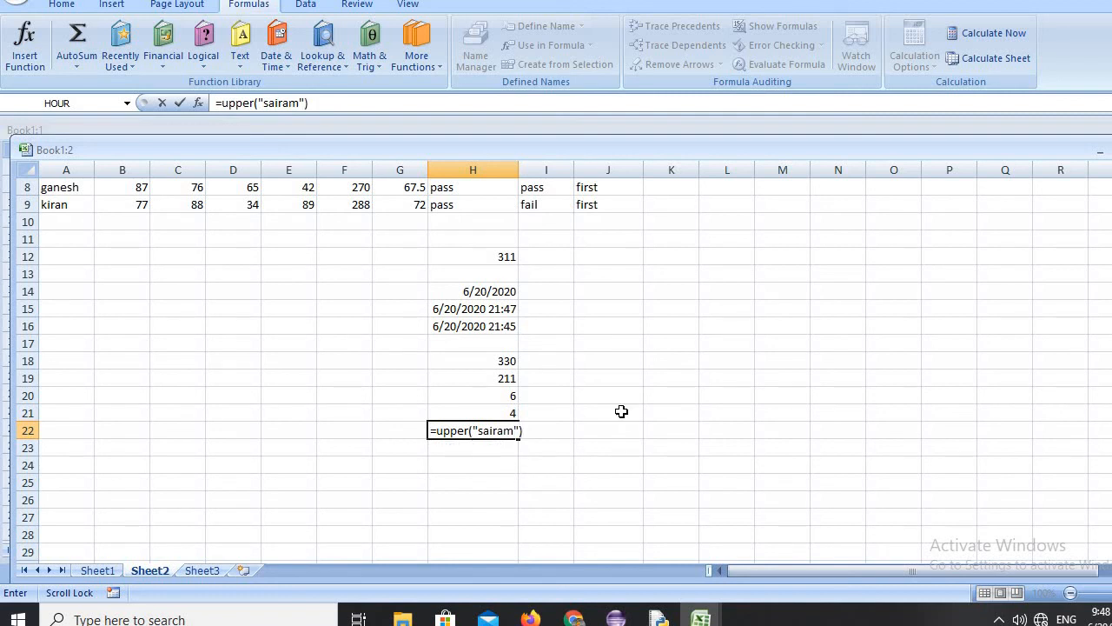
key(Return)
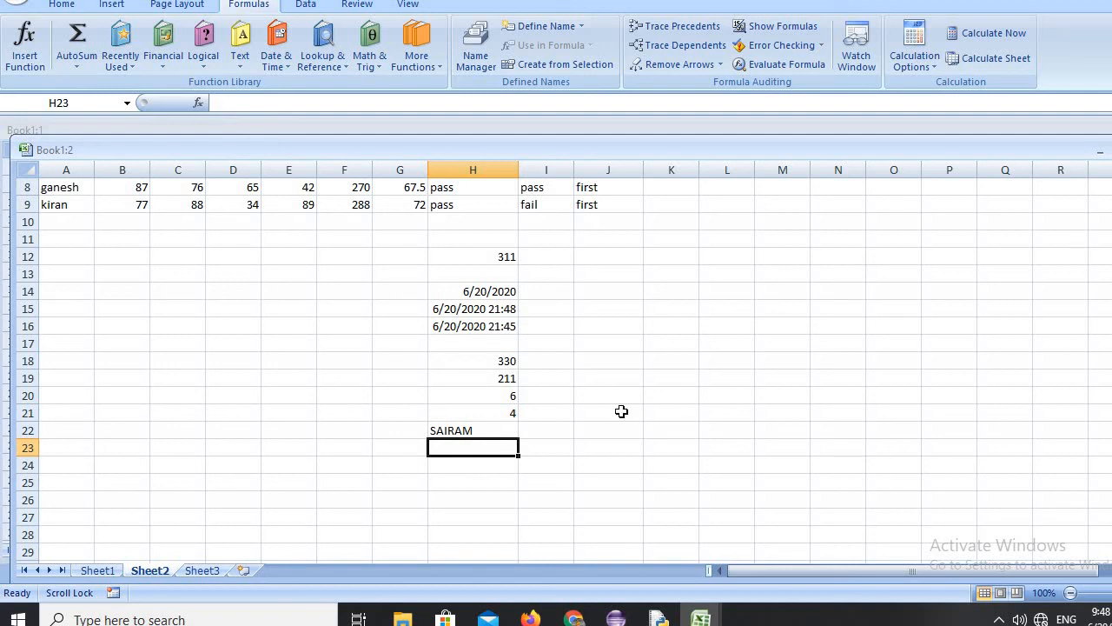
Enter a LOWER formula in cell H23 that converts the same sample name, written in capitals, to lowercase.
text(=)
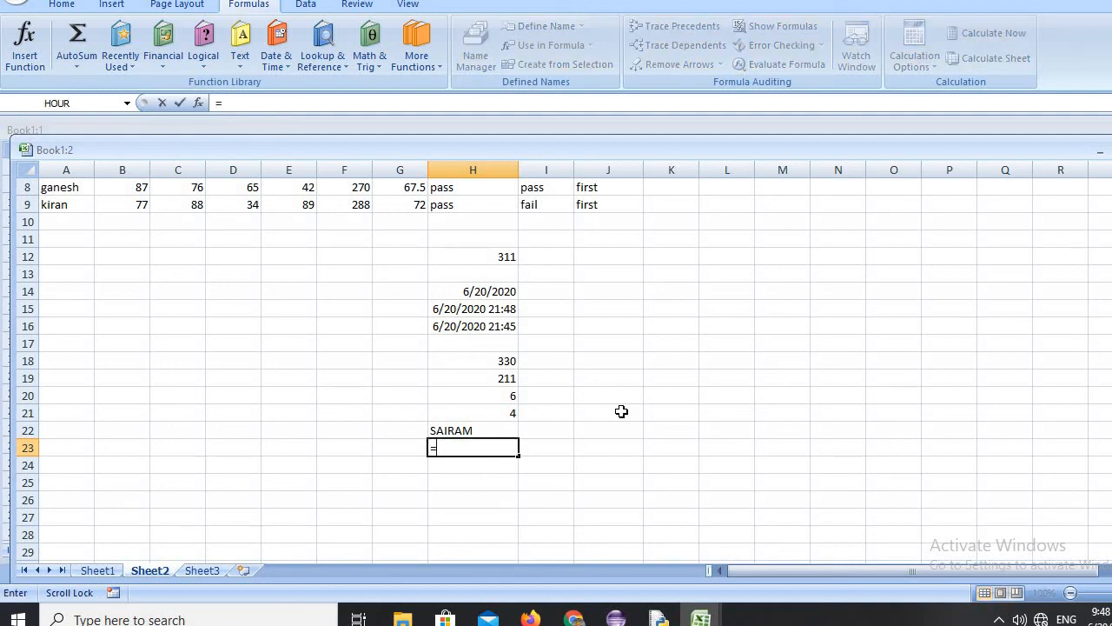
text(low)
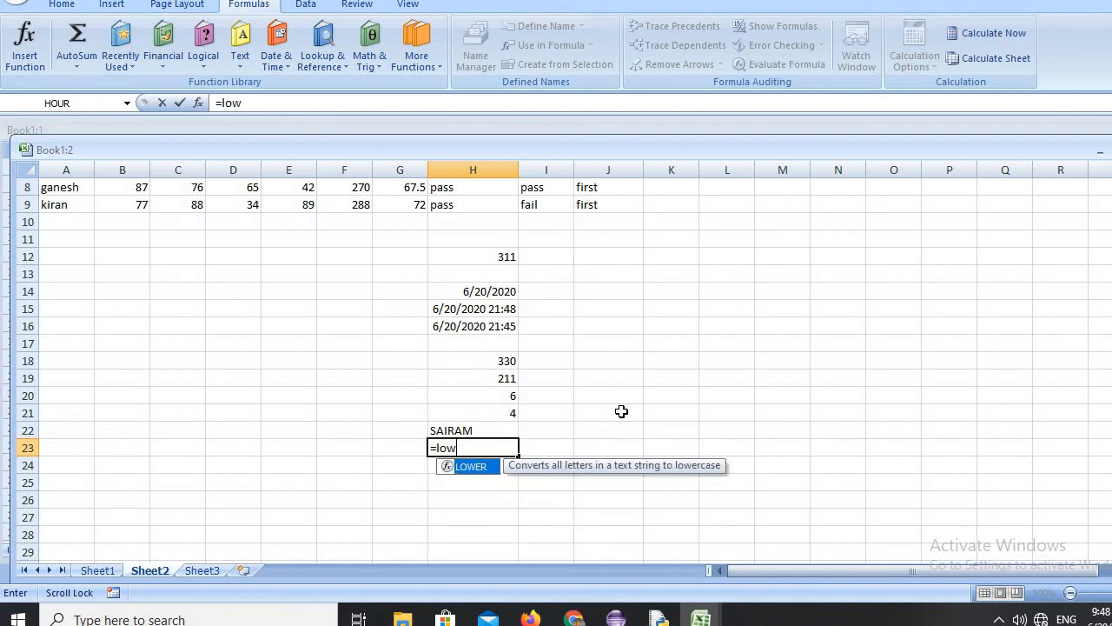
text(er()
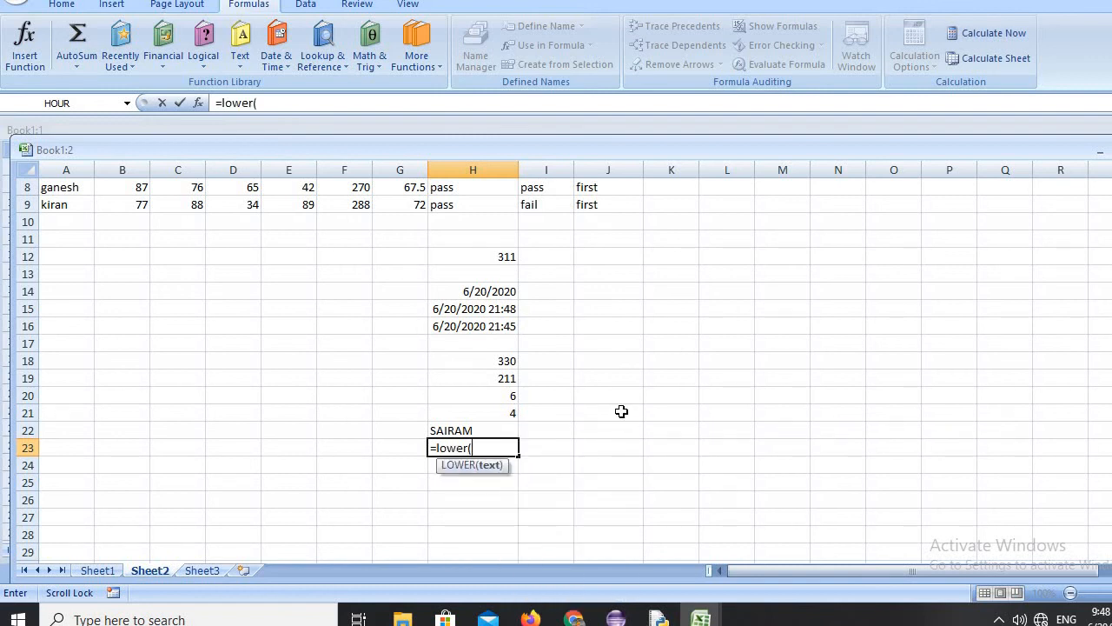
text("SAIRAM"))
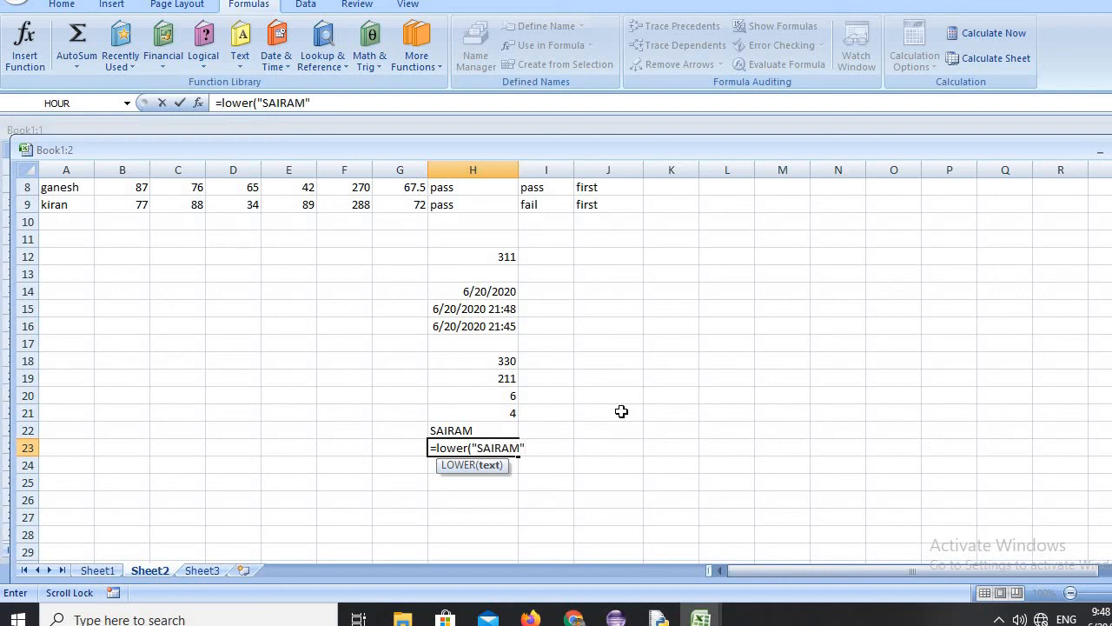
key(Return)
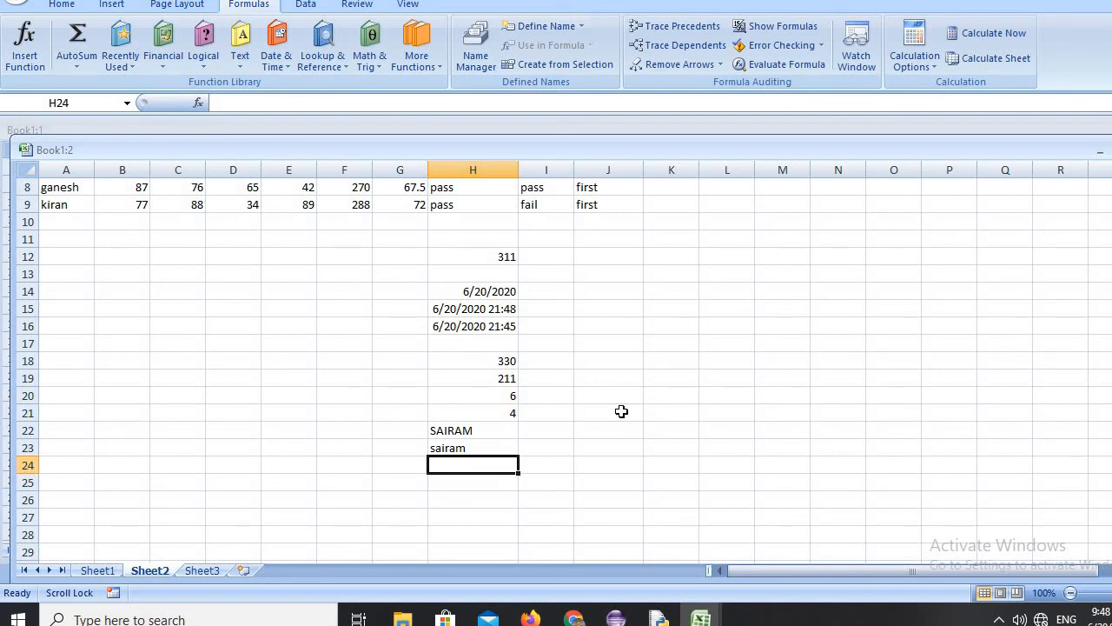
Enter a LEN formula in cell H24 that counts the characters of the quoted lowercase sample name.
text(=)
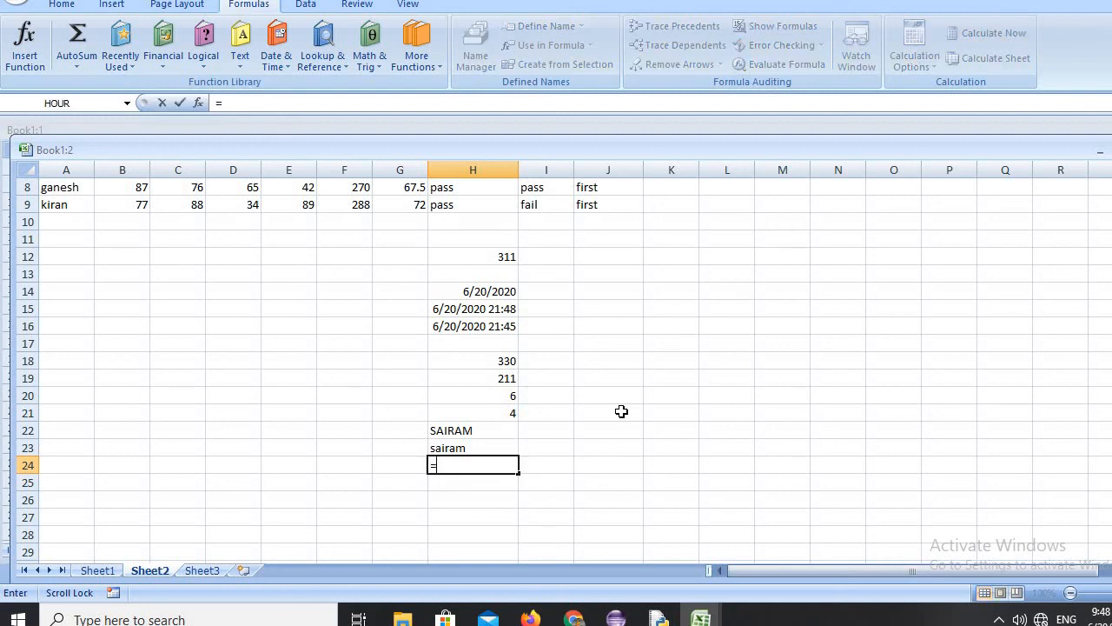
text(len)
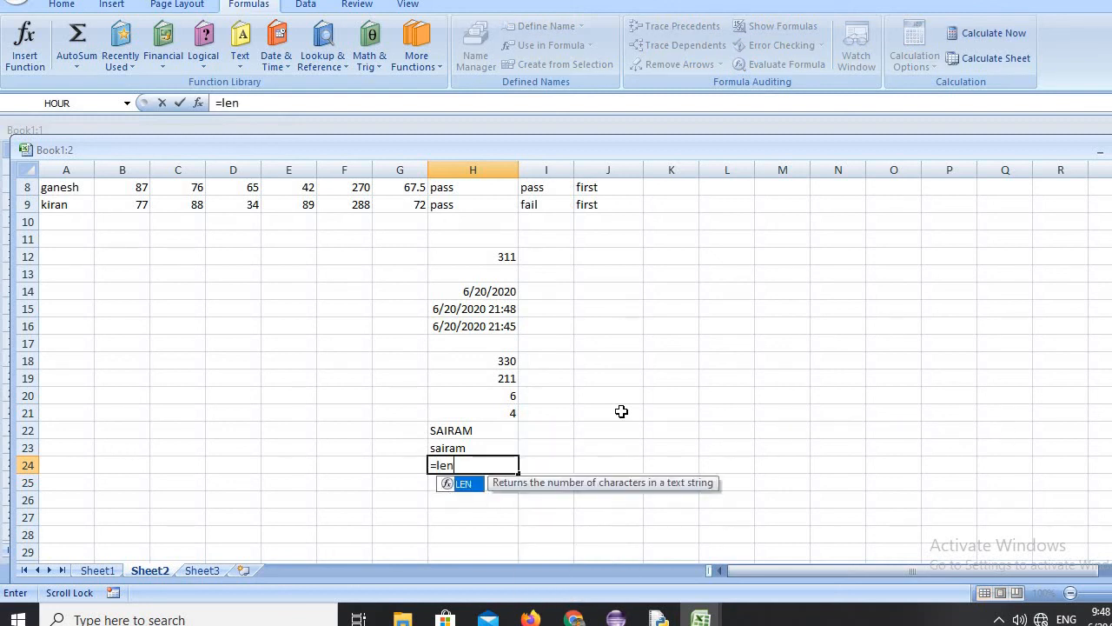
text((")
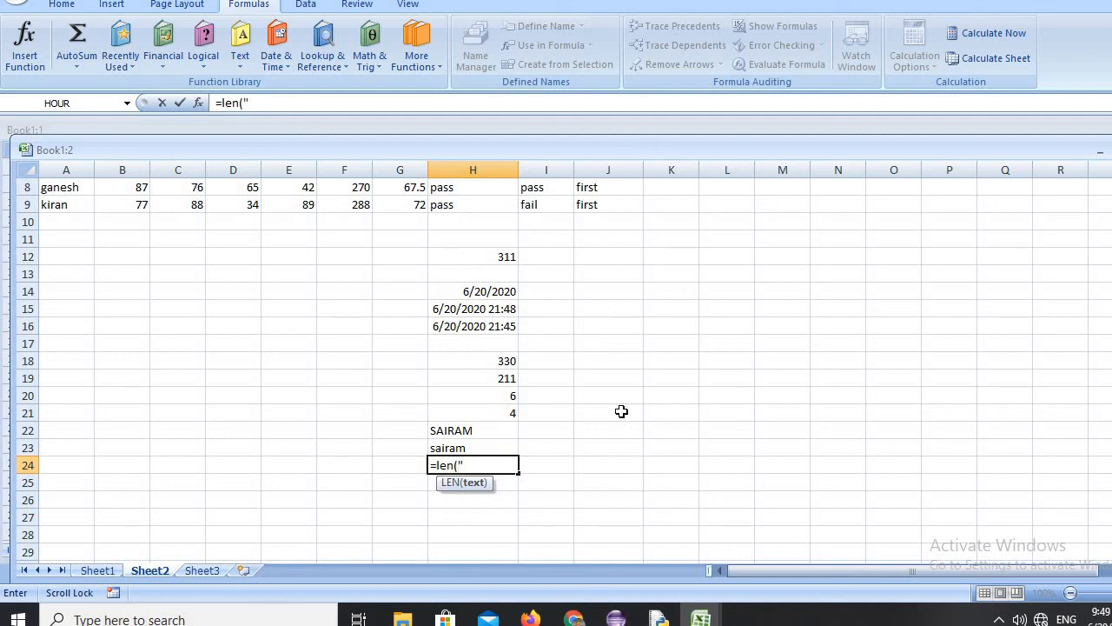
text(sairam"))
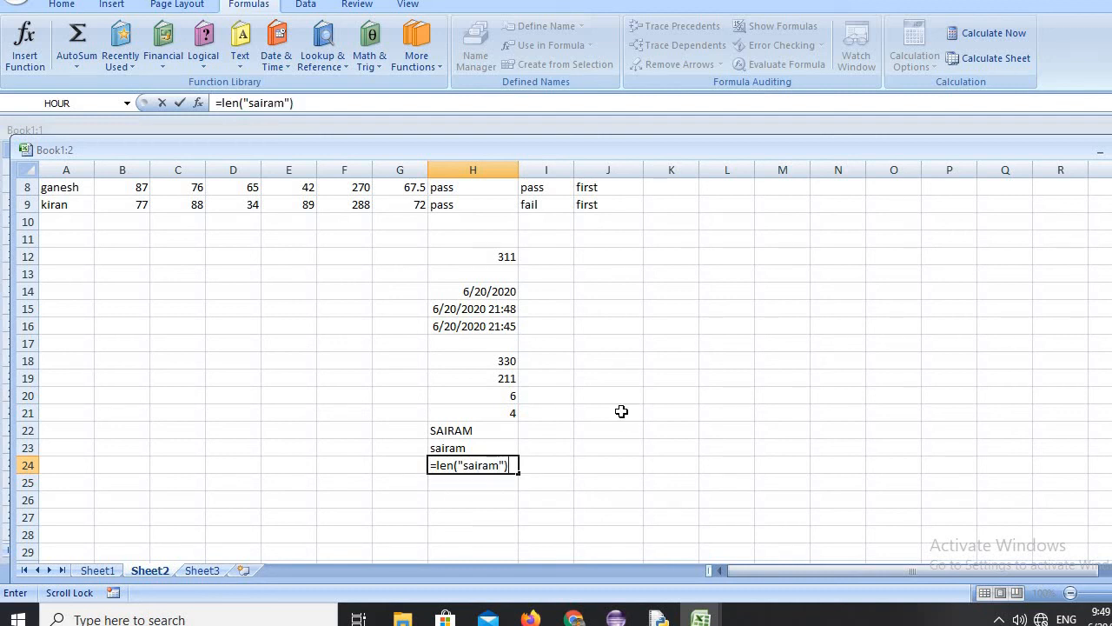
key(Return)
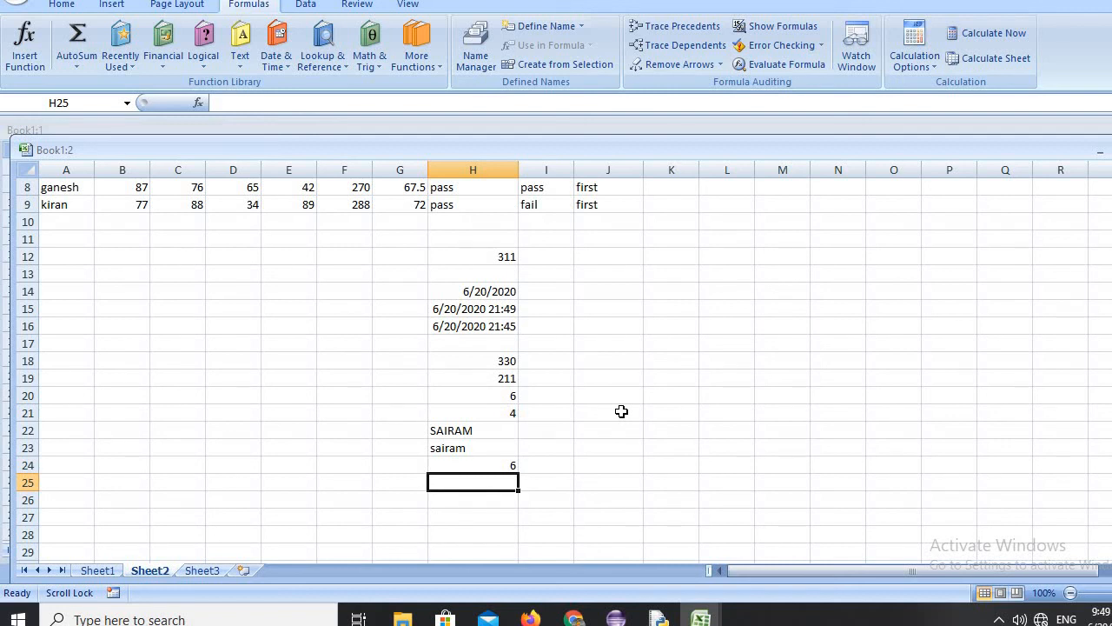
Enter the formula =rept("hai", 3) in cell H25 to repeat the text three times.
text(=rept)
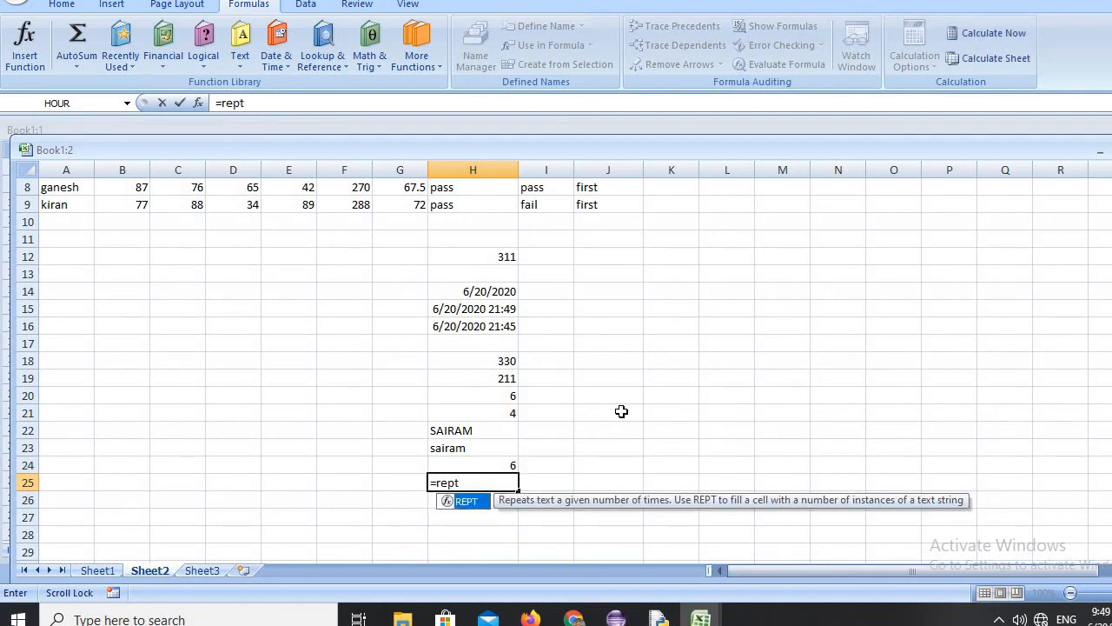
text(()
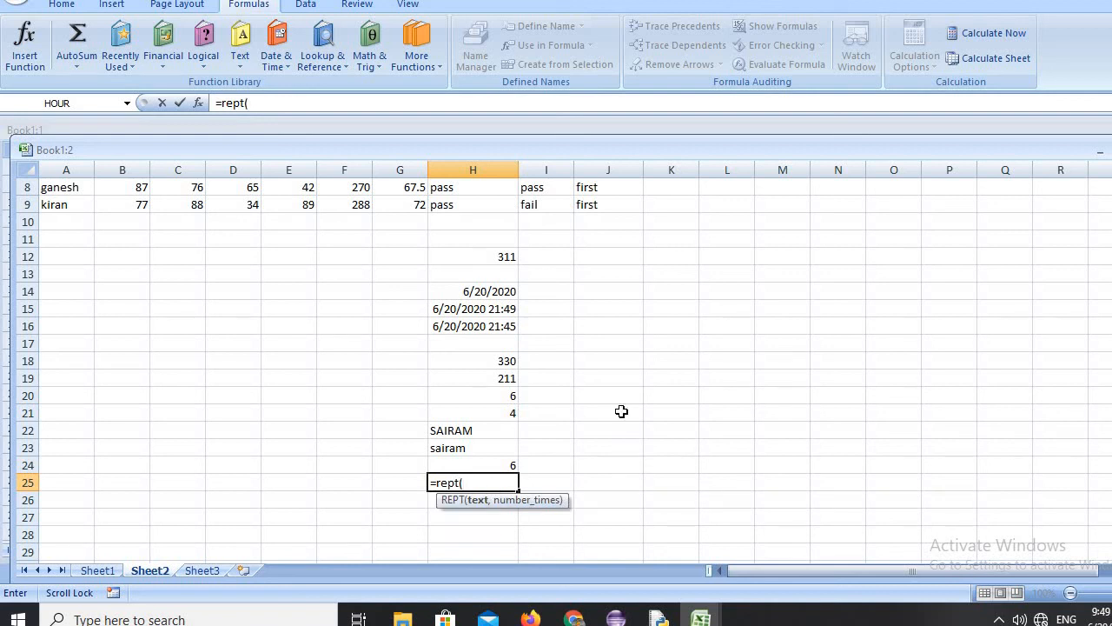
text("hai",)
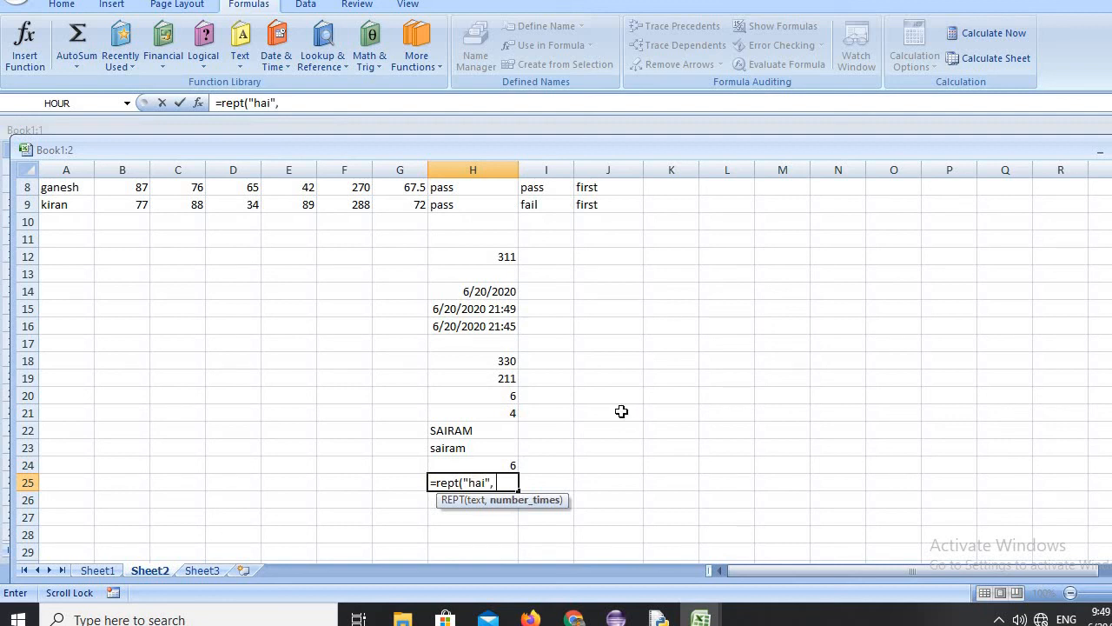
text( 3))
key(Return)
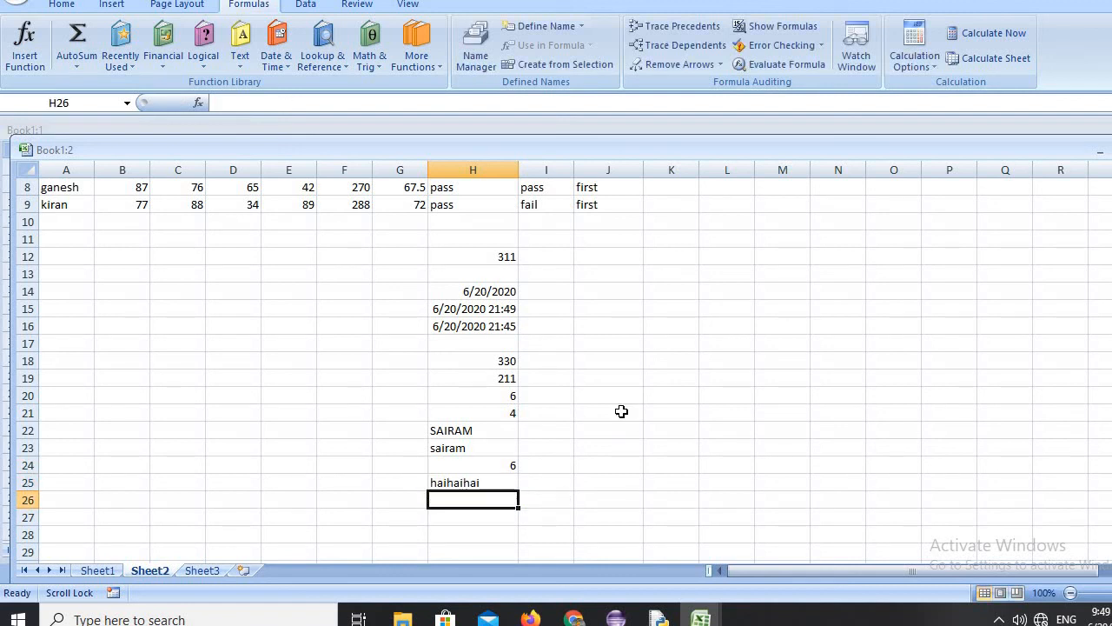
Enter the formula =log(10) in cell H26 to calculate the logarithm of 10.
text(=log)
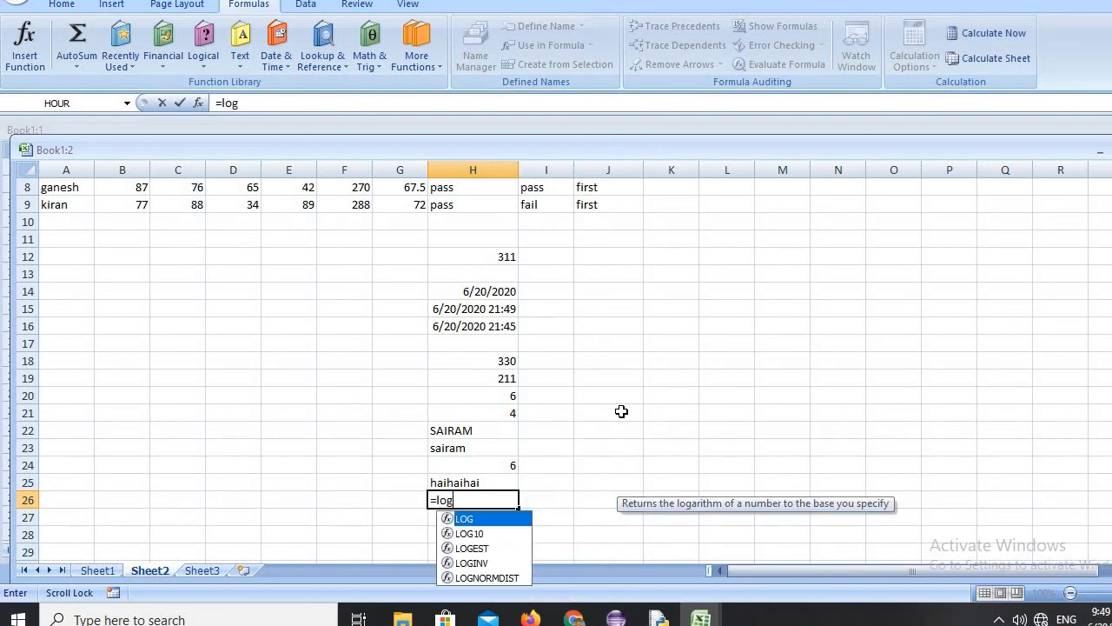
text((1)
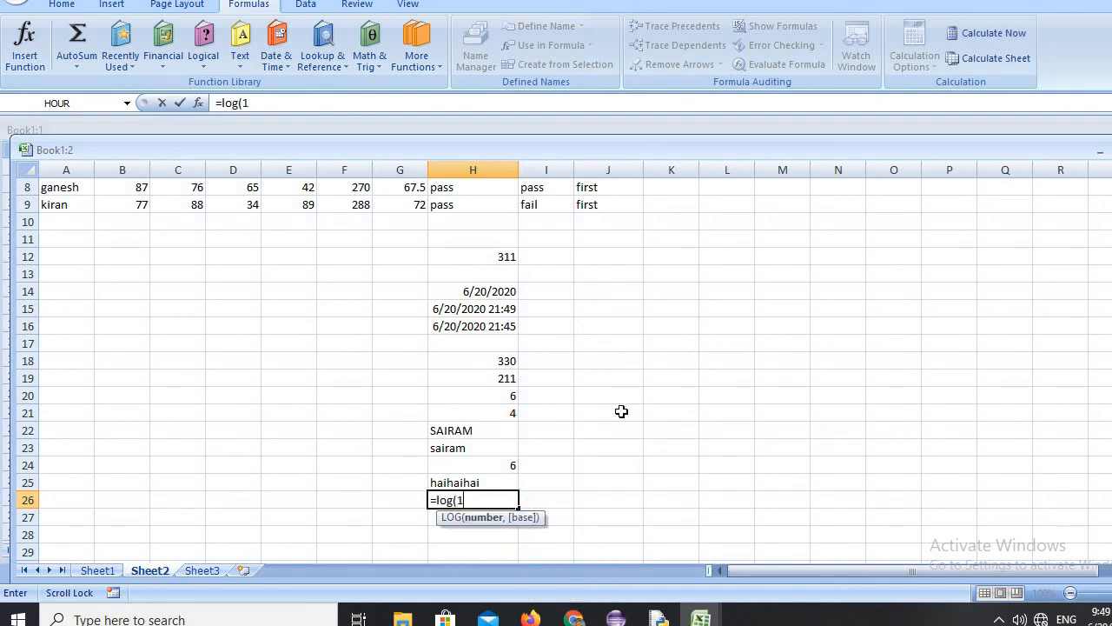
text(0))
key(Return)
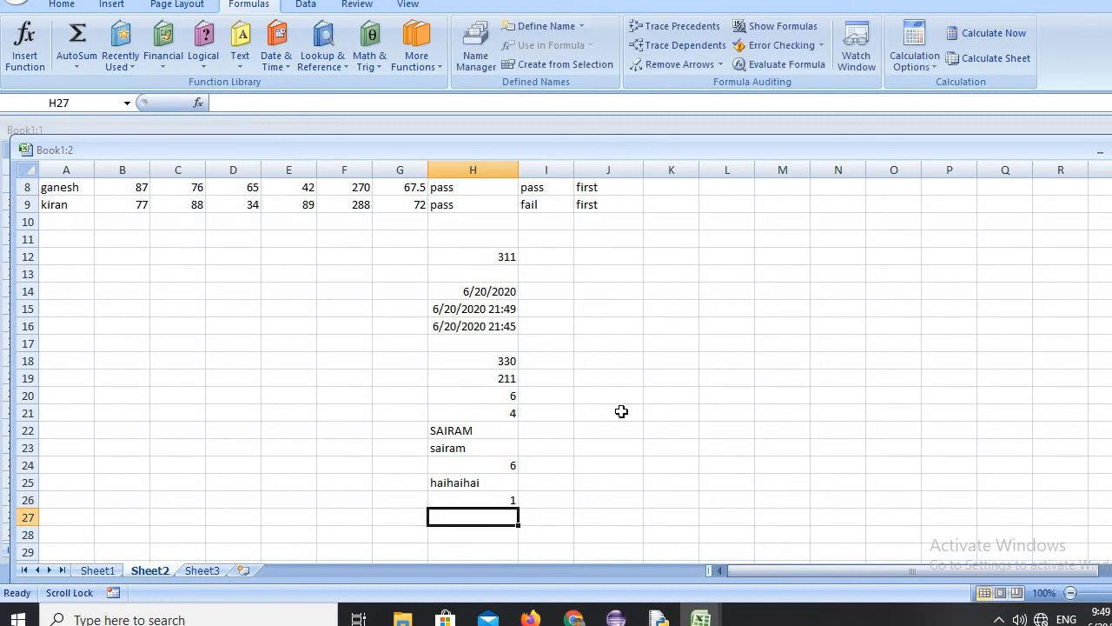
Enter the formula =power(5,2) in cell H27 to raise 5 to the power of 2.
text(=powe)
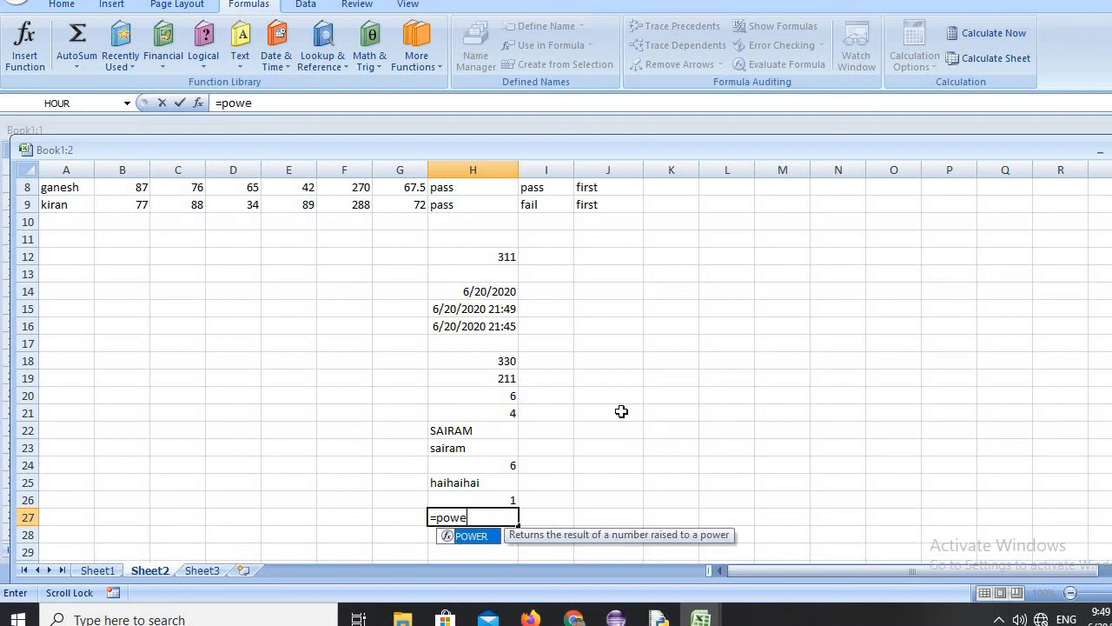
text(r()
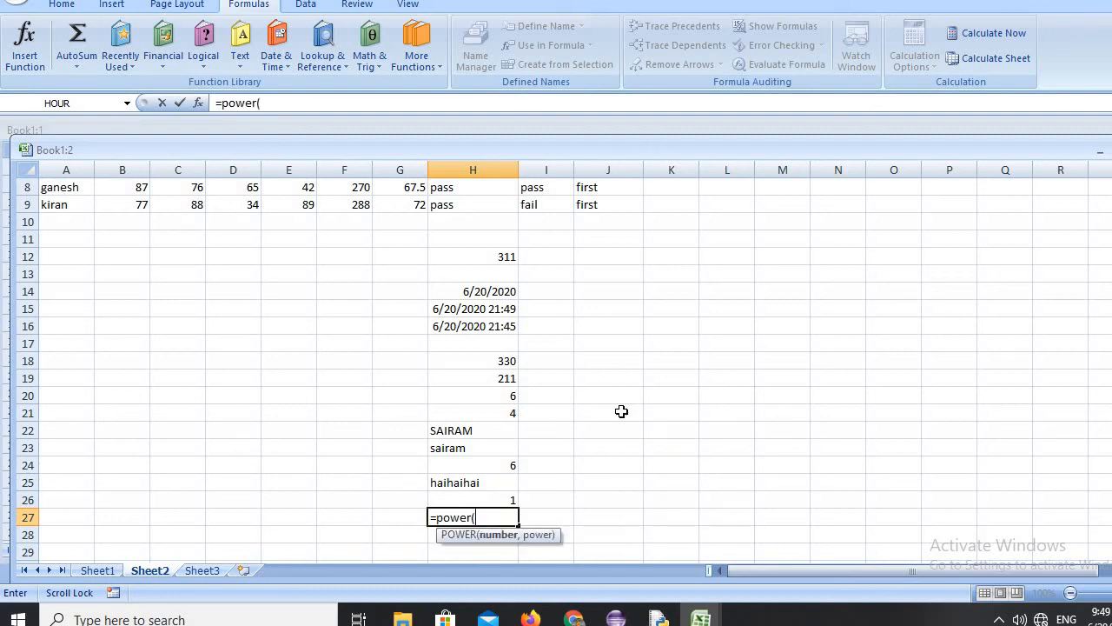
text(5,2))
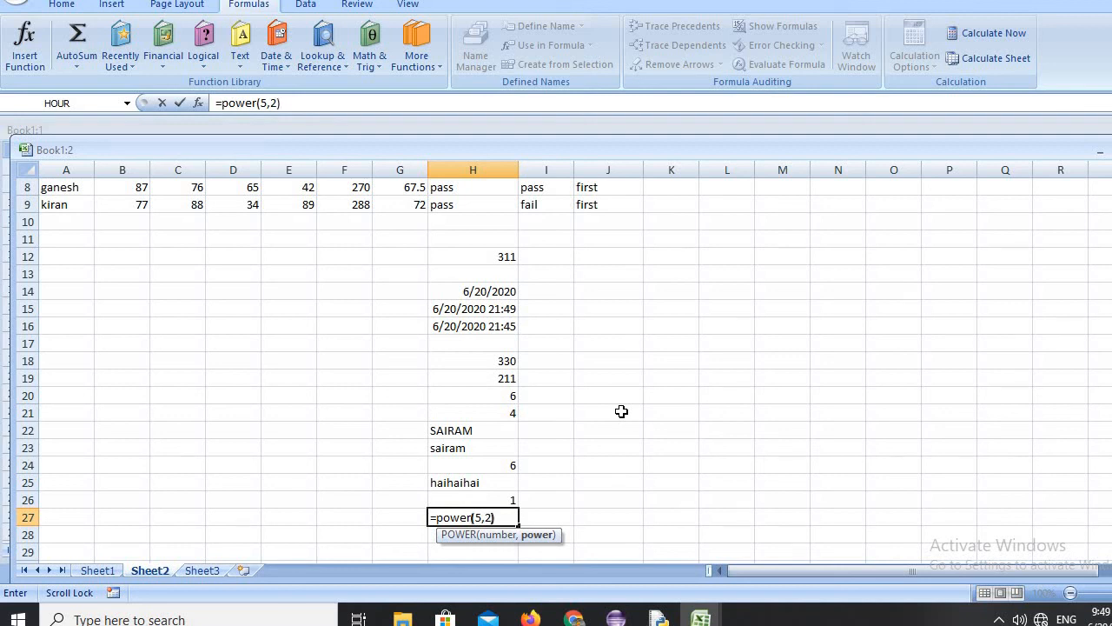
key(Return)
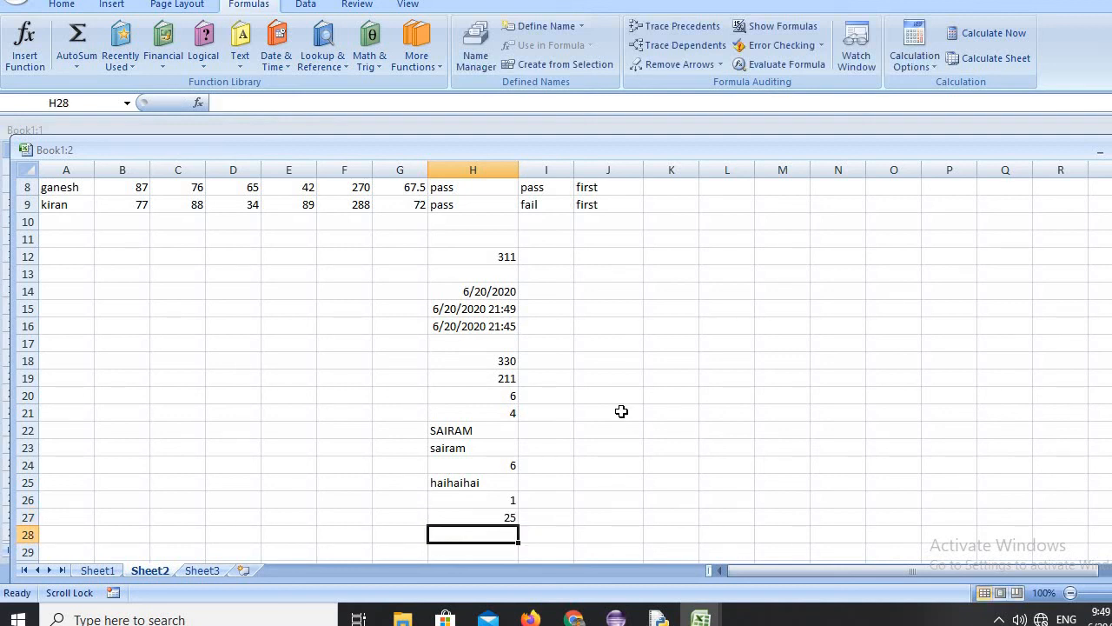
Enter the formula =sqrt(2) in cell H28 to calculate the square root of 2.
text(=sq)
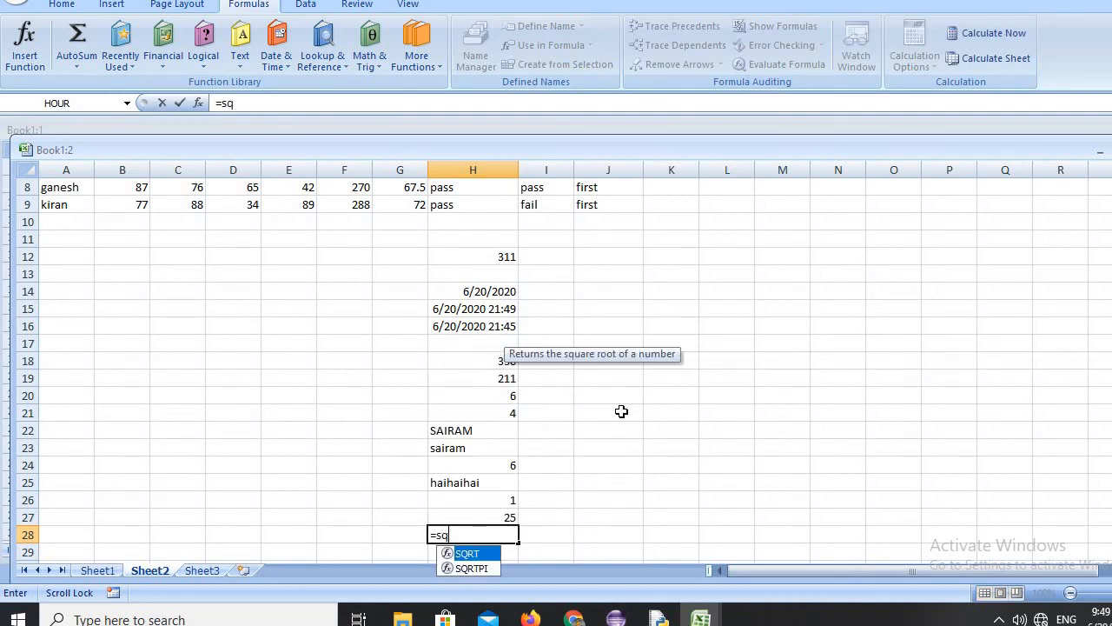
text(rt)
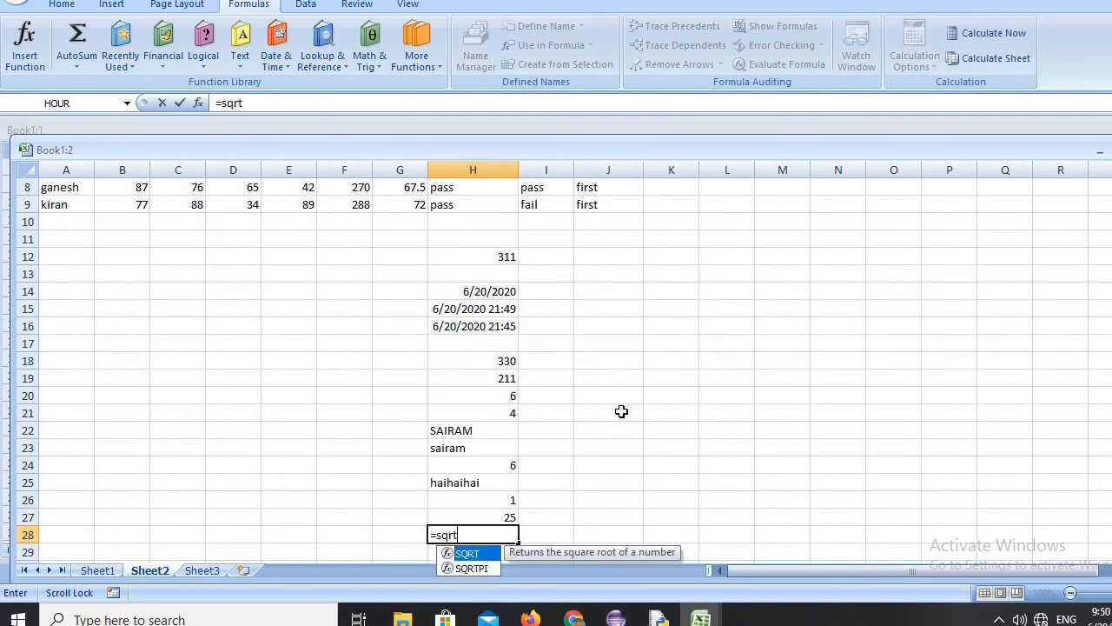
text((2)
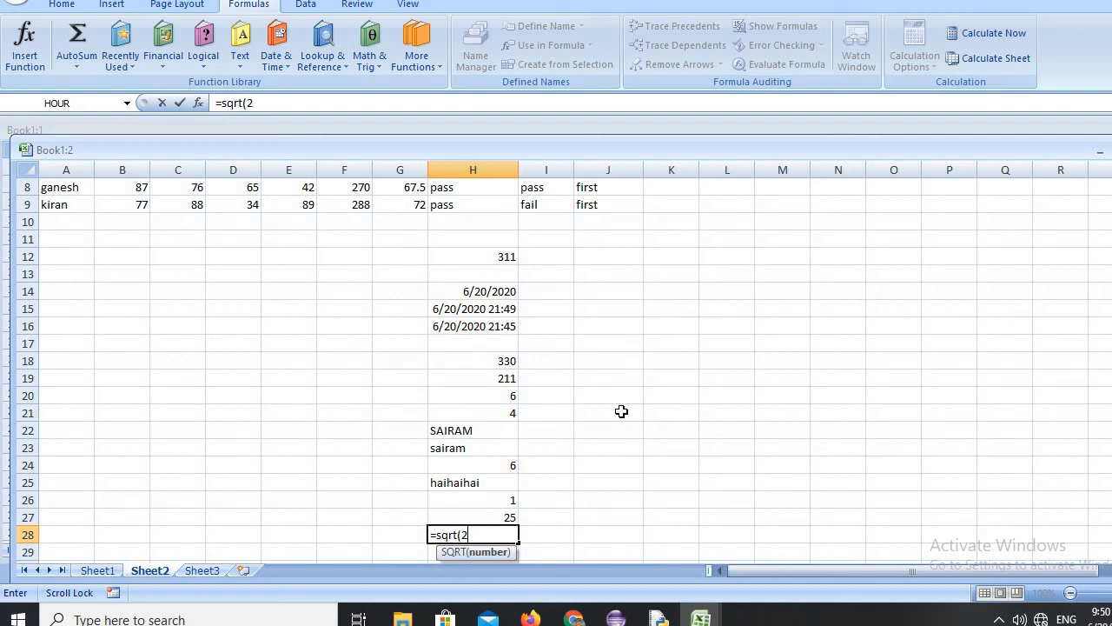
text())
key(Return)
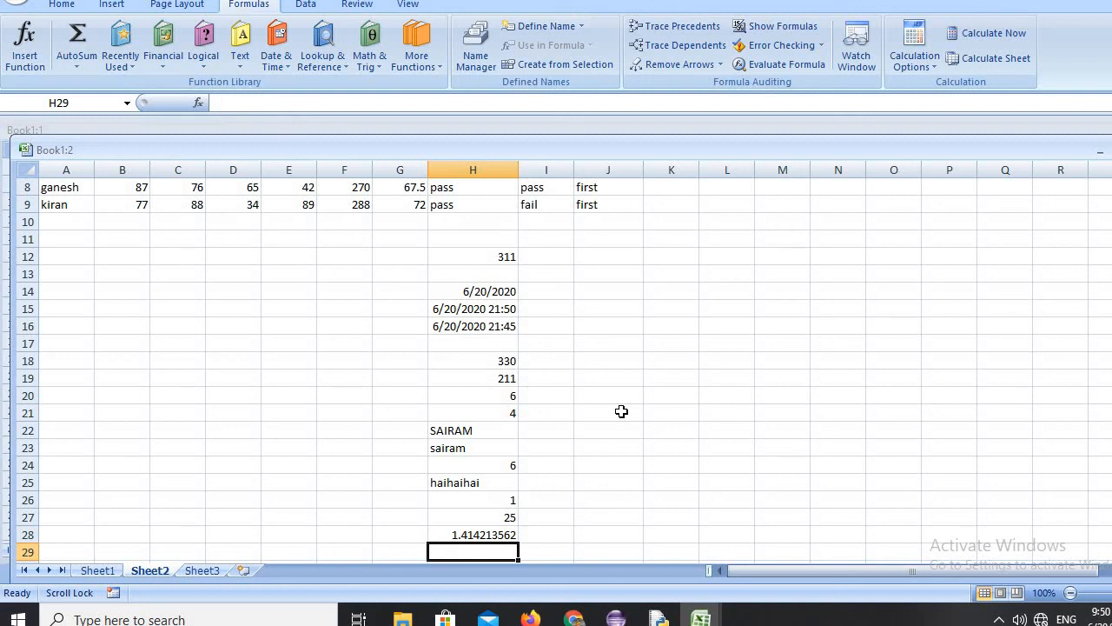
Enter the formula =char(65) in cell H29 to return the character for code 65.
text(=)
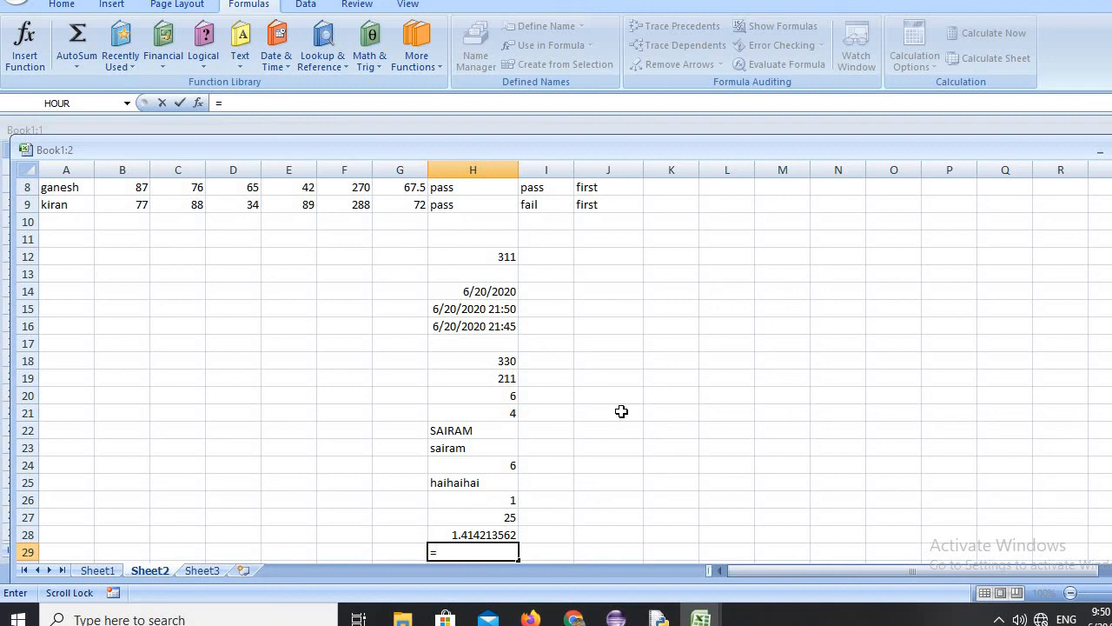
text(c)
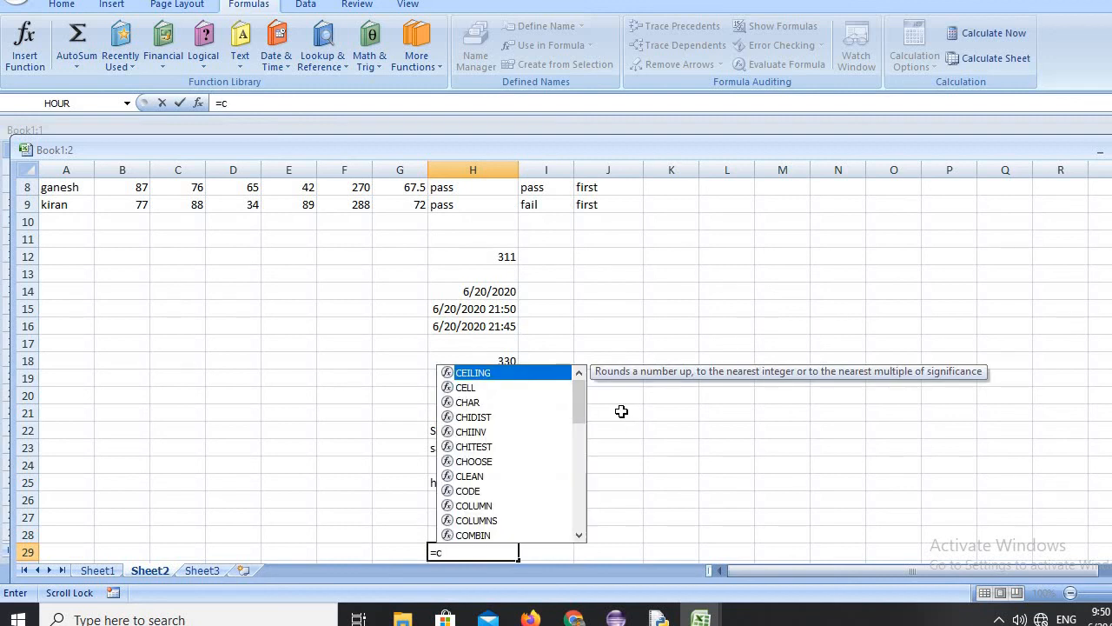
text(har)
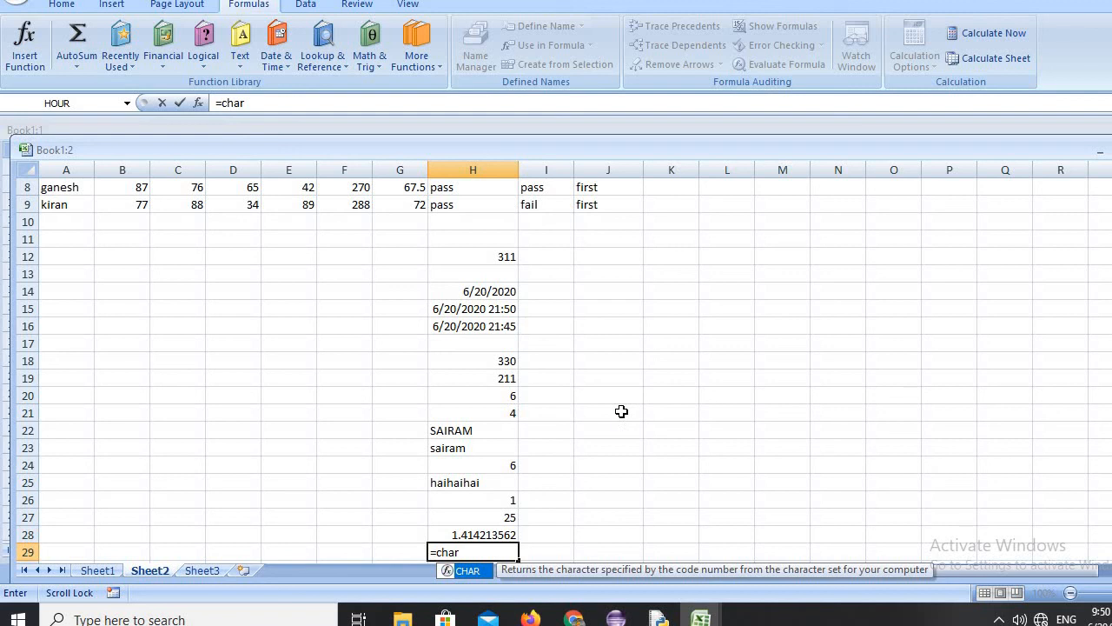
text(()
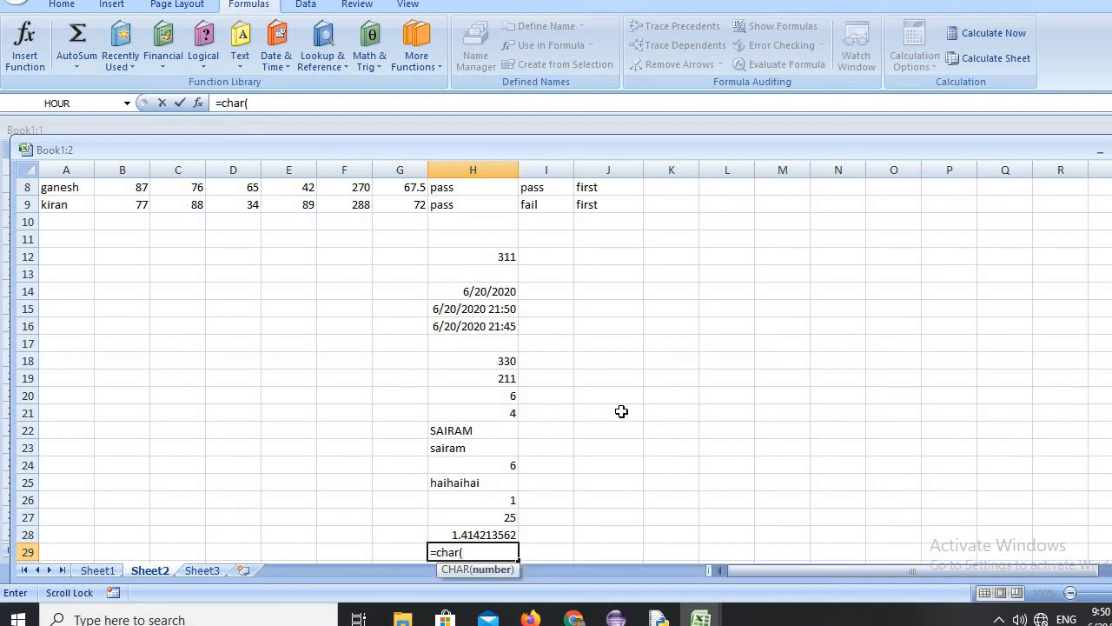
text(65))
key(Return)
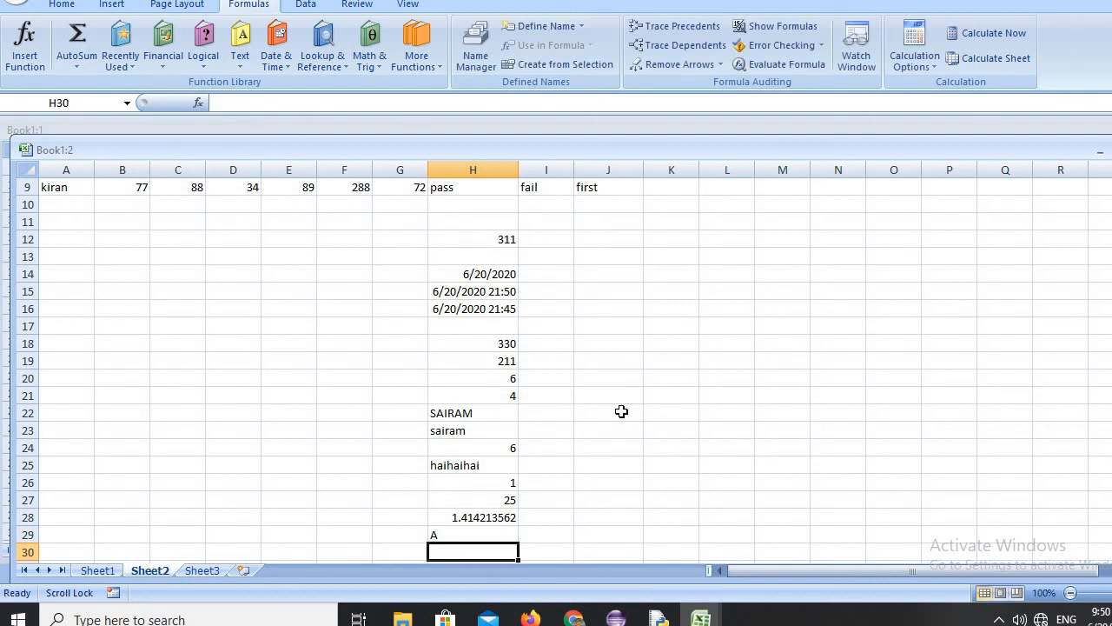
Enter the formula =char(89) in cell H30 to return the character for code 89.
text(=ch)
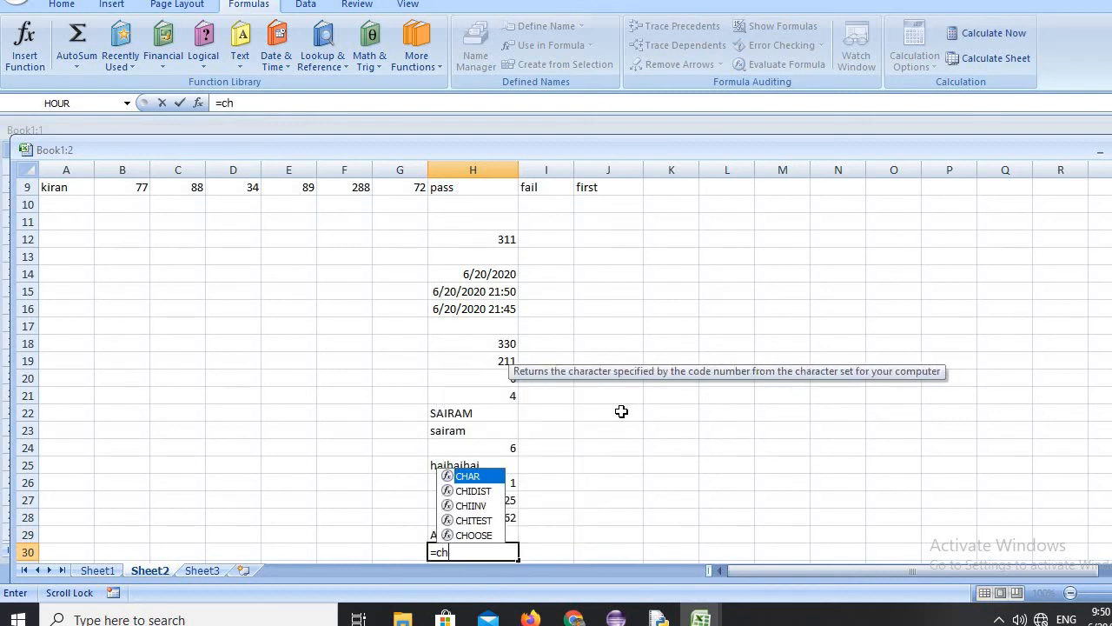
text(ar()
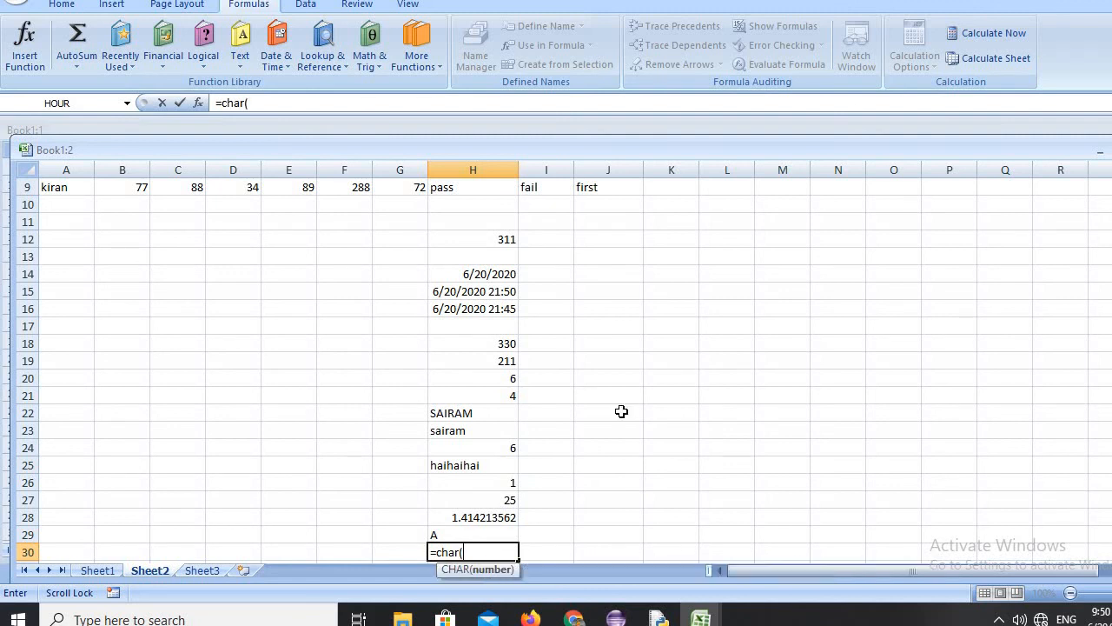
text(89))
key(Return)
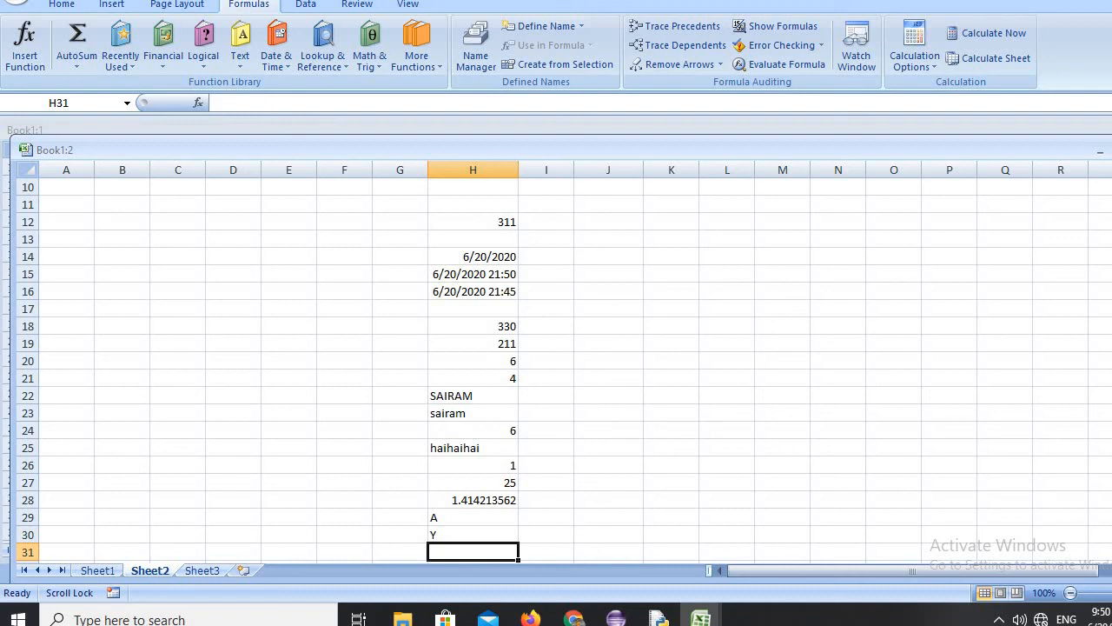
scroll(1100, 345, up, 3)
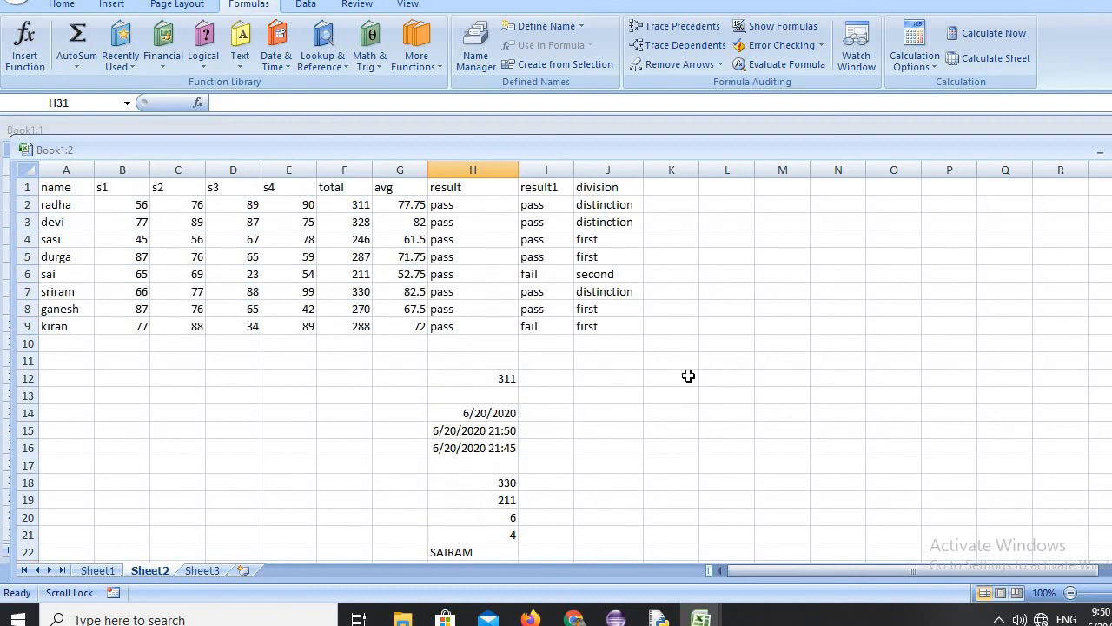
click(647, 462)
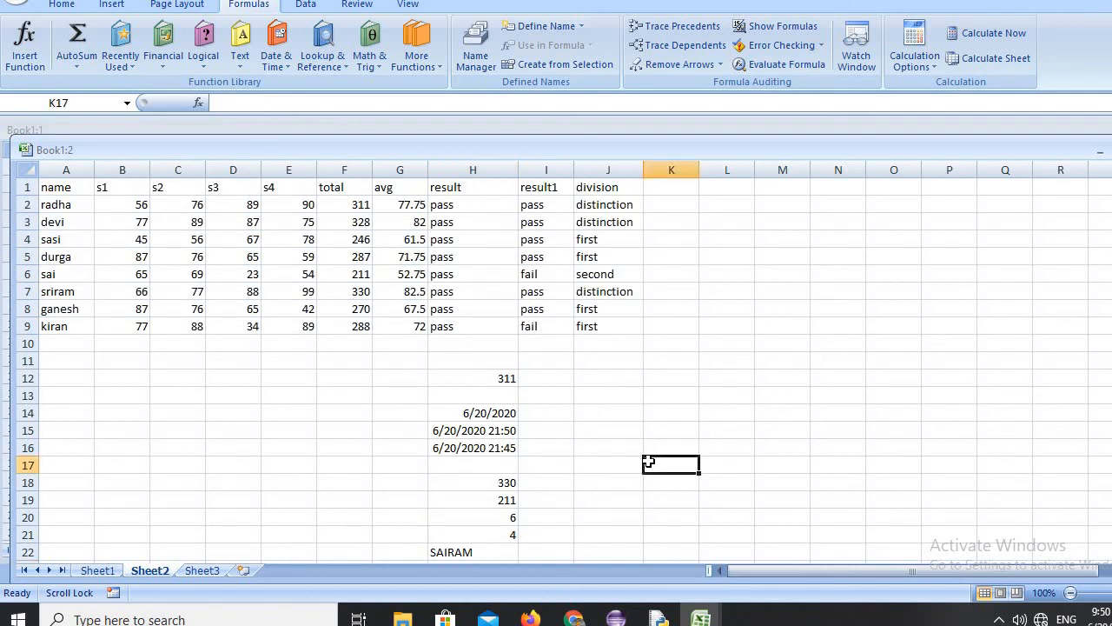